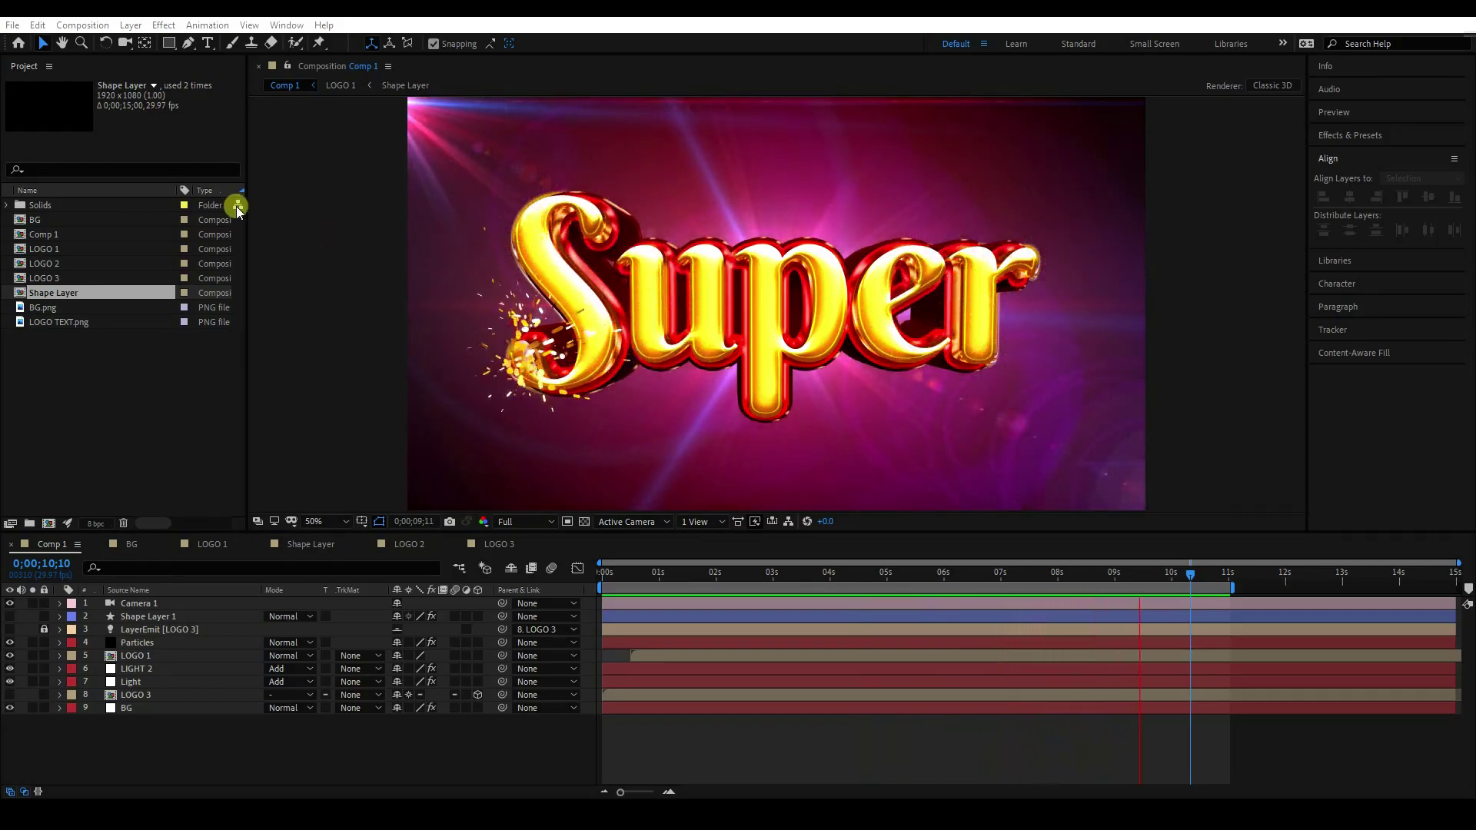
Step: Start a new project with a default 1920×1080, 15-second Comp 1
left_click(11, 25)
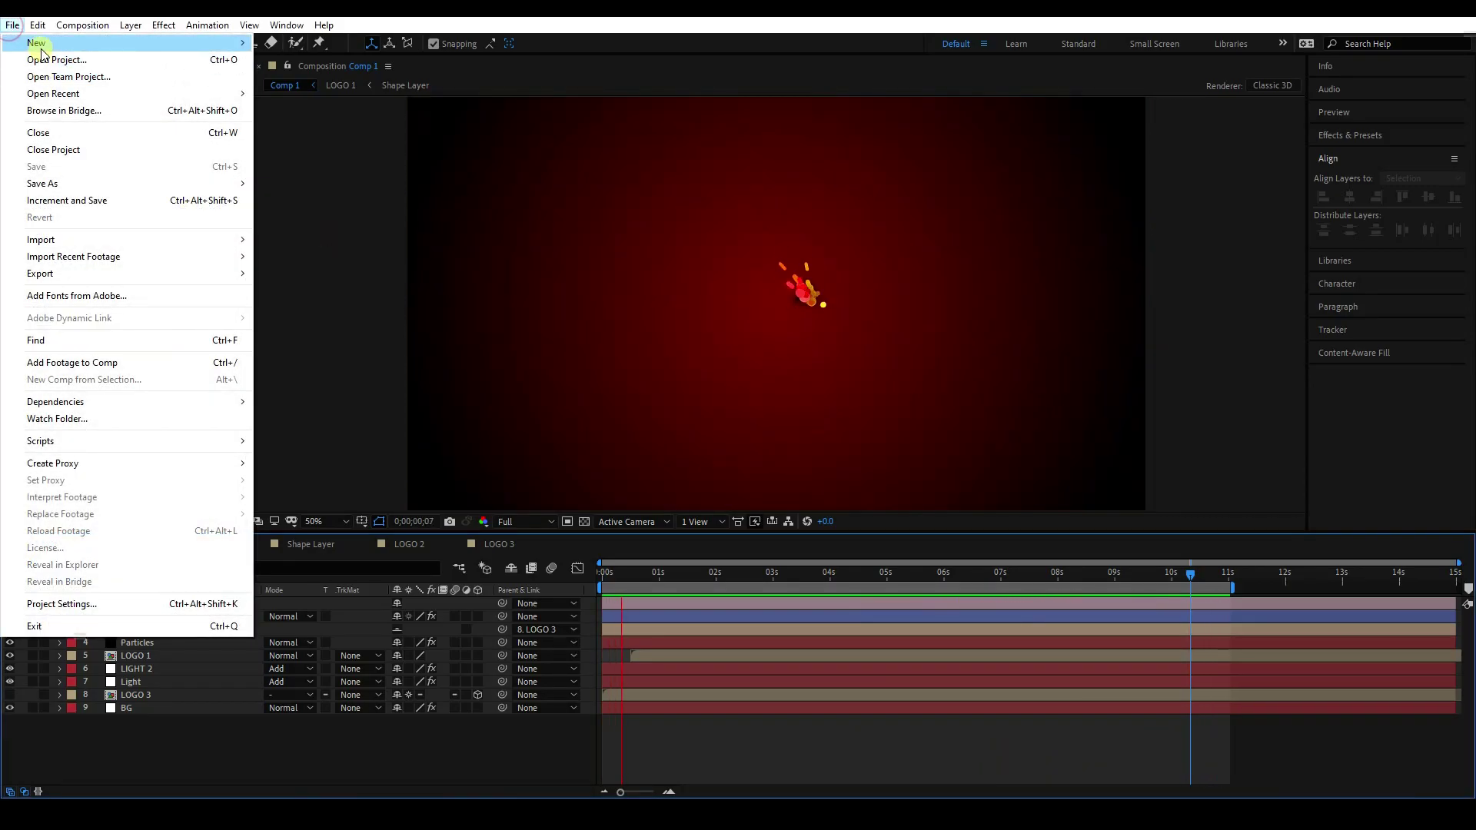
mouse_move(43, 42)
left_click(293, 44)
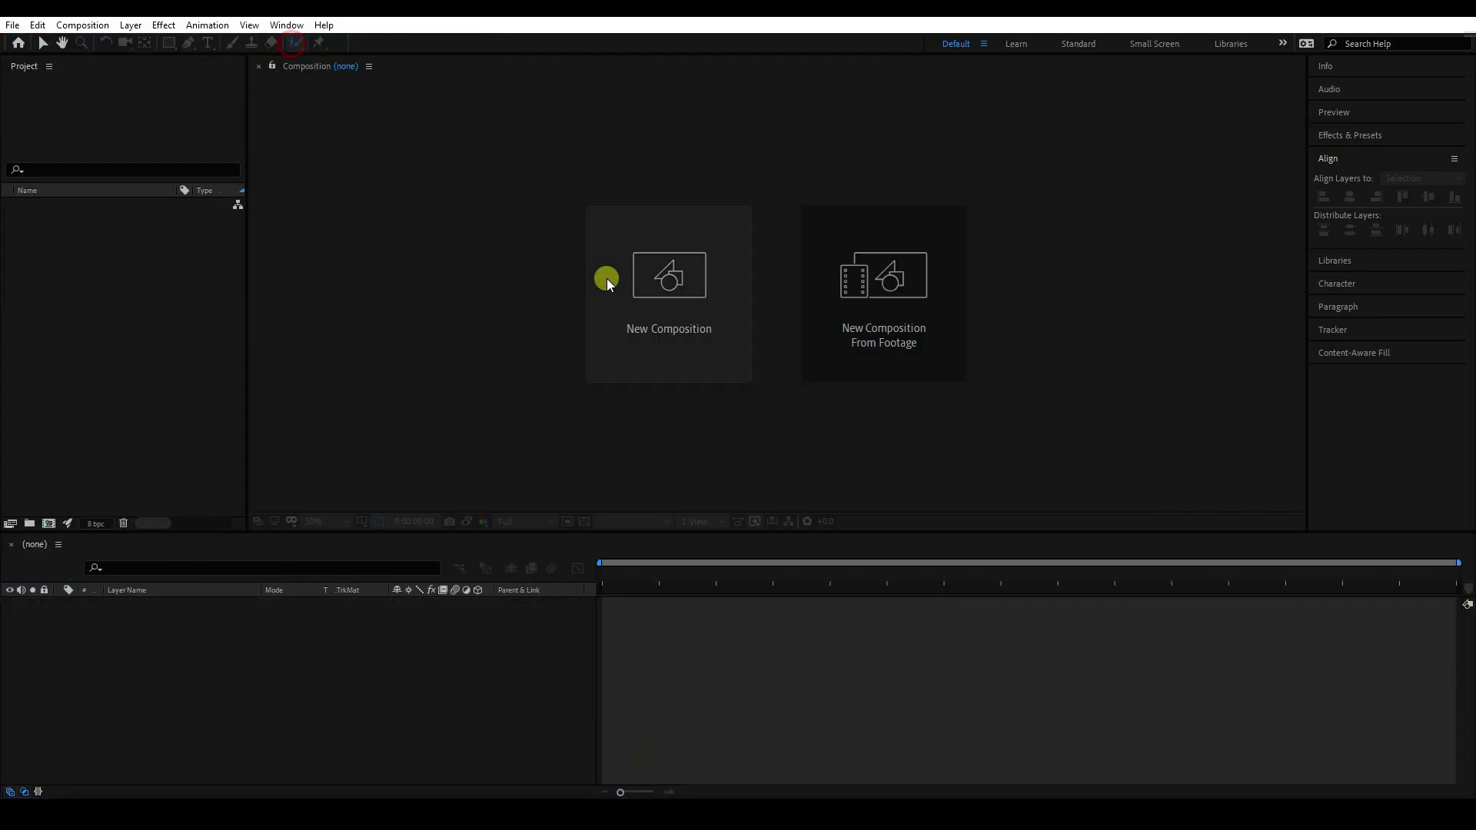
left_click(671, 330)
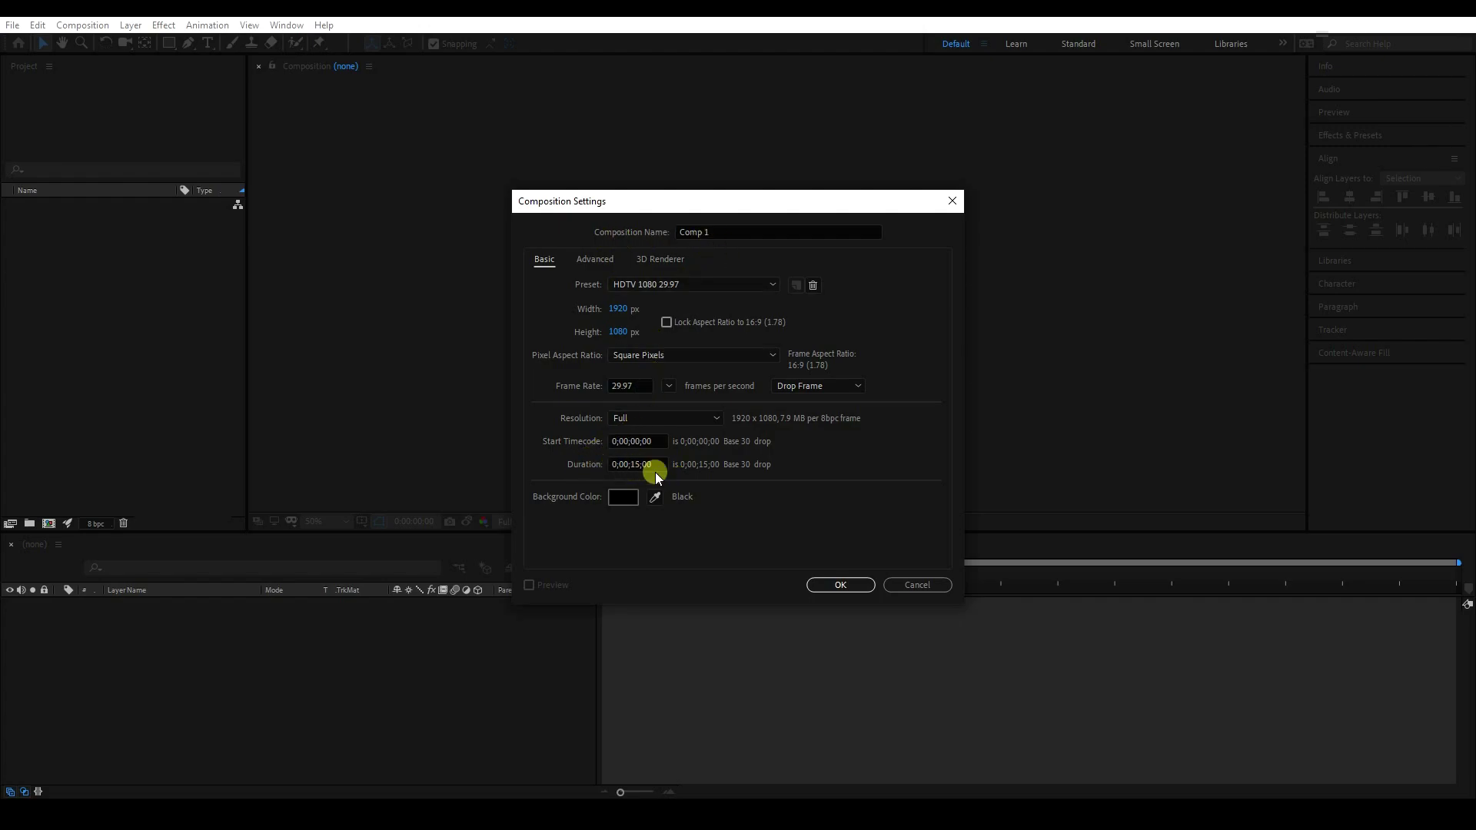
left_click(841, 585)
Step: Import LOGO TEXT.png and add it to Comp 1 as a layer
left_click(126, 343)
right_click(126, 316)
mouse_move(169, 396)
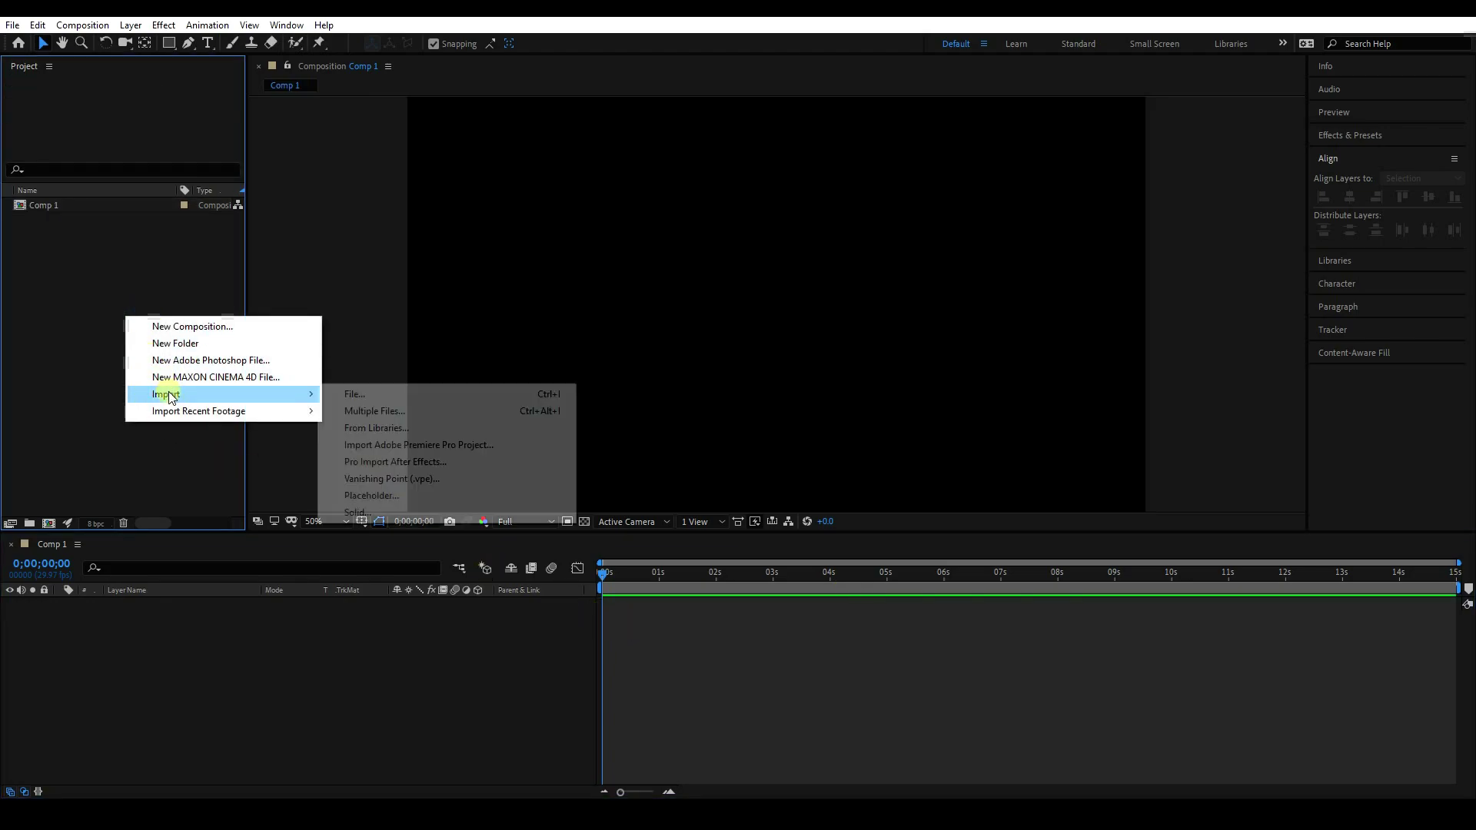
left_click(367, 396)
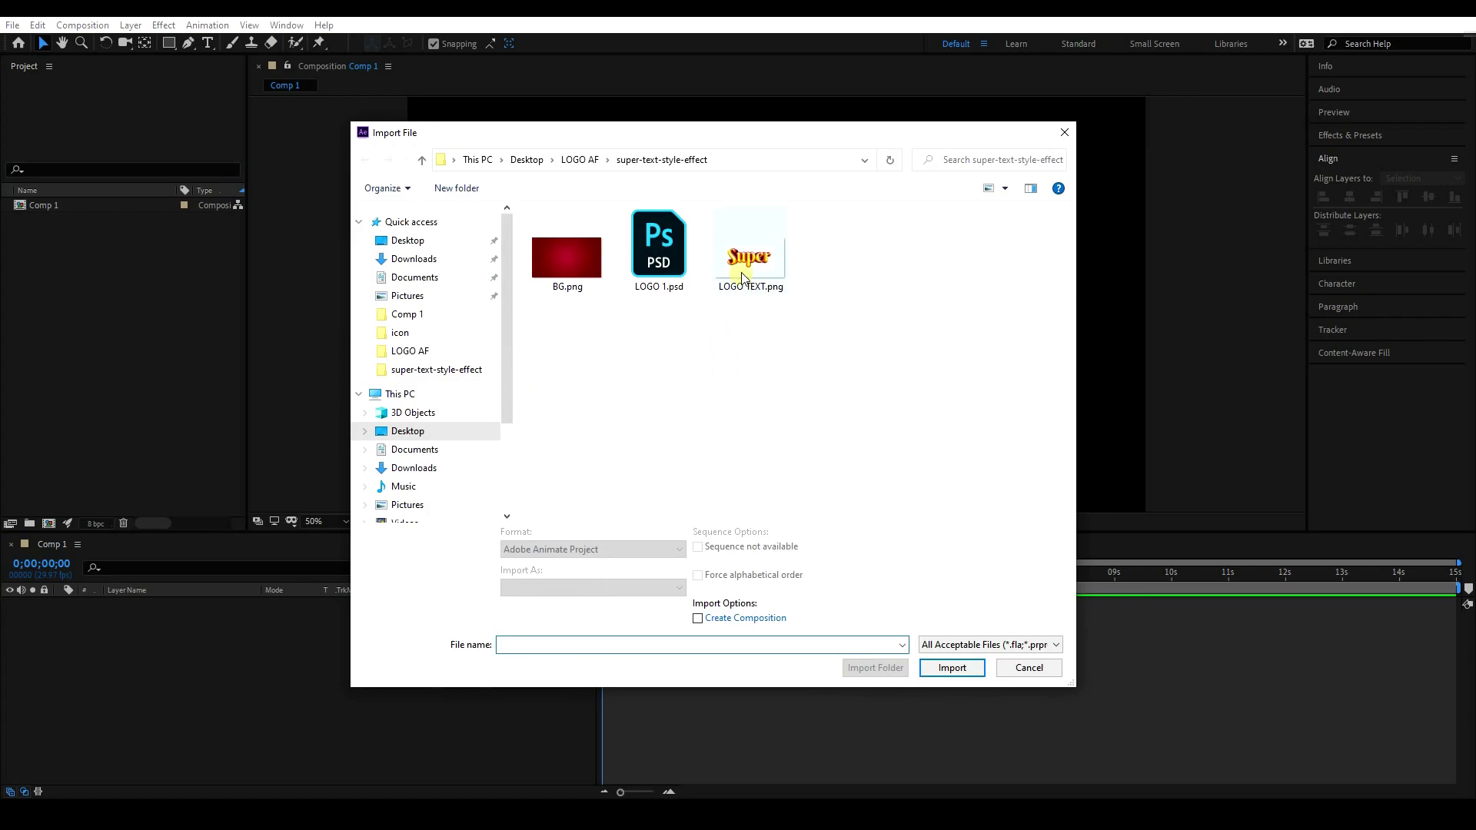
left_click(743, 273)
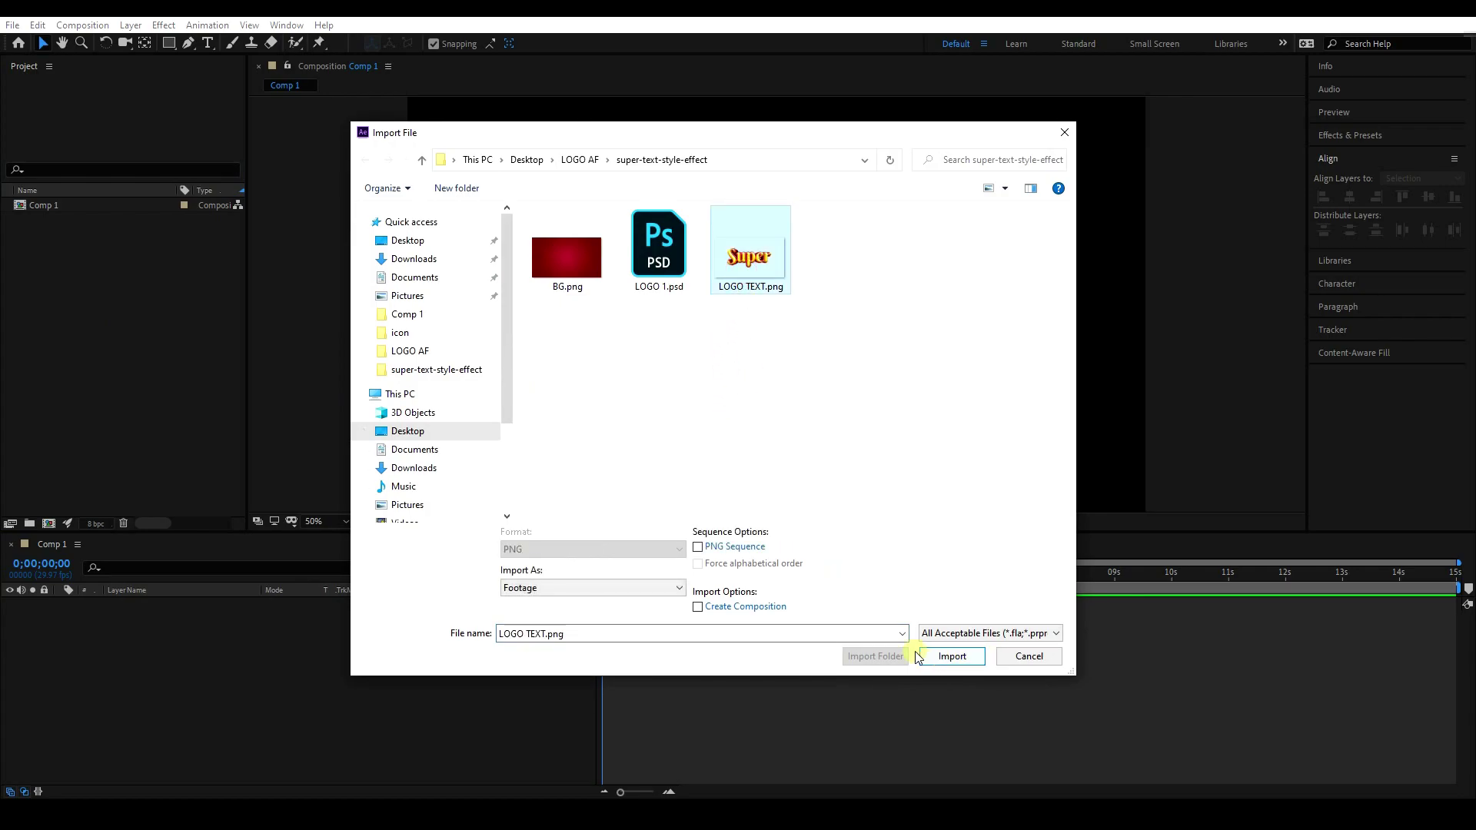
left_click(951, 656)
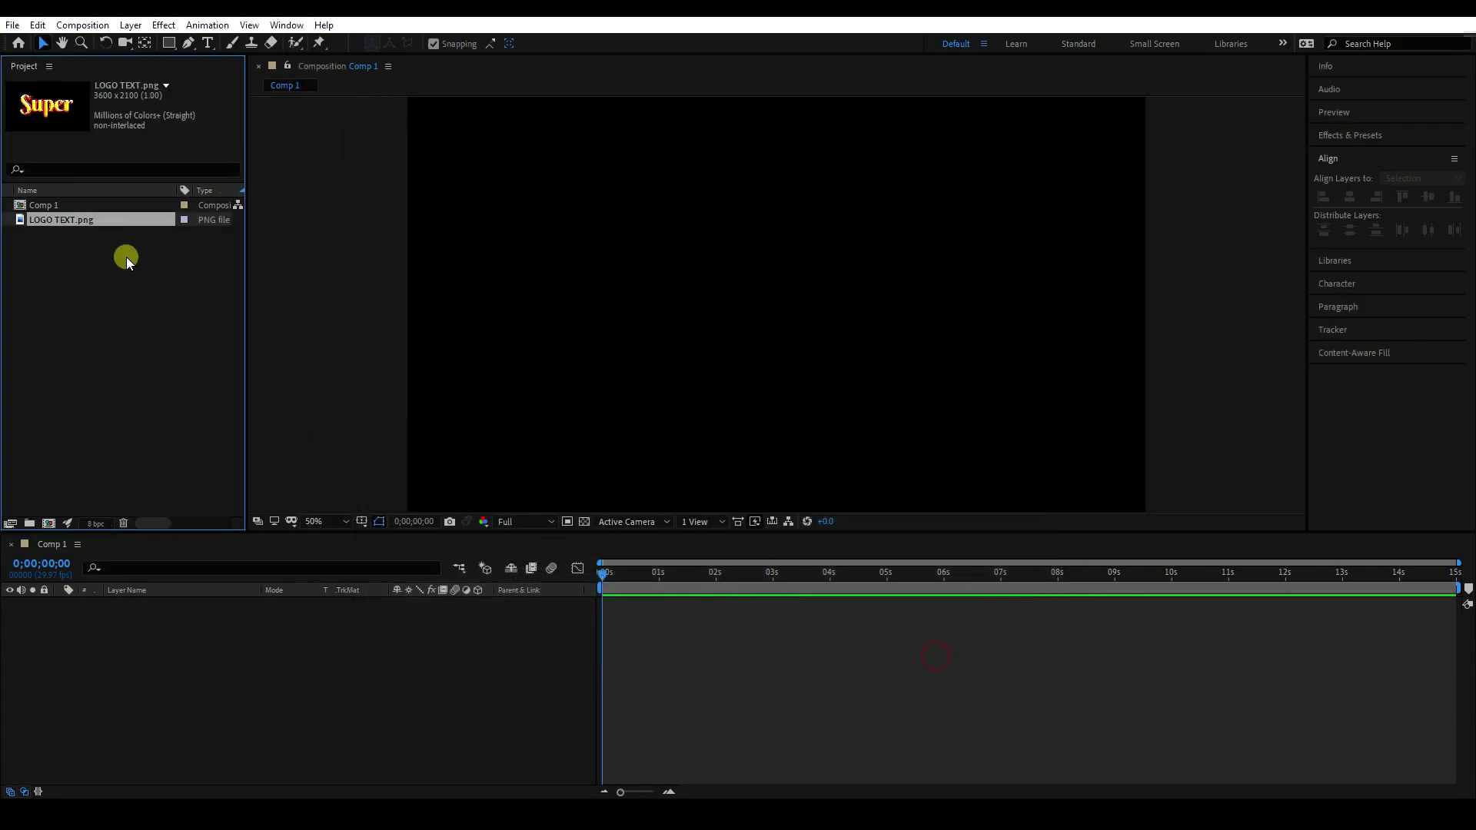
left_click_drag(102, 220, 193, 711)
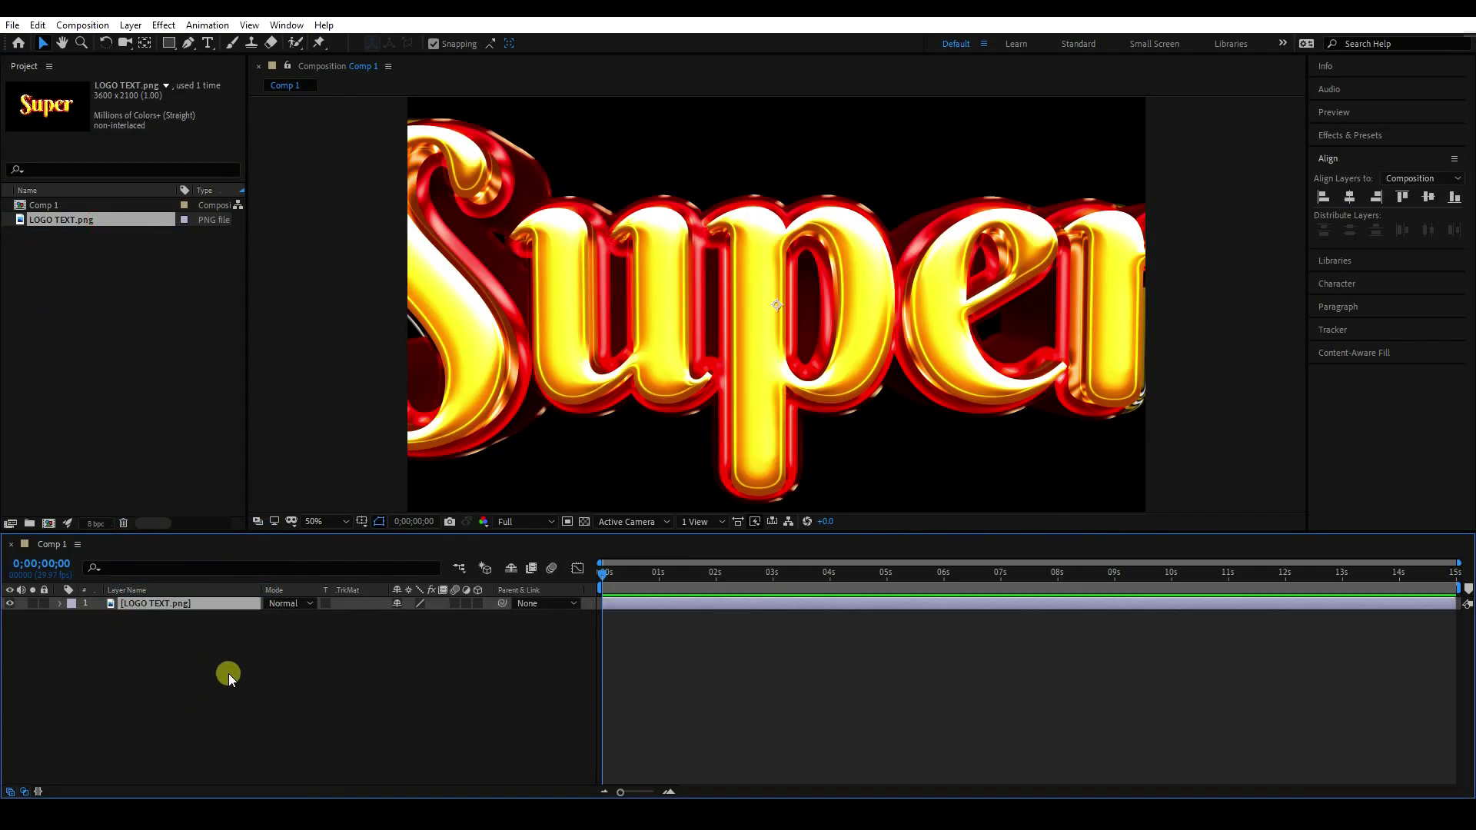
Step: Scale the LOGO TEXT.png layer to 60% and check it against the transparency grid
key("comma")
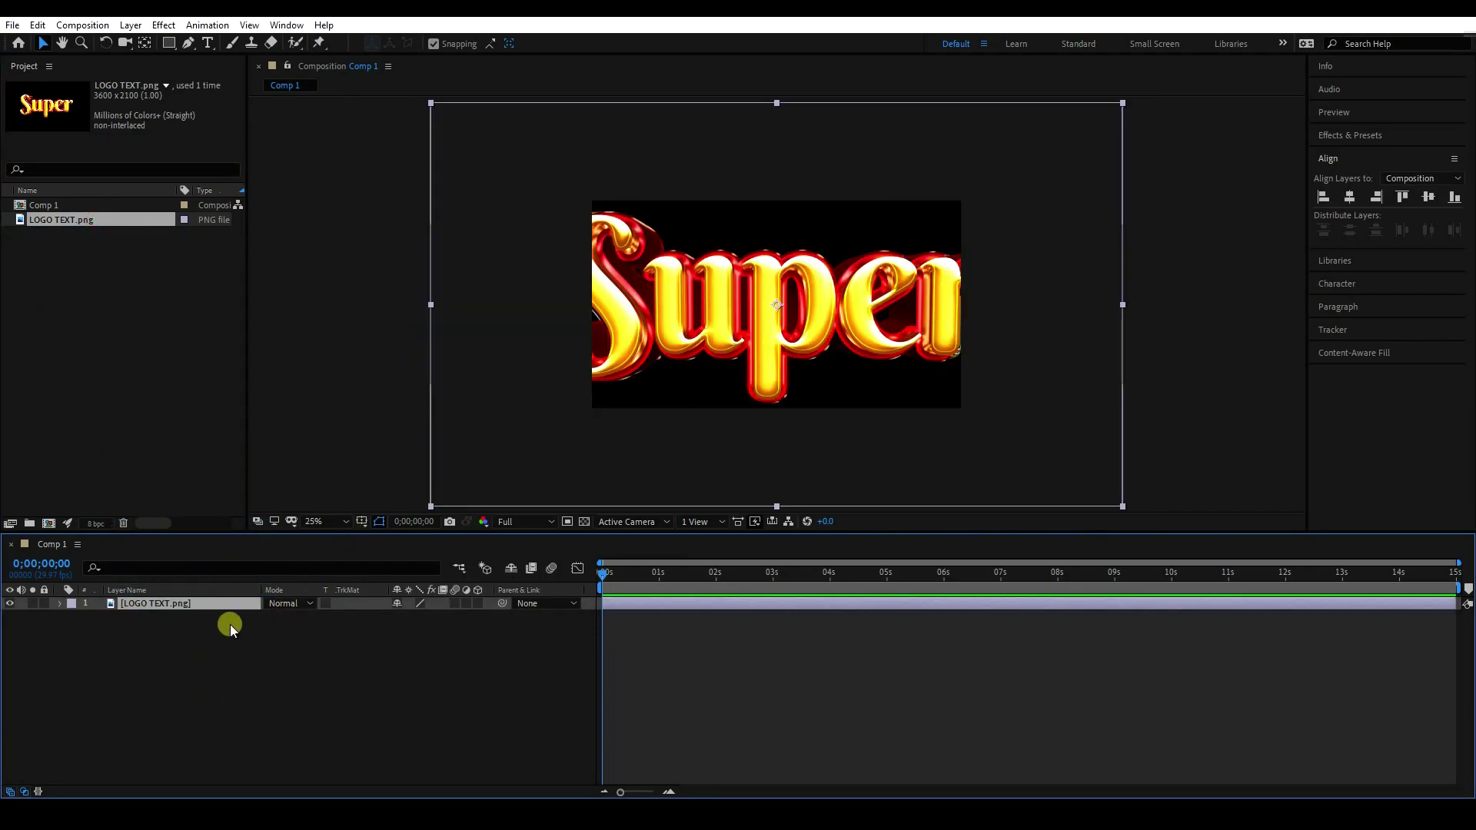
key("s")
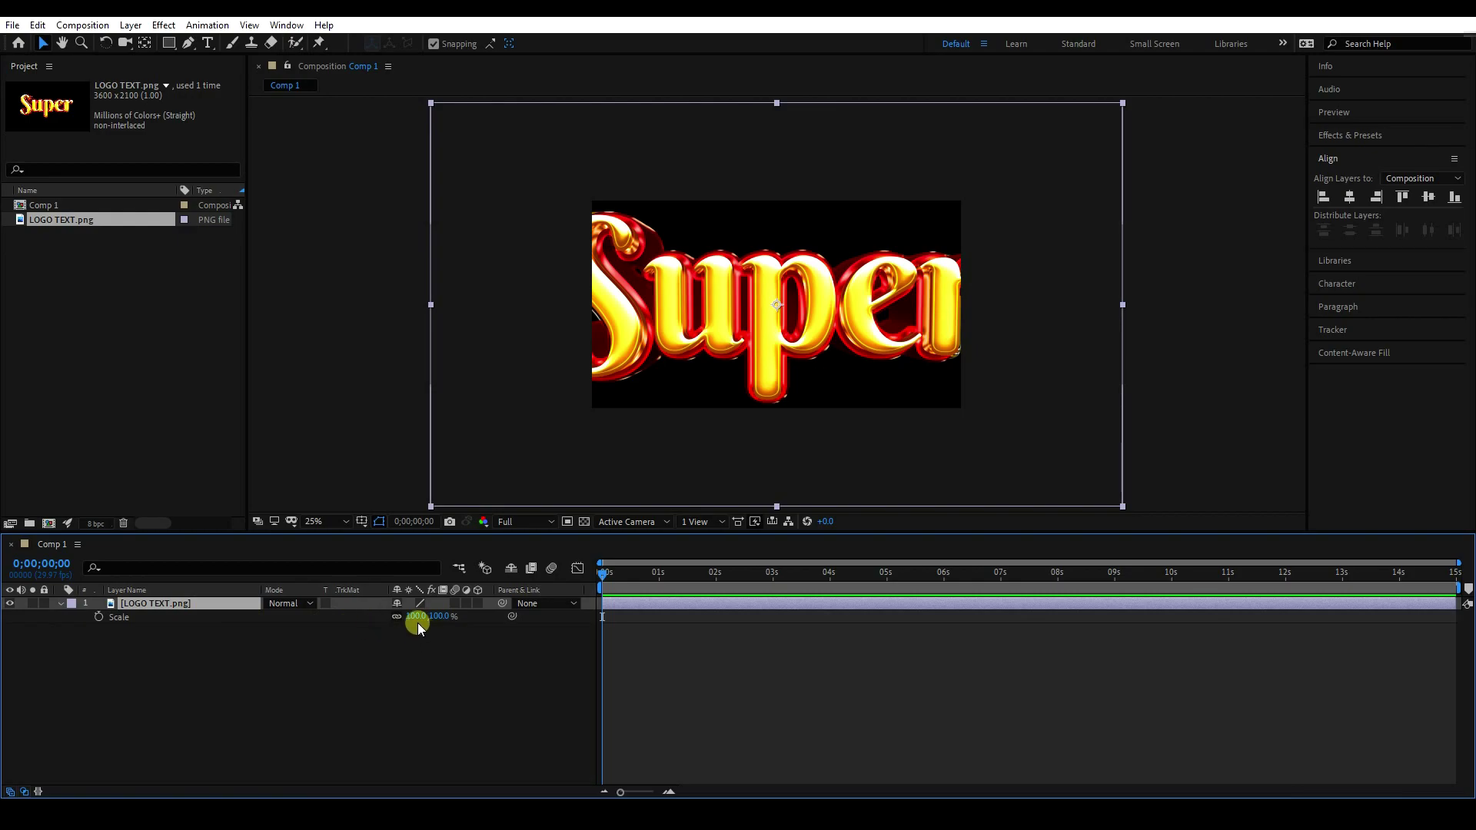
type("60")
key("Return")
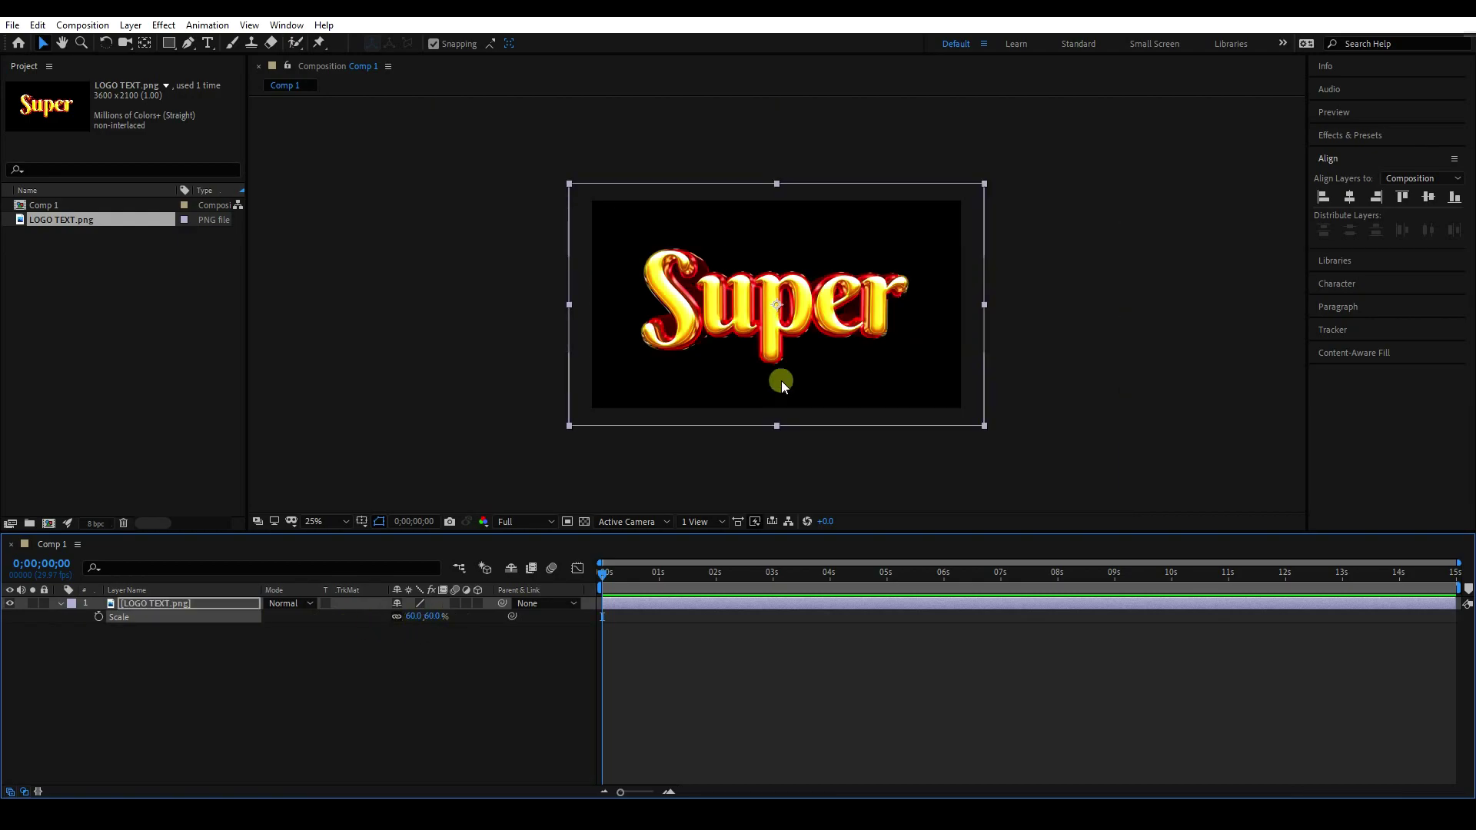
key("period")
left_click(584, 521)
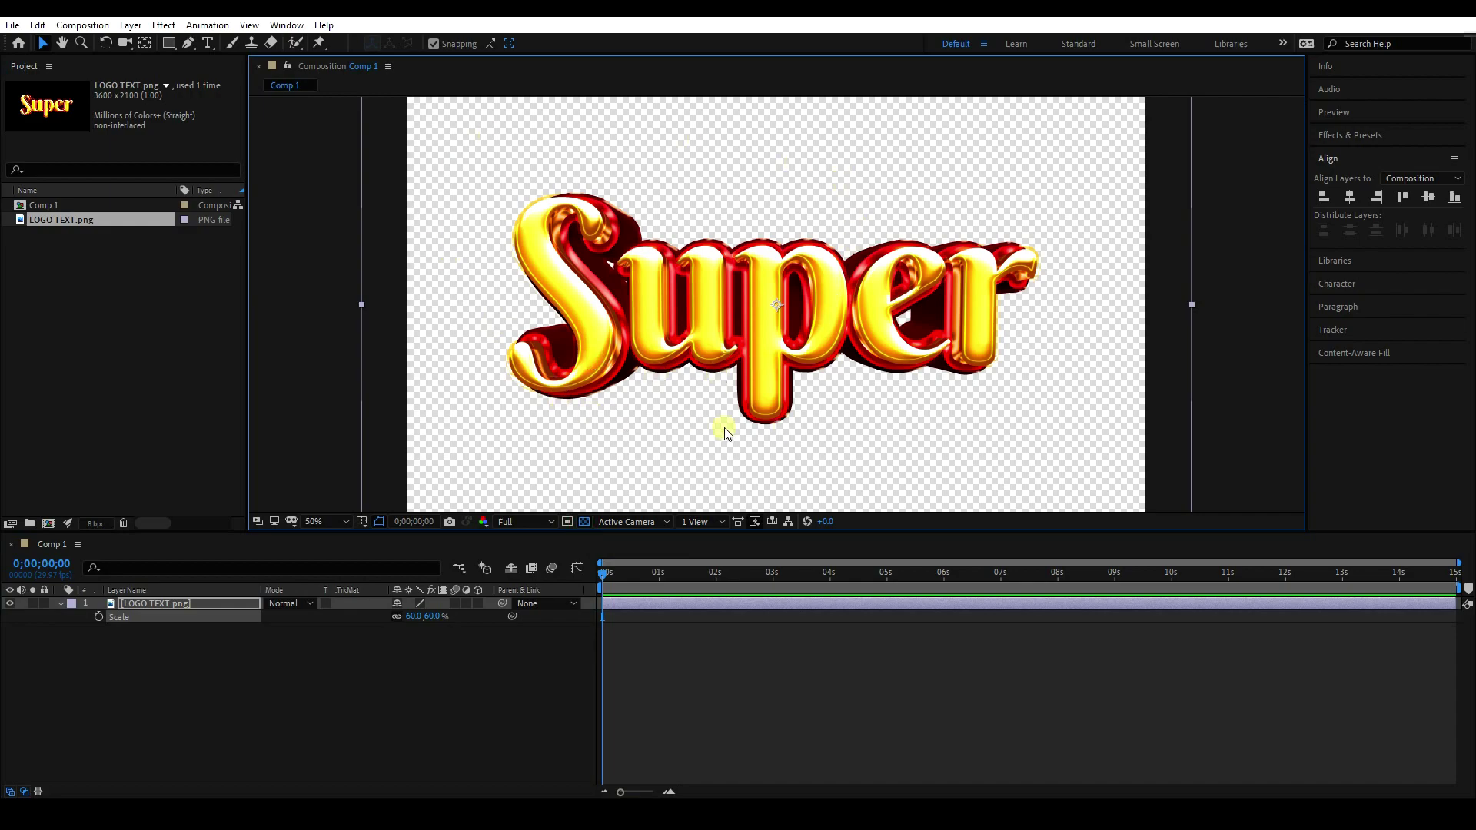
left_click(585, 522)
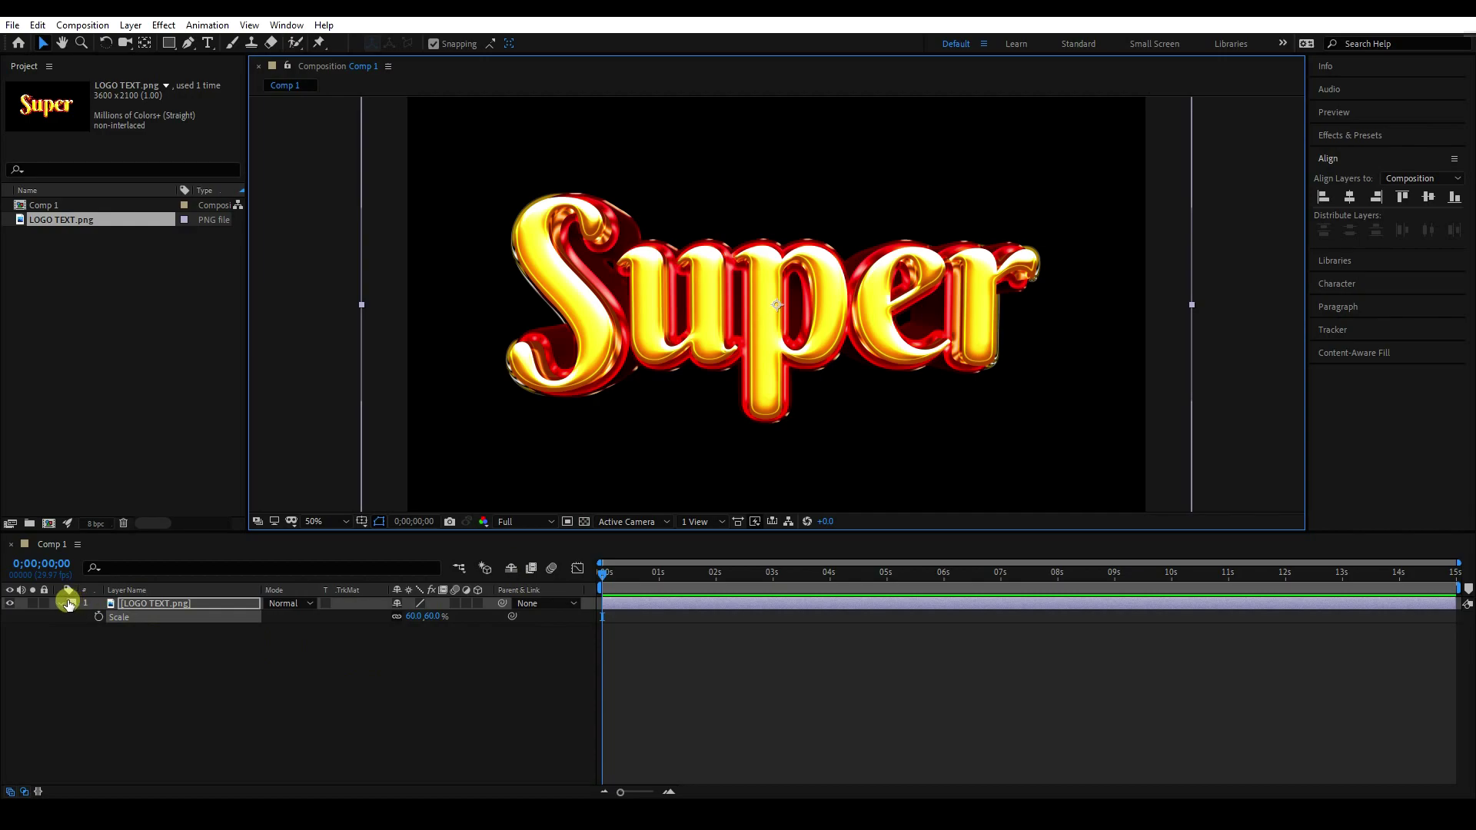
left_click(62, 605)
key("comma")
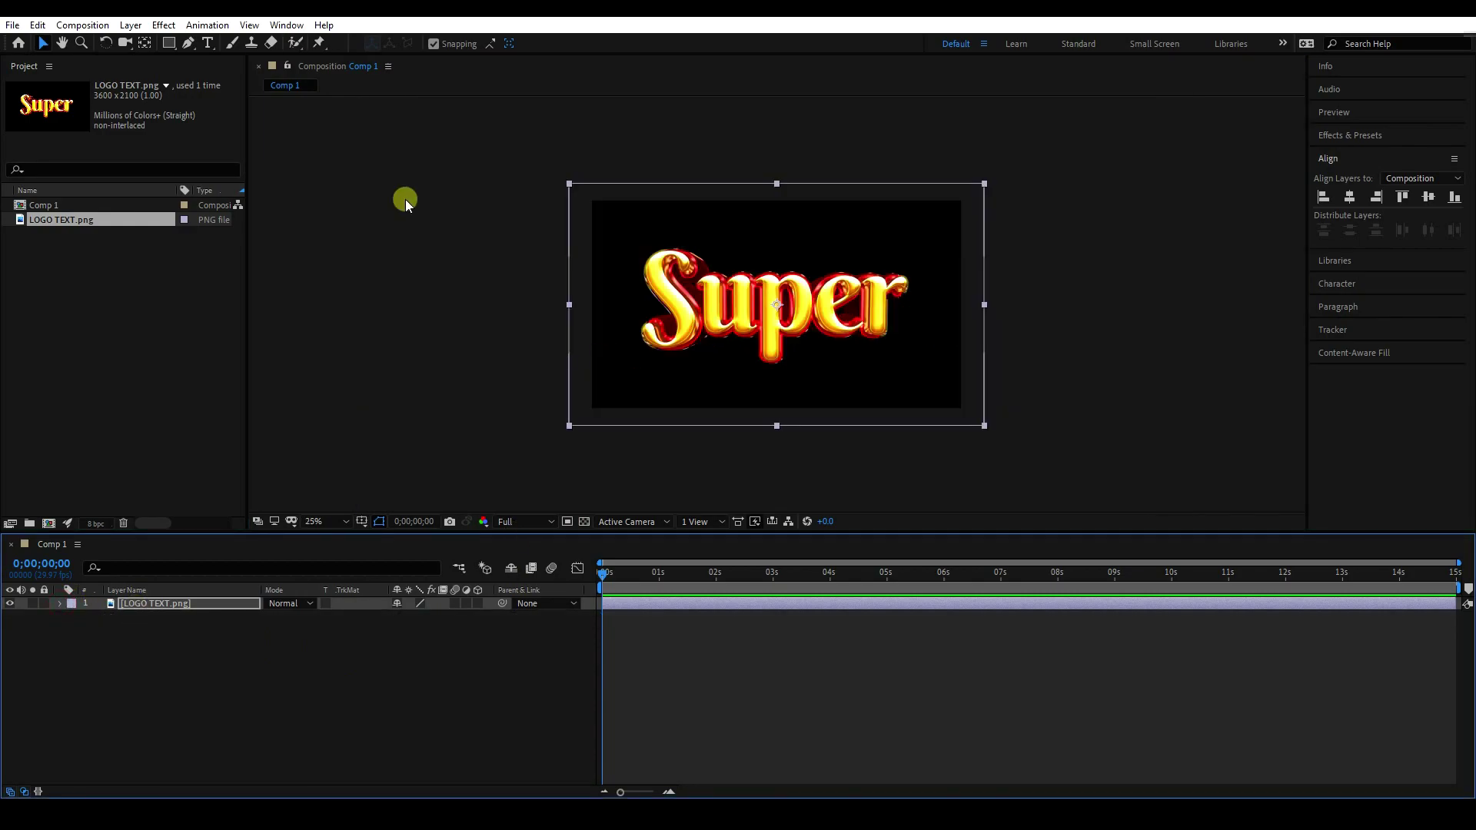
left_click(170, 43)
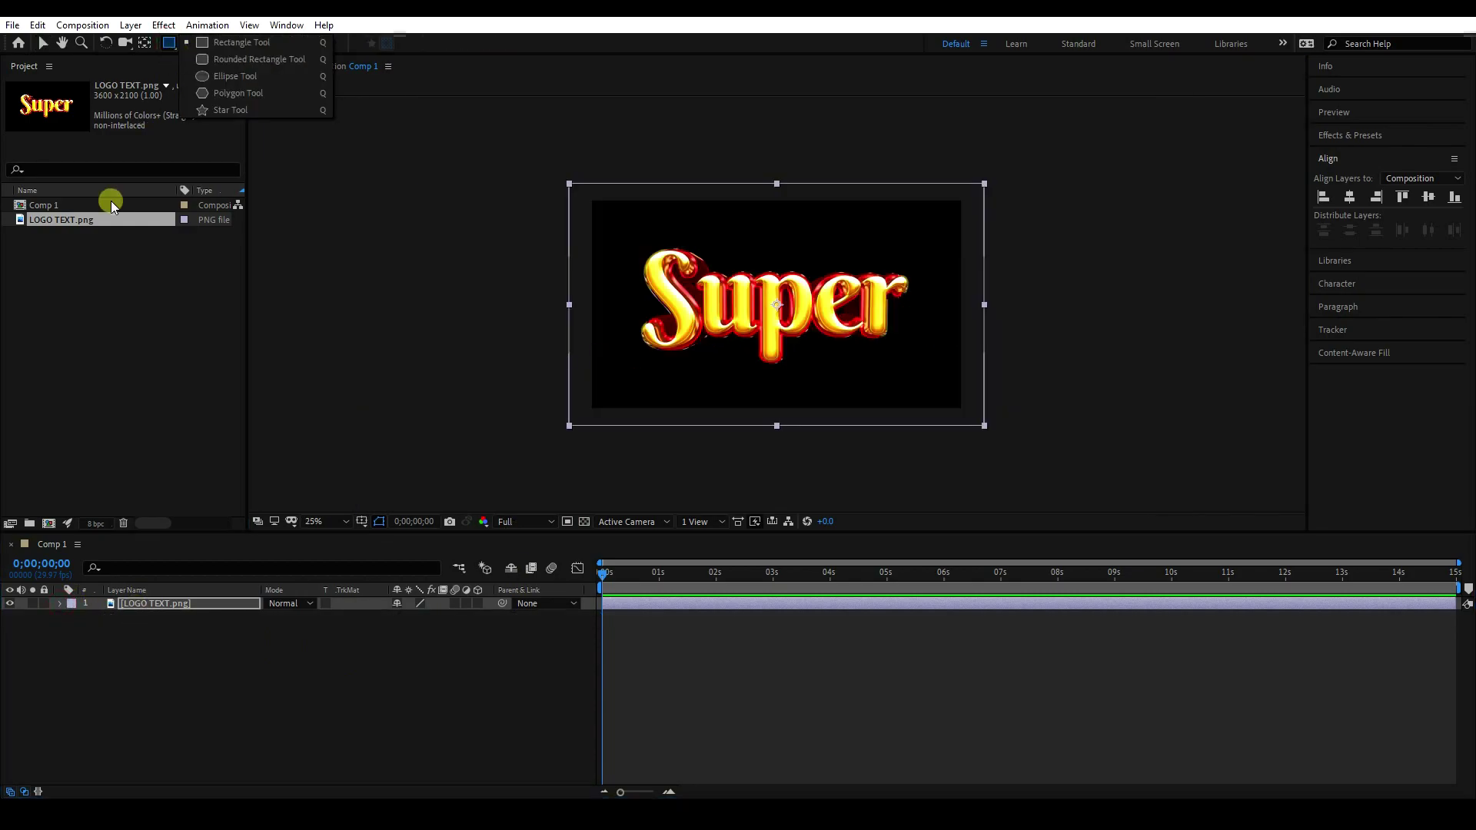
Step: Draw a circle over the logo with the Ellipse Tool
left_click(265, 636)
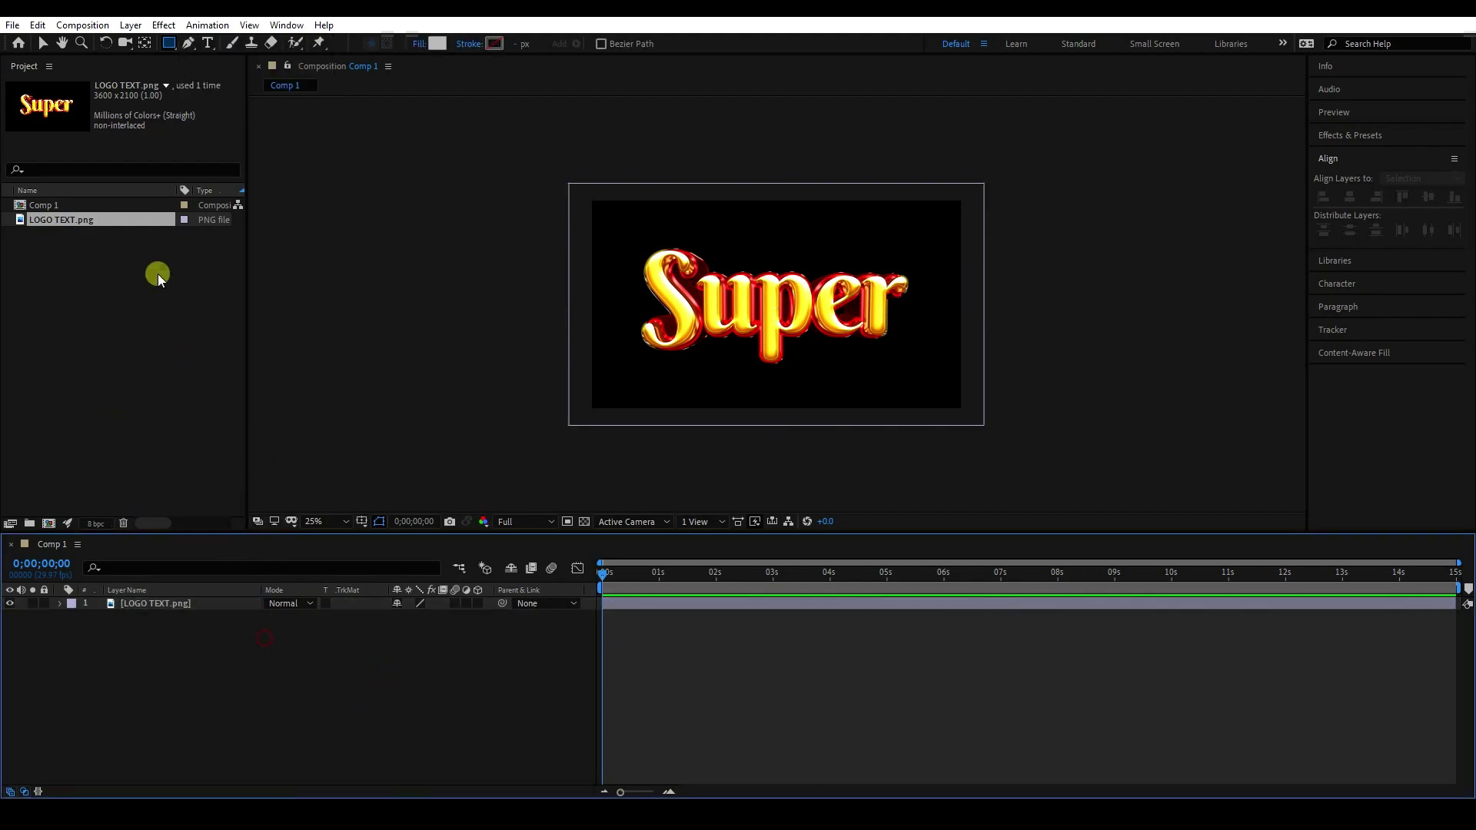
left_click(169, 43)
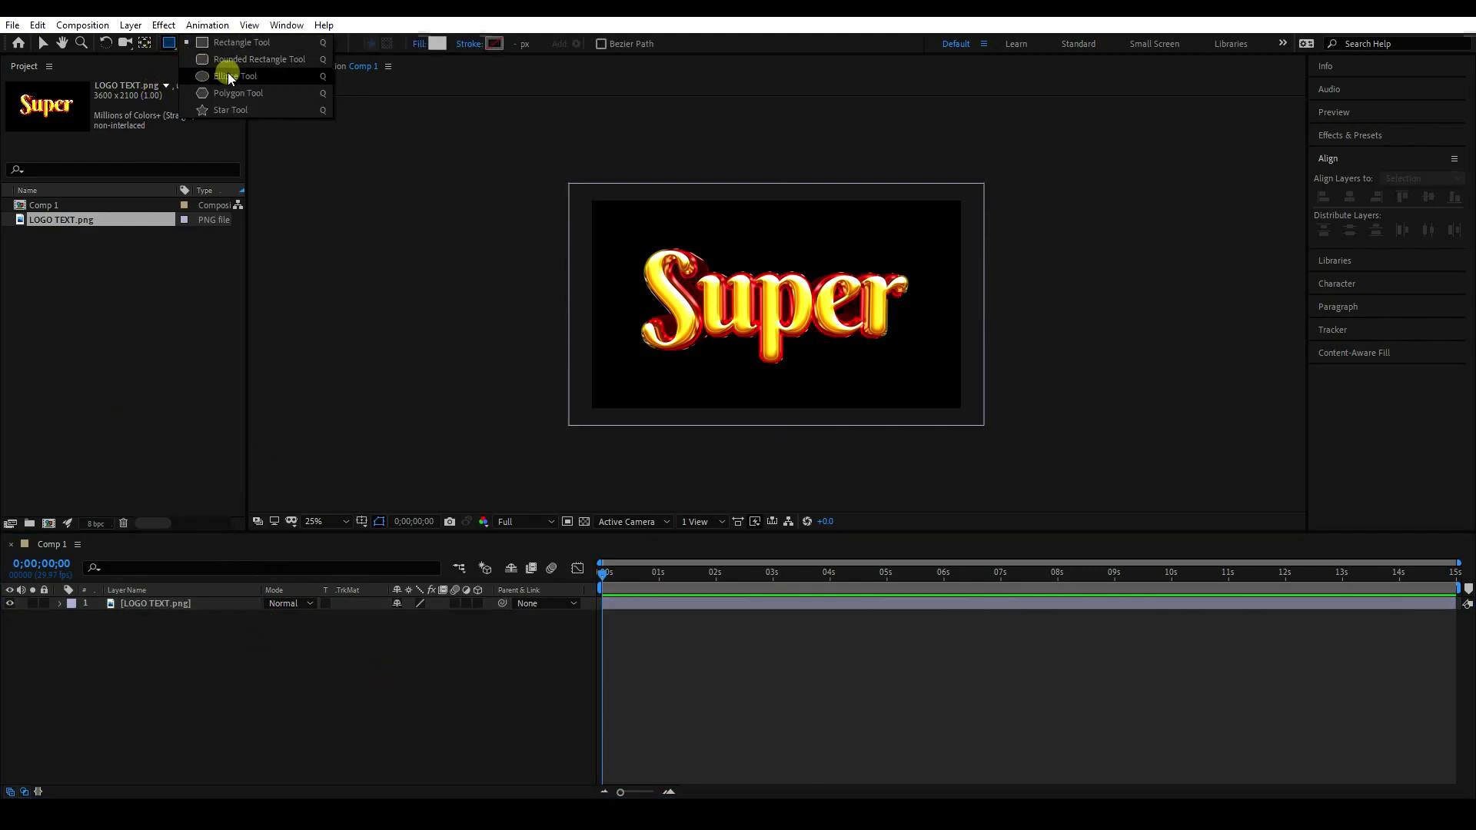
left_click(228, 77)
scroll(776, 313, "up", 2)
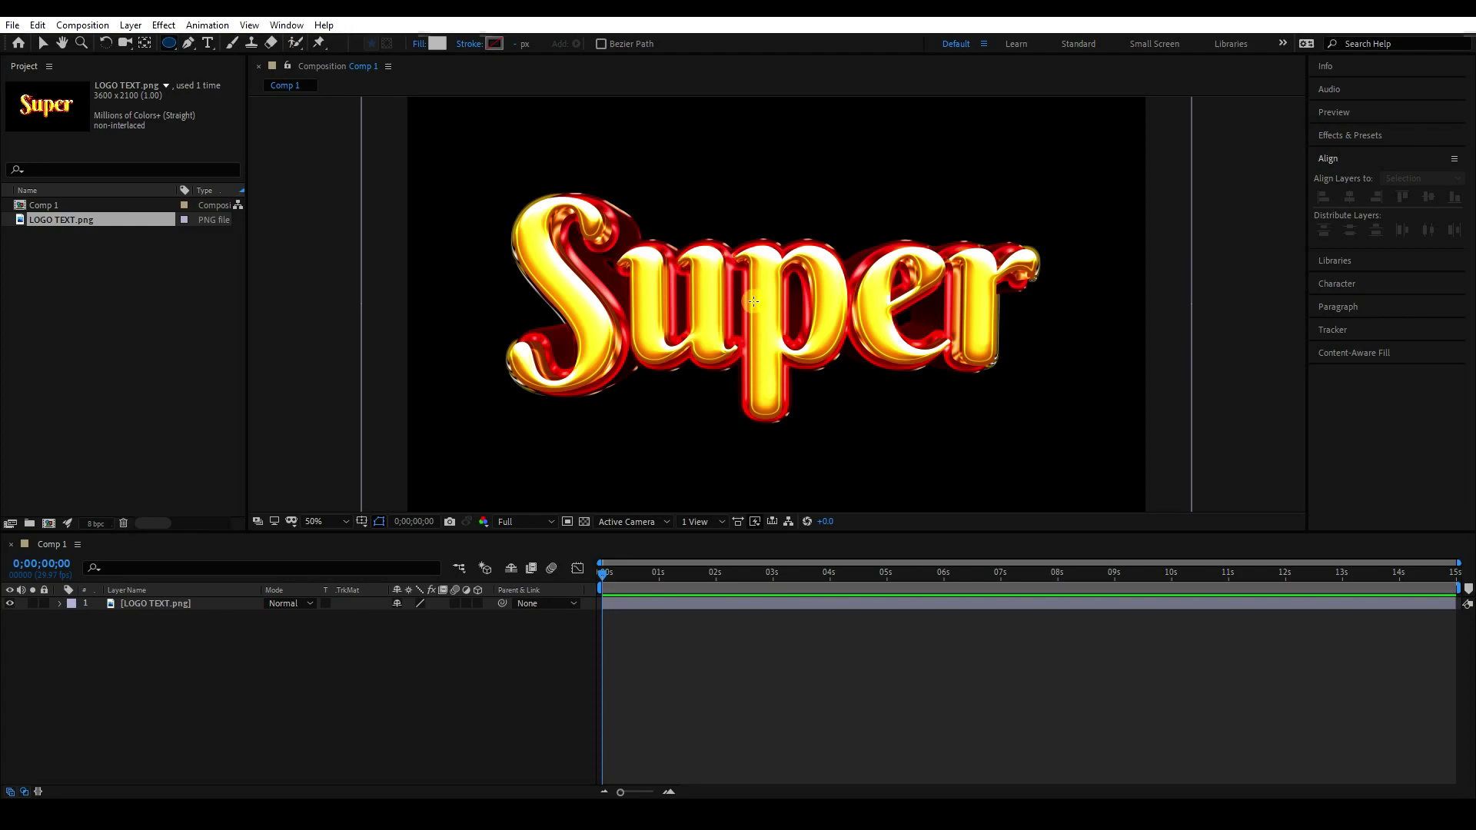
left_click_drag(754, 298, 956, 454)
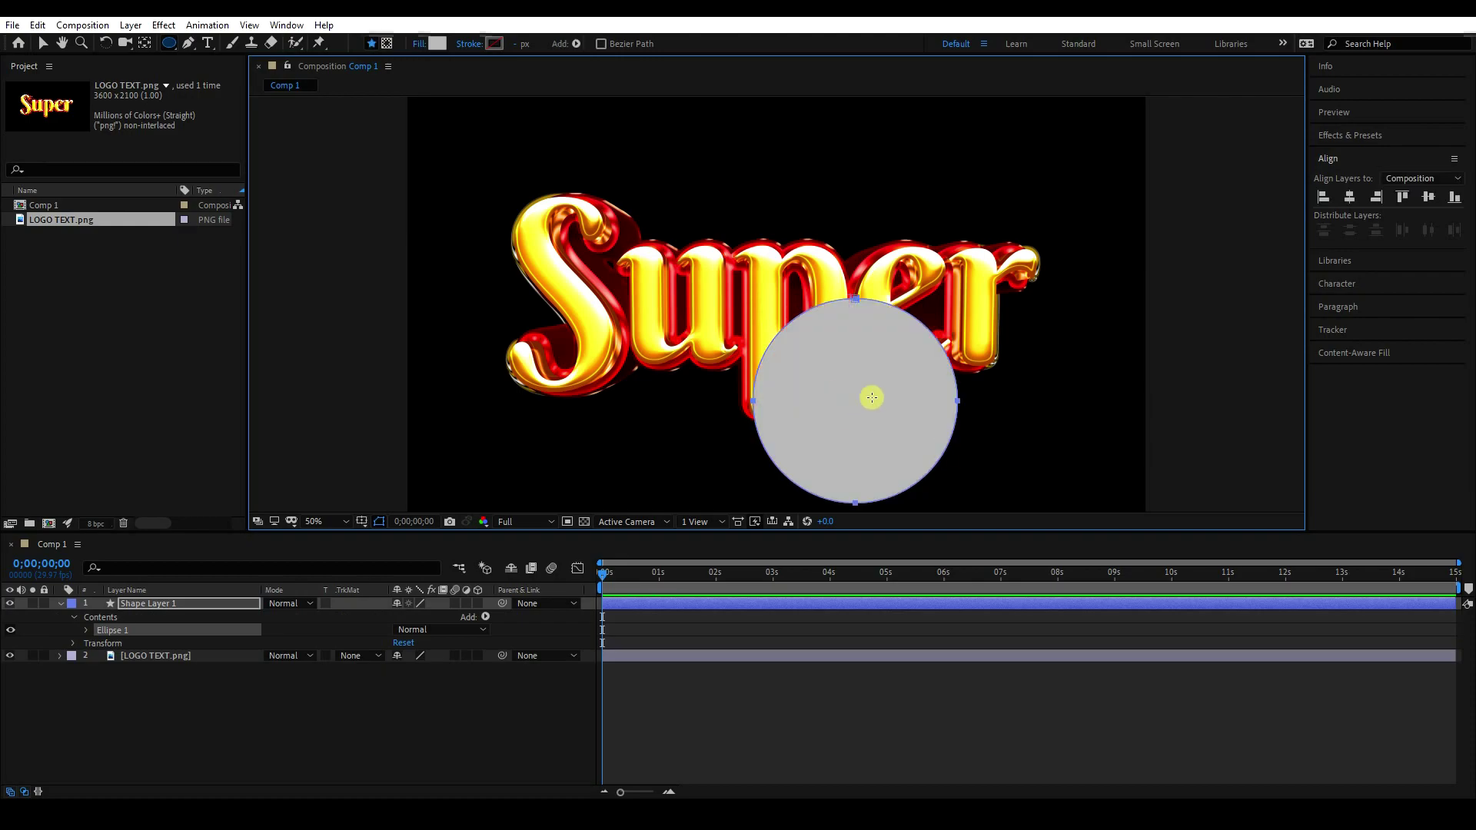
Step: Centre the circle shape layer horizontally and vertically in the composition
left_click(43, 43)
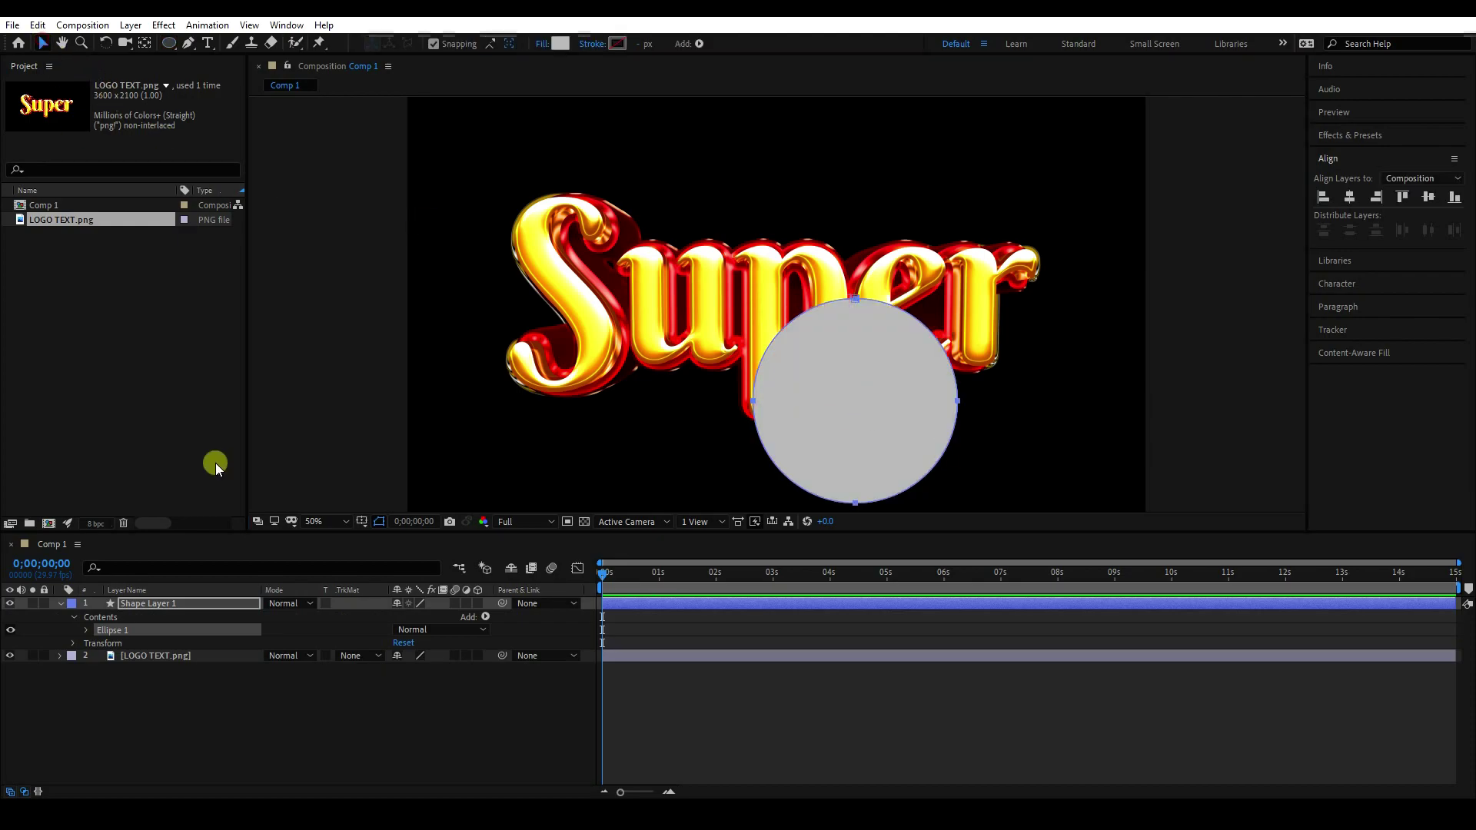
left_click(342, 753)
left_click(852, 454)
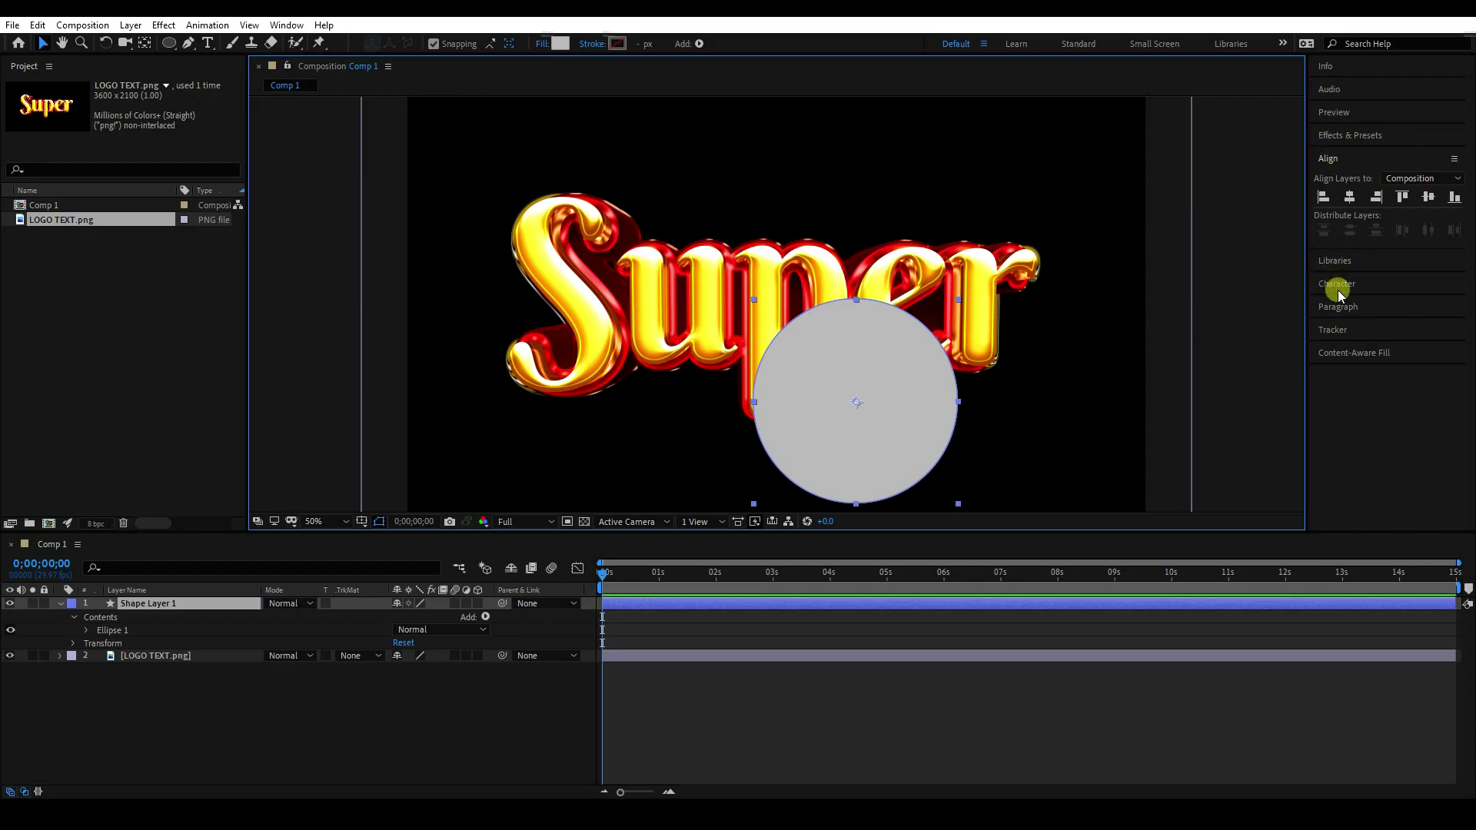
left_click(1349, 197)
left_click(1429, 197)
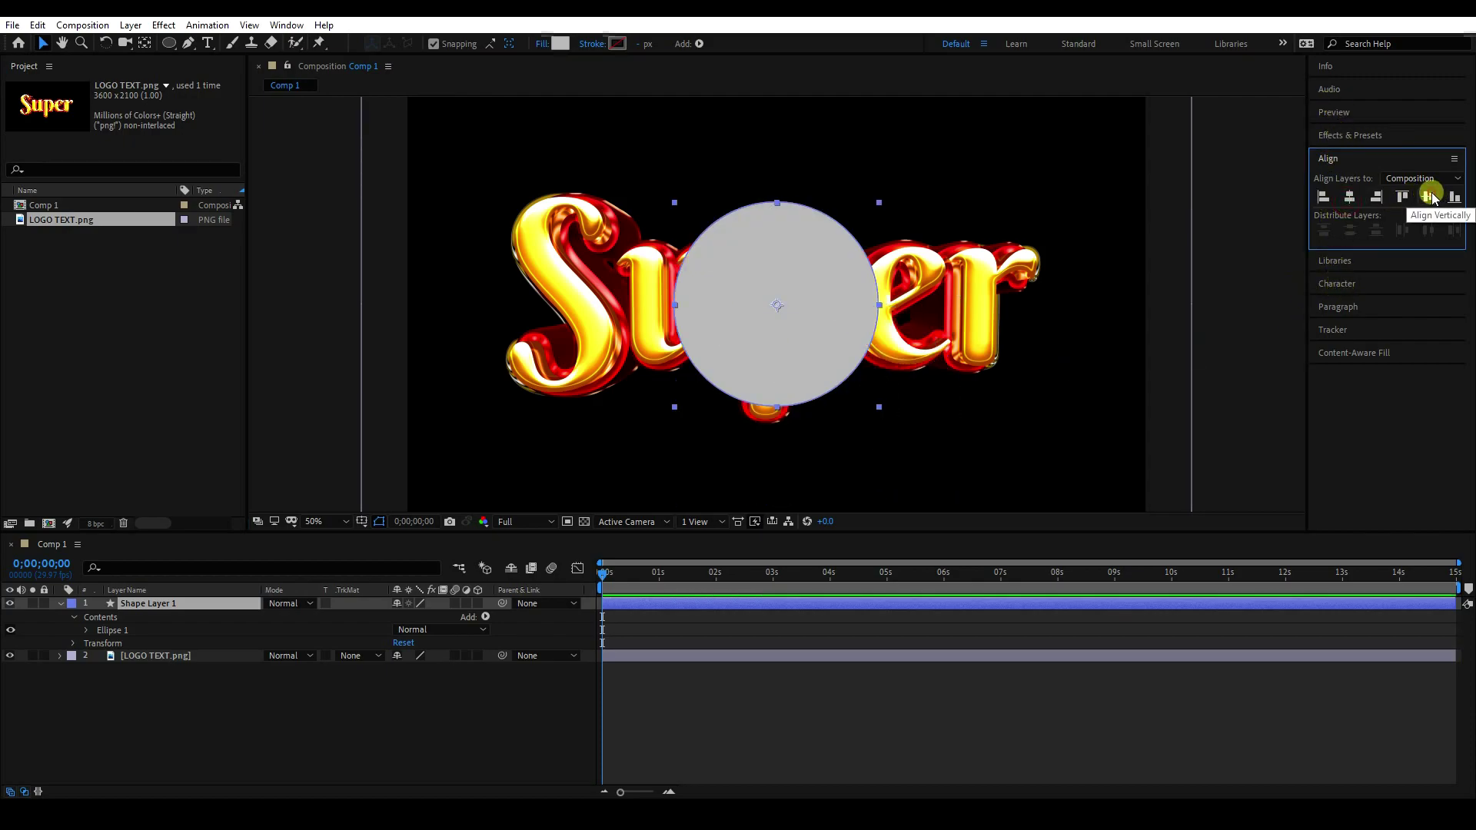
Step: Keyframe the circle's scale at 0% at the start of the timeline
left_click(60, 604)
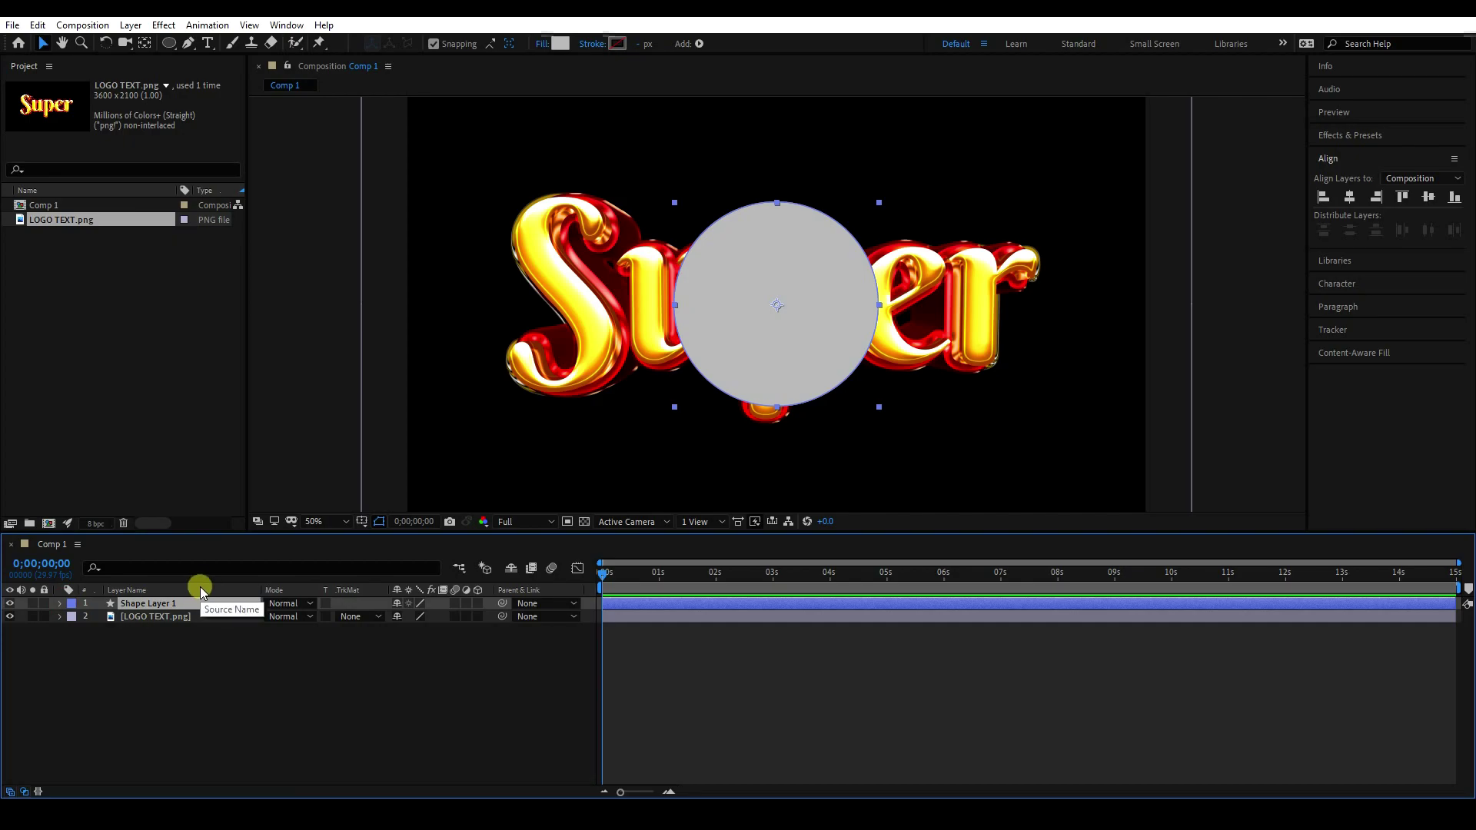
key("s")
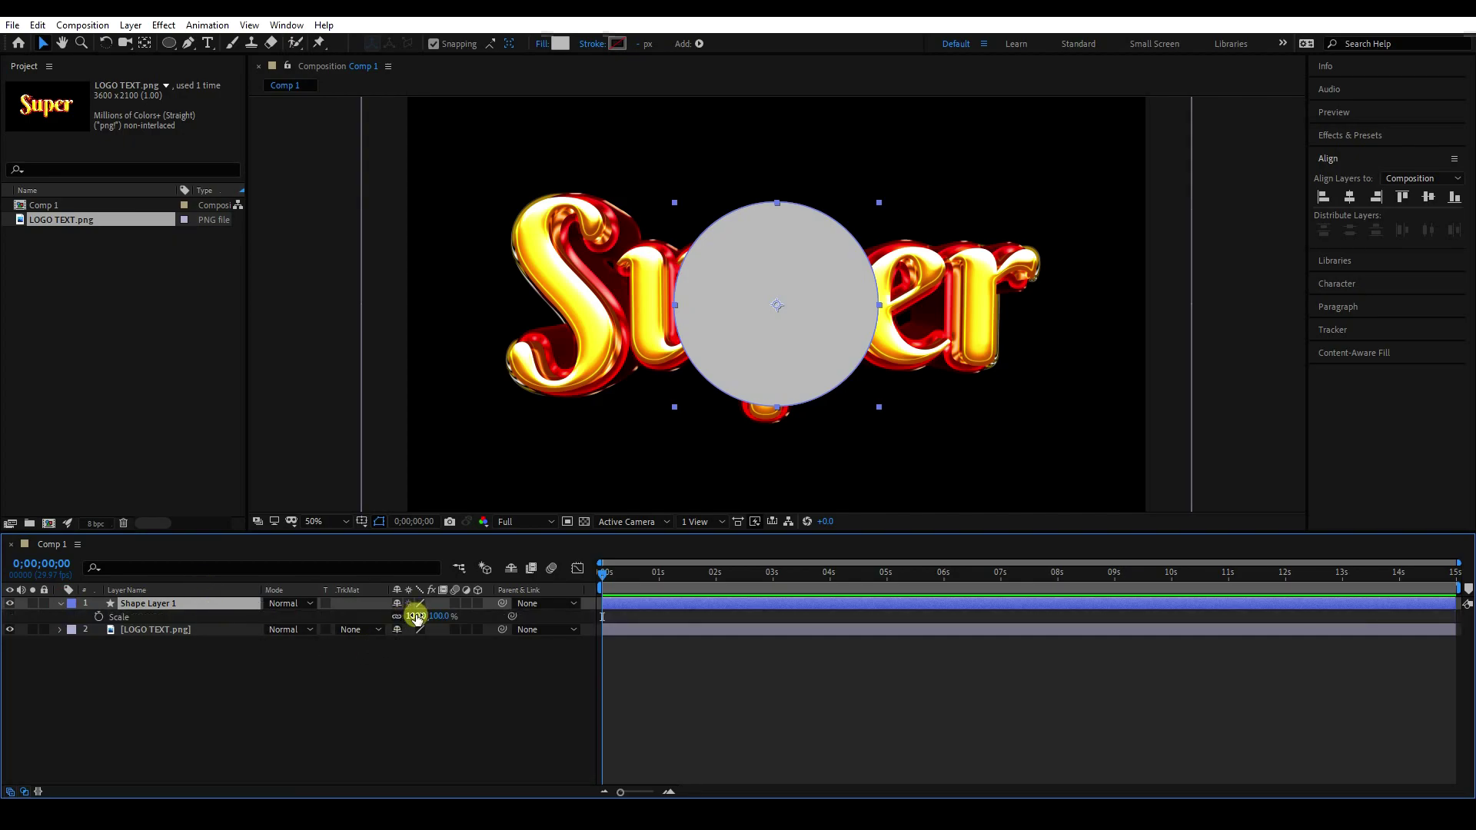
type("0")
key("Return")
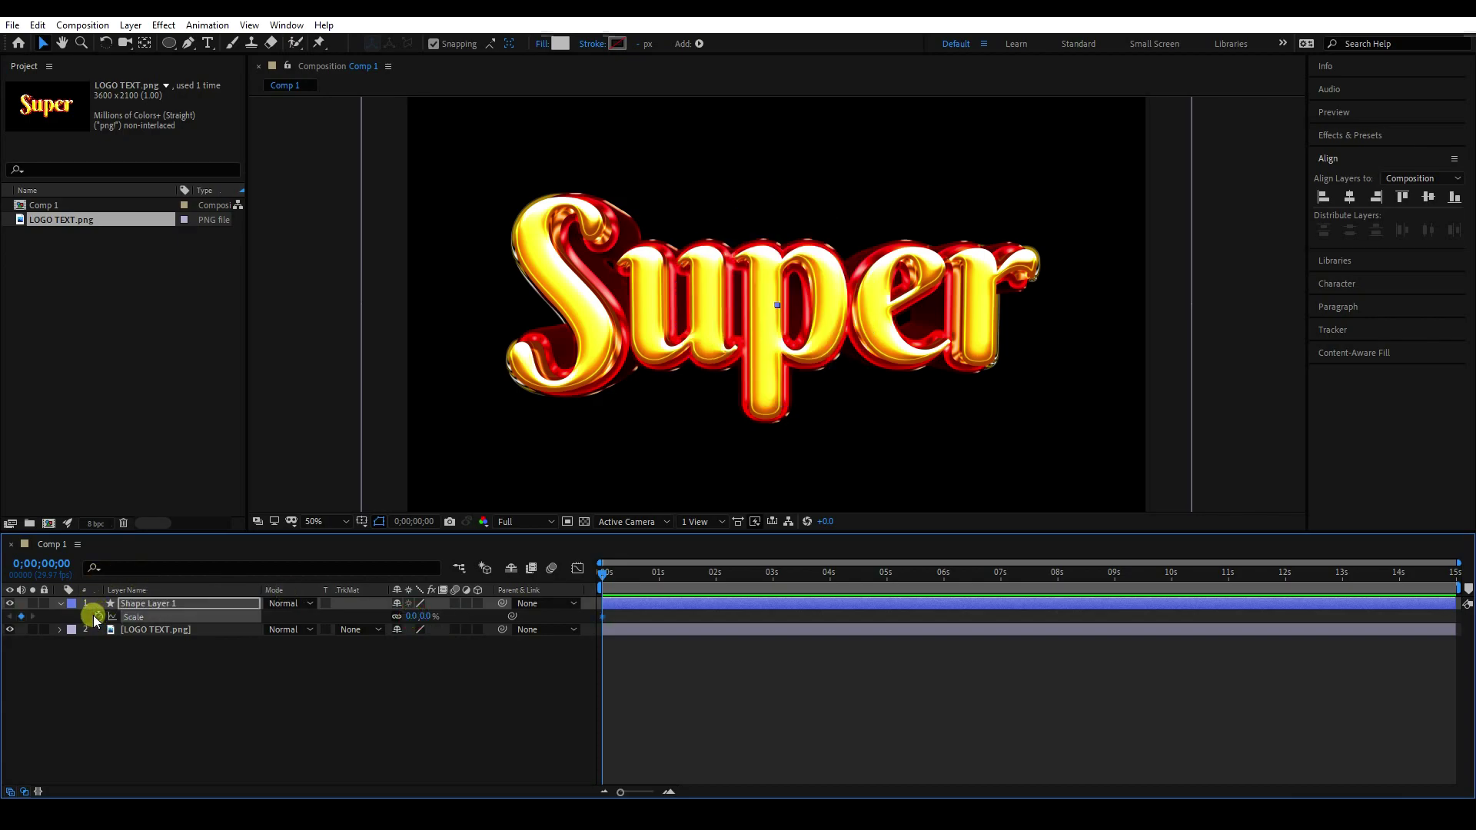
Step: Set a 280% scale keyframe at 6 seconds and preview the circle growing
left_click(945, 576)
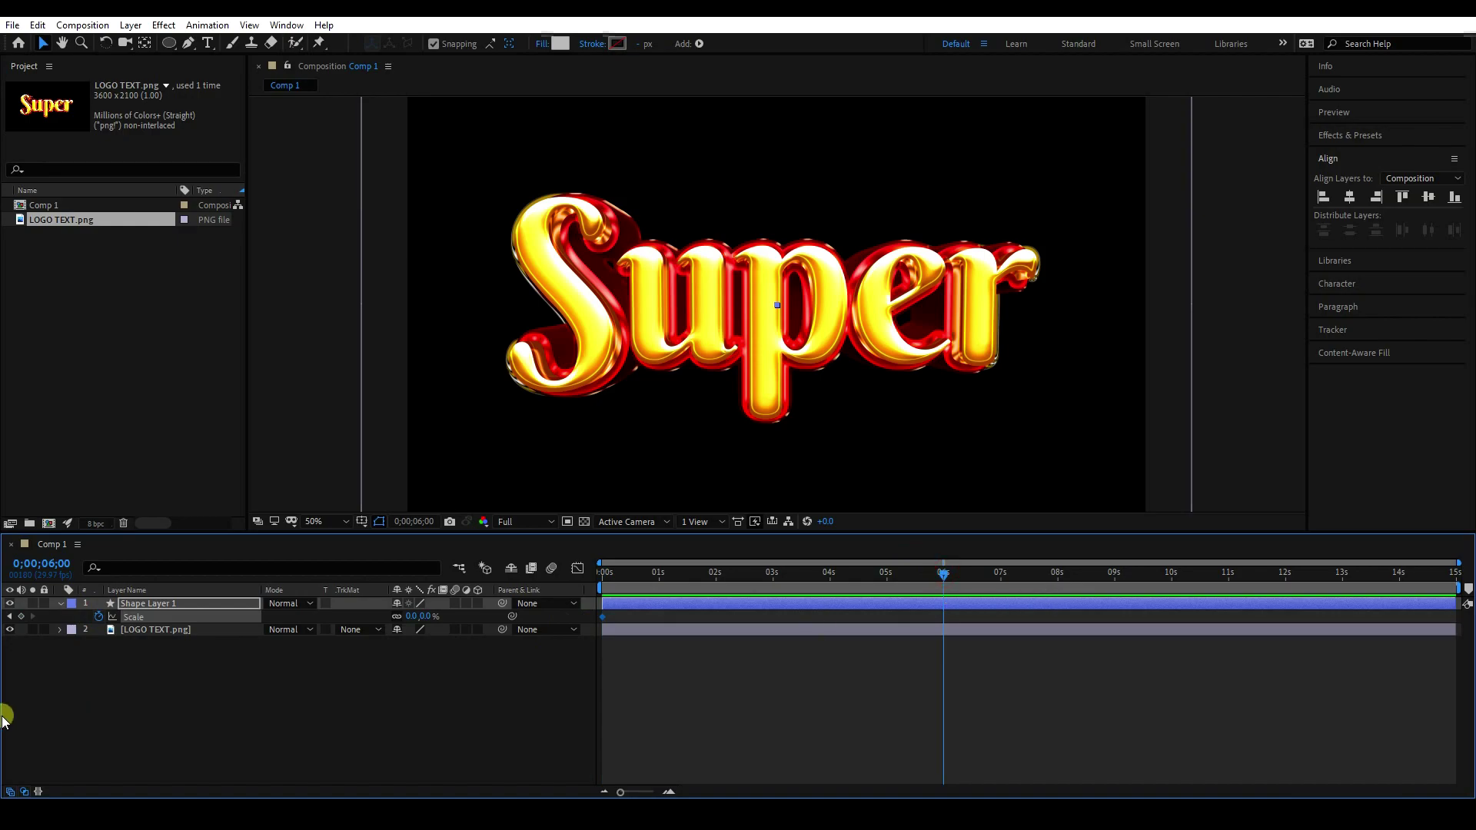
left_click_drag(415, 615, 554, 629)
left_click(554, 629)
left_click(419, 621)
left_click(418, 616)
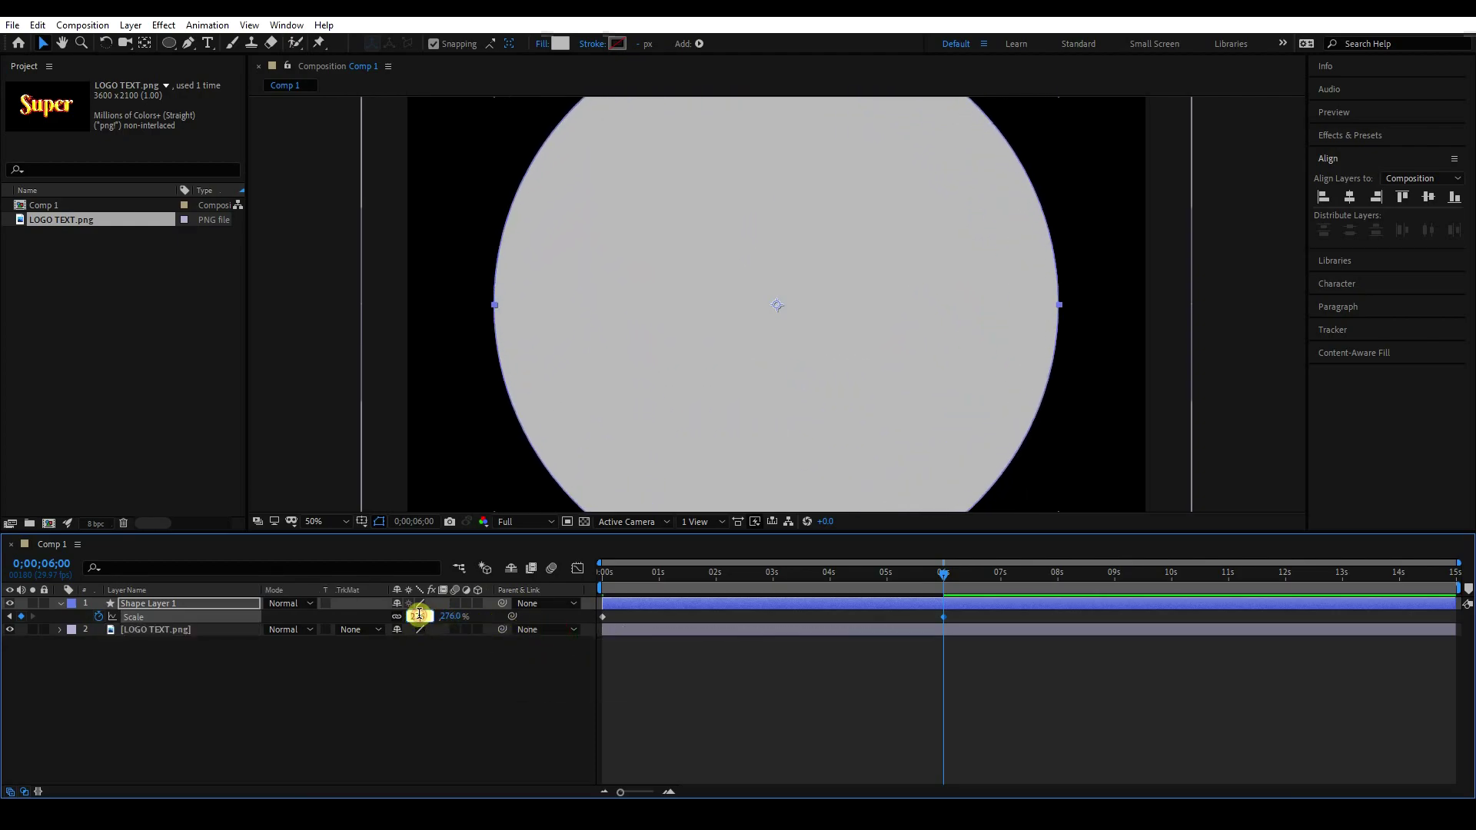
type("280")
key("Return")
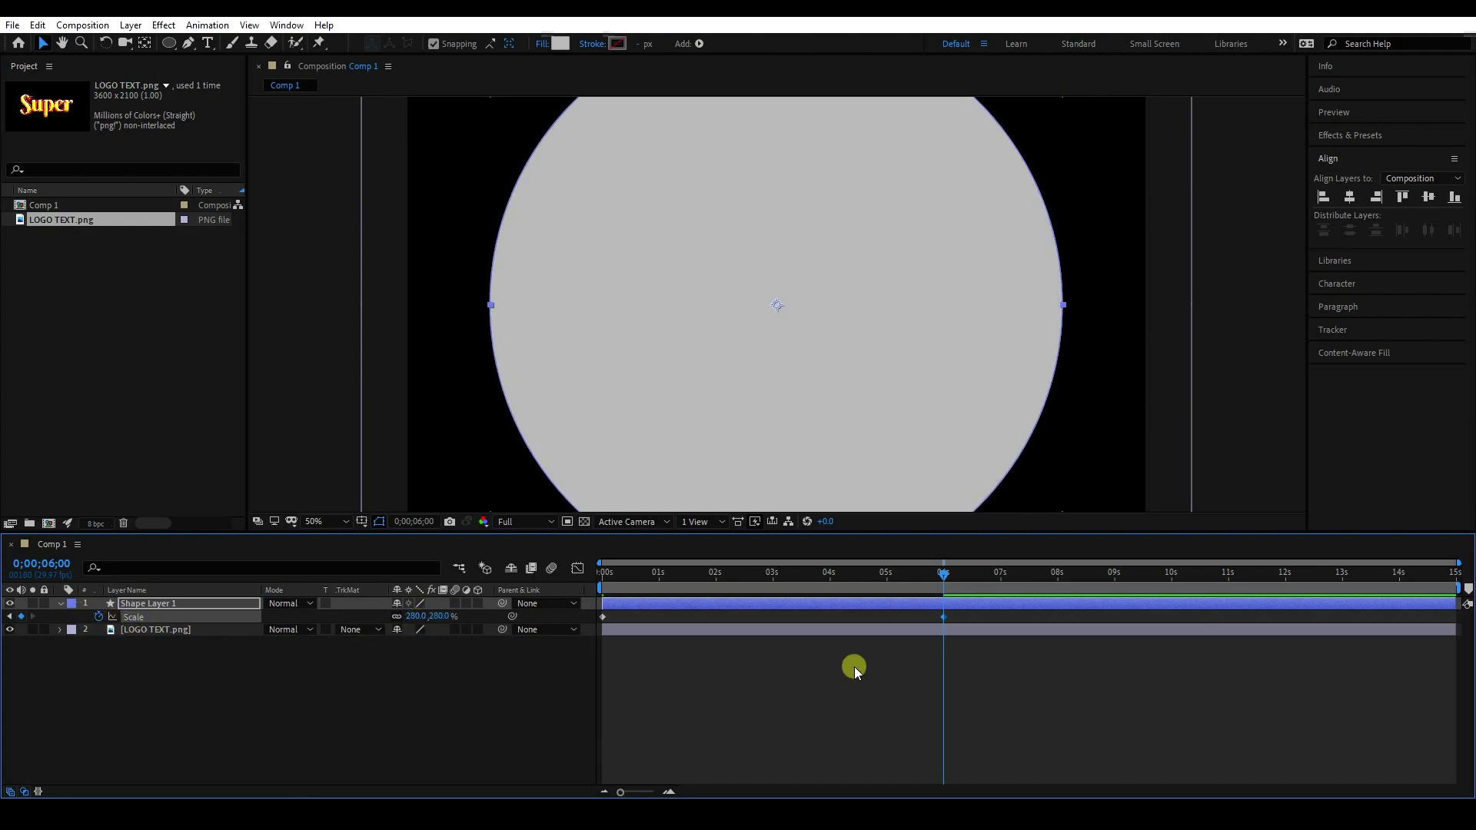
left_click_drag(629, 575, 604, 575)
key("space")
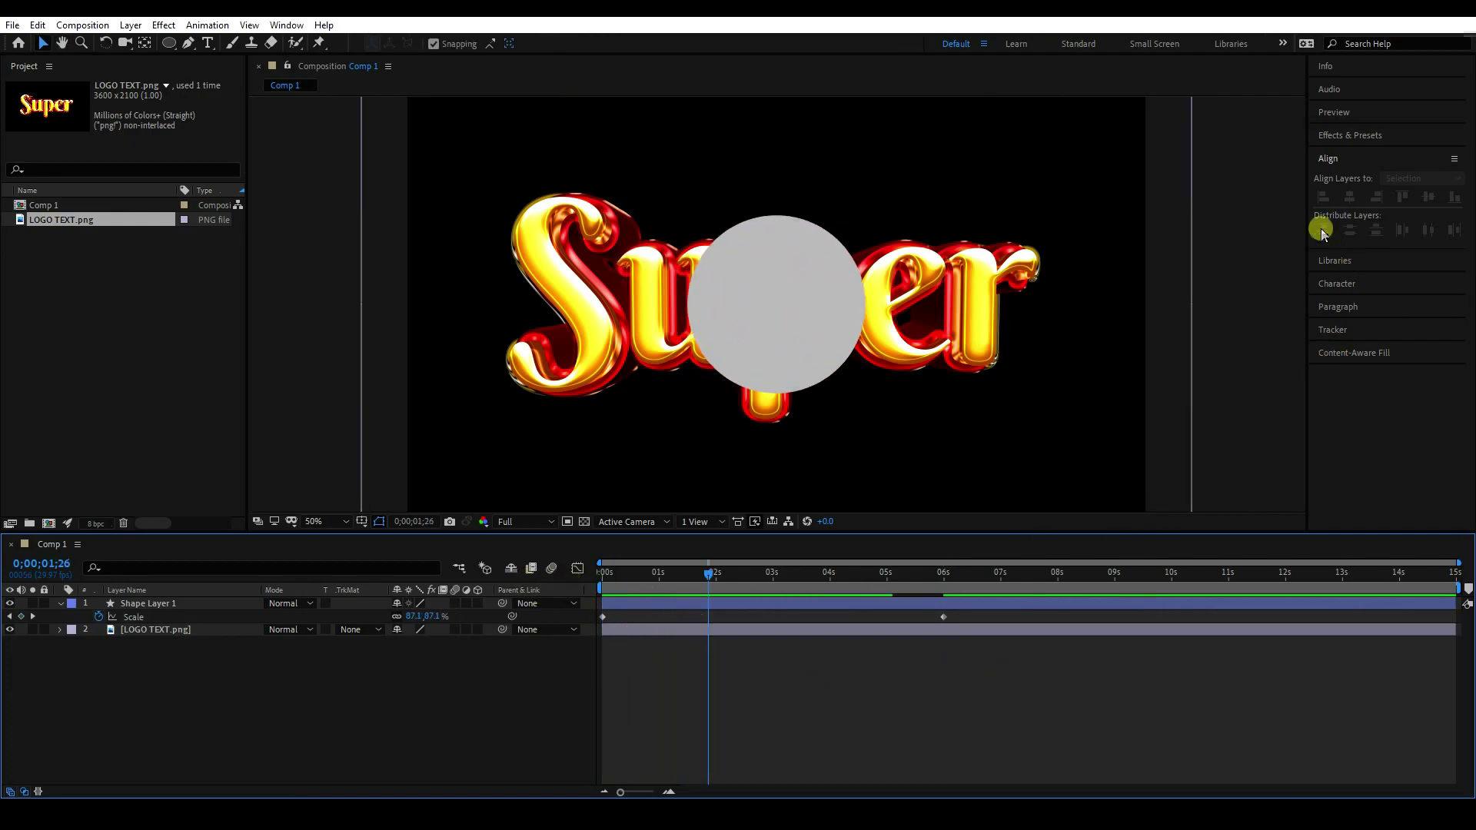
left_click(1339, 136)
Step: Apply Turbulent Displace to Shape Layer 1 with Complexity 10 and preview the ragged edges
left_click(1347, 156)
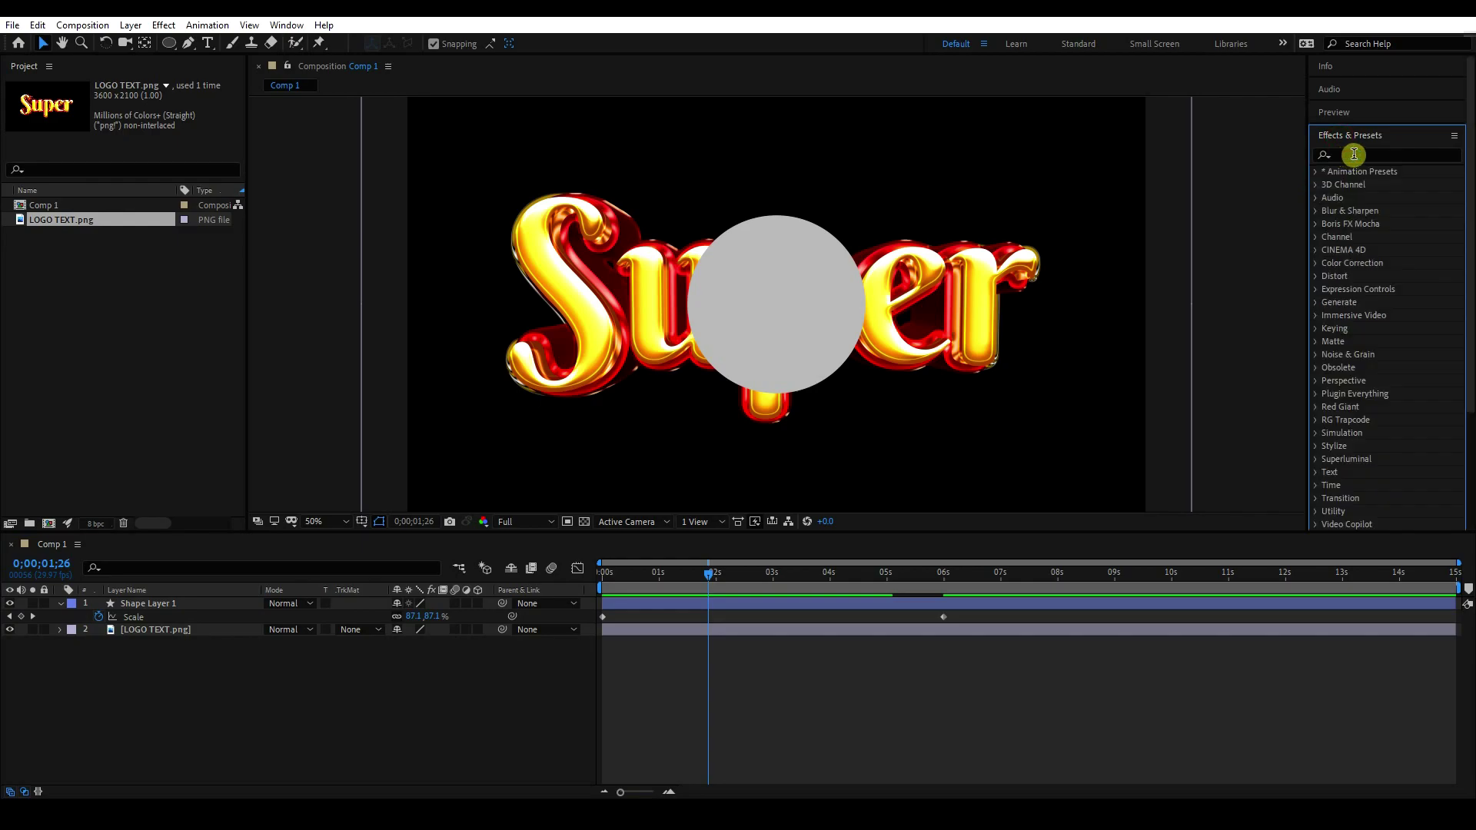
type("t")
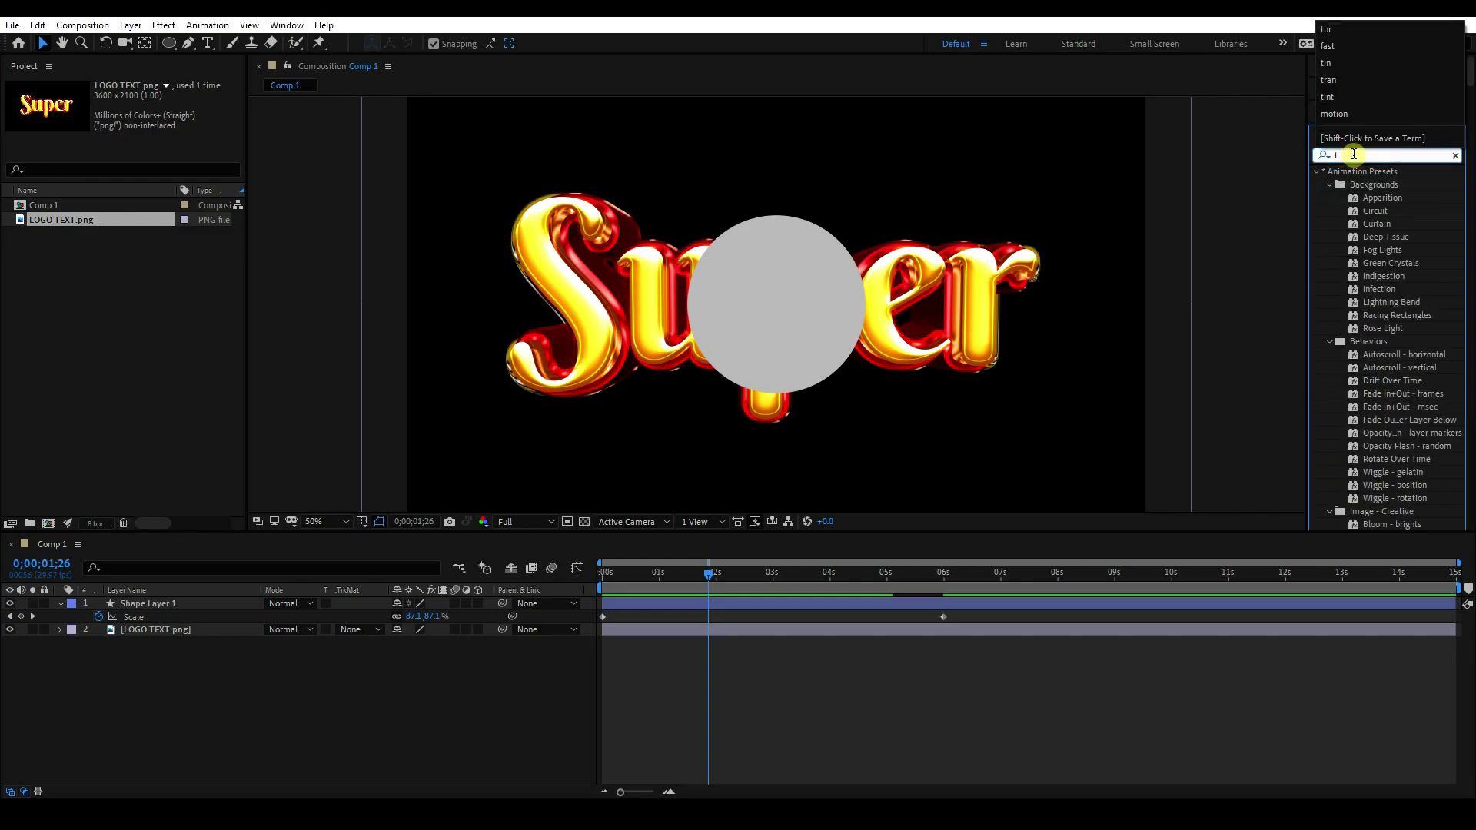
type("urb")
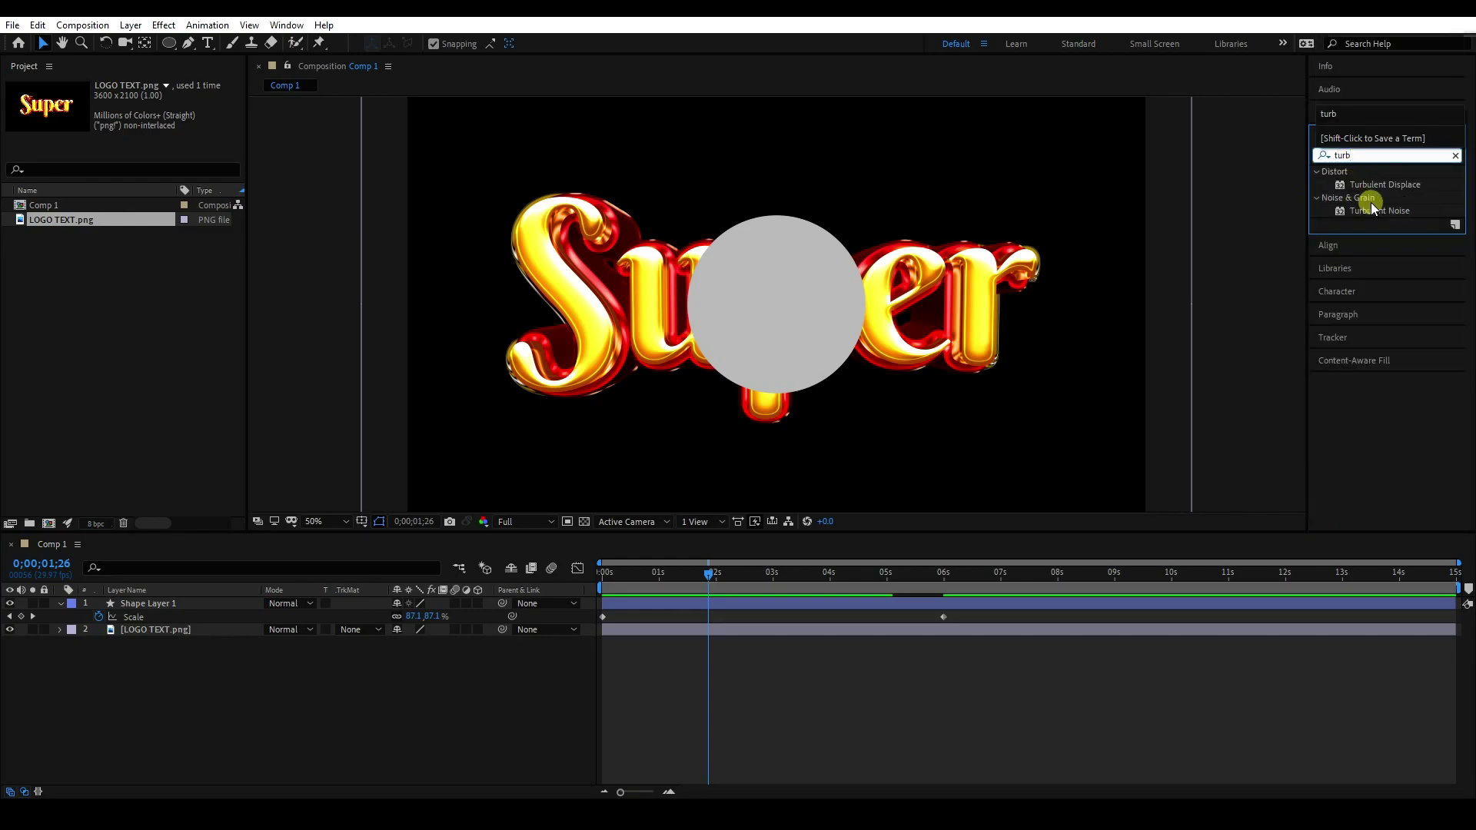
left_click_drag(1395, 190, 158, 607)
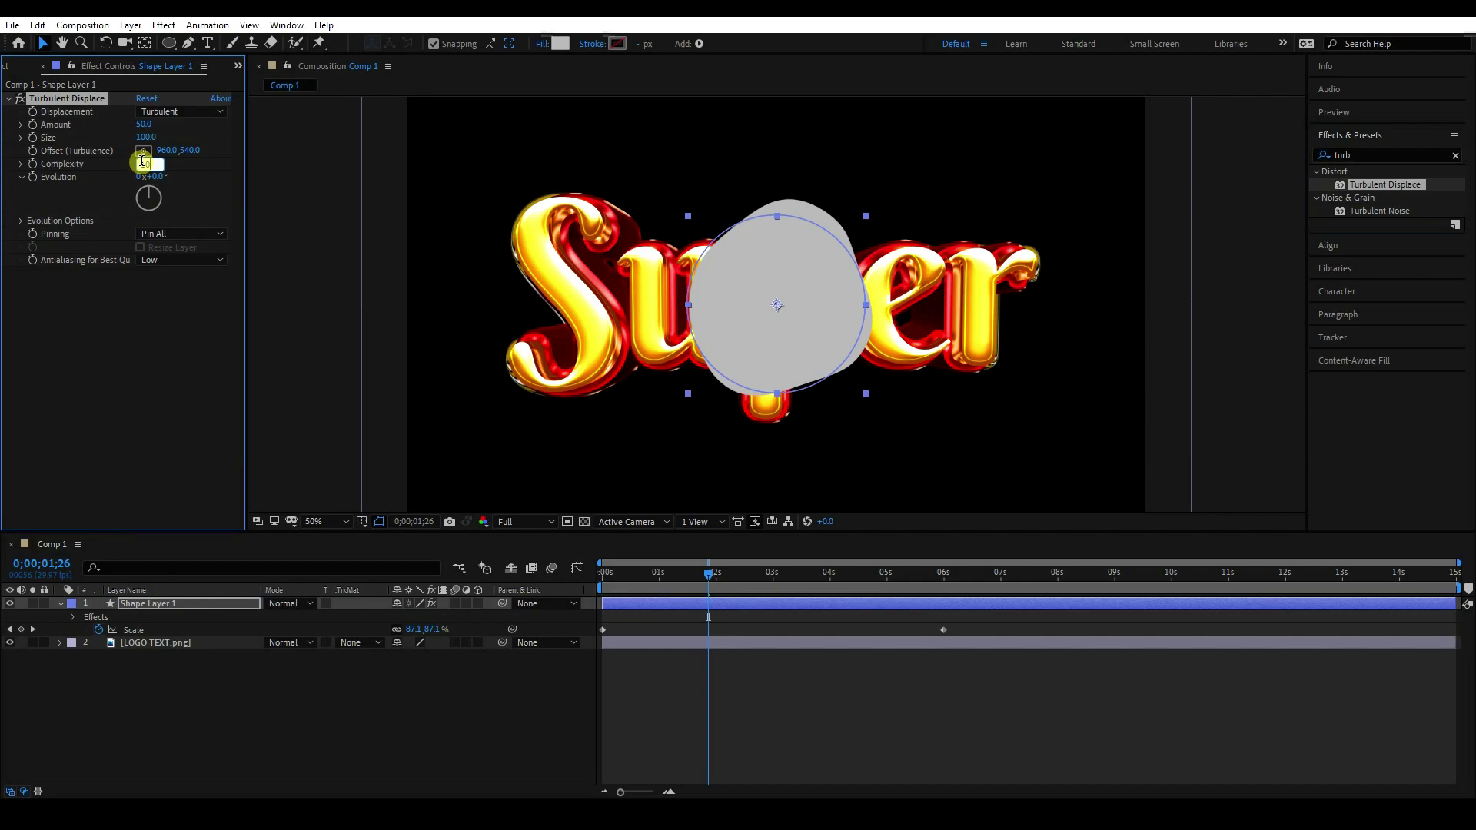
key("Return")
left_click_drag(709, 573, 546, 587)
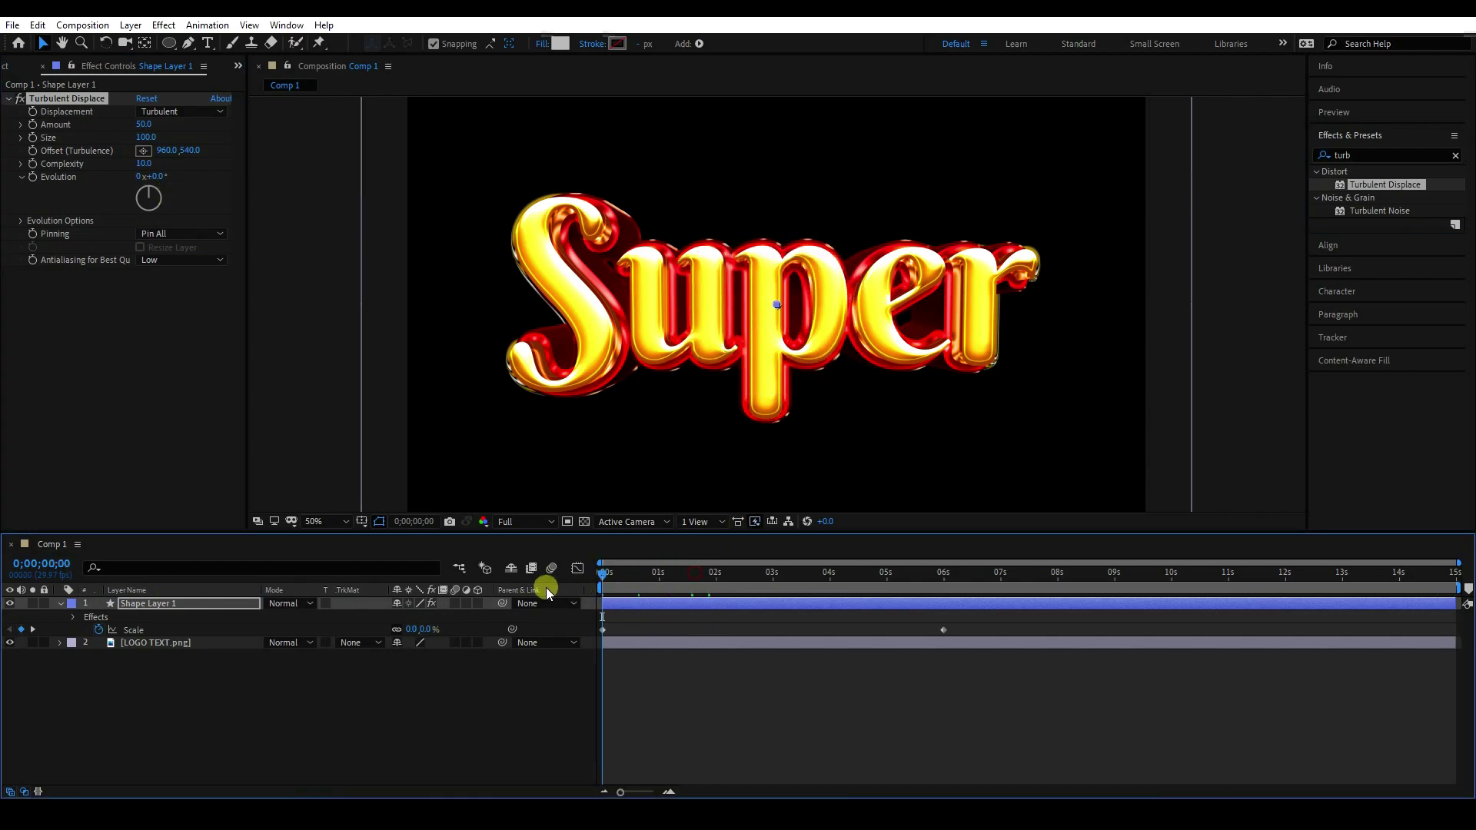
key("space")
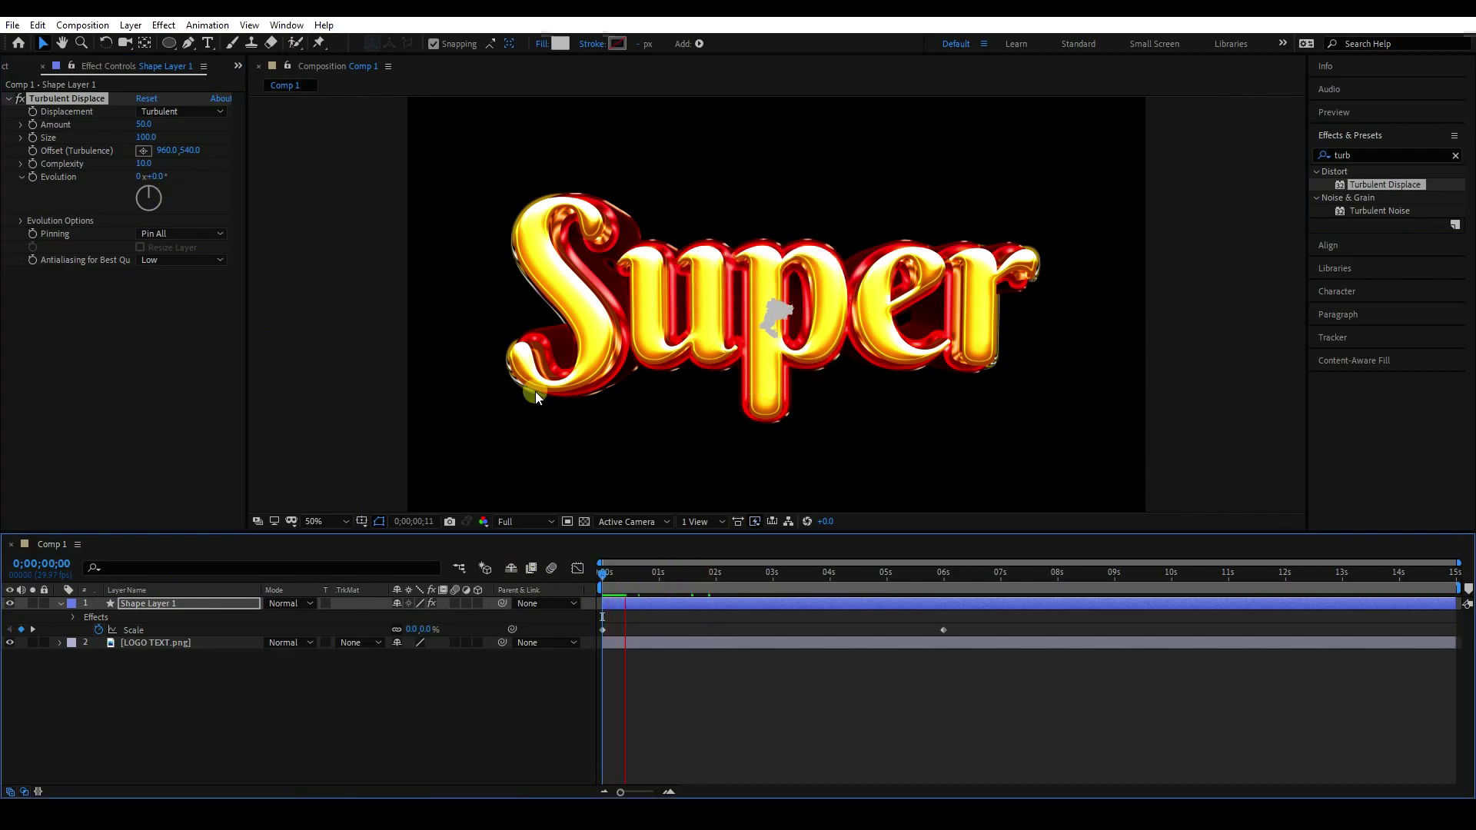
key("space")
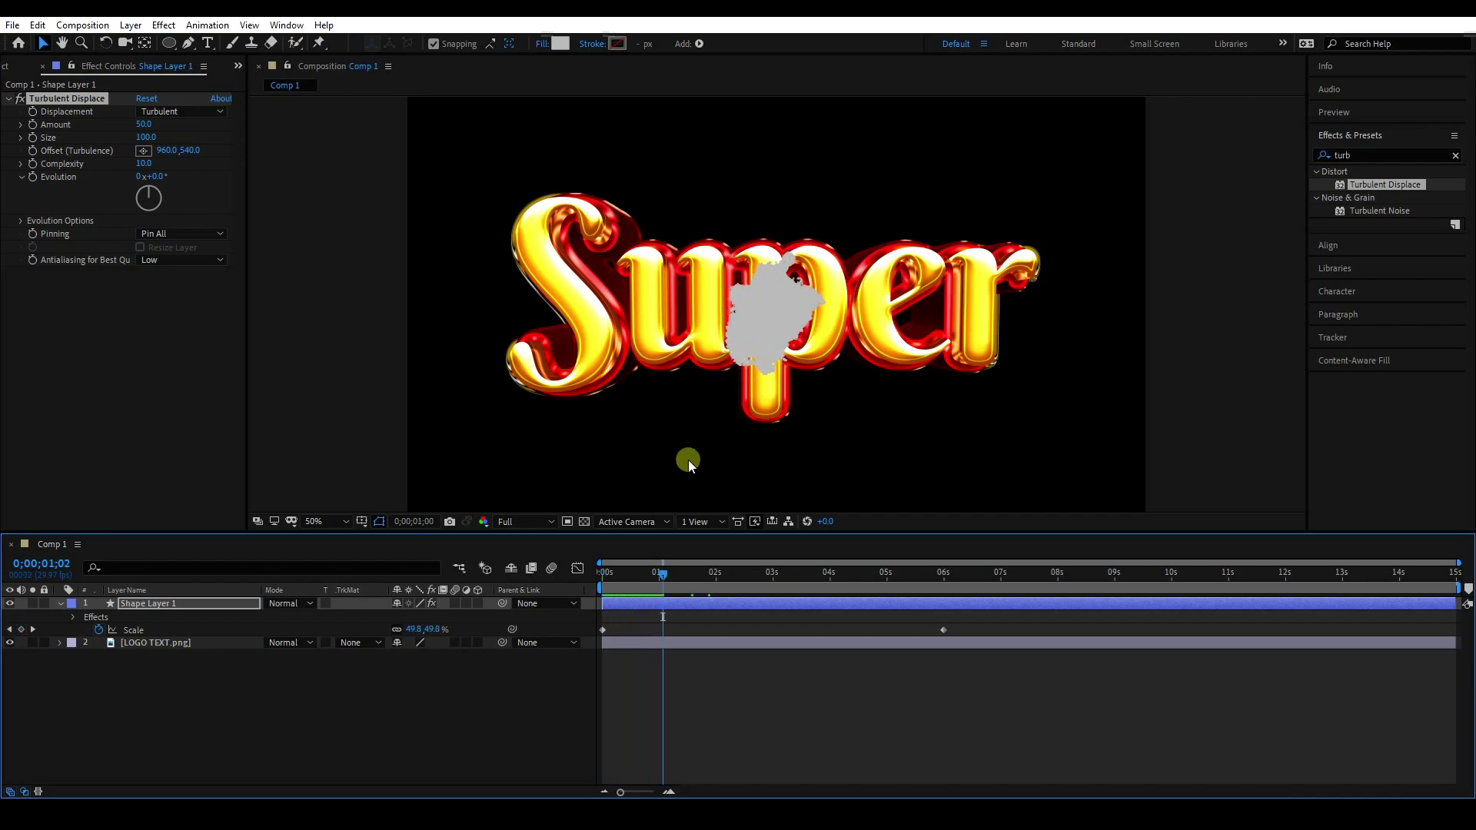
Step: Set LOGO TEXT.png's track matte to Alpha Matte 'Shape Layer 1'
left_click(61, 603)
left_click(135, 618)
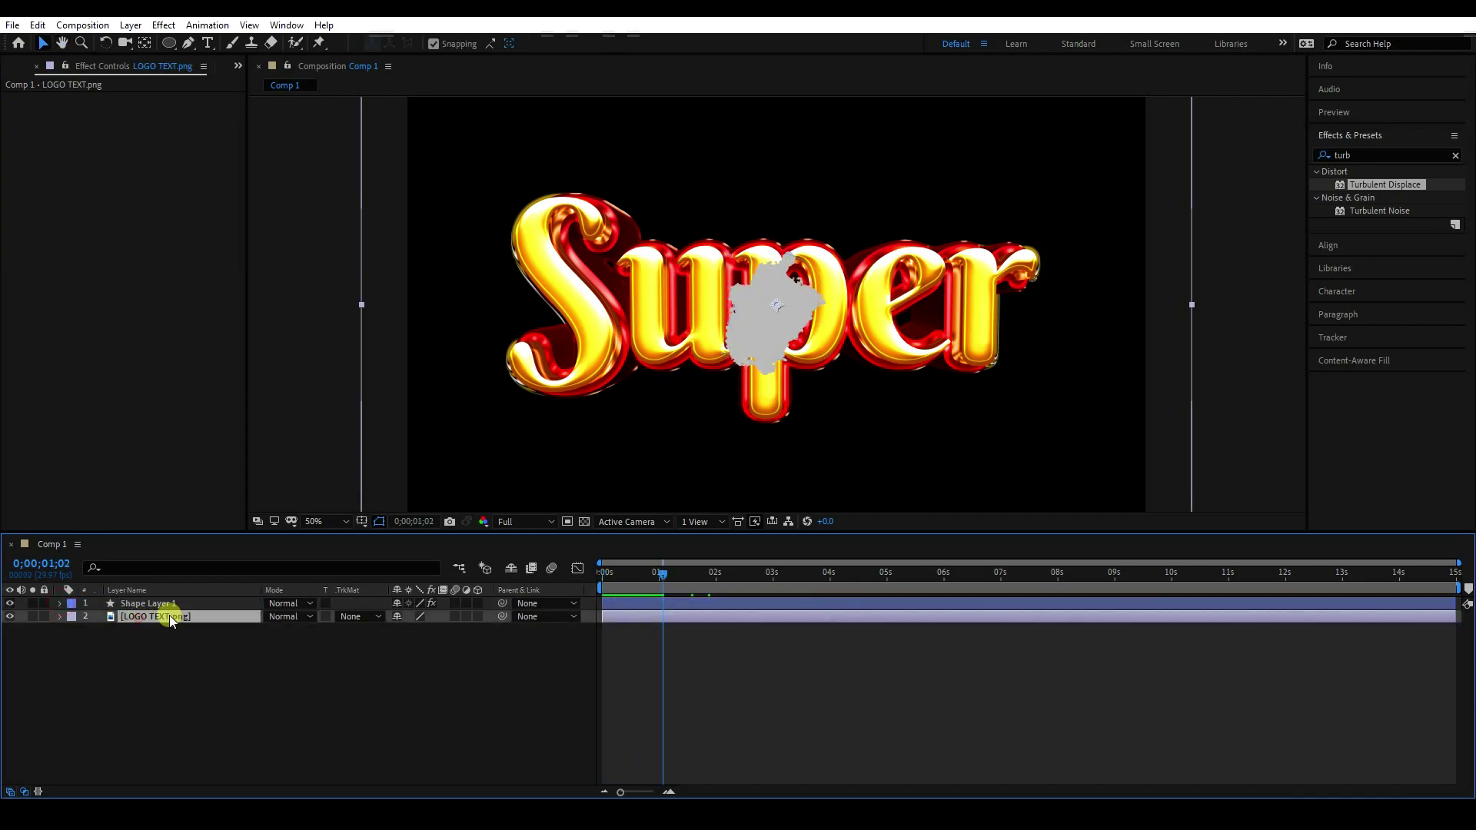
left_click(358, 616)
left_click(372, 656)
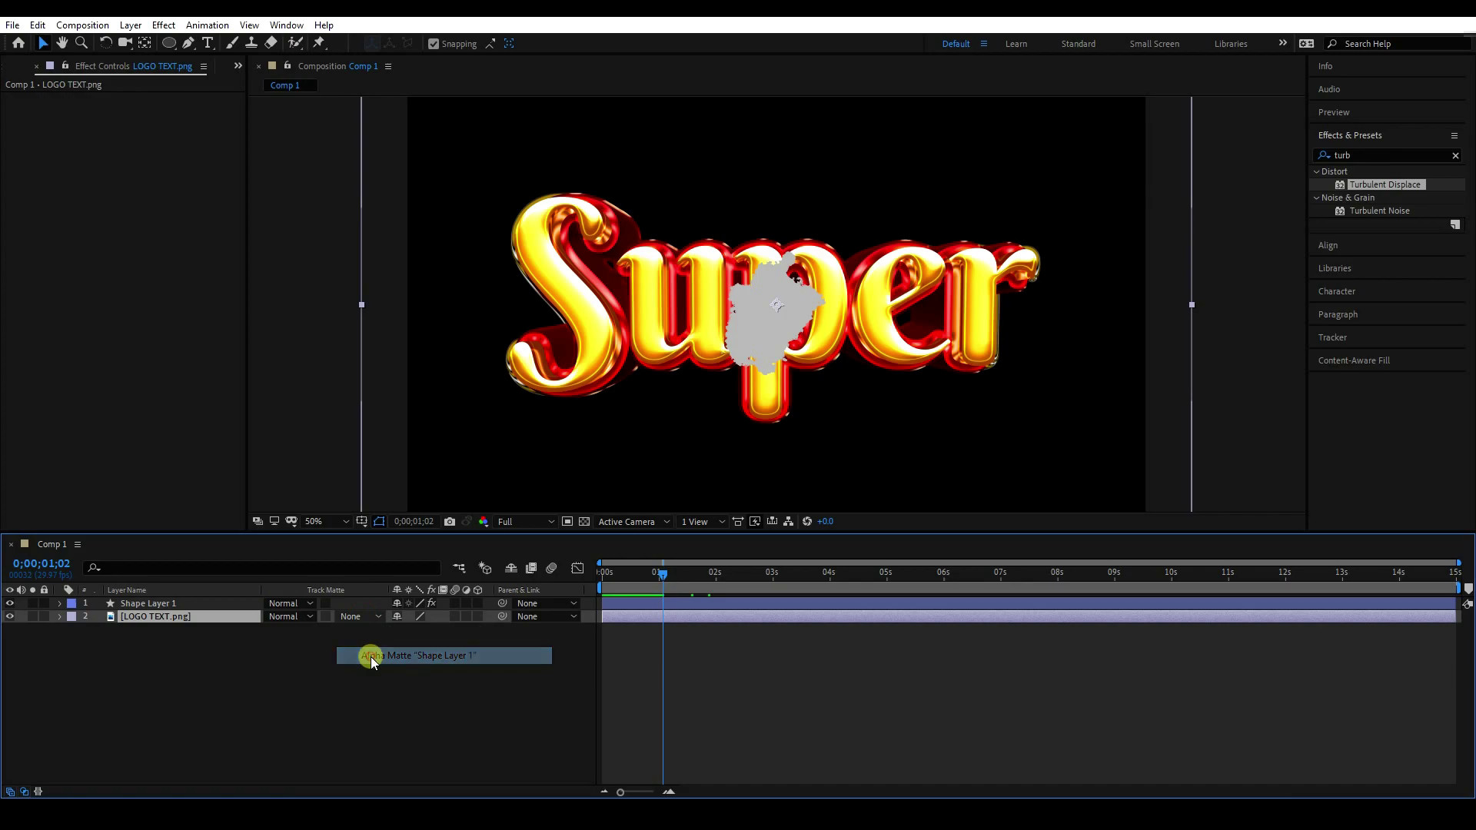
Step: Preview the matted logo reveal, stop at frame 1;23, and select Shape Layer 1
left_click_drag(646, 573, 503, 589)
key("space")
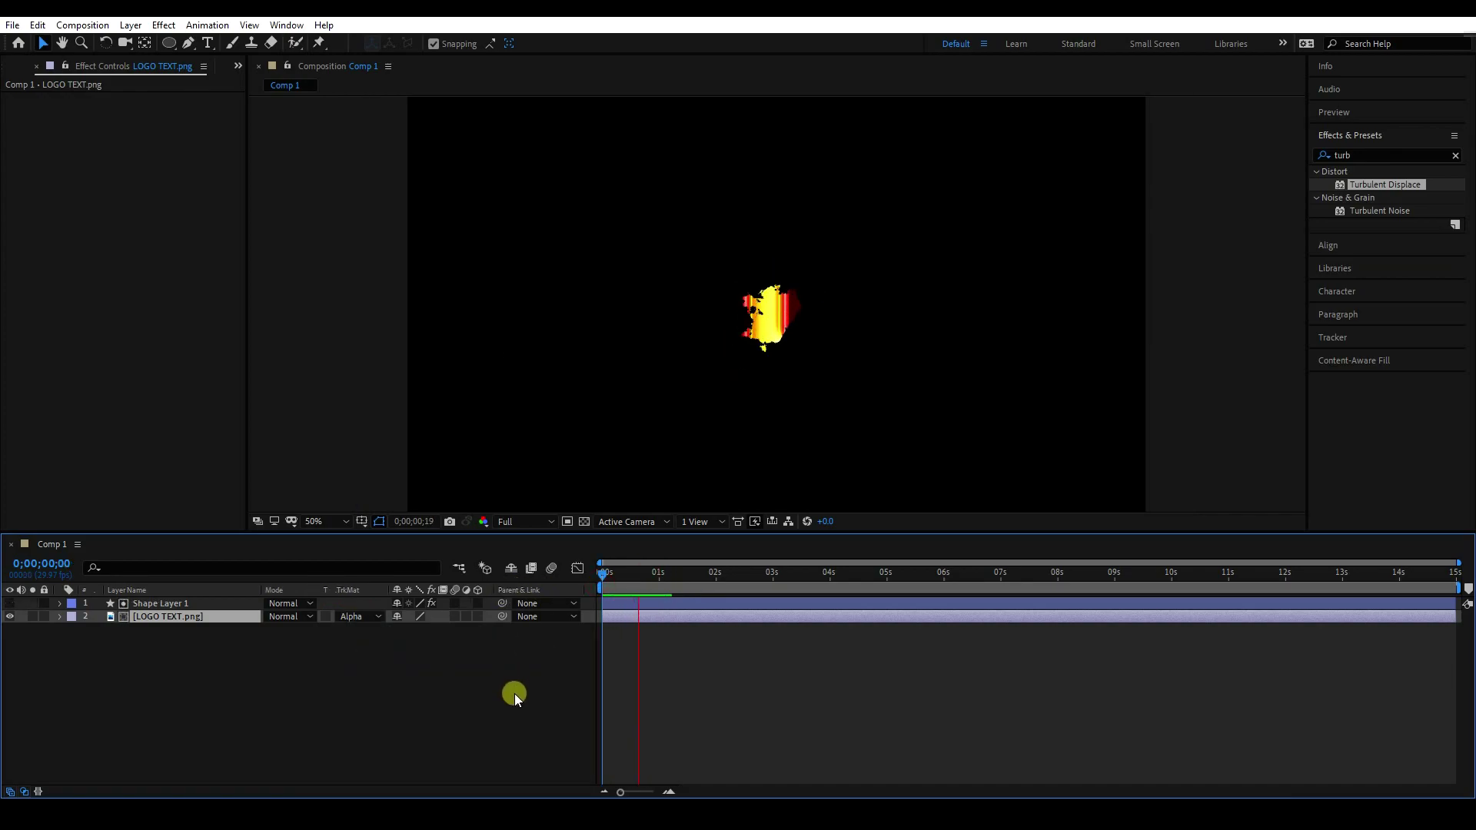
left_click_drag(726, 588, 553, 665)
key("space")
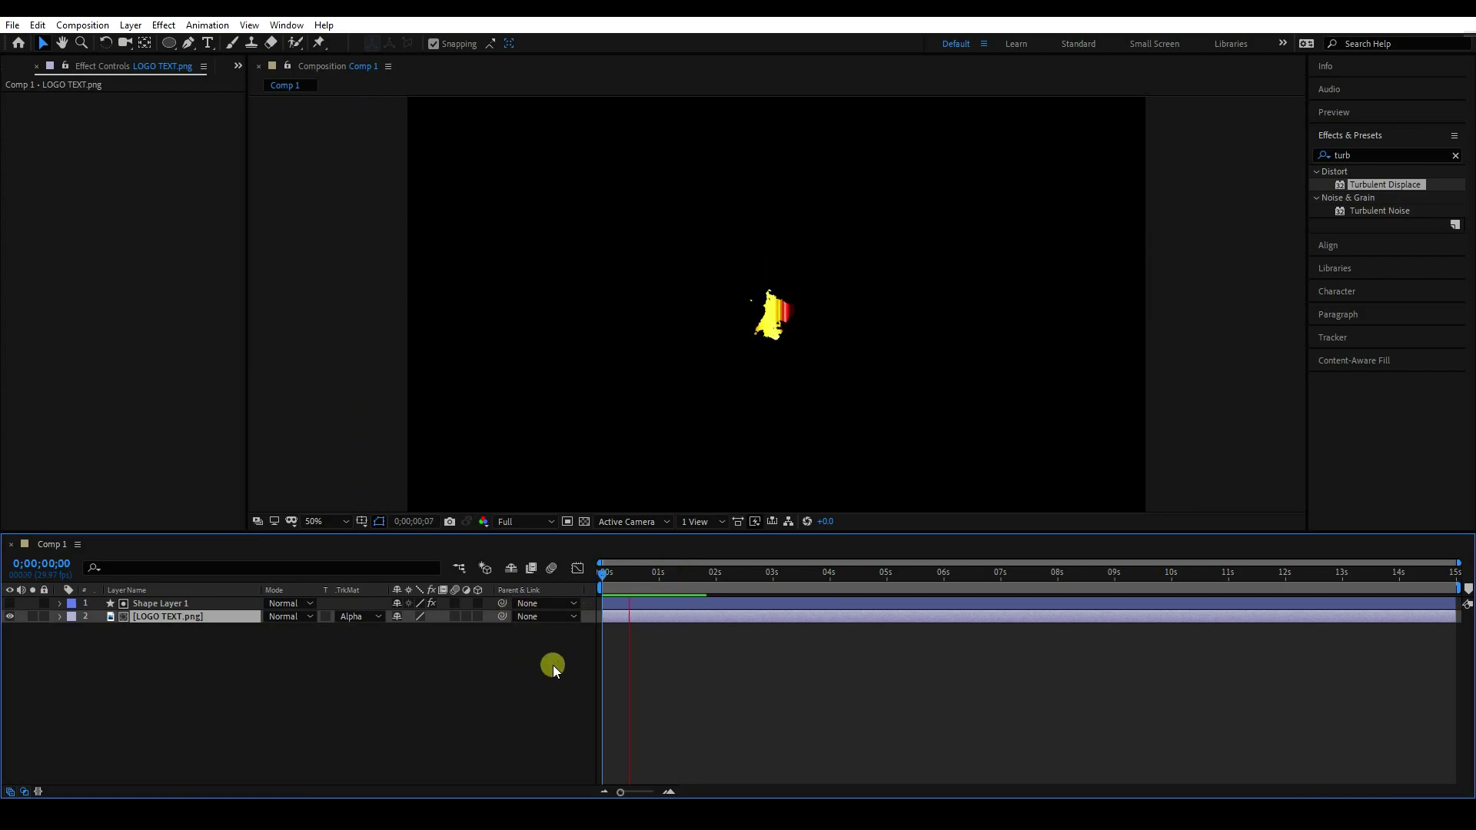
key("space")
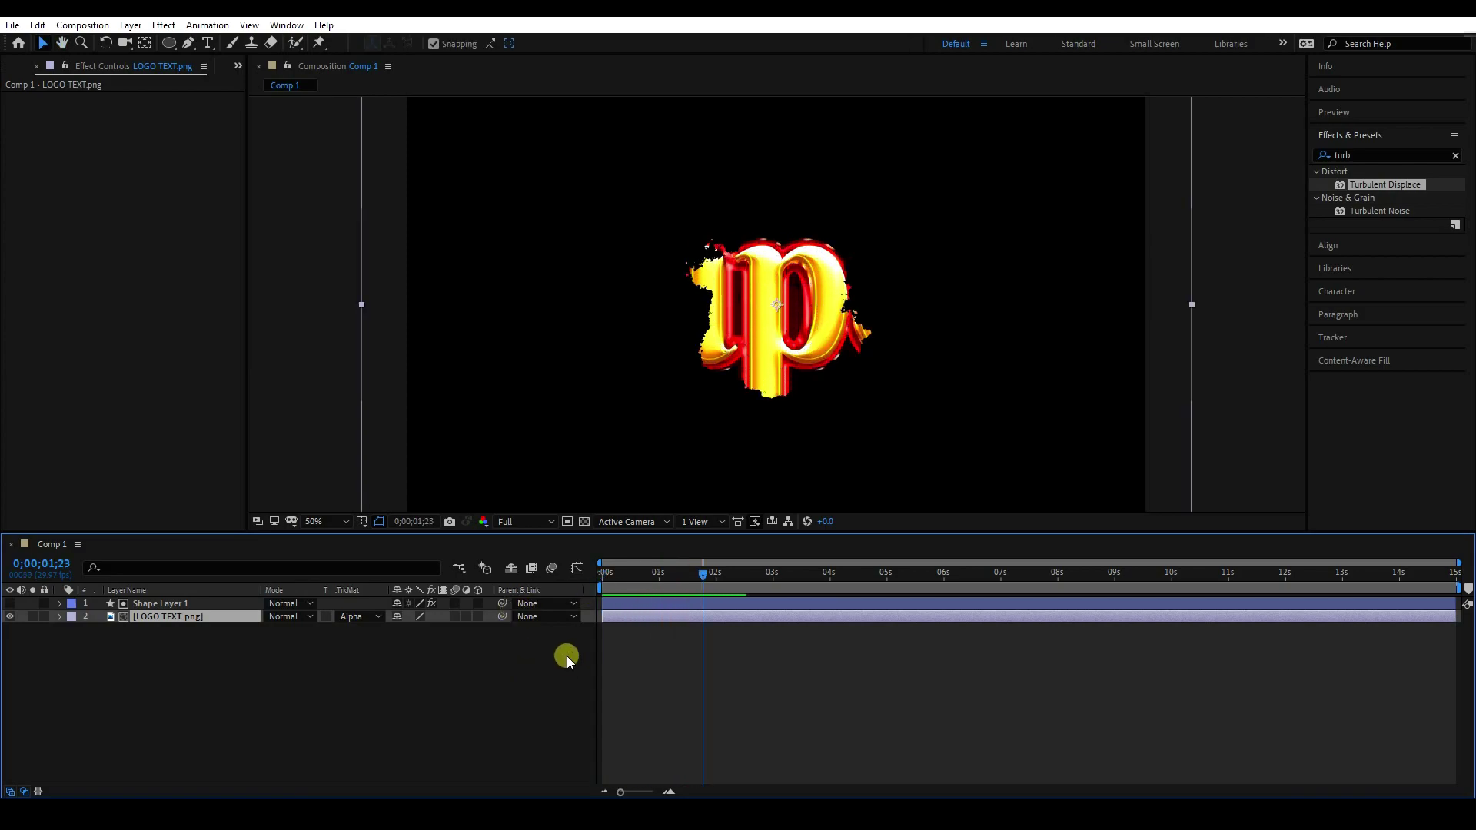
left_click_drag(745, 575, 631, 730)
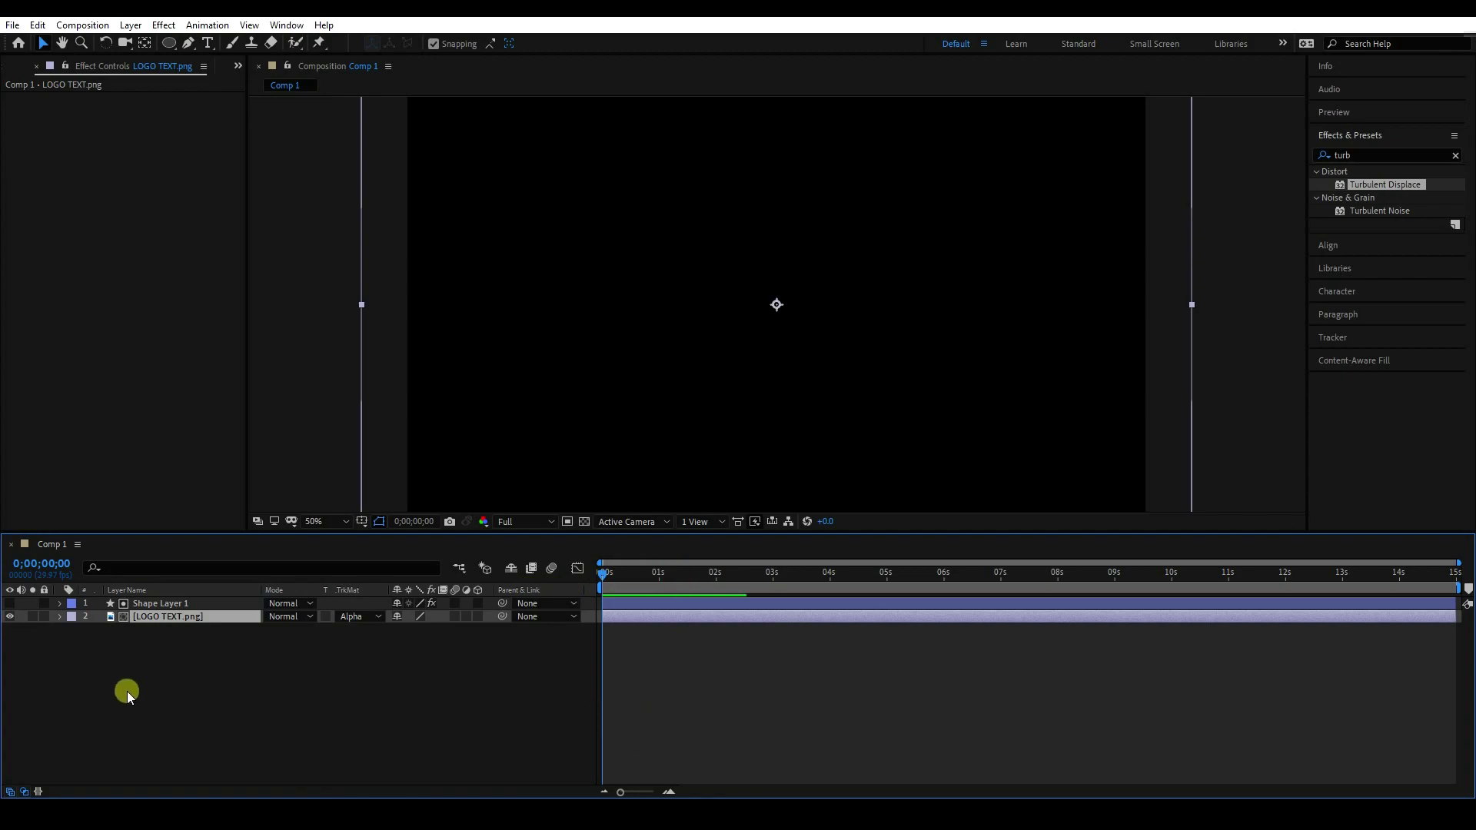
left_click(170, 605)
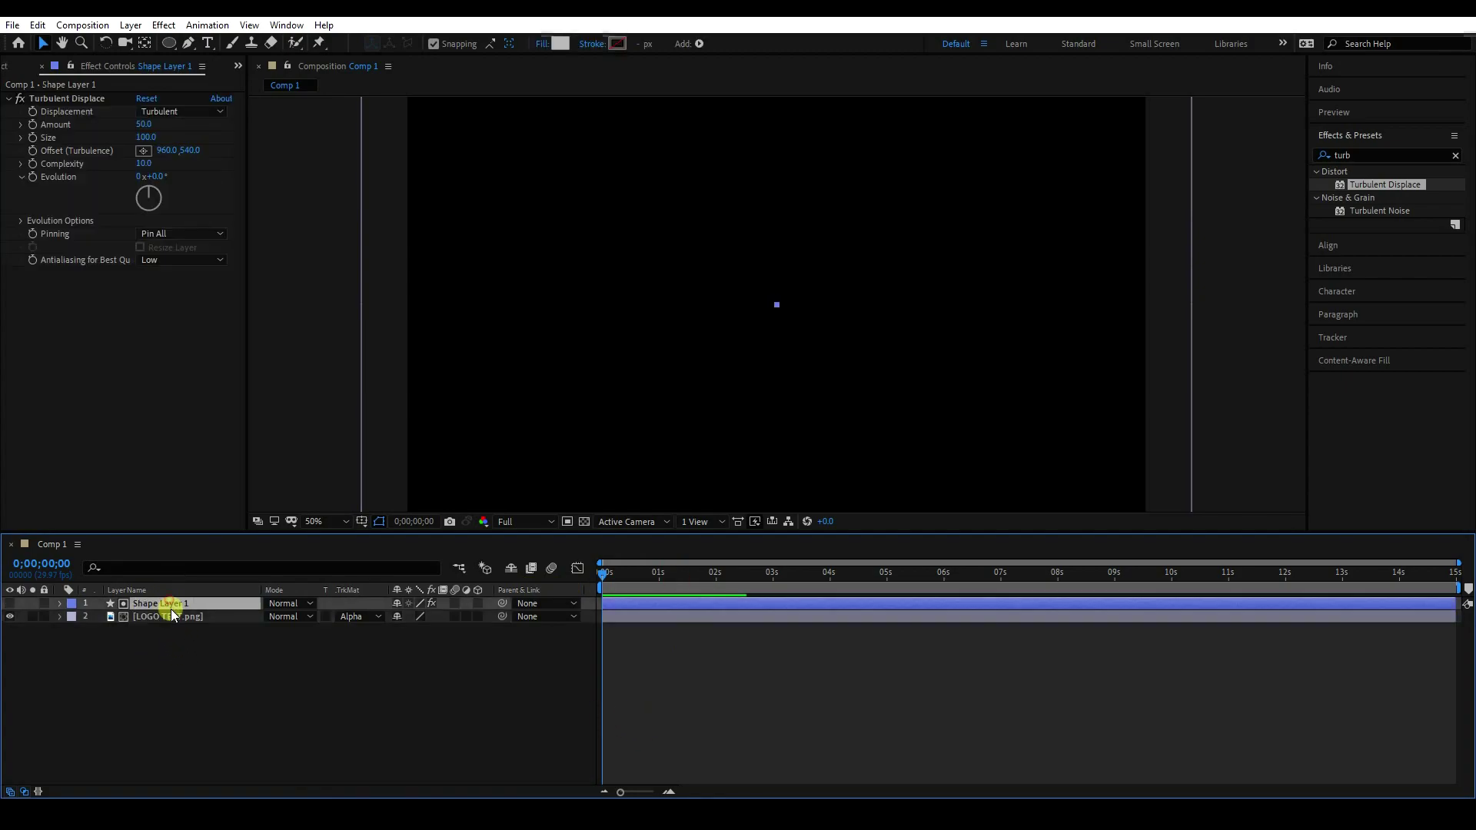
Step: Pre-compose Shape Layer 1 into a comp named 'Shape Layer'
right_click(173, 609)
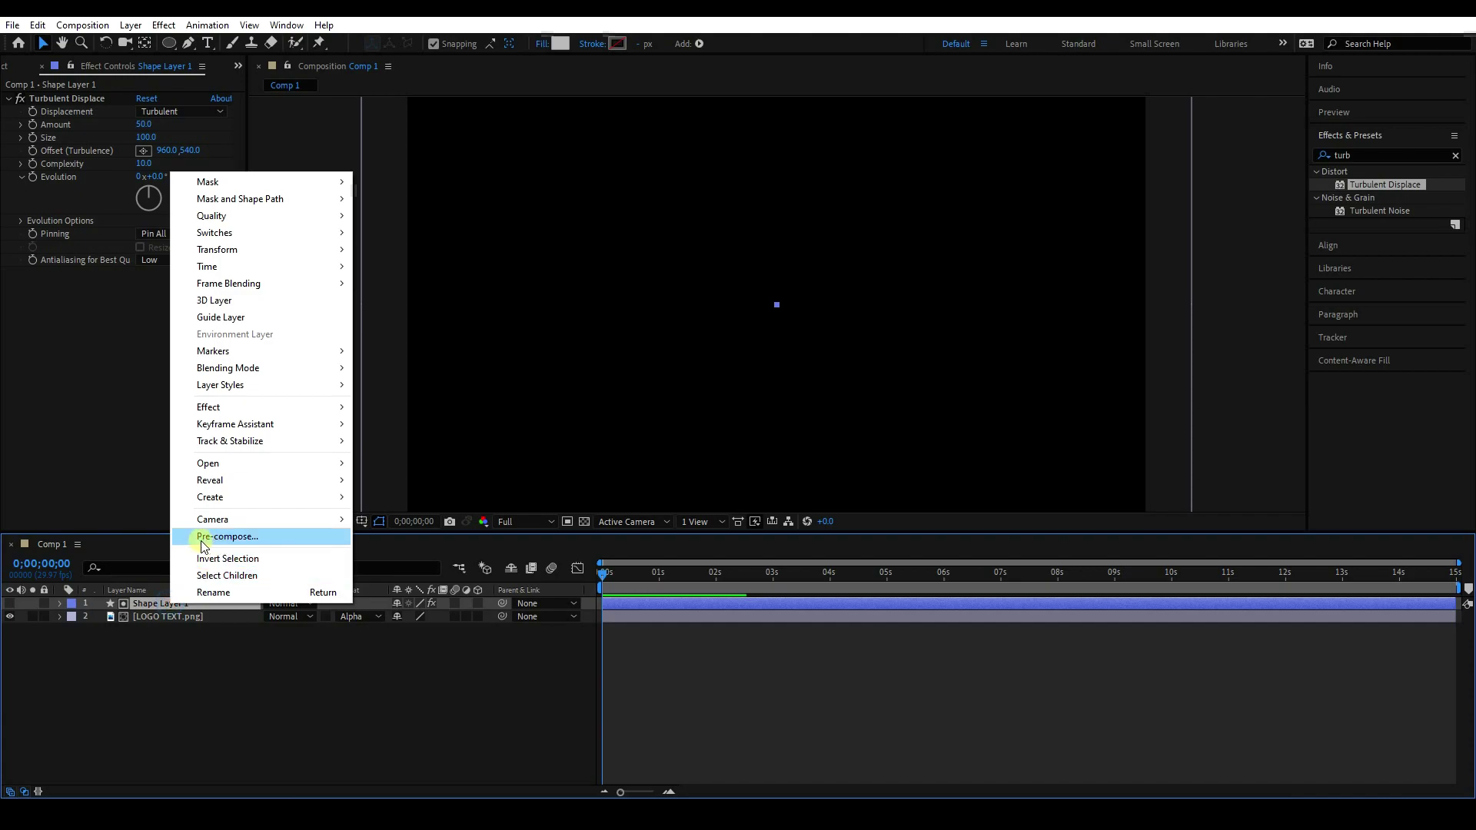
left_click(227, 536)
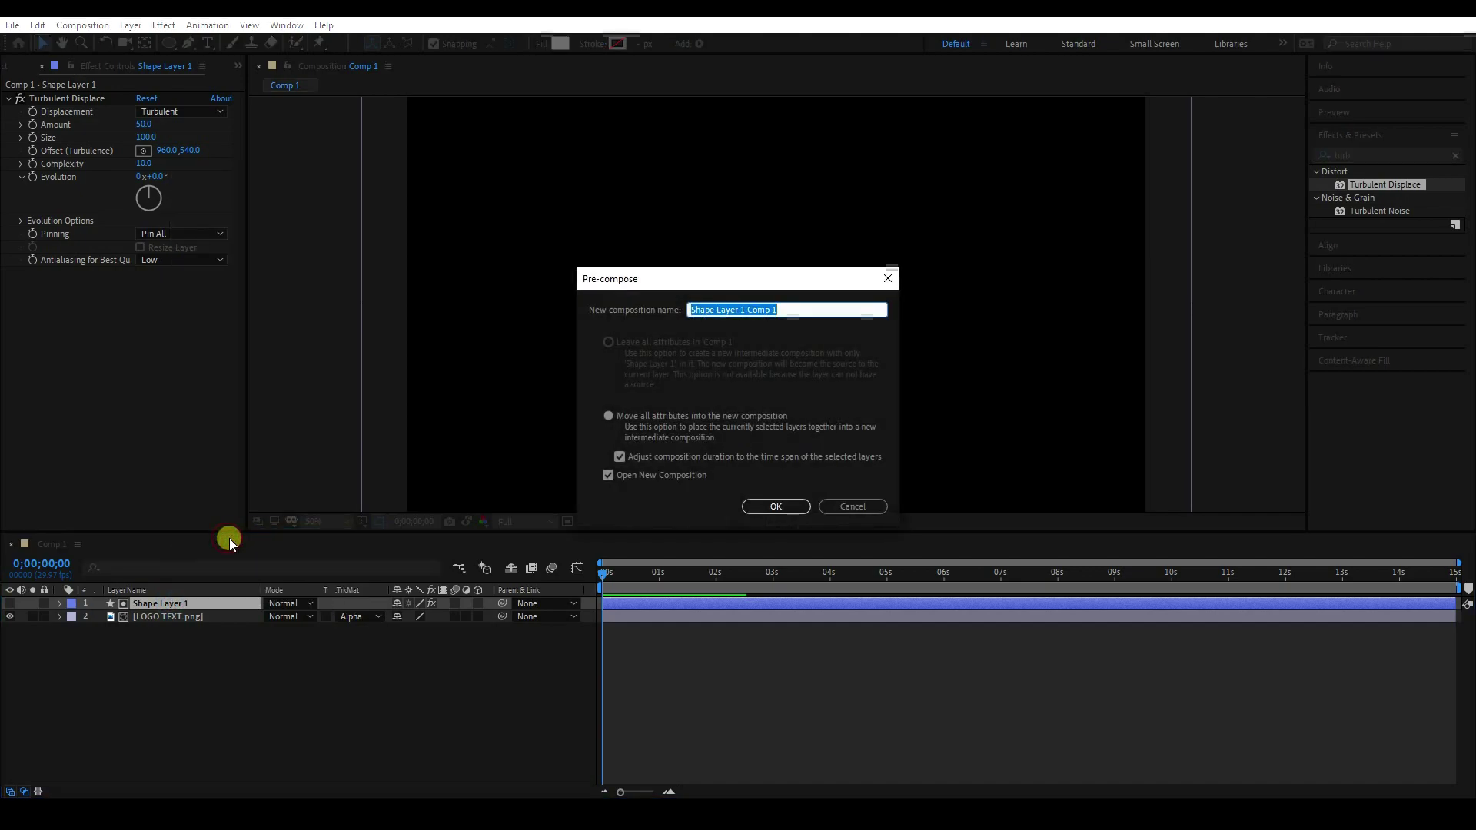
left_click_drag(740, 309, 790, 309)
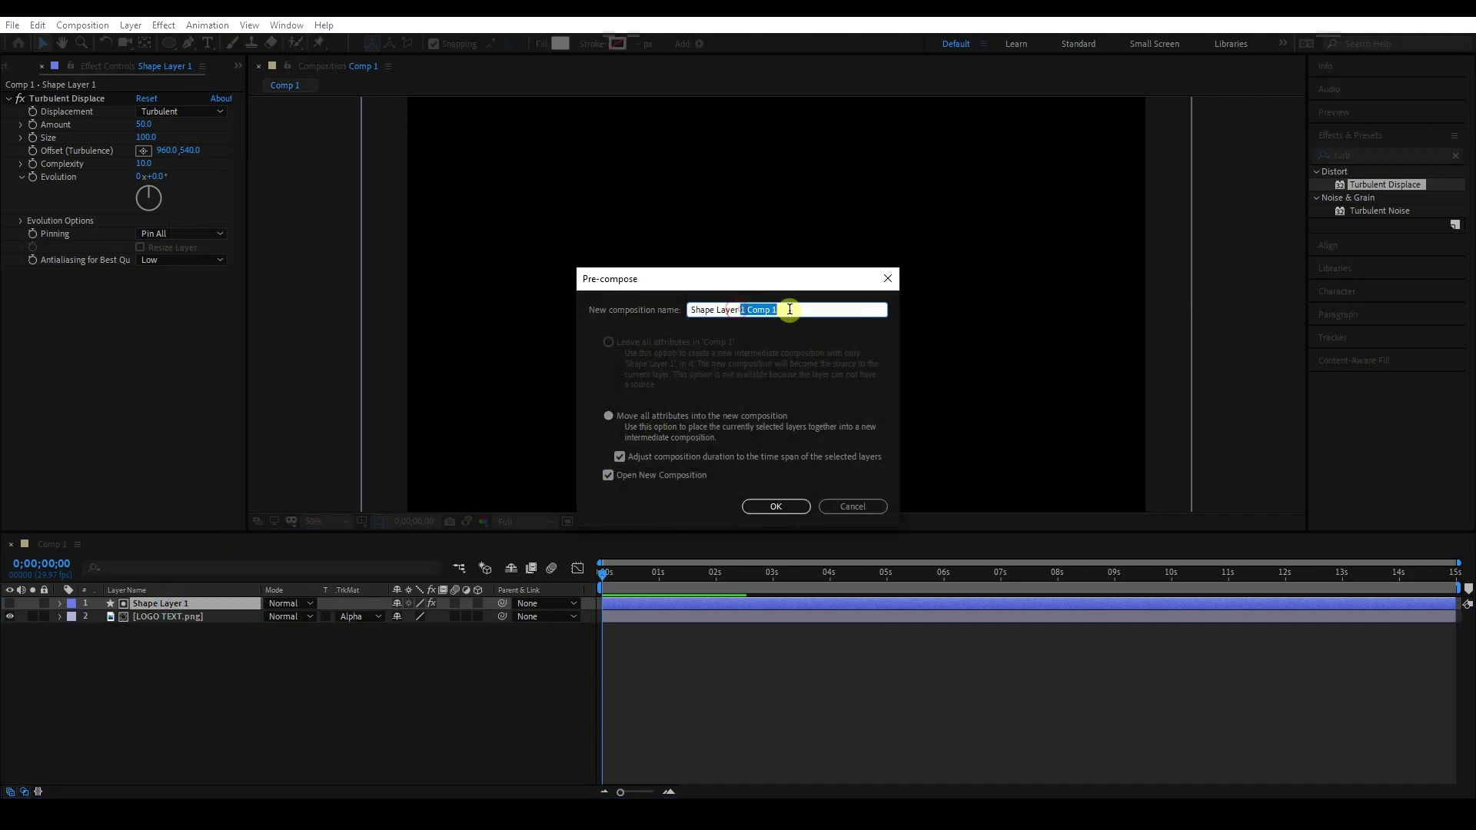
left_click(774, 509)
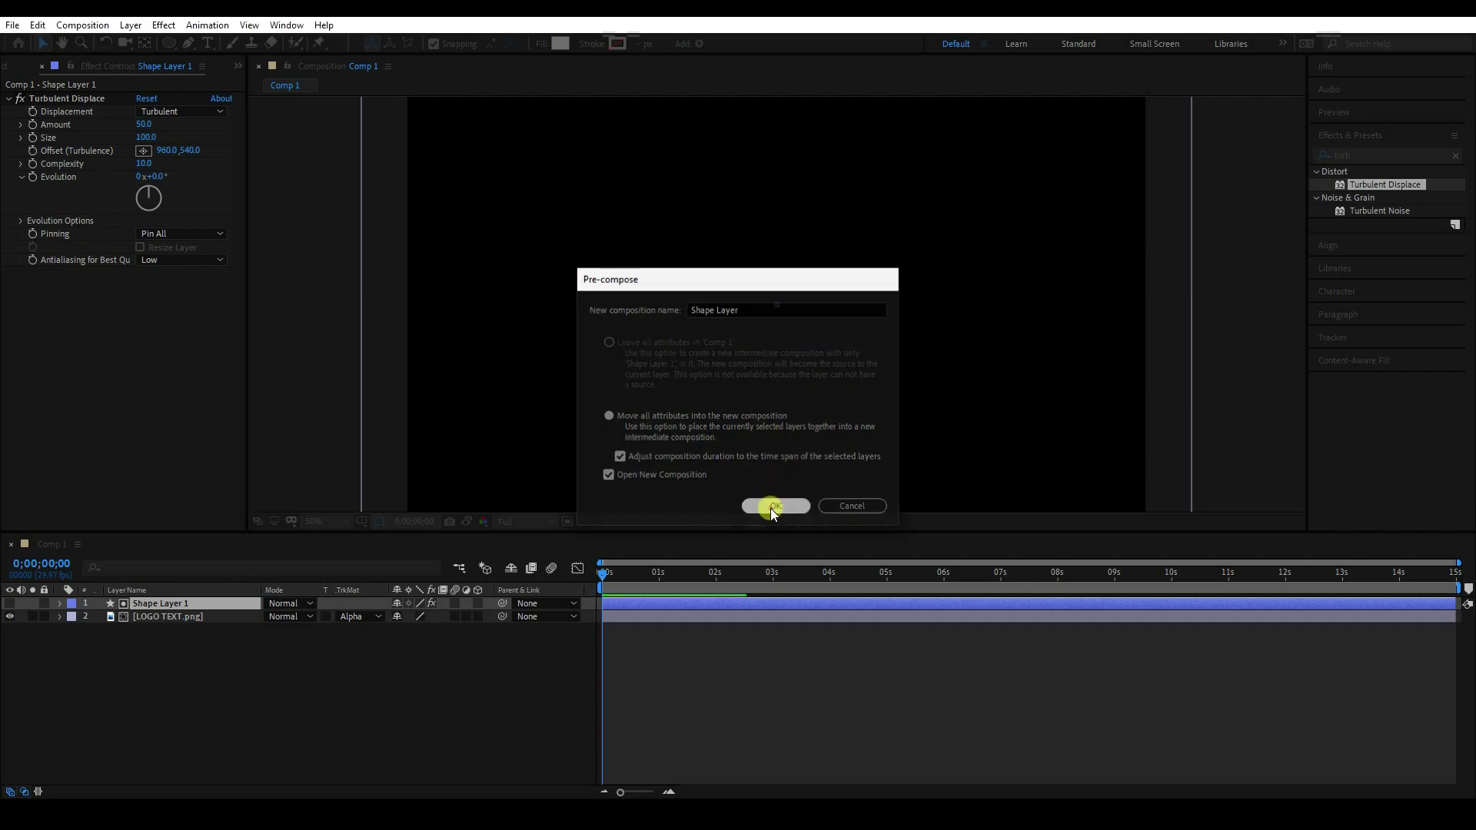
Step: Pre-compose both Comp 1 layers into a comp named 'LOGO 1'
left_click(43, 544)
left_click_drag(122, 661, 176, 609)
right_click(171, 619)
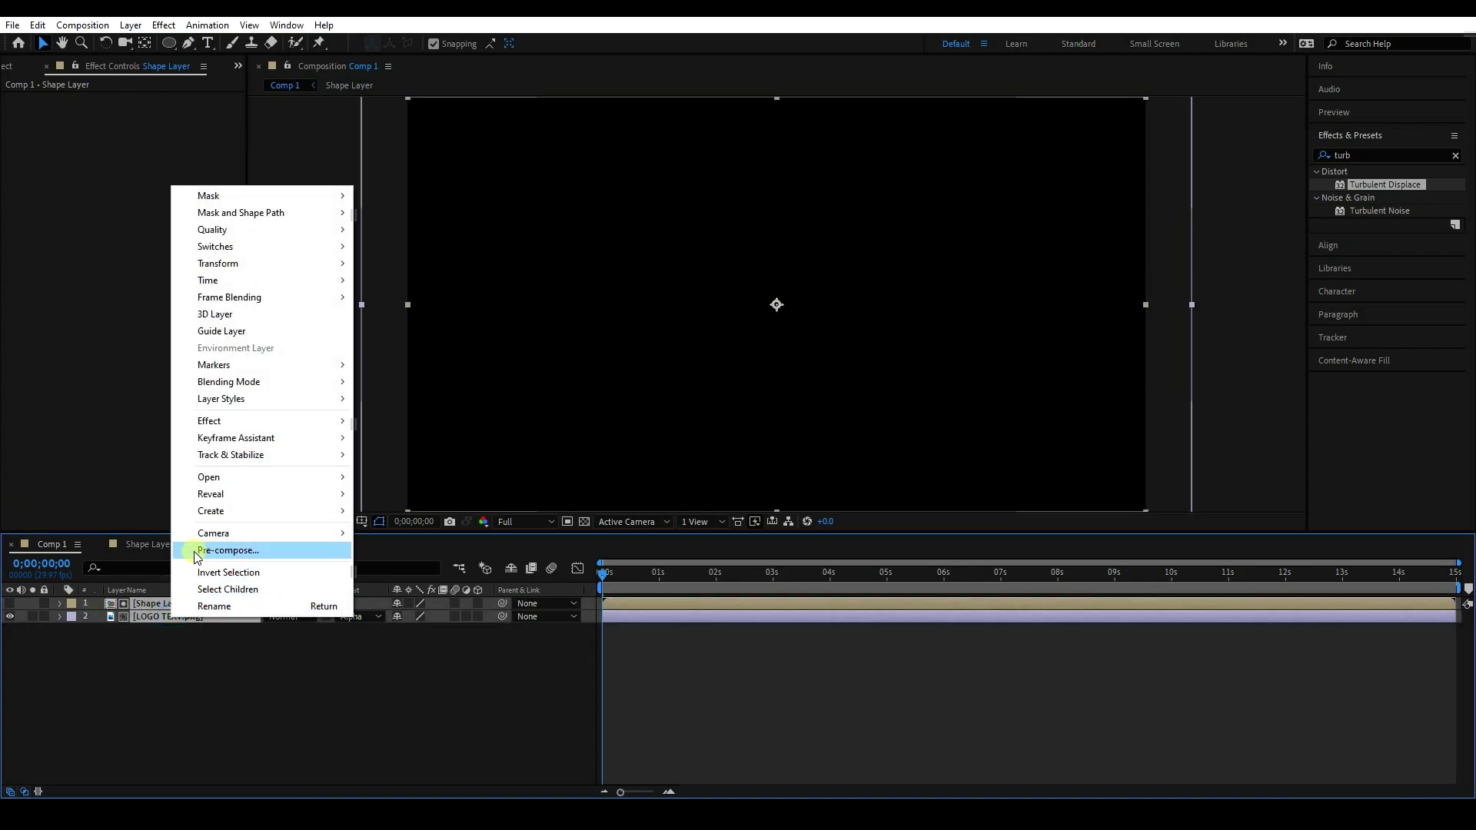
left_click(228, 551)
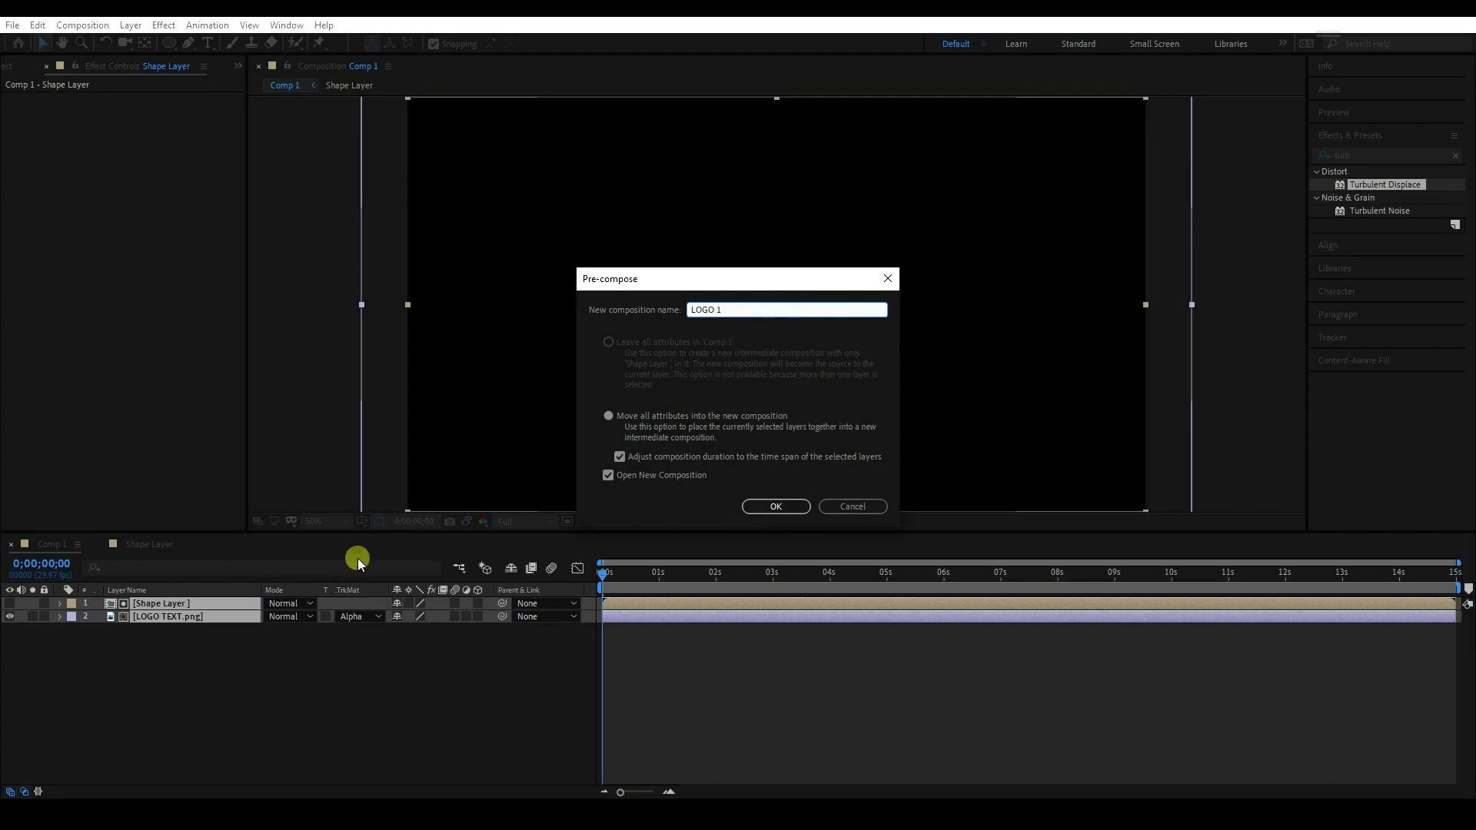
left_click(774, 506)
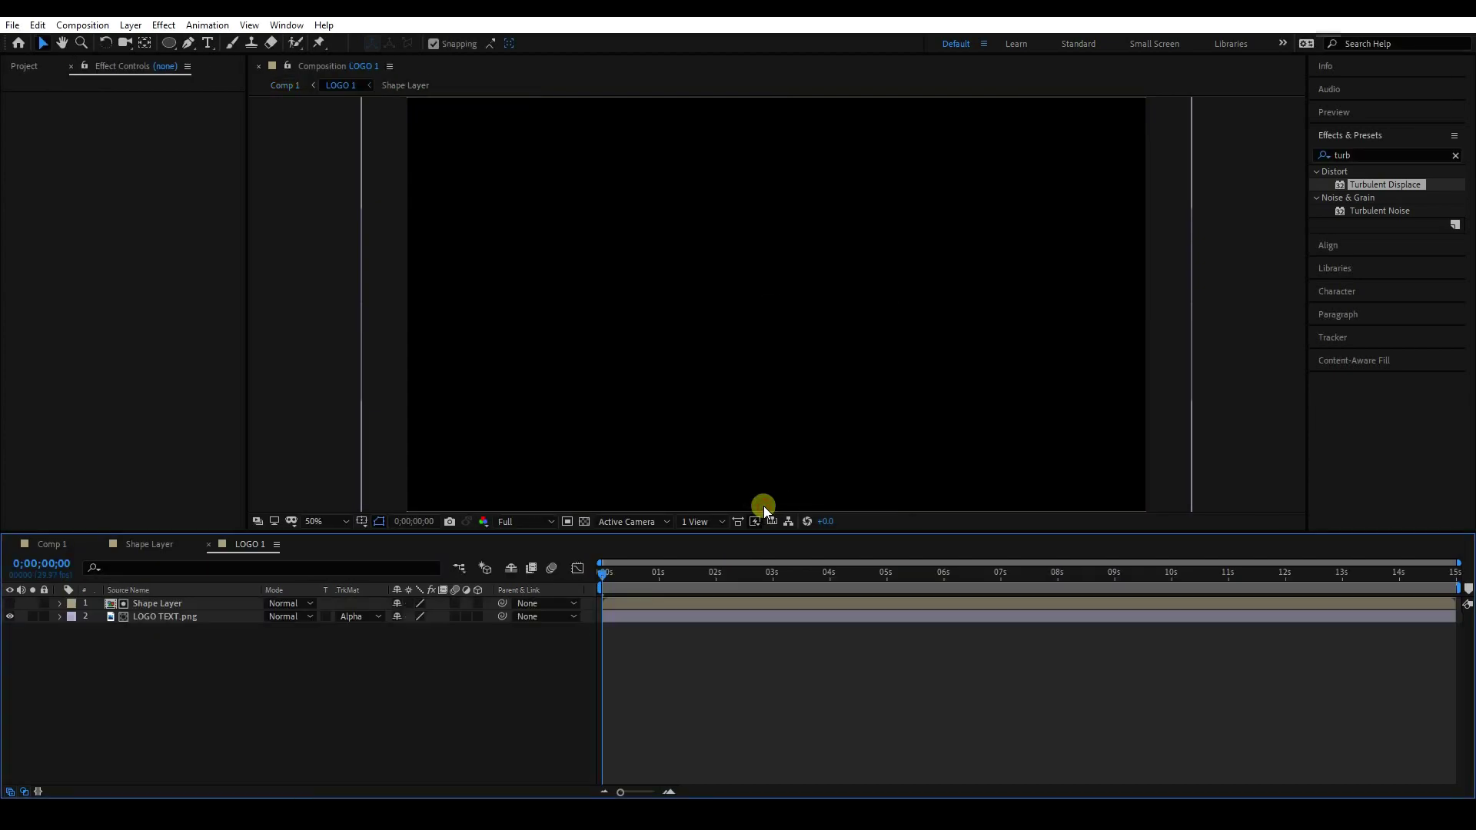
left_click(48, 544)
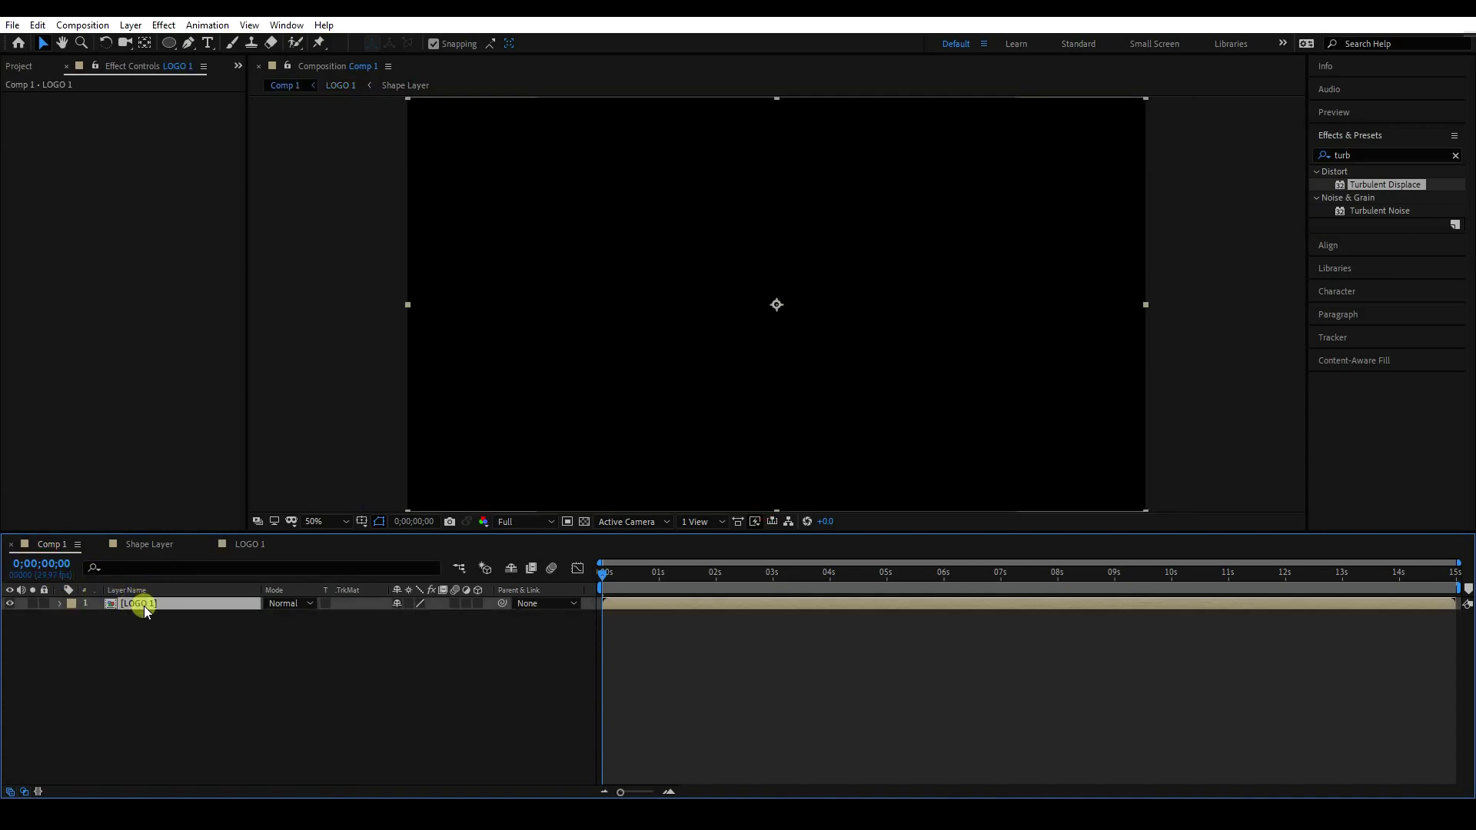
Step: Duplicate the LOGO 1 layer and make the top copy start around frame 20
left_click_drag(659, 574, 681, 573)
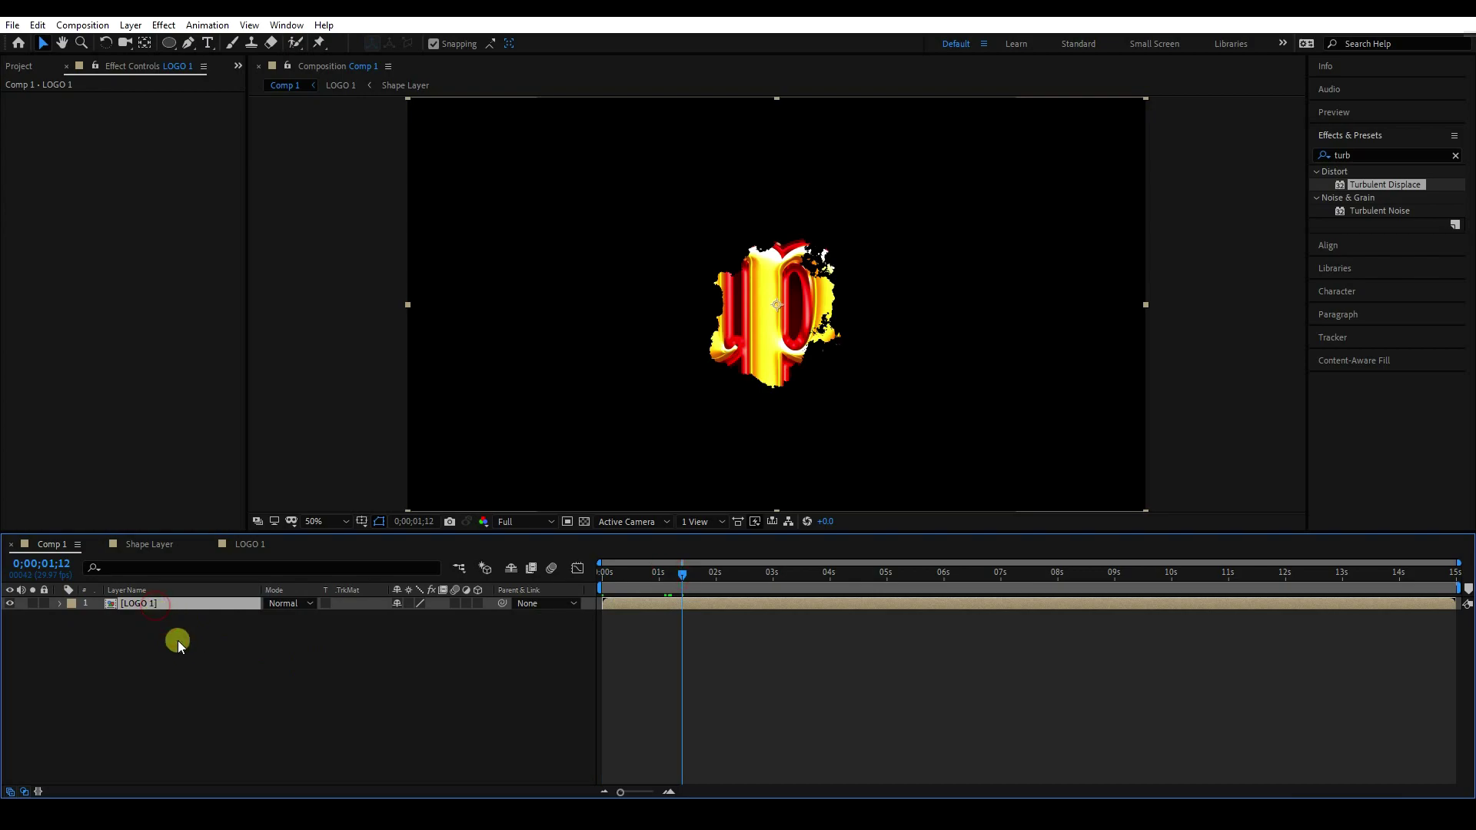
key("ctrl+d")
left_click(635, 574)
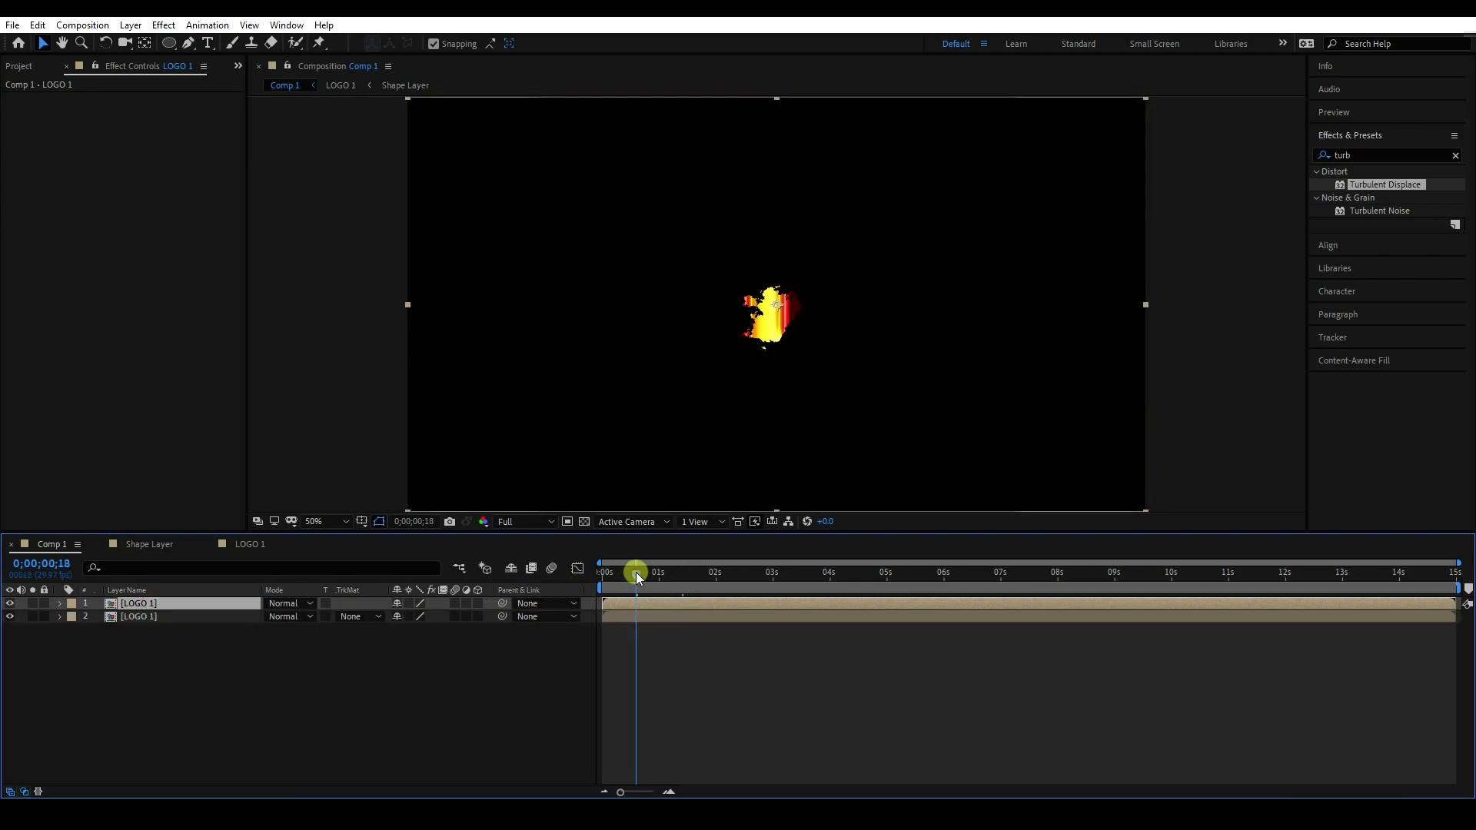
left_click_drag(636, 572, 639, 572)
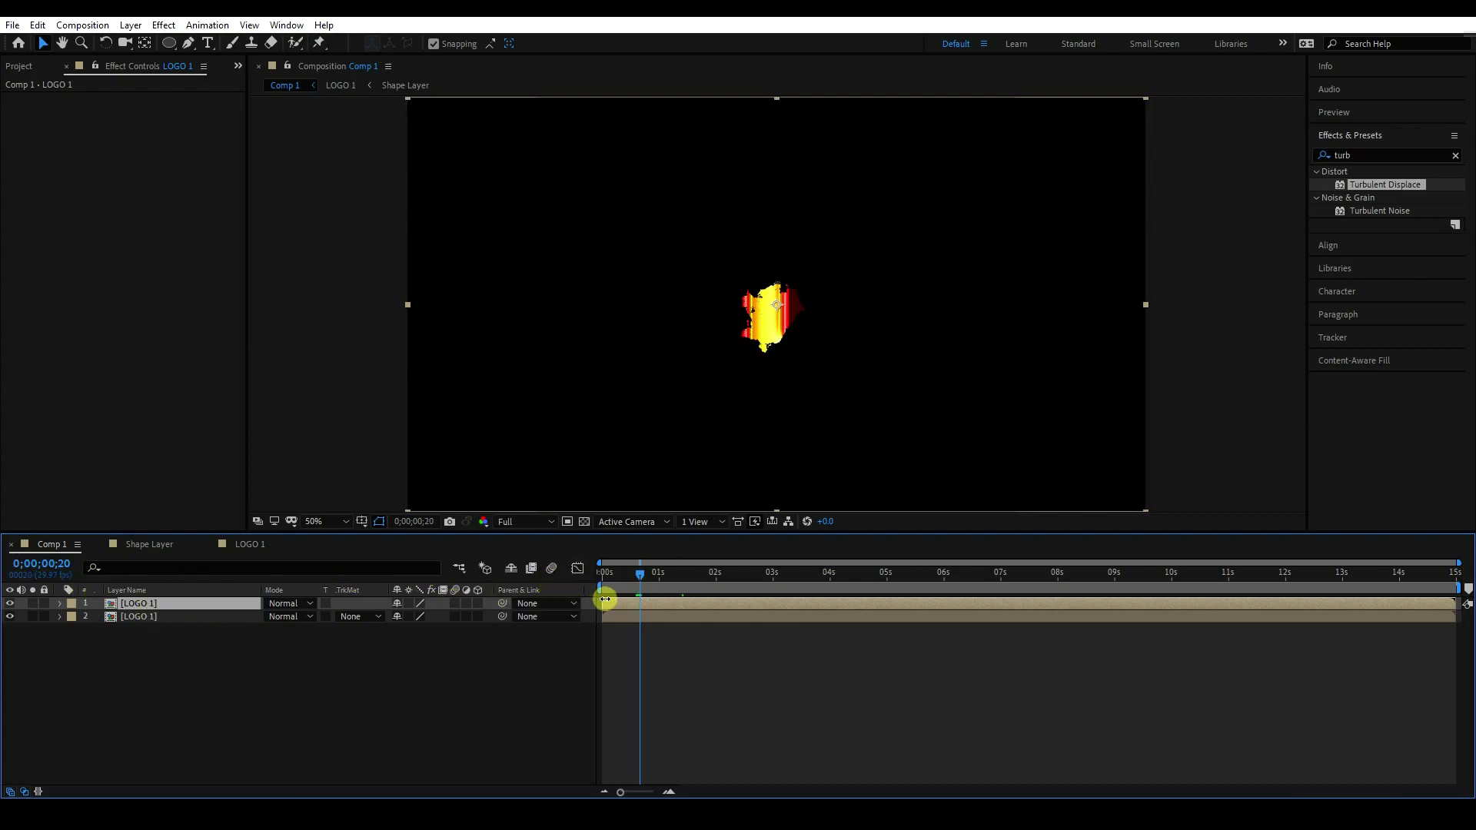
left_click_drag(622, 792, 643, 791)
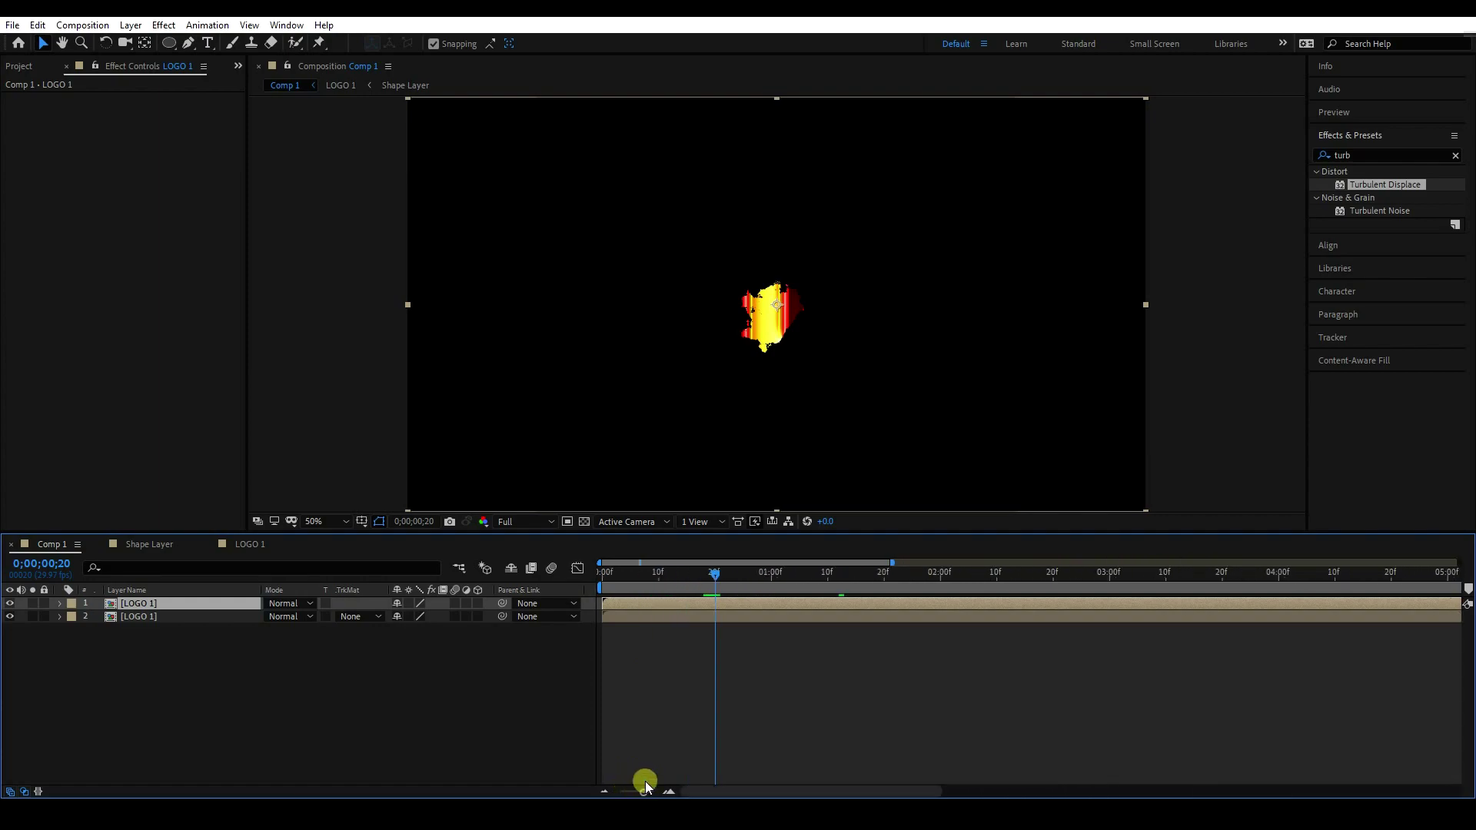
left_click_drag(634, 609, 733, 599)
Step: Set the lower LOGO 1 copy to Alpha Inverted Matte and preview the logo breaking apart
left_click_drag(635, 793, 633, 792)
left_click(649, 578)
key("Home")
key("space")
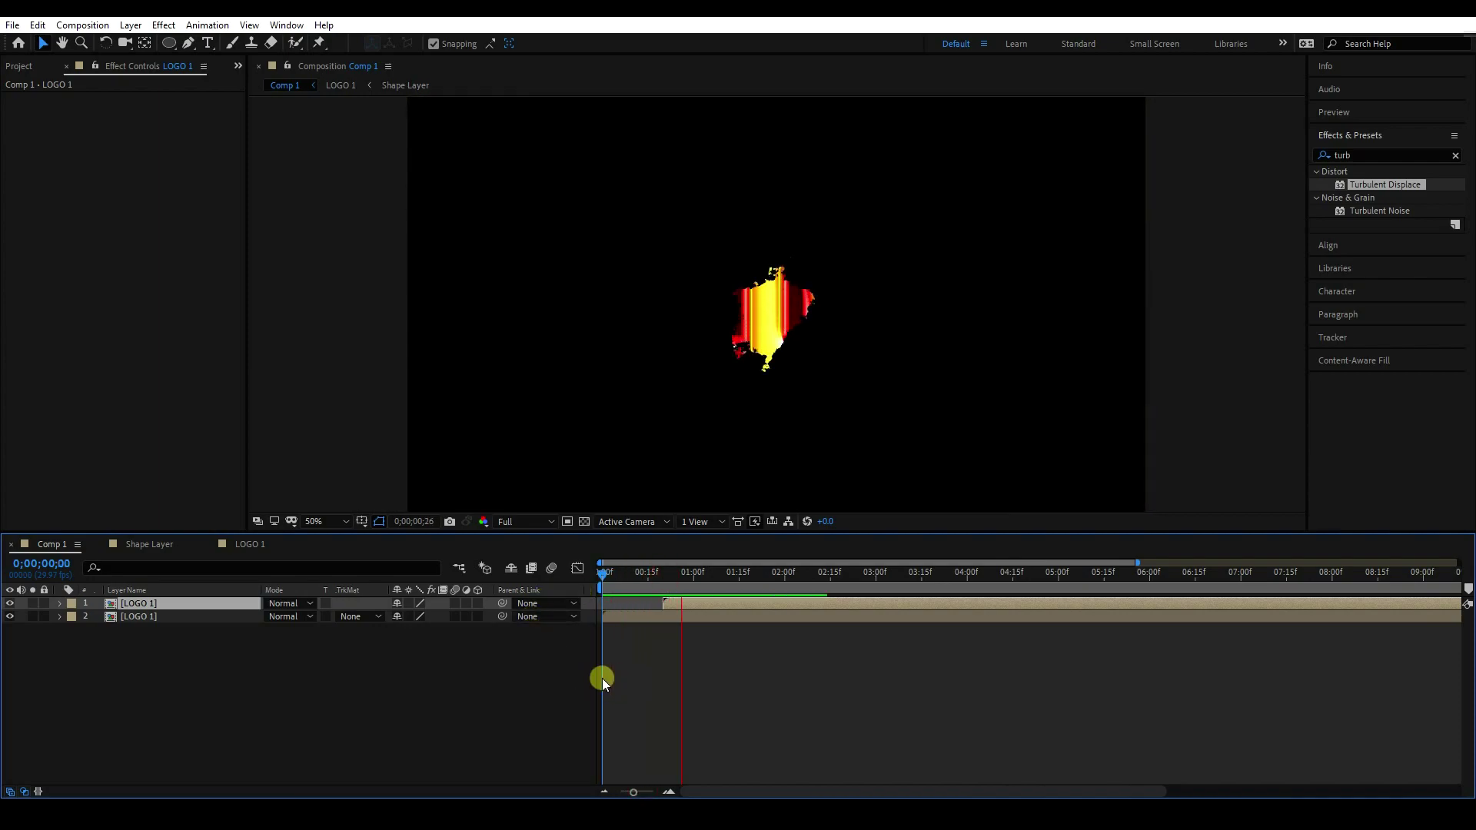
left_click(358, 617)
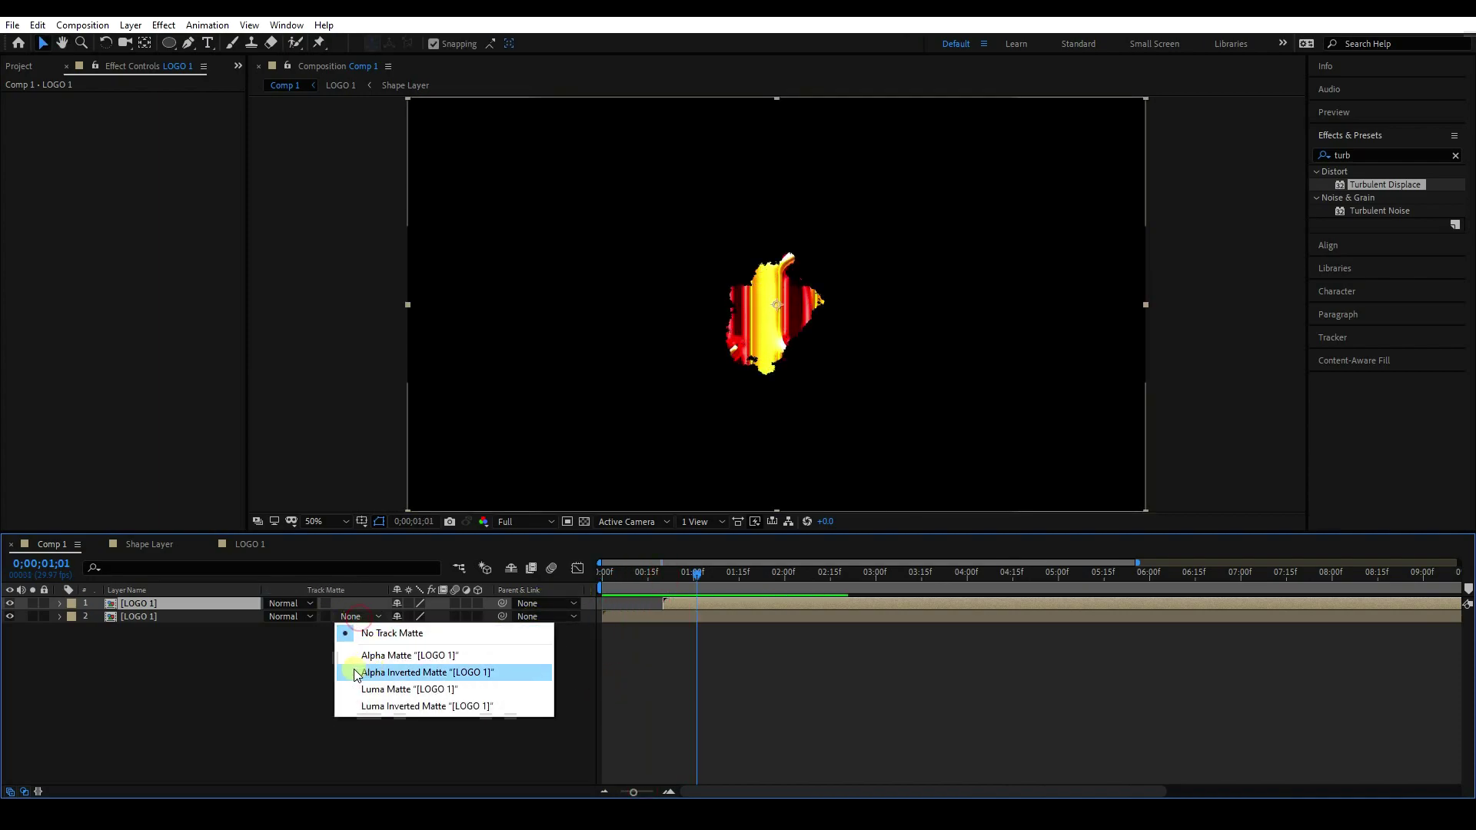
left_click(414, 673)
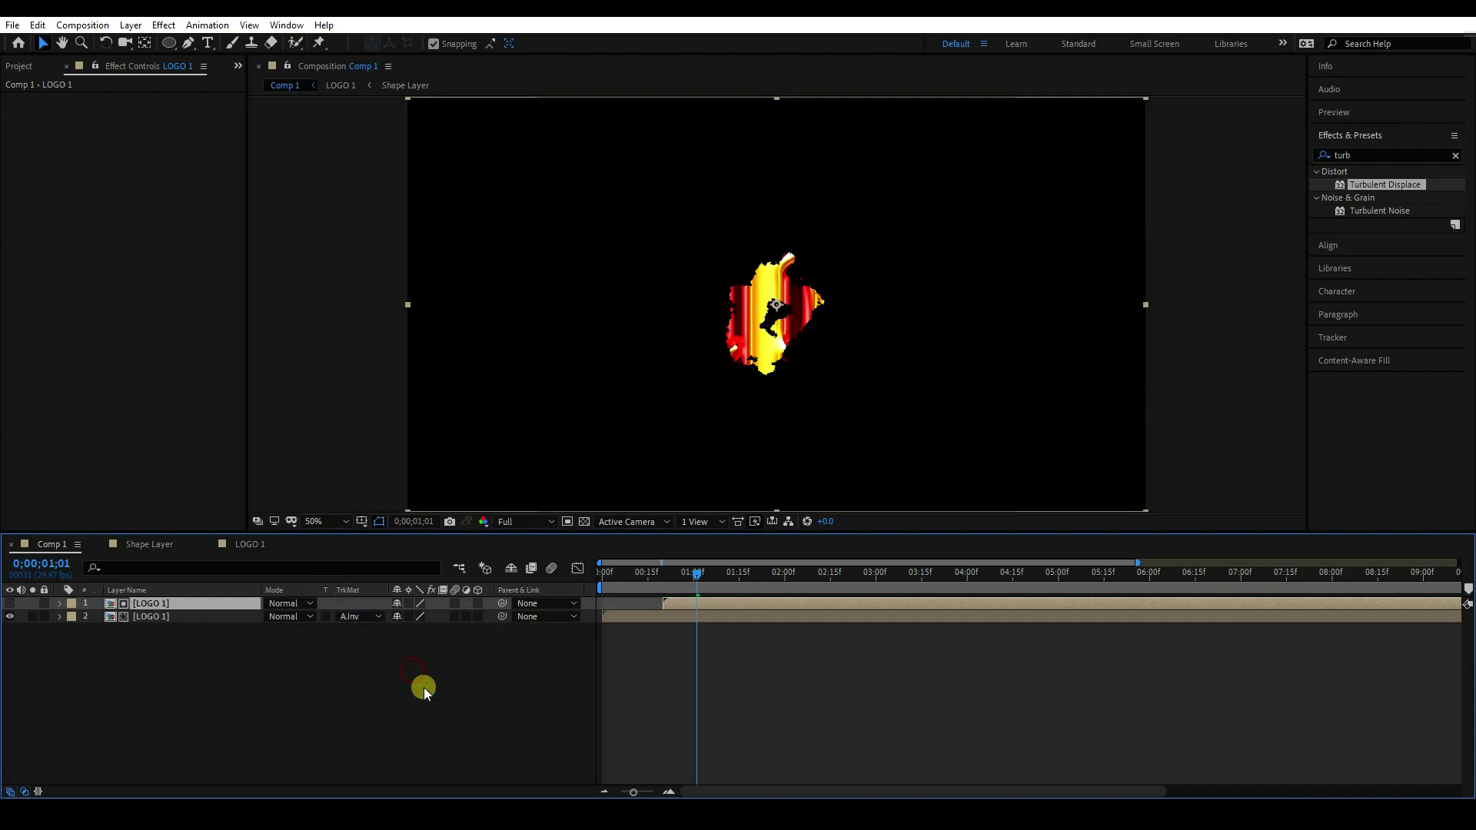
left_click_drag(701, 572, 544, 576)
key("space")
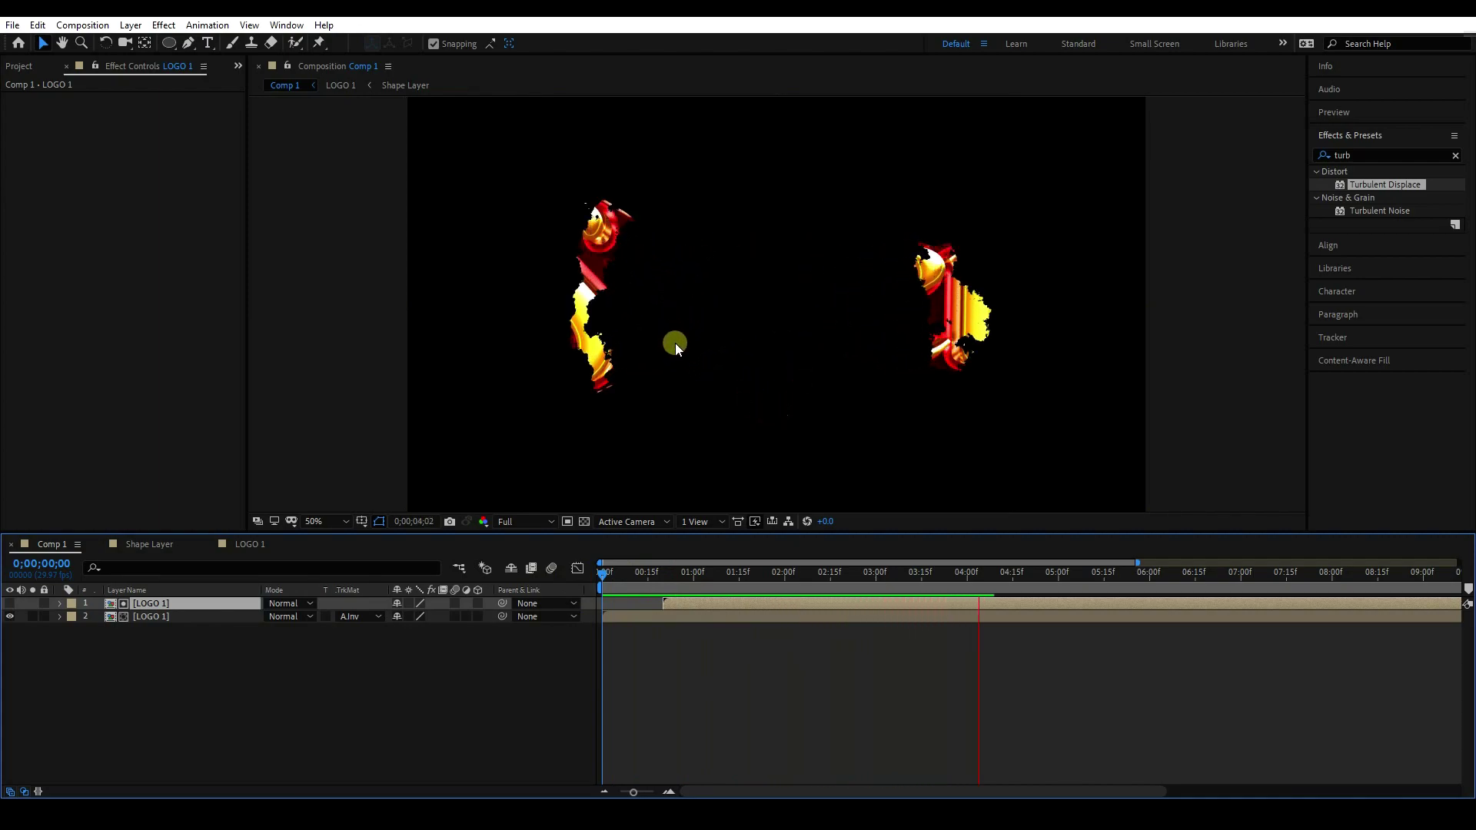
left_click(698, 661)
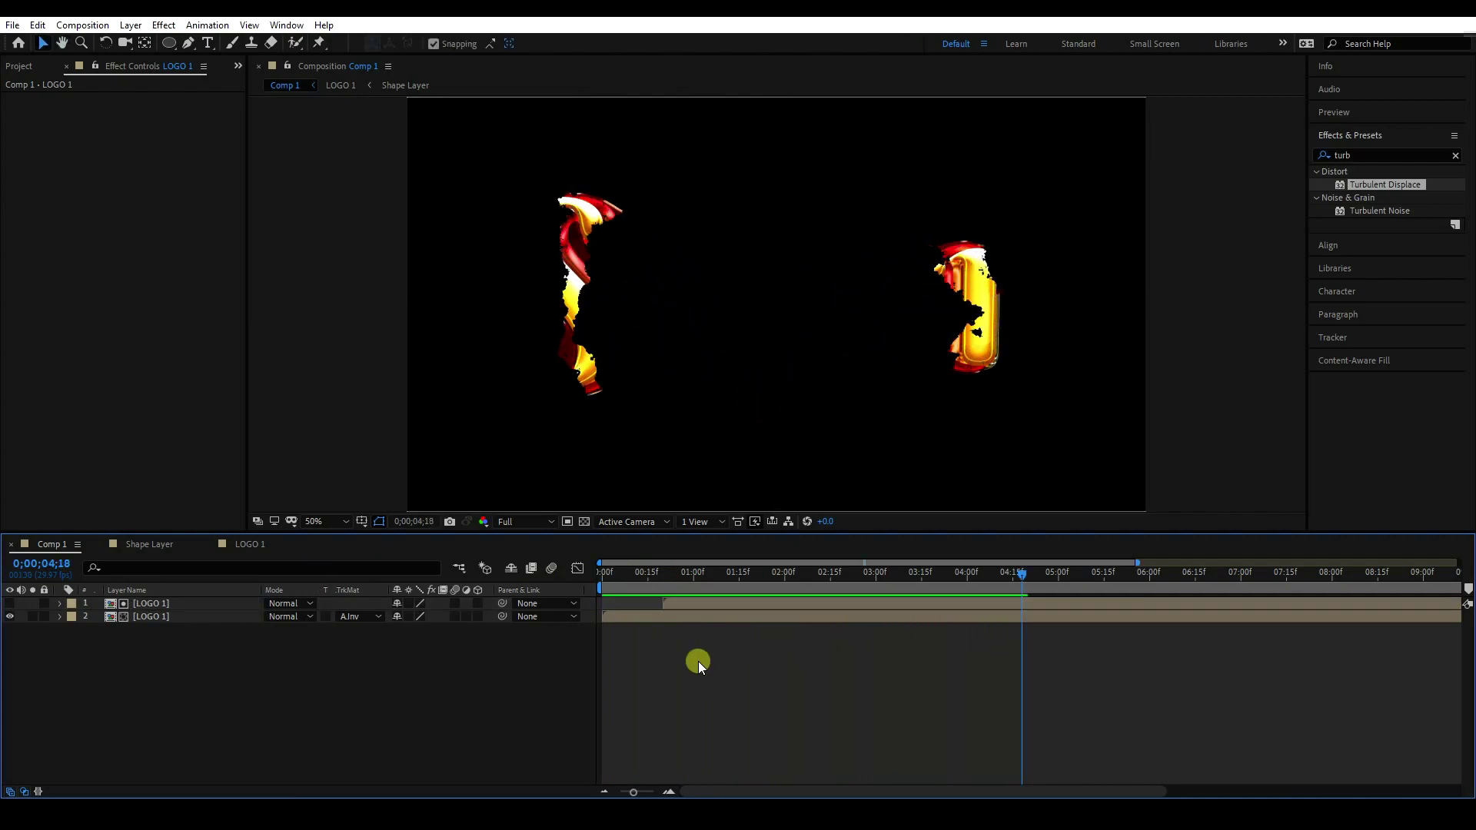
left_click_drag(140, 694, 254, 557)
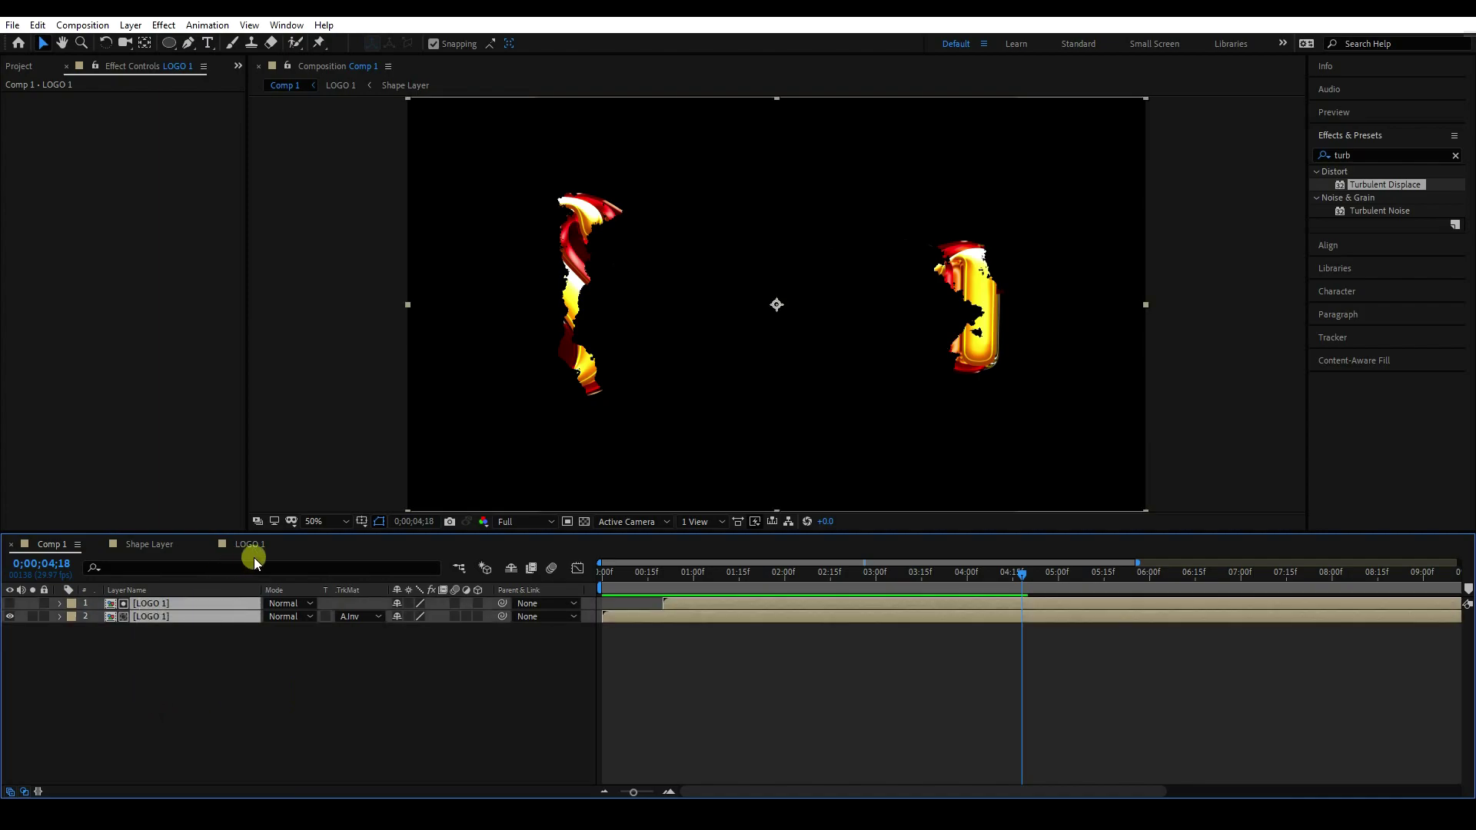
Step: Pre-compose the two LOGO 1 layers into a comp named 'LOGO 2'
right_click(181, 616)
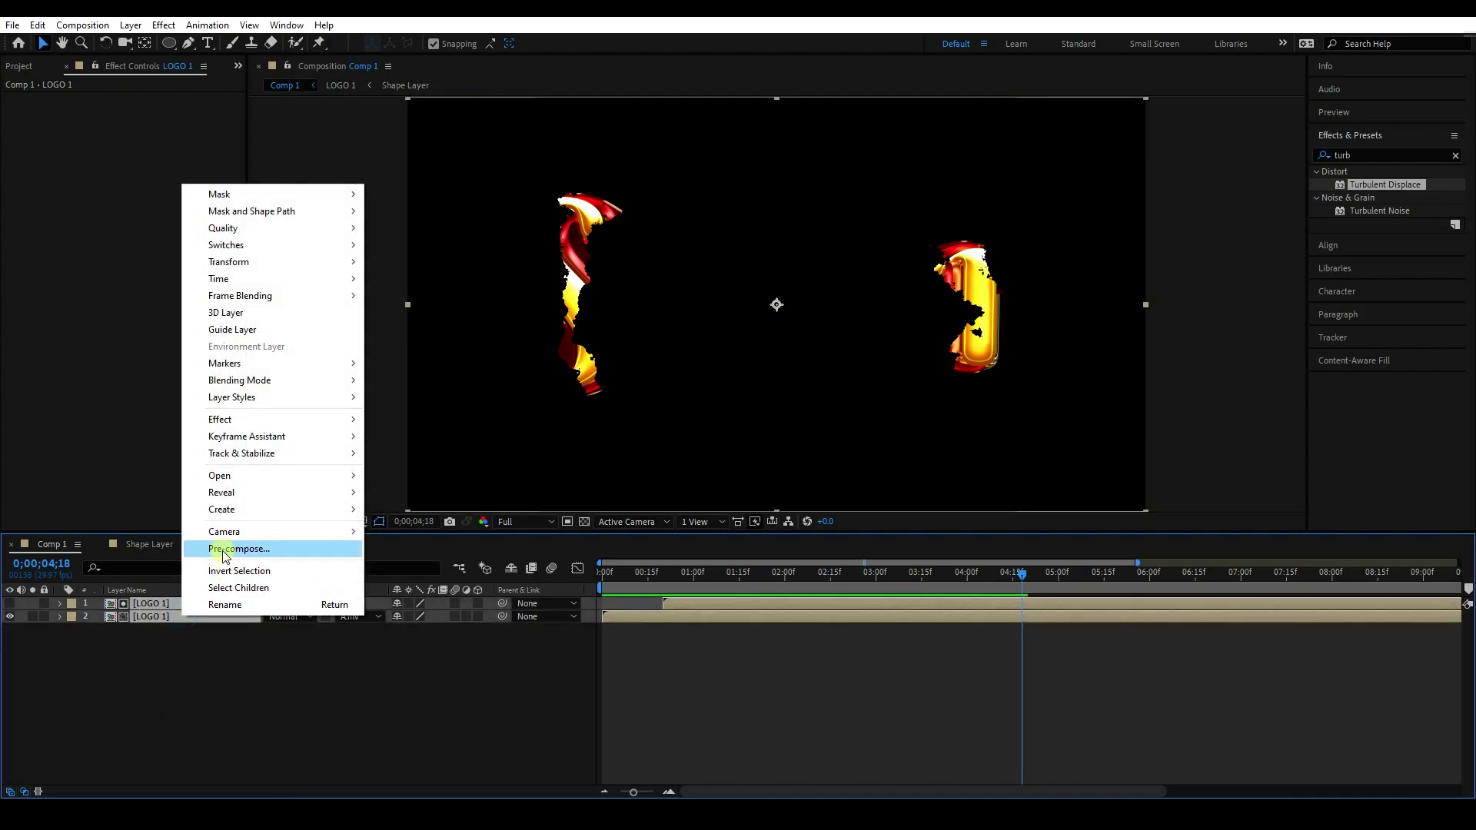
left_click(223, 550)
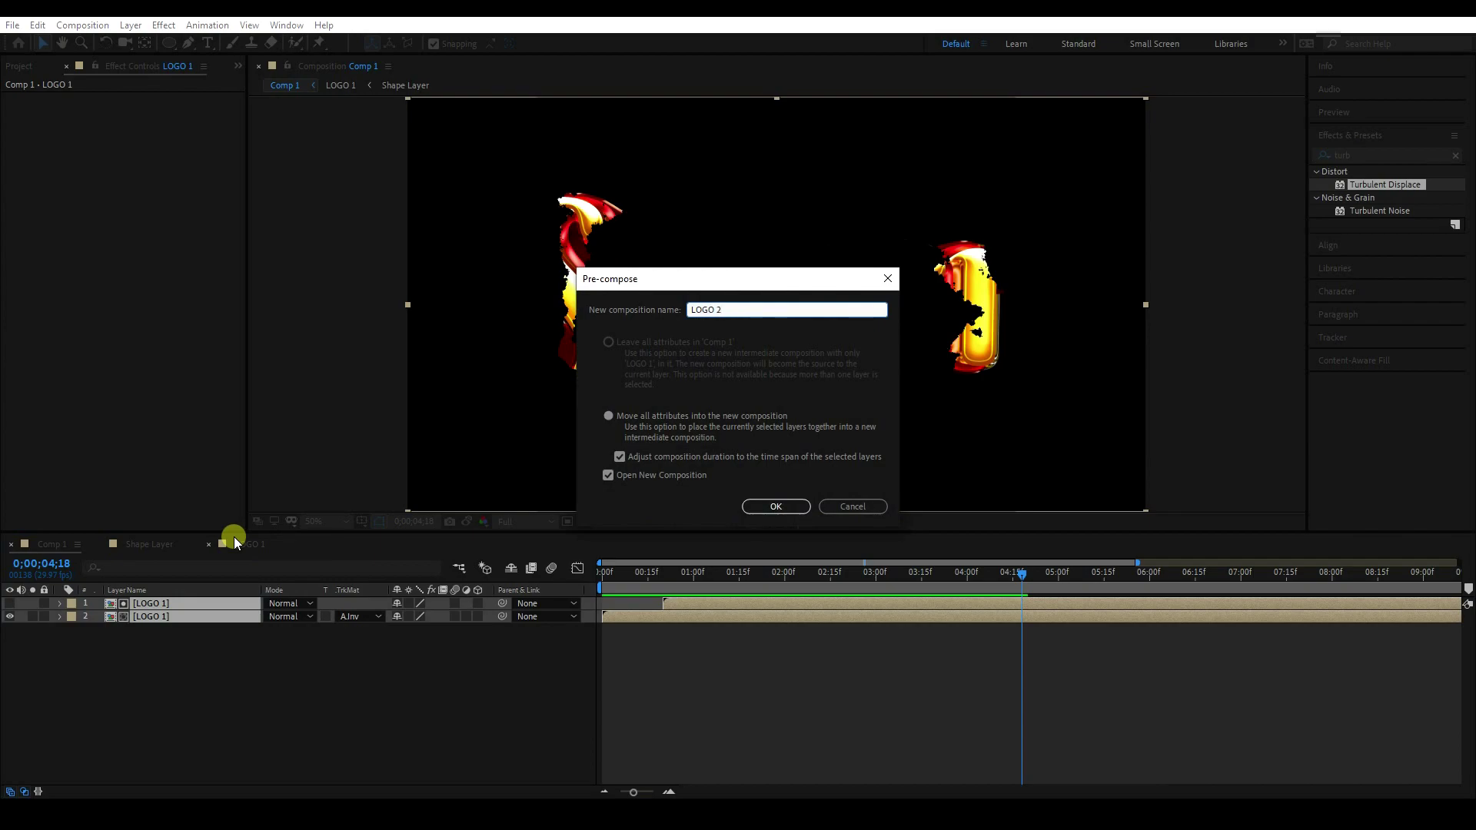
left_click(777, 506)
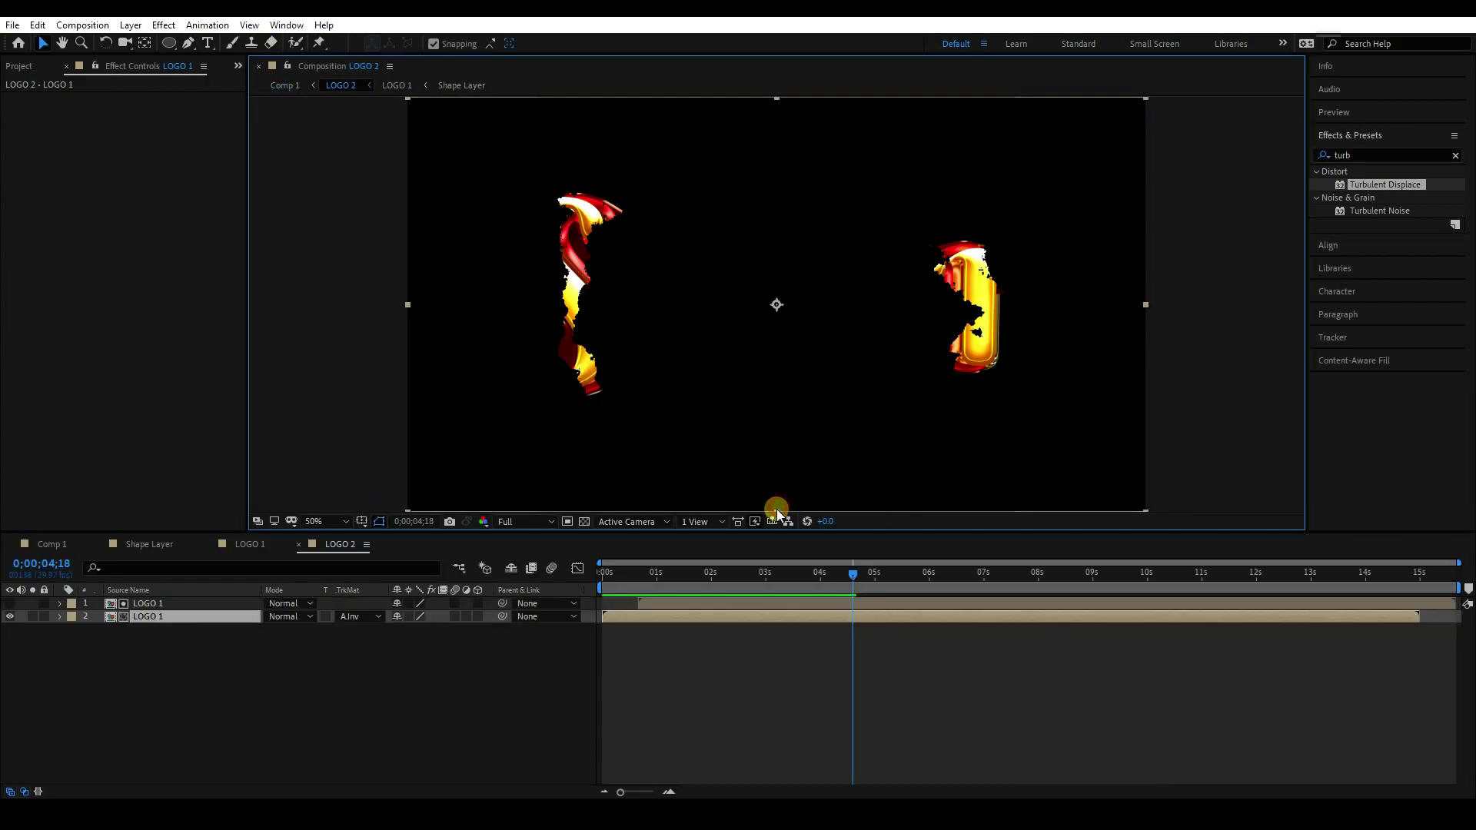
left_click(120, 607)
left_click(113, 606)
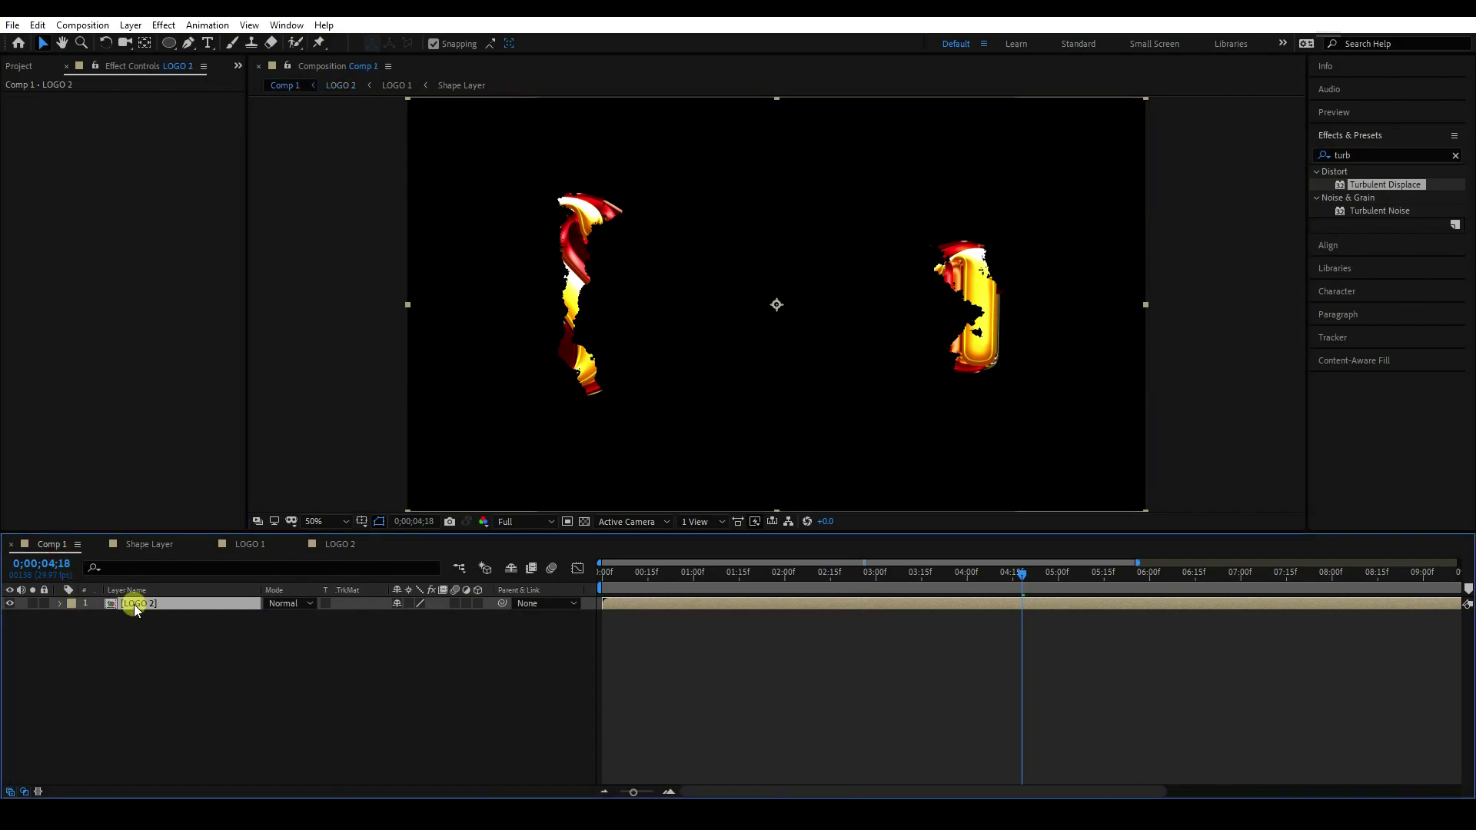
Step: Add the Shape Layer comp above LOGO 2 and set LOGO 2 to Alpha Inverted Matte
left_click(20, 67)
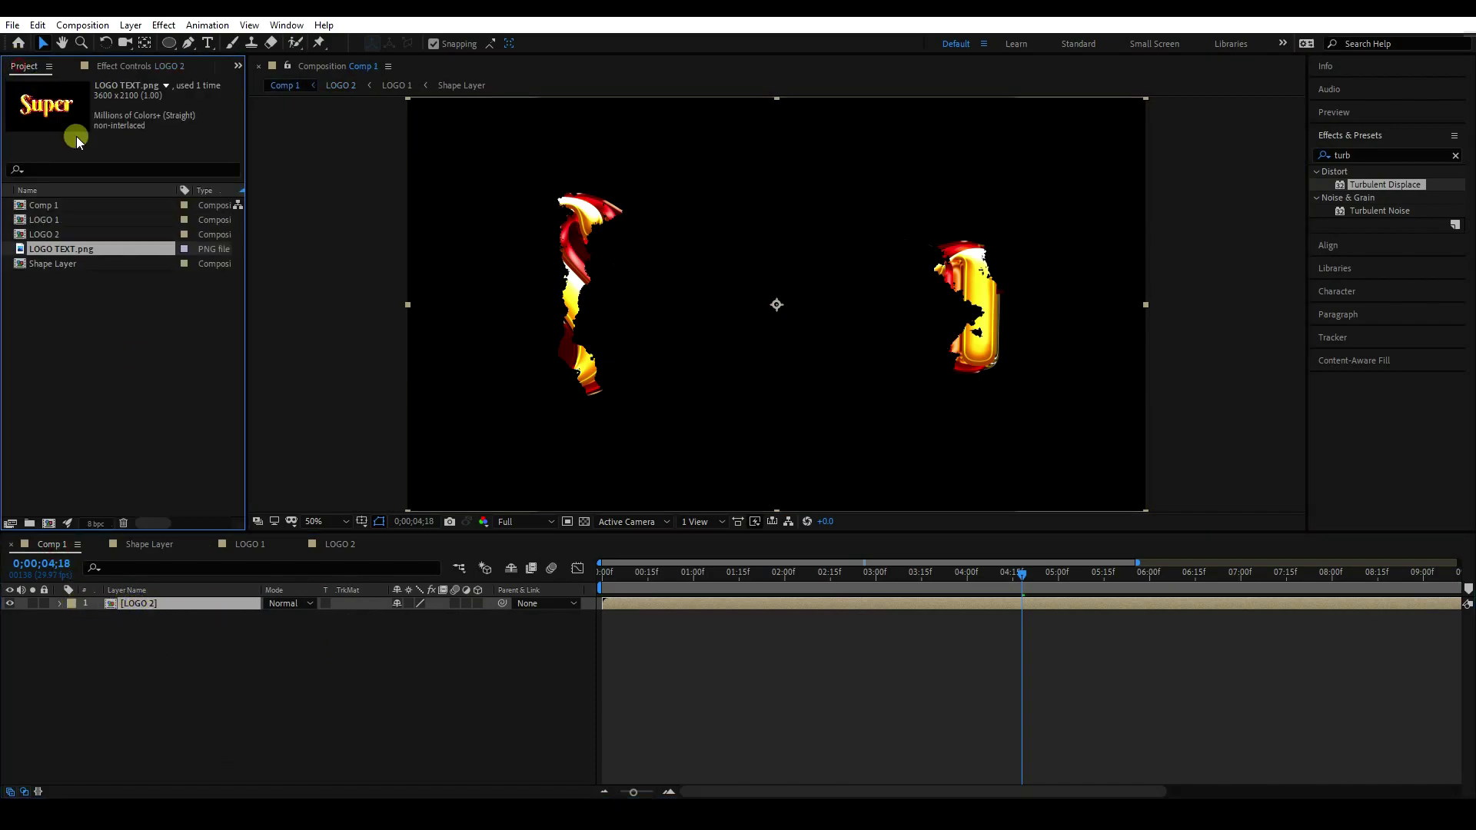
left_click(45, 264)
left_click_drag(44, 264, 154, 604)
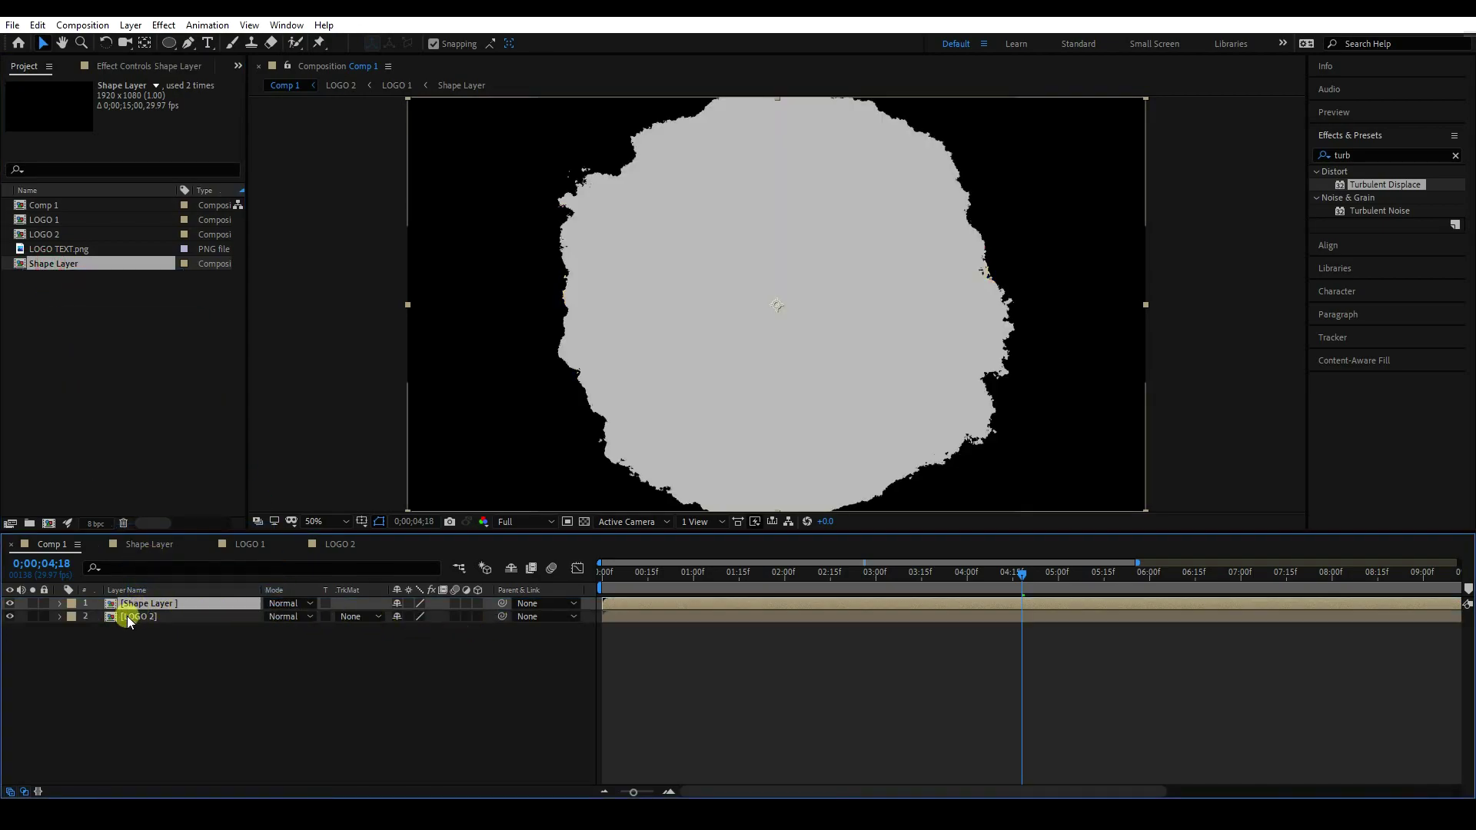
left_click(353, 616)
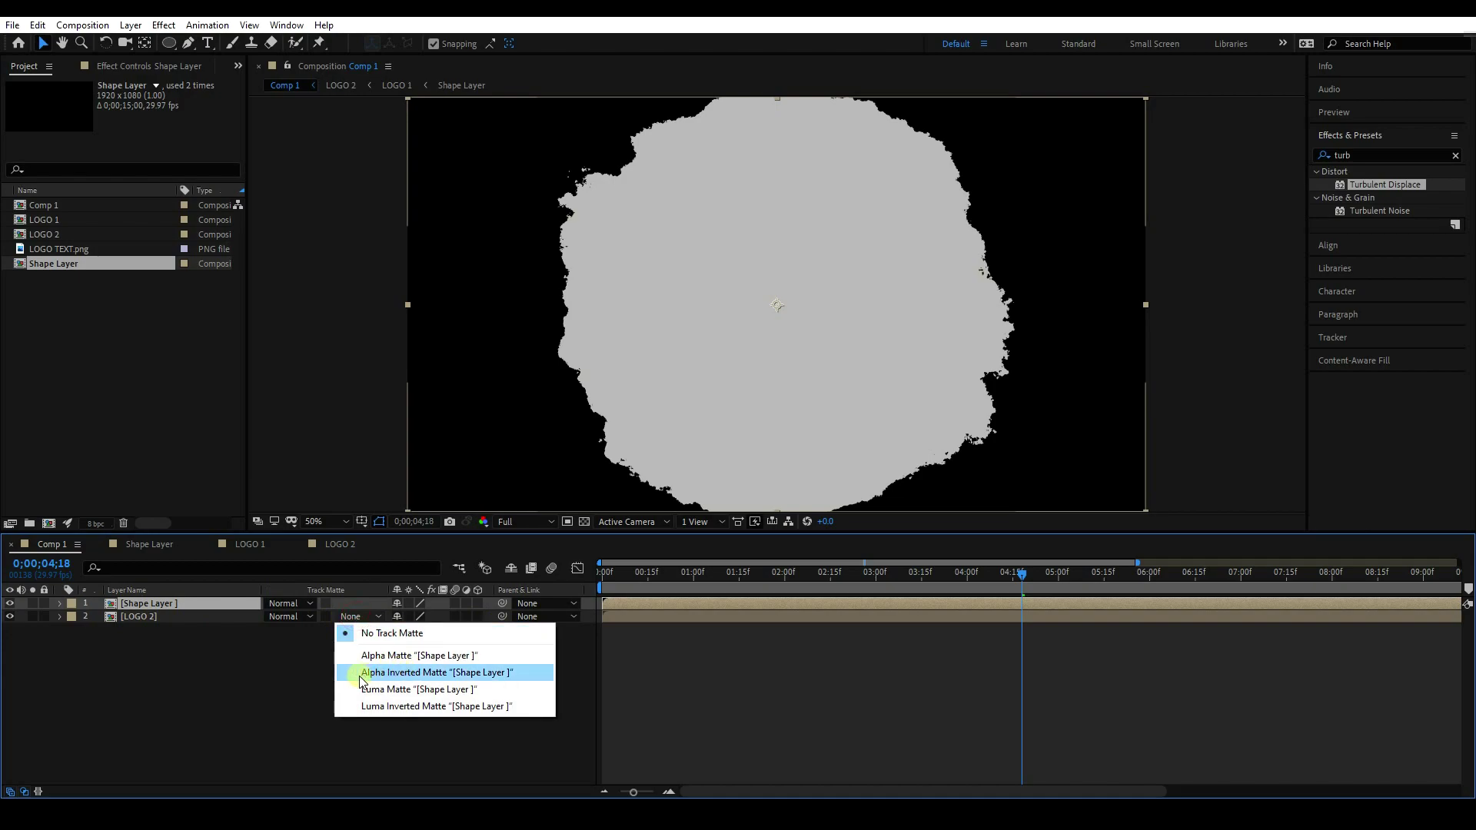
left_click(426, 673)
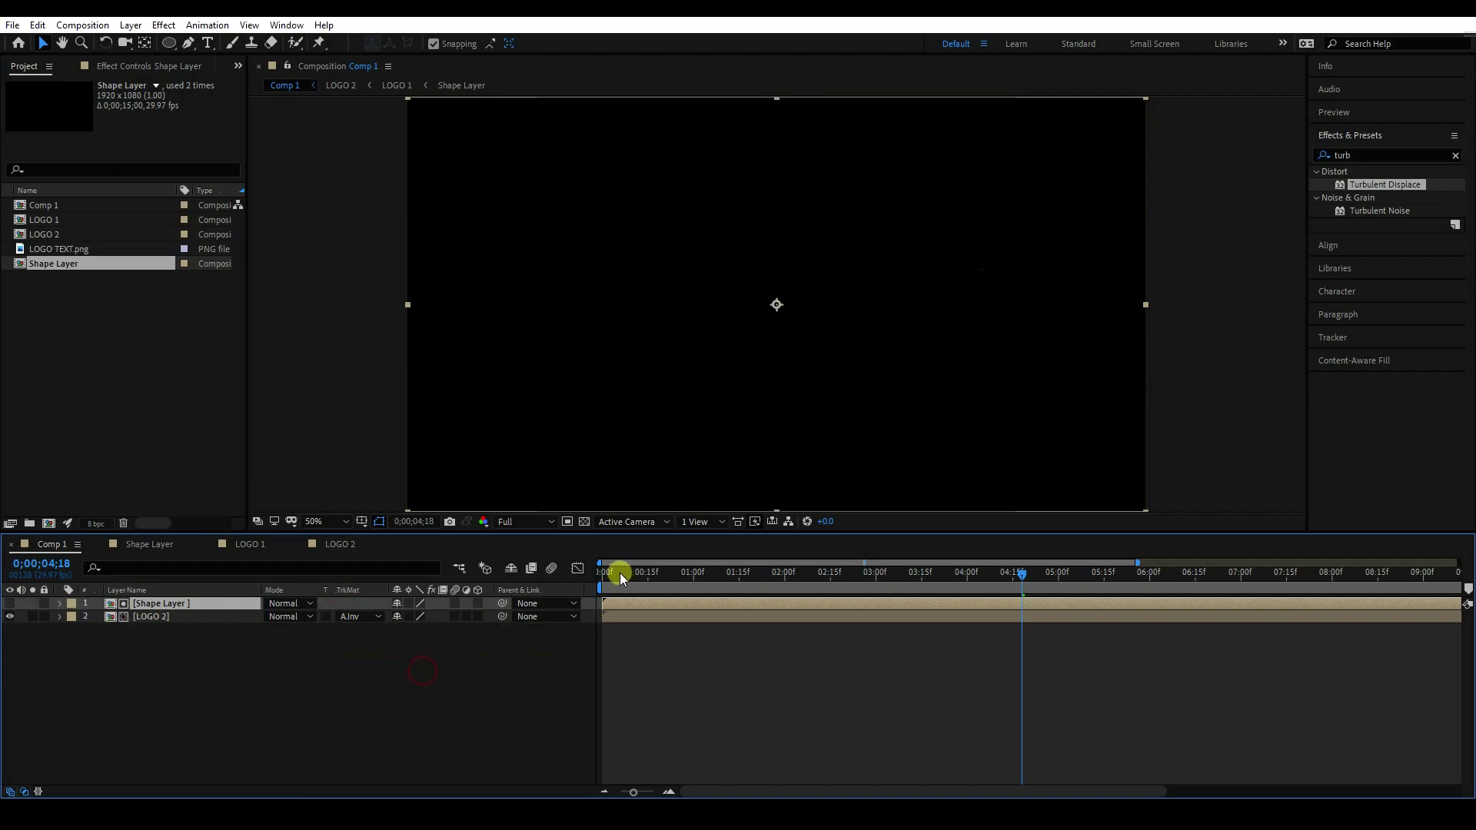
Step: Preview the ragged logo fragments from the start and select both layers
left_click_drag(640, 583, 297, 597)
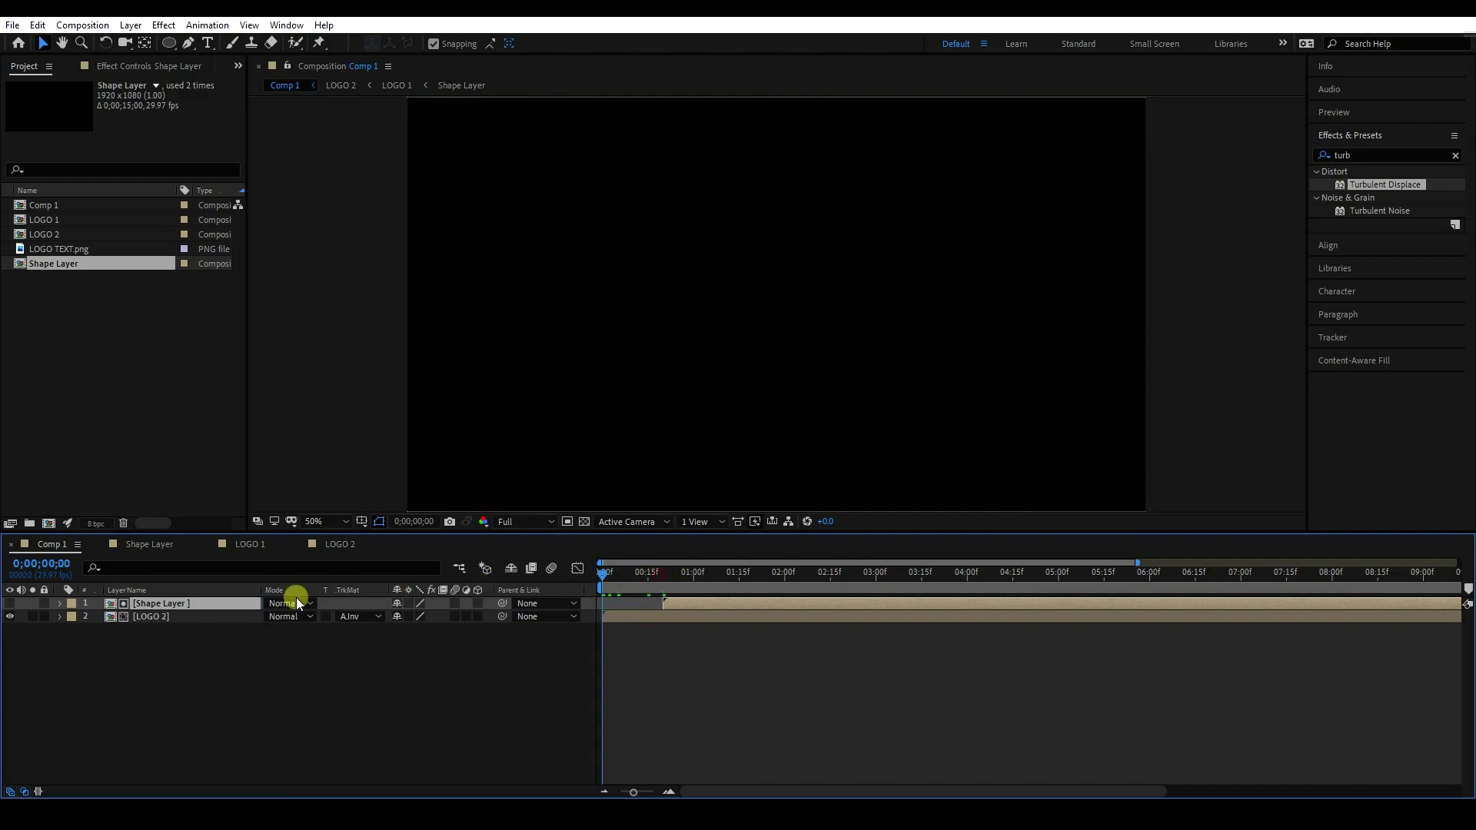
key("space")
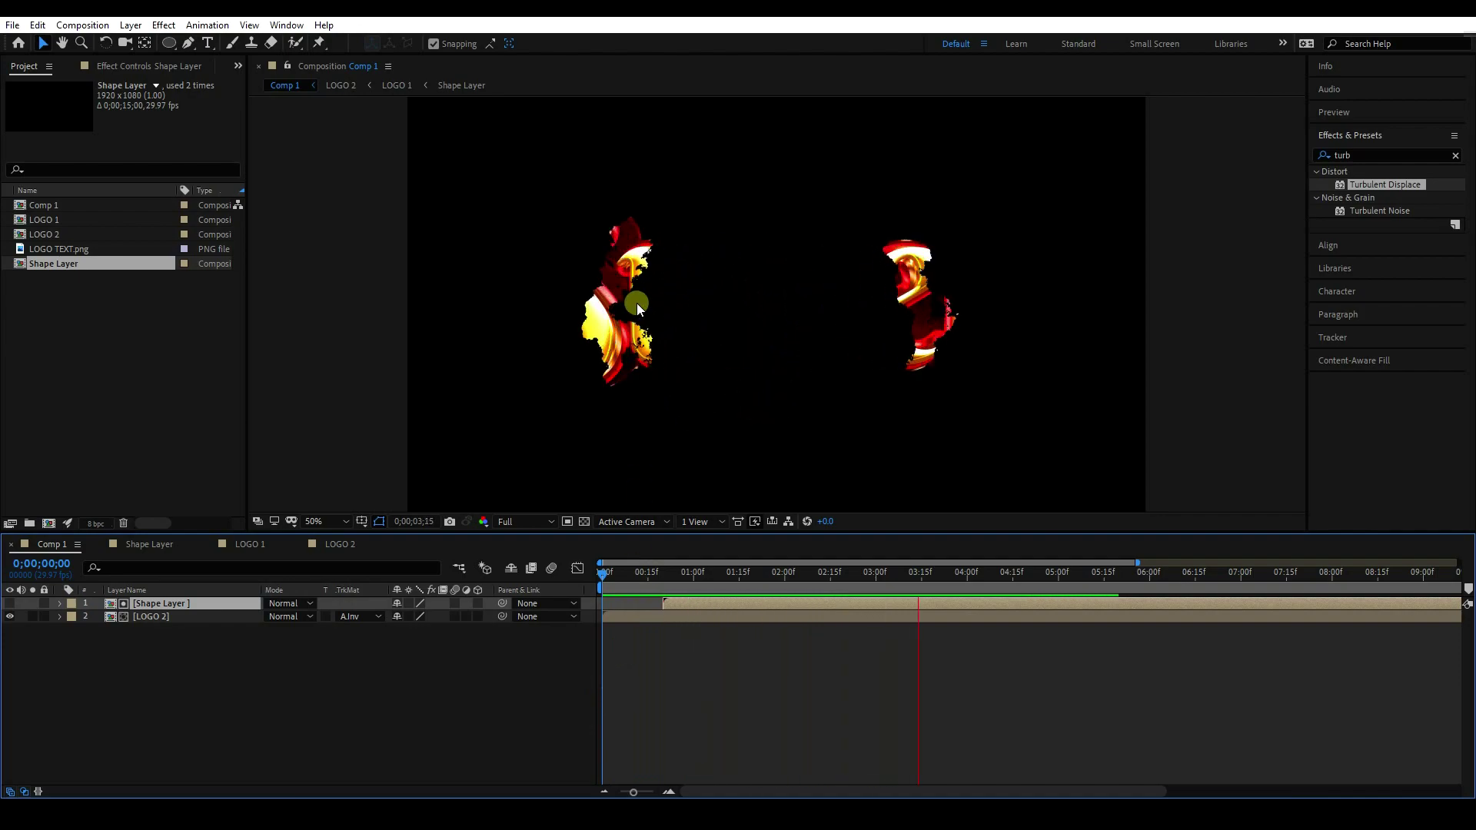
key("space")
left_click_drag(629, 573, 602, 573)
key("space")
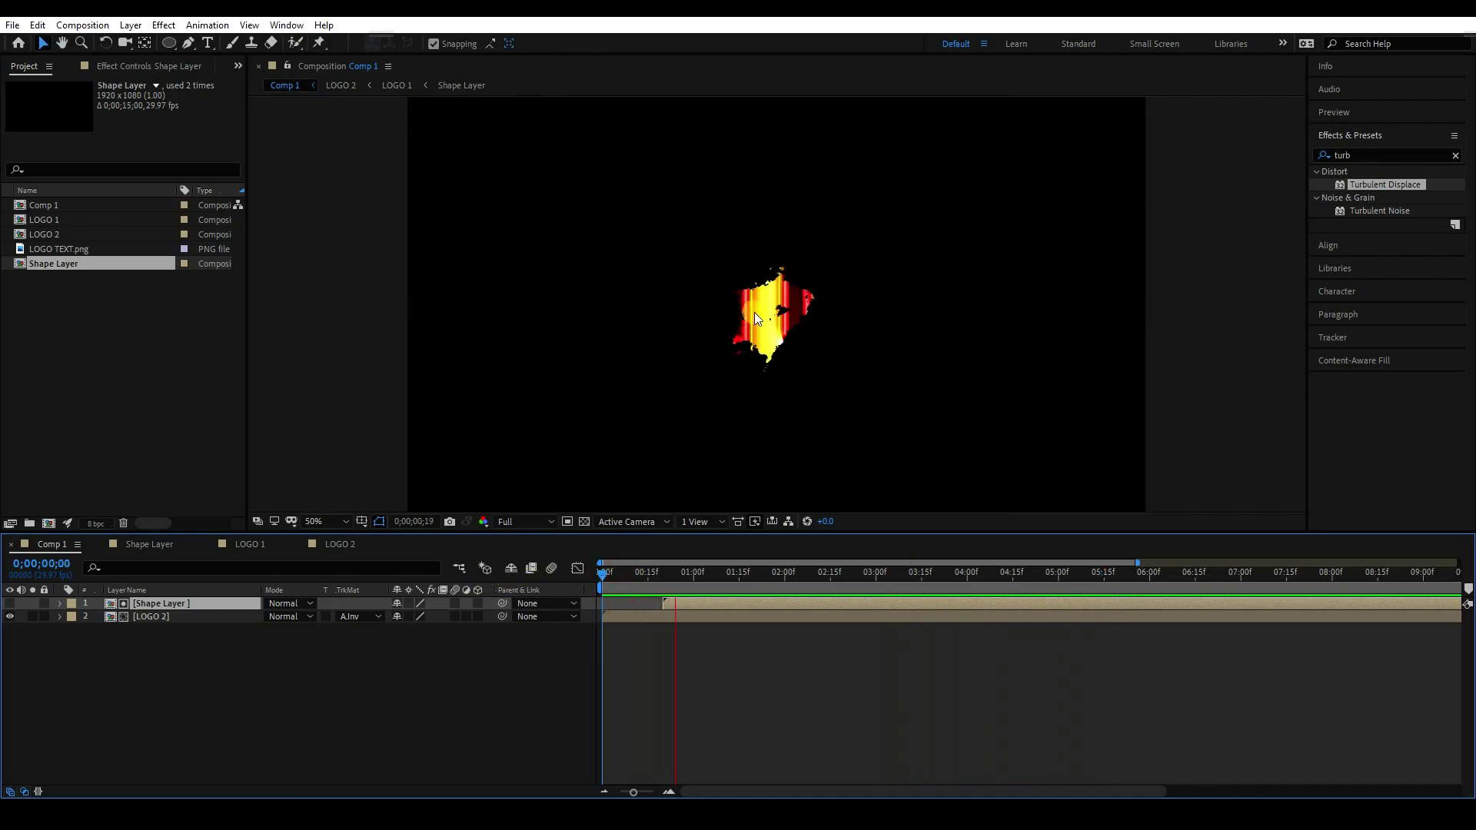
left_click(151, 684)
left_click_drag(151, 684, 231, 604)
Step: Pre-compose the Shape Layer and LOGO 2 into a comp named 'LOGO 3'
right_click(182, 614)
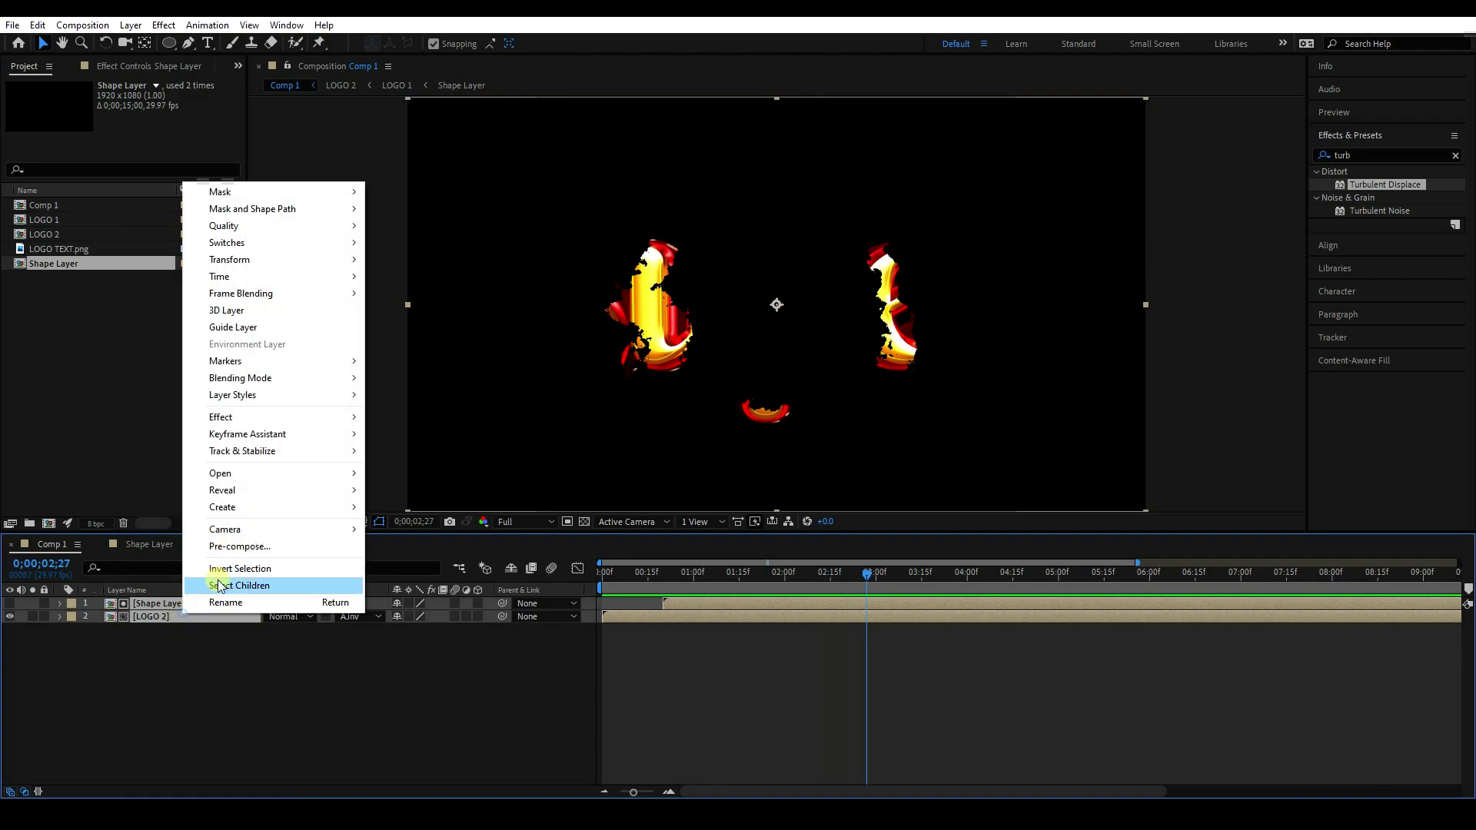
left_click(238, 547)
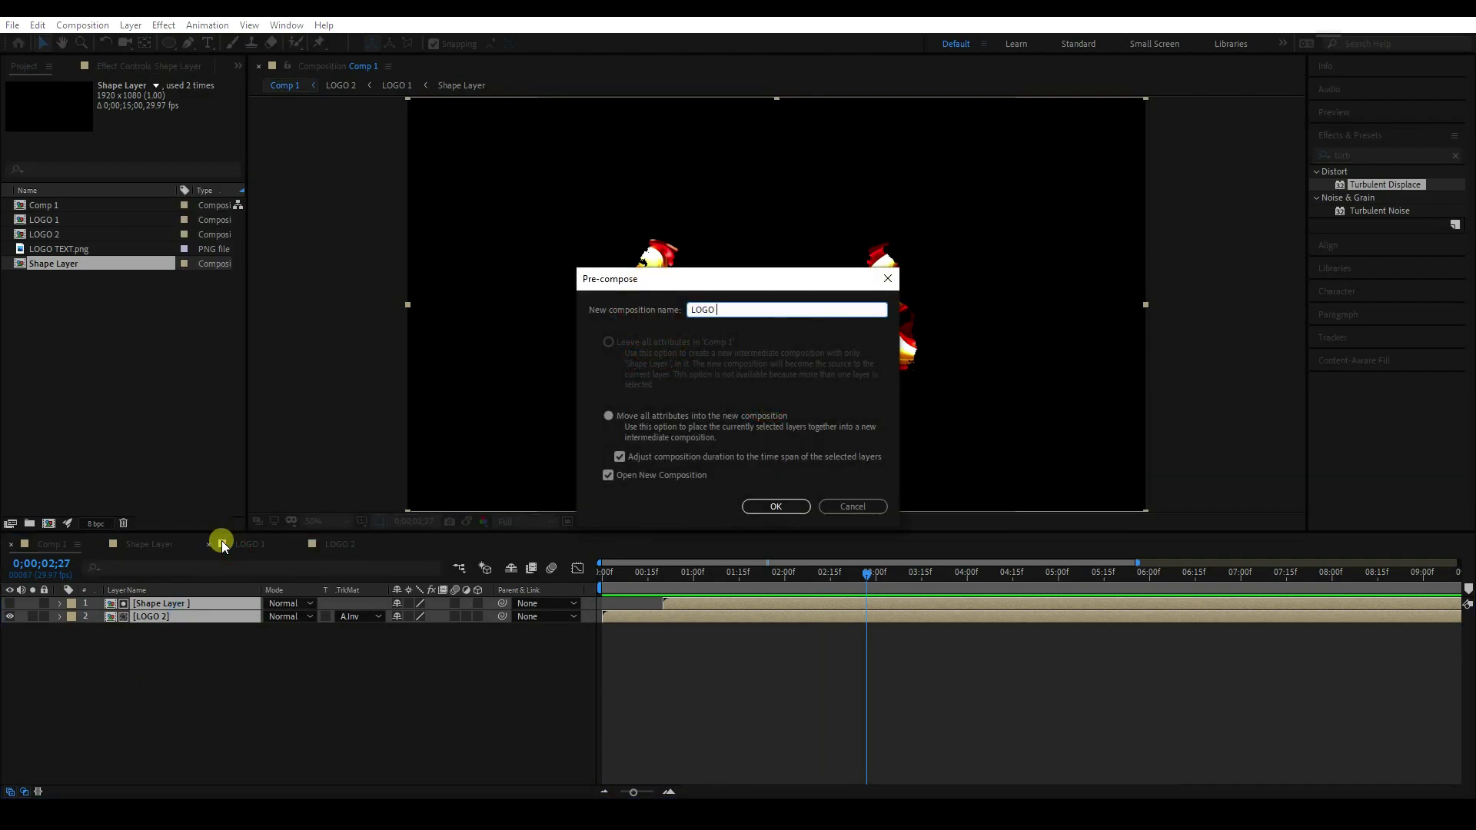
left_click(768, 506)
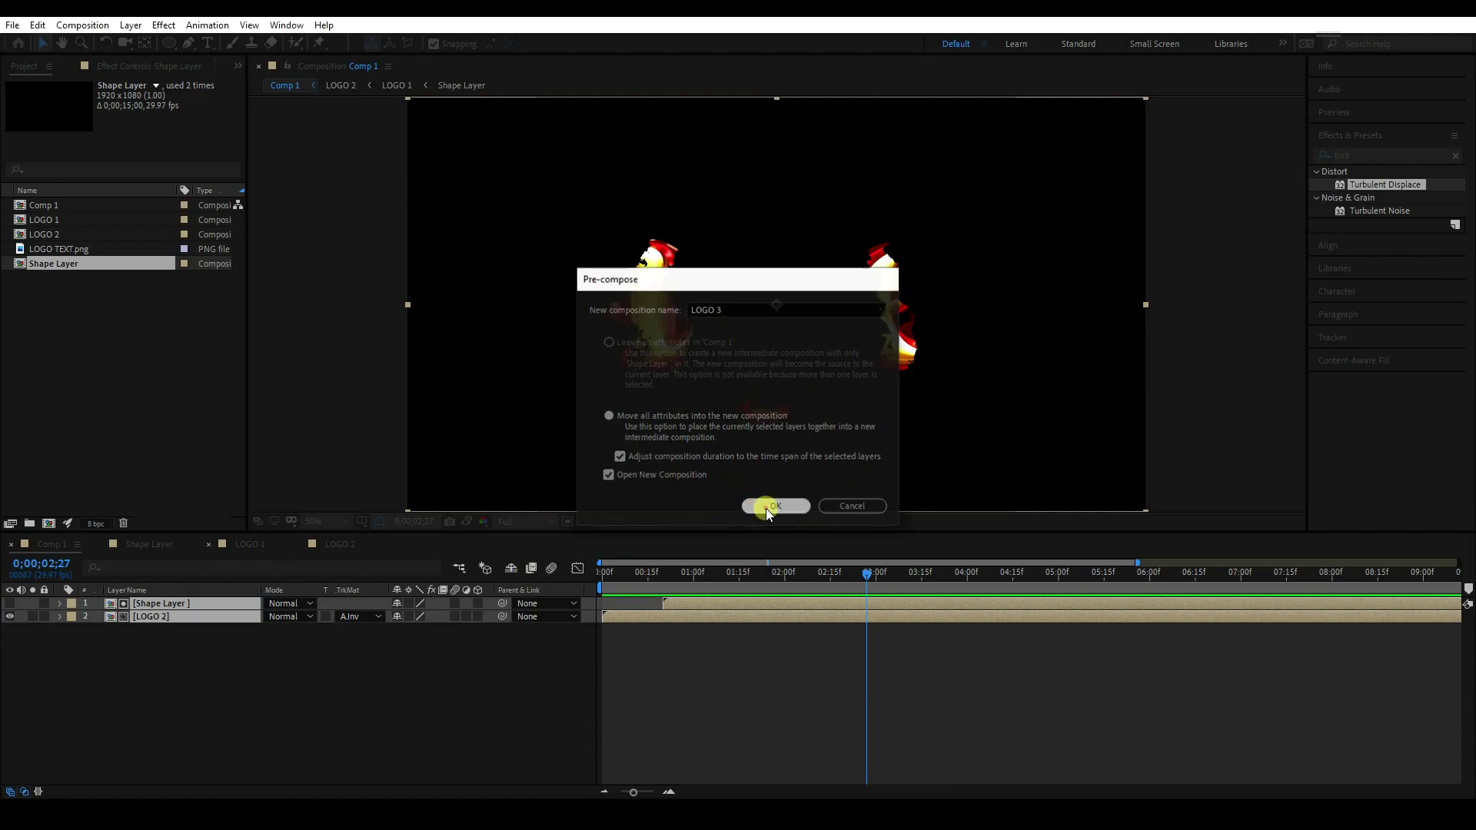
left_click(71, 548)
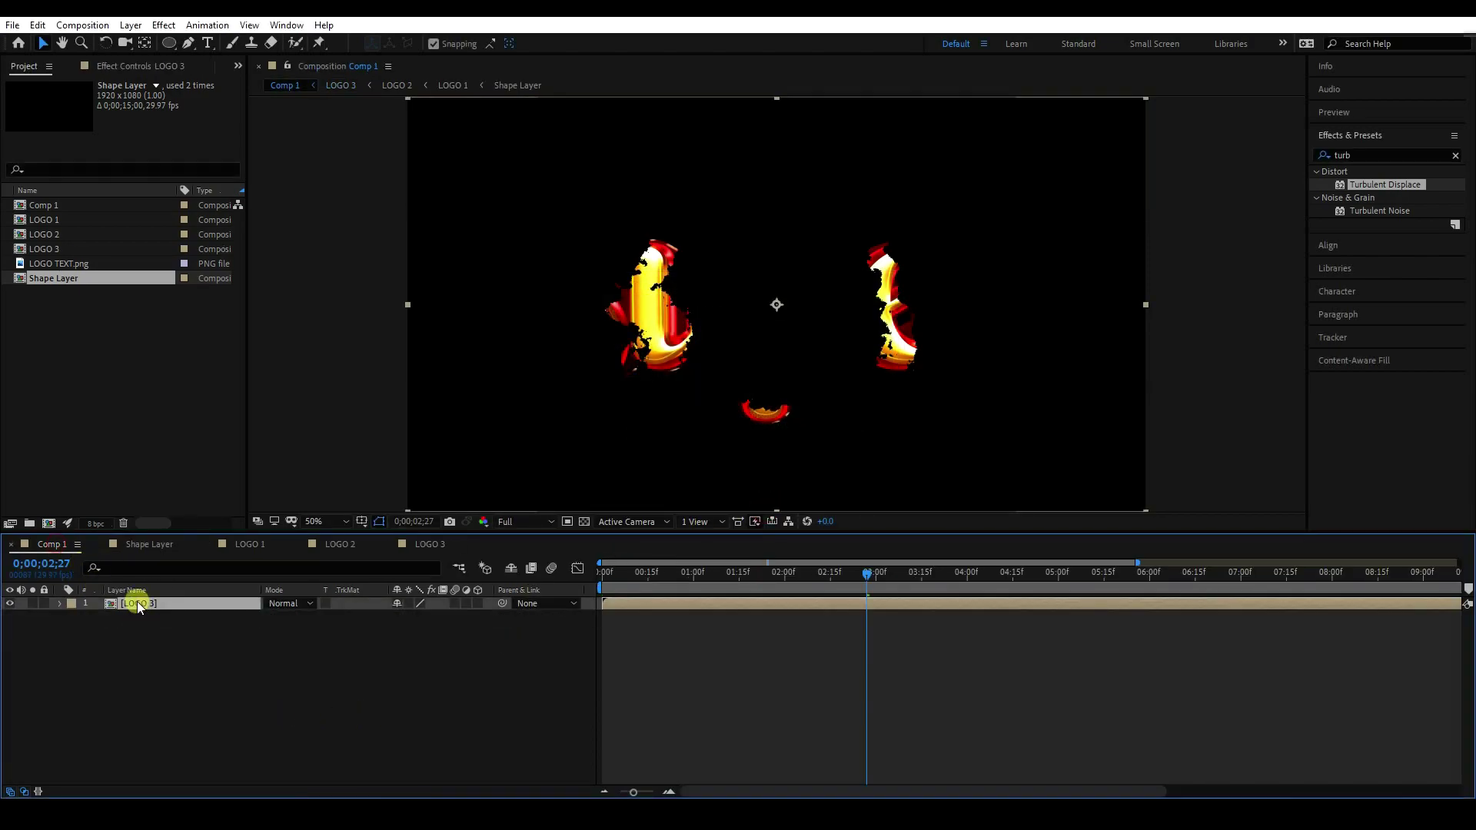
Step: Inspect the Shape Layer, LOGO 1, LOGO 2 and LOGO 3 comps
left_click(158, 545)
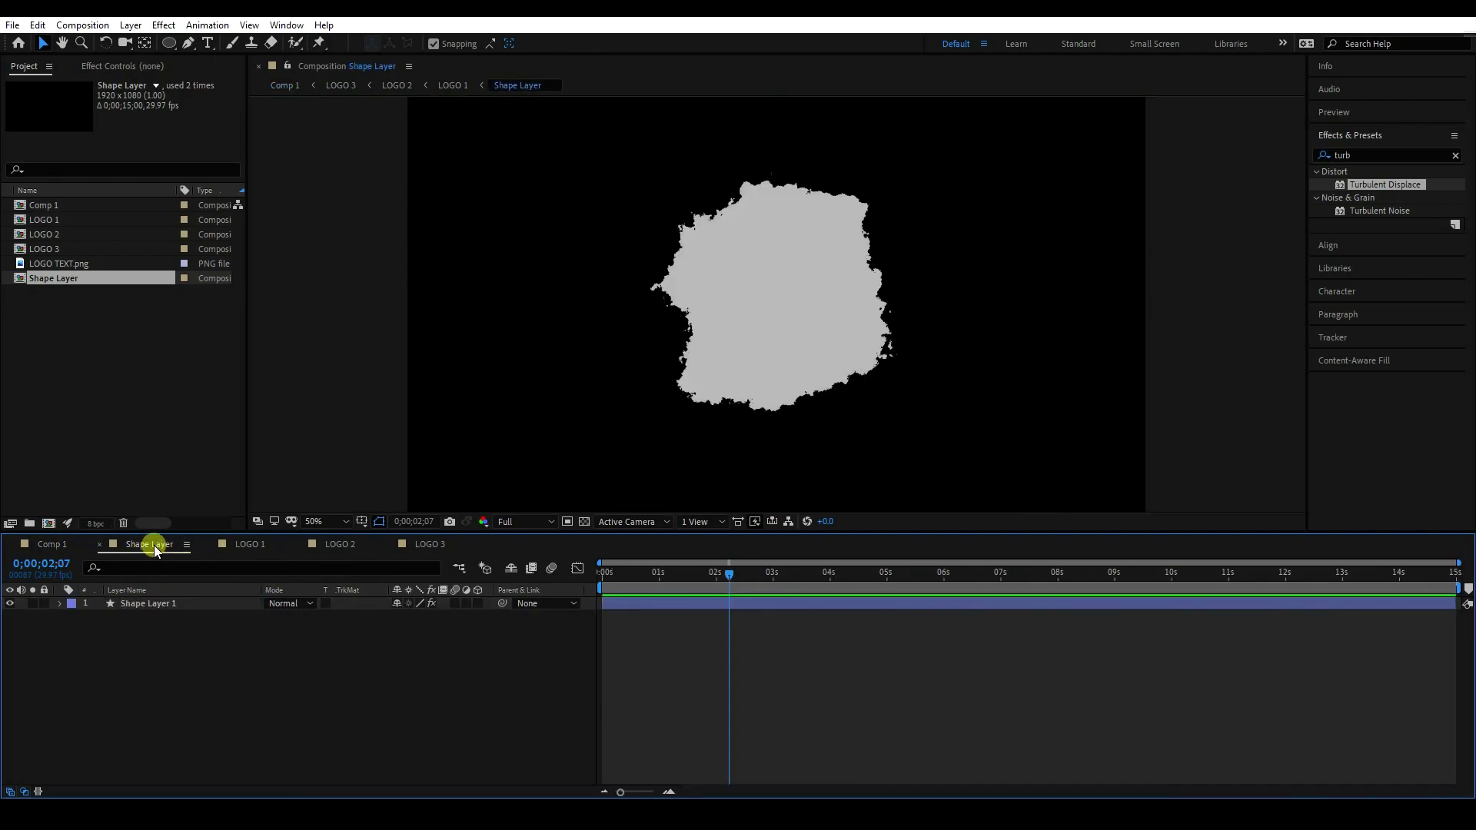
left_click(250, 544)
left_click(341, 544)
left_click(427, 545)
left_click(52, 545)
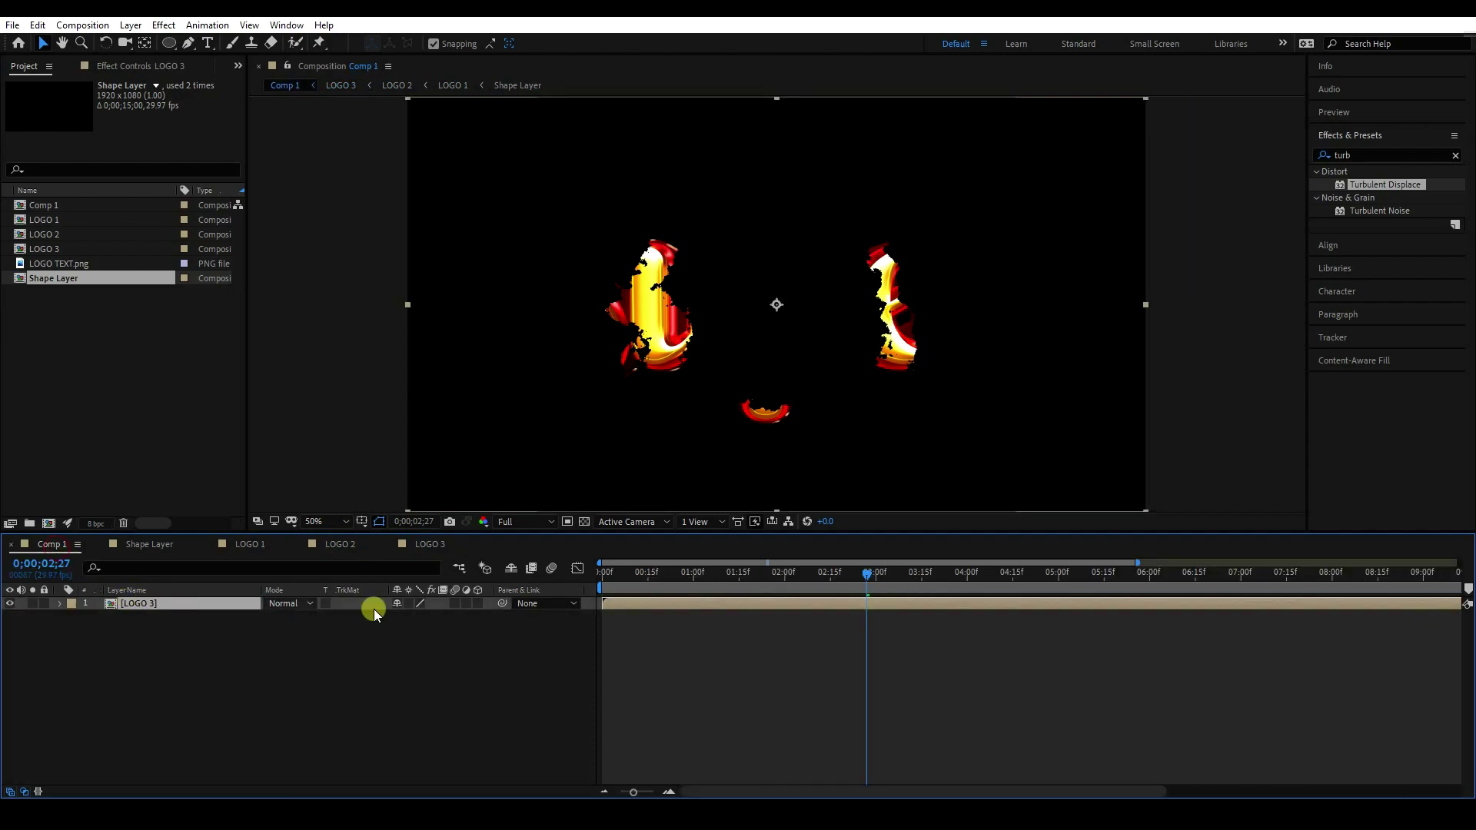
Step: Preview Comp 1 and switch LOGO 3 to a 3D layer
left_click_drag(653, 568, 602, 572)
key("space")
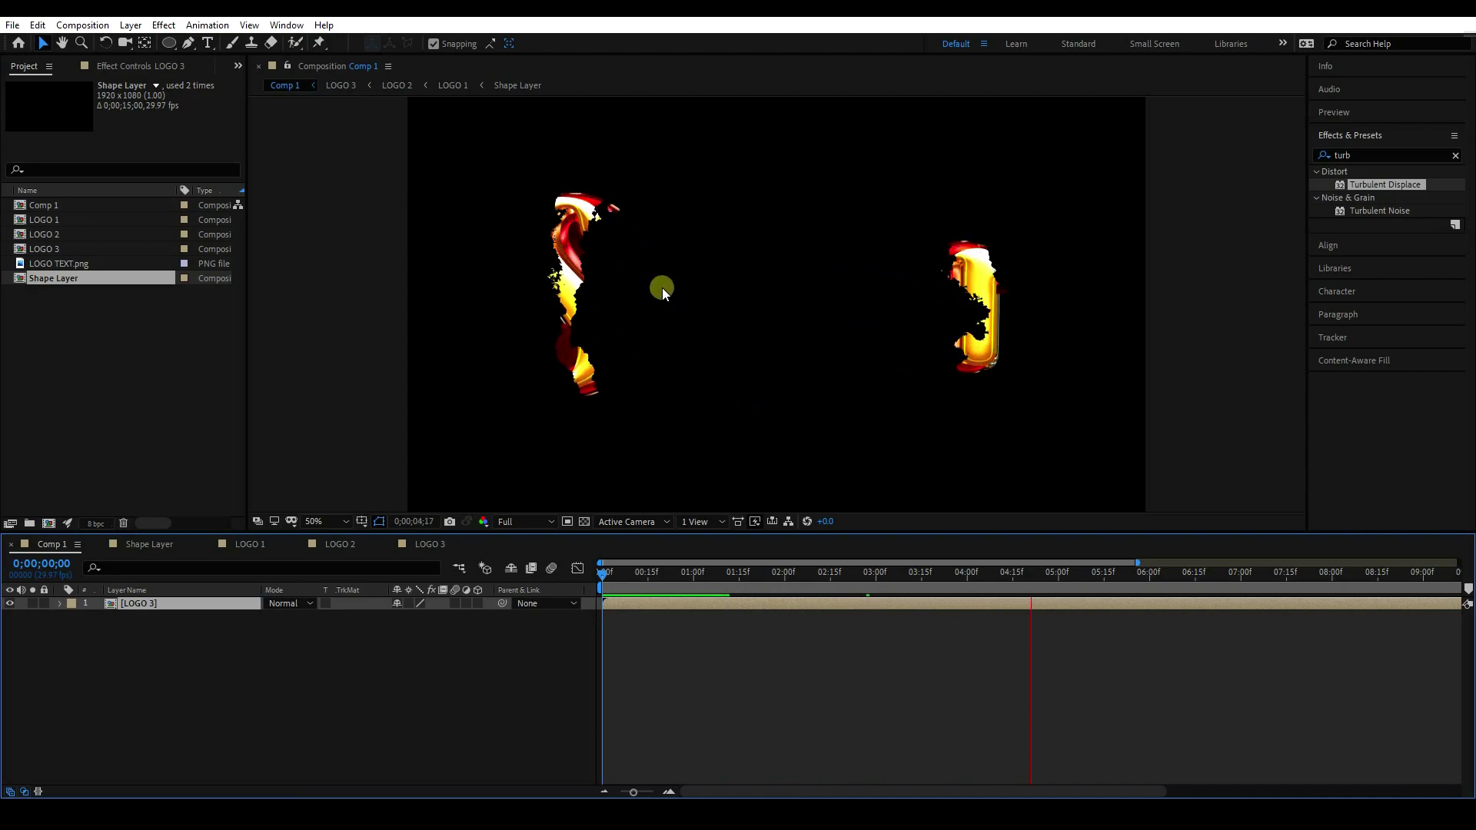
key("space")
key("space")
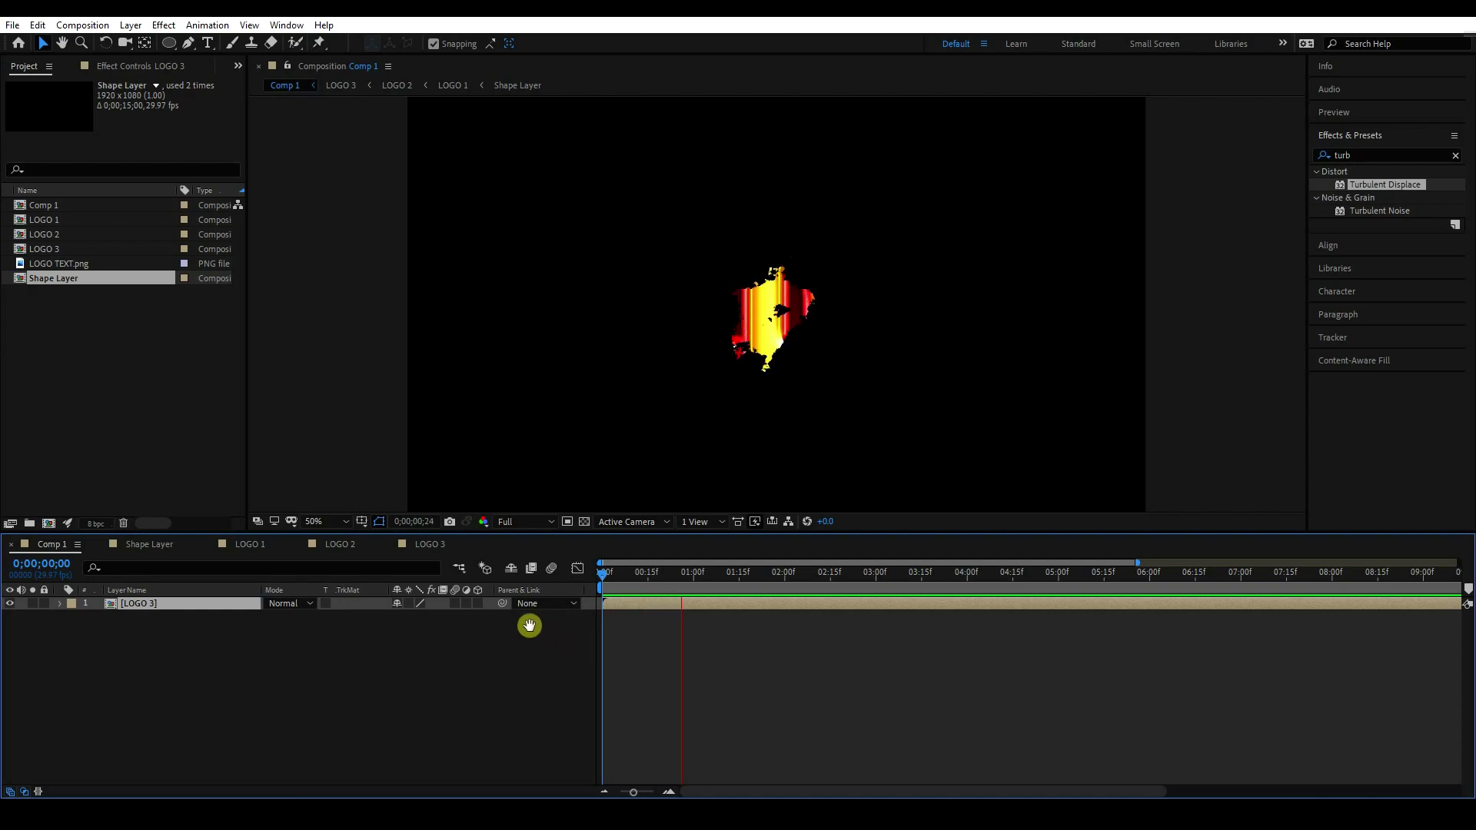
key("space")
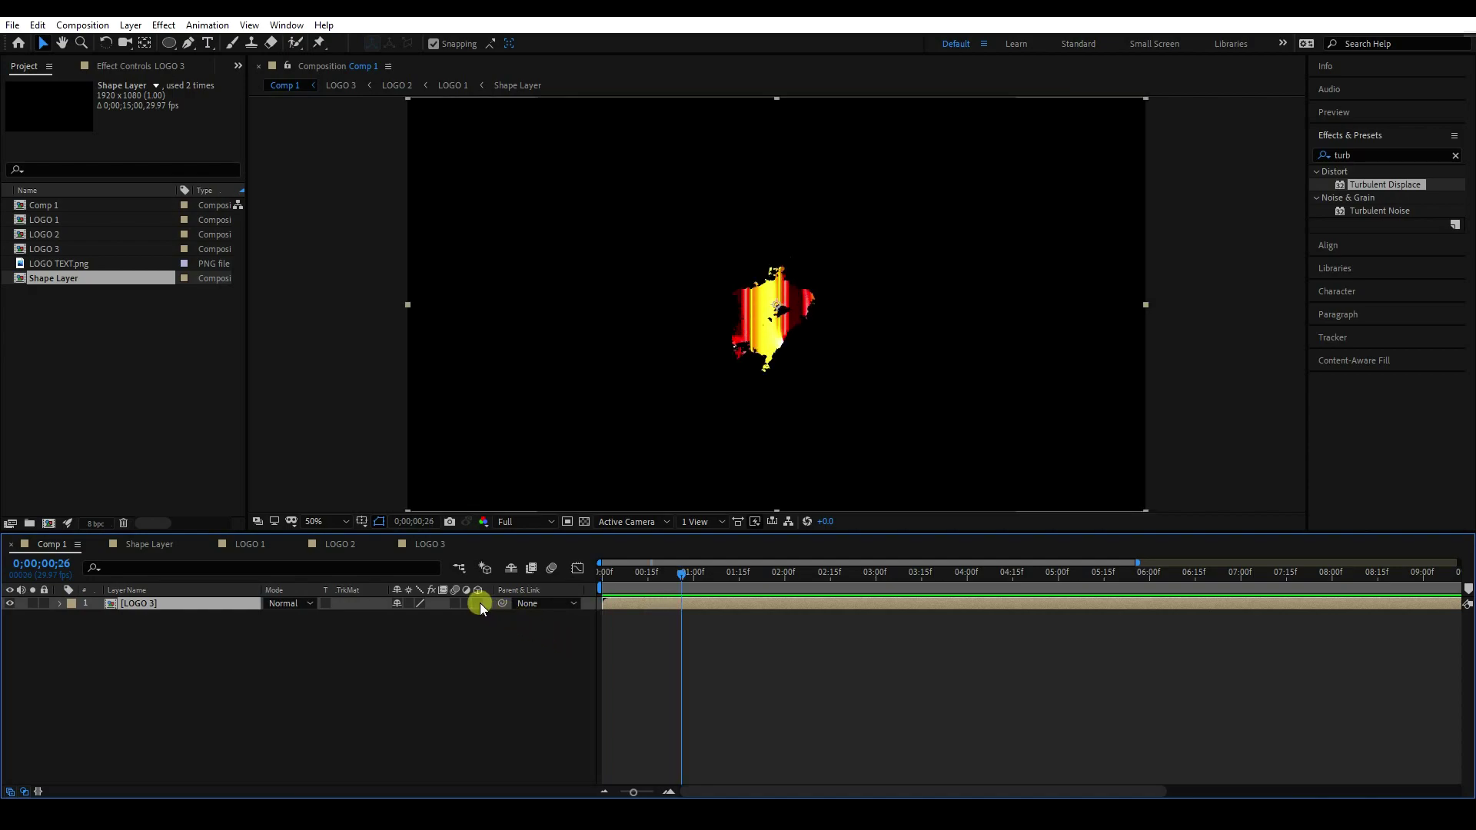
left_click(478, 603)
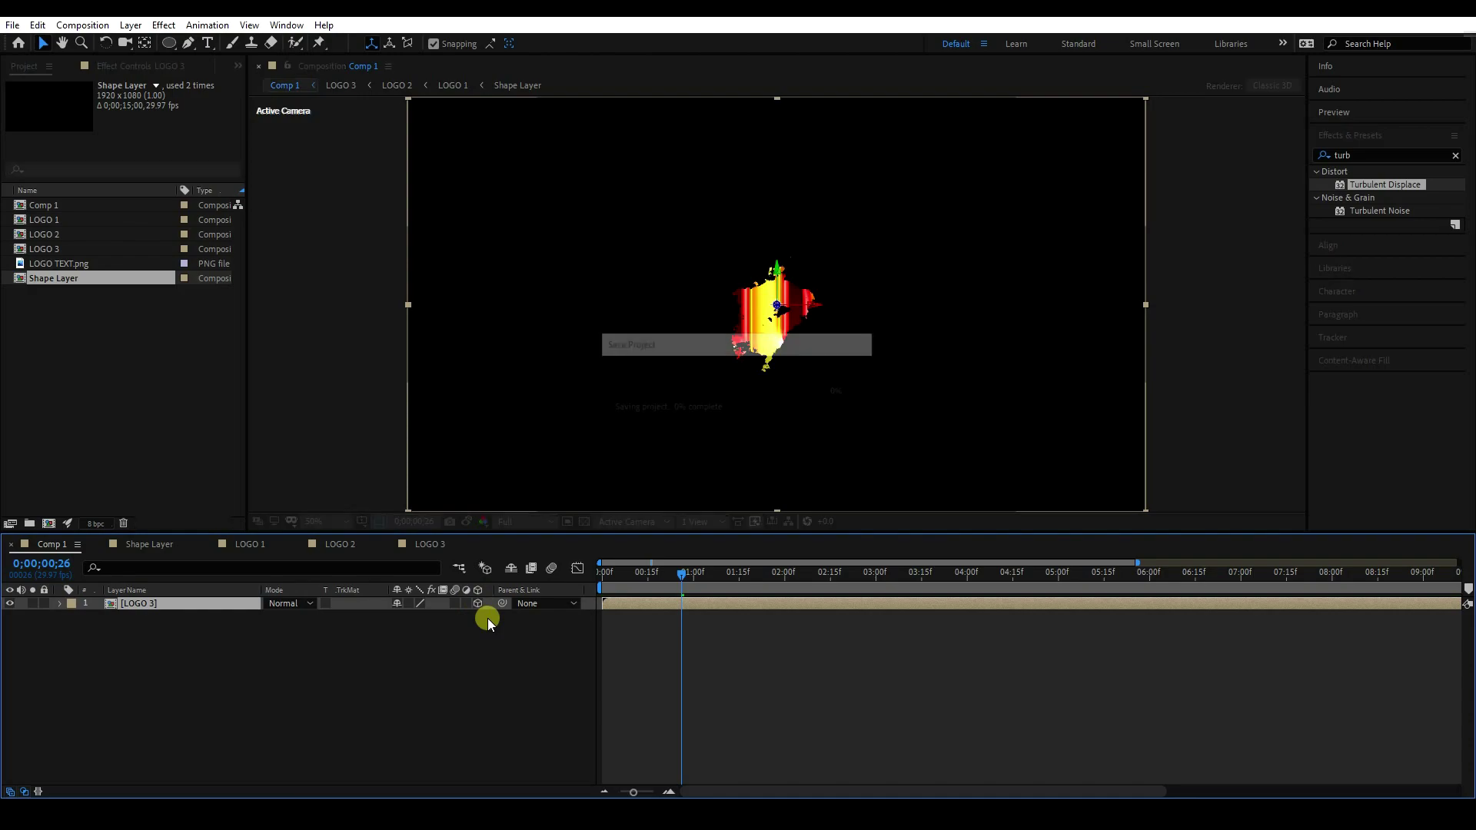
Step: Hide LOGO 3 and add a black 1920×1080 solid named Particles above it
left_click(10, 603)
right_click(159, 657)
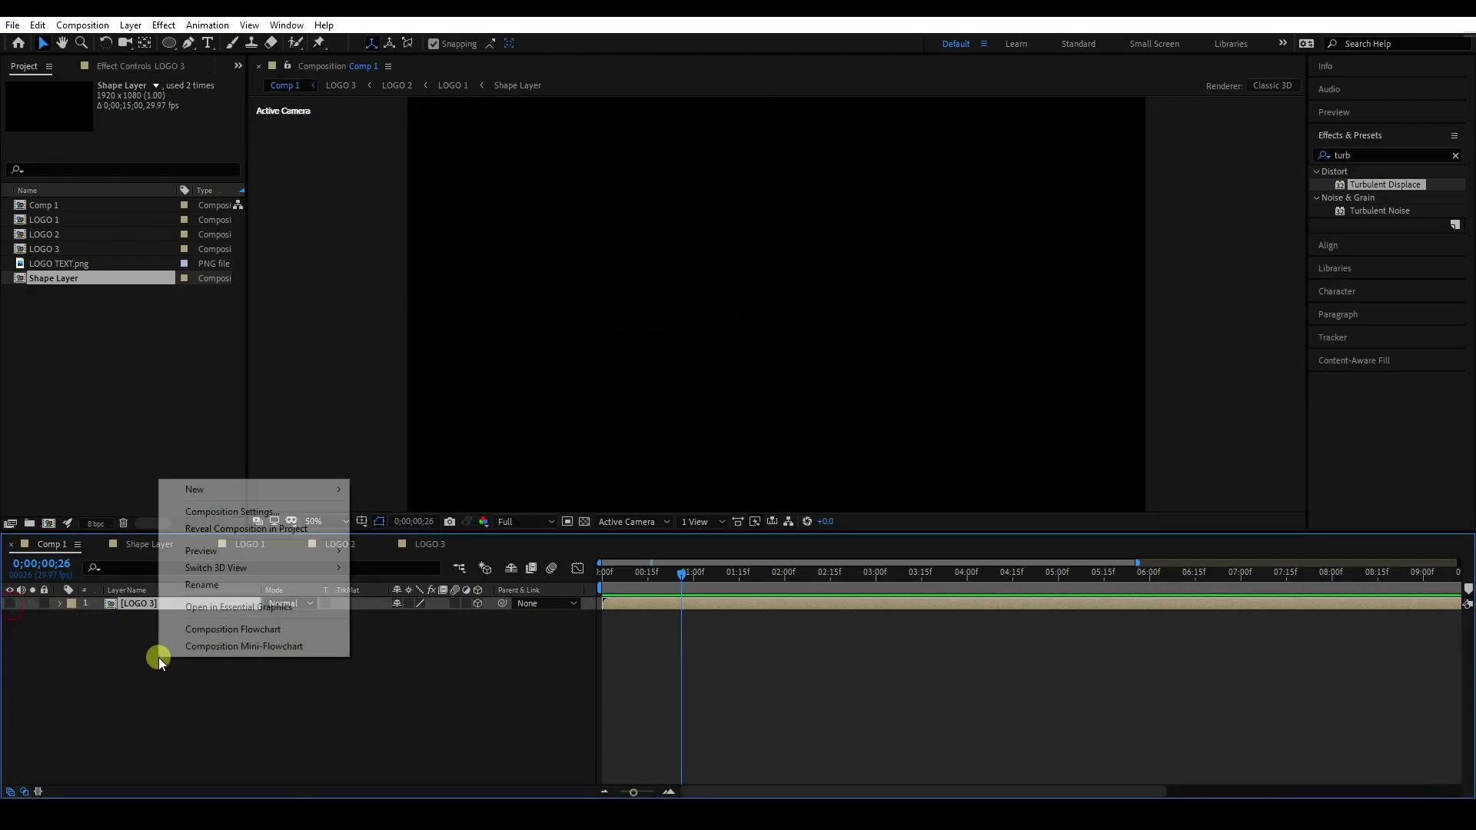
mouse_move(247, 487)
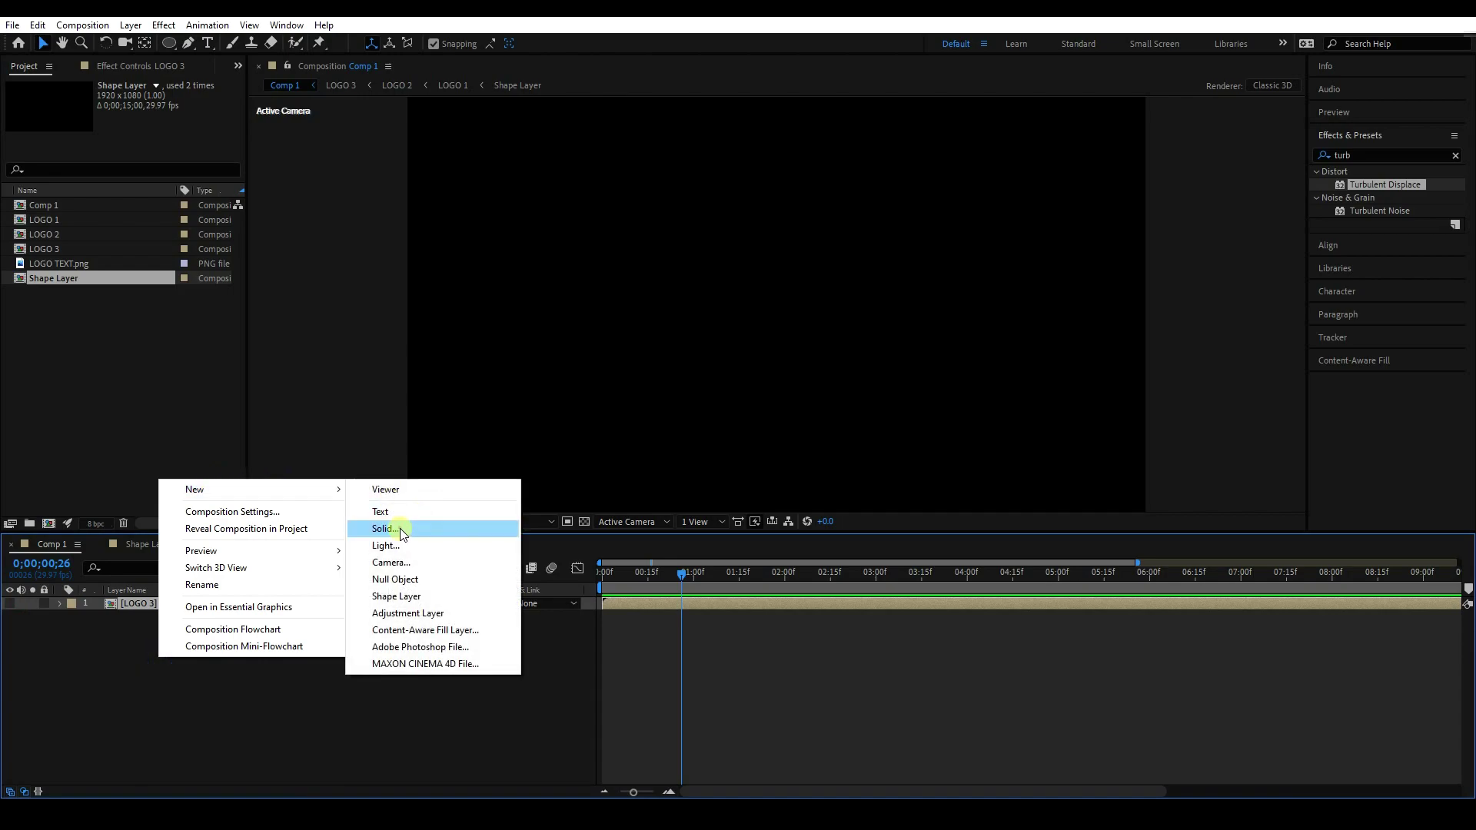
left_click(401, 531)
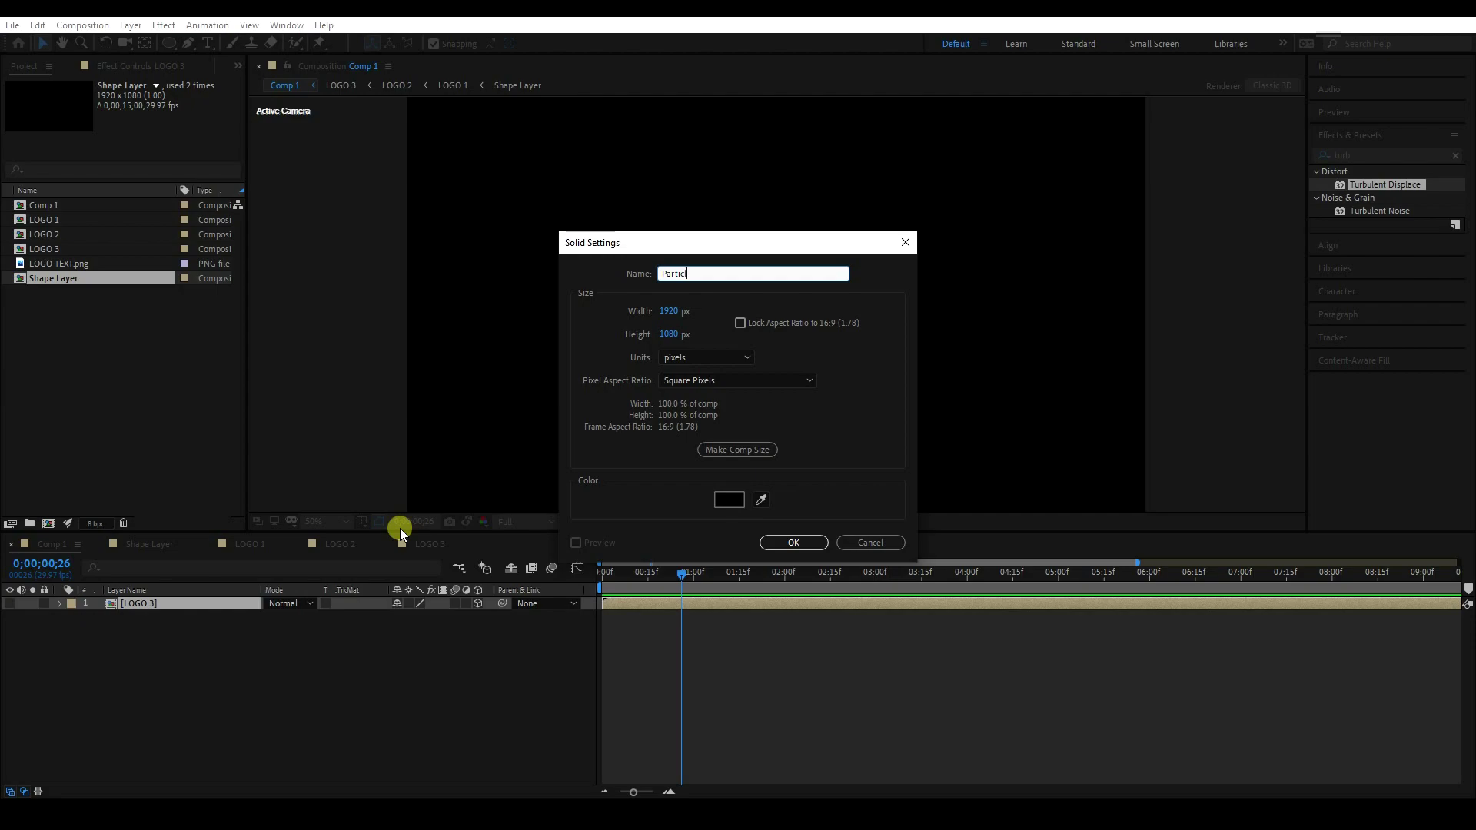
left_click(784, 543)
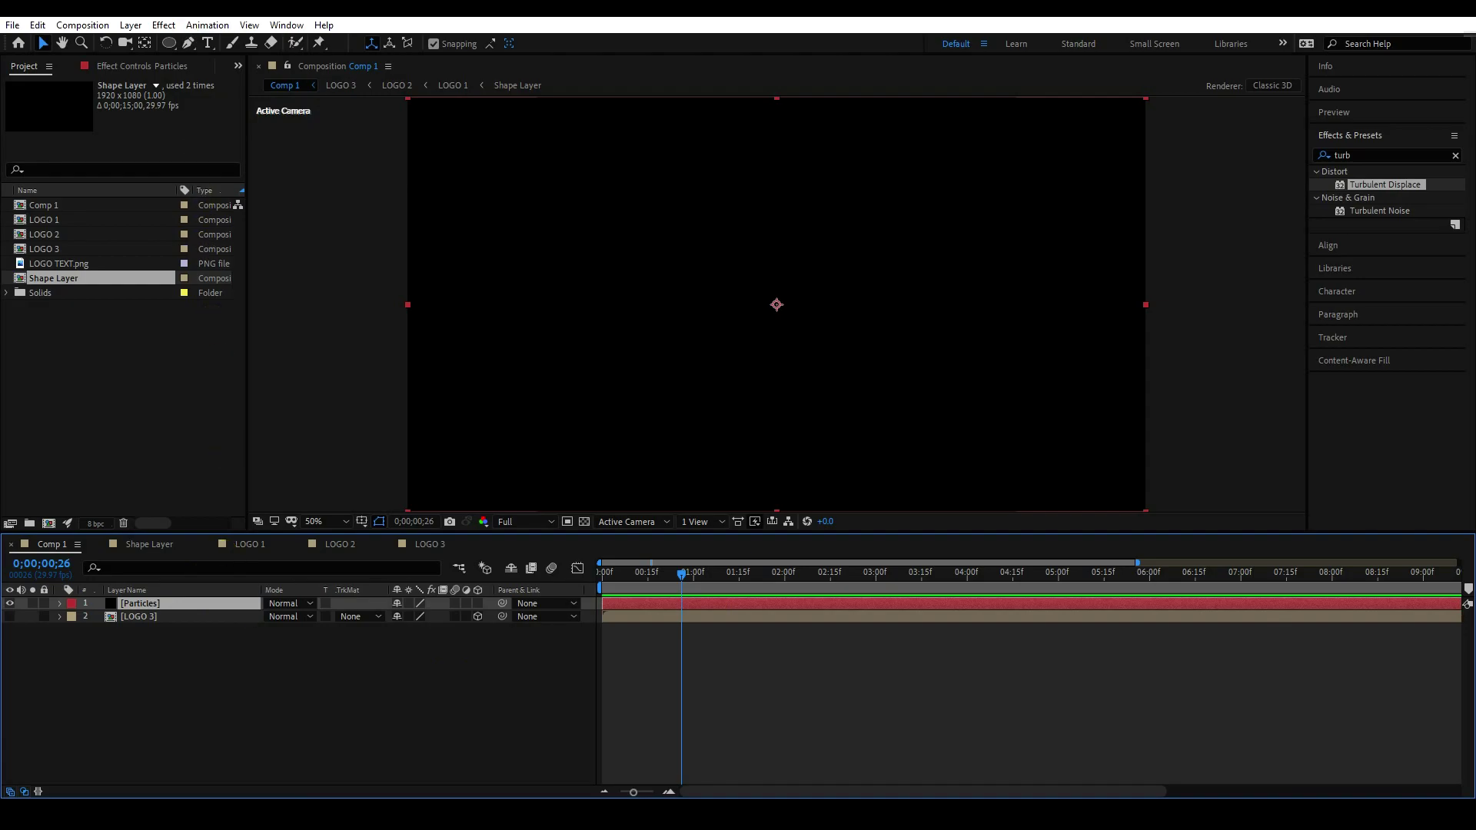
left_click(163, 24)
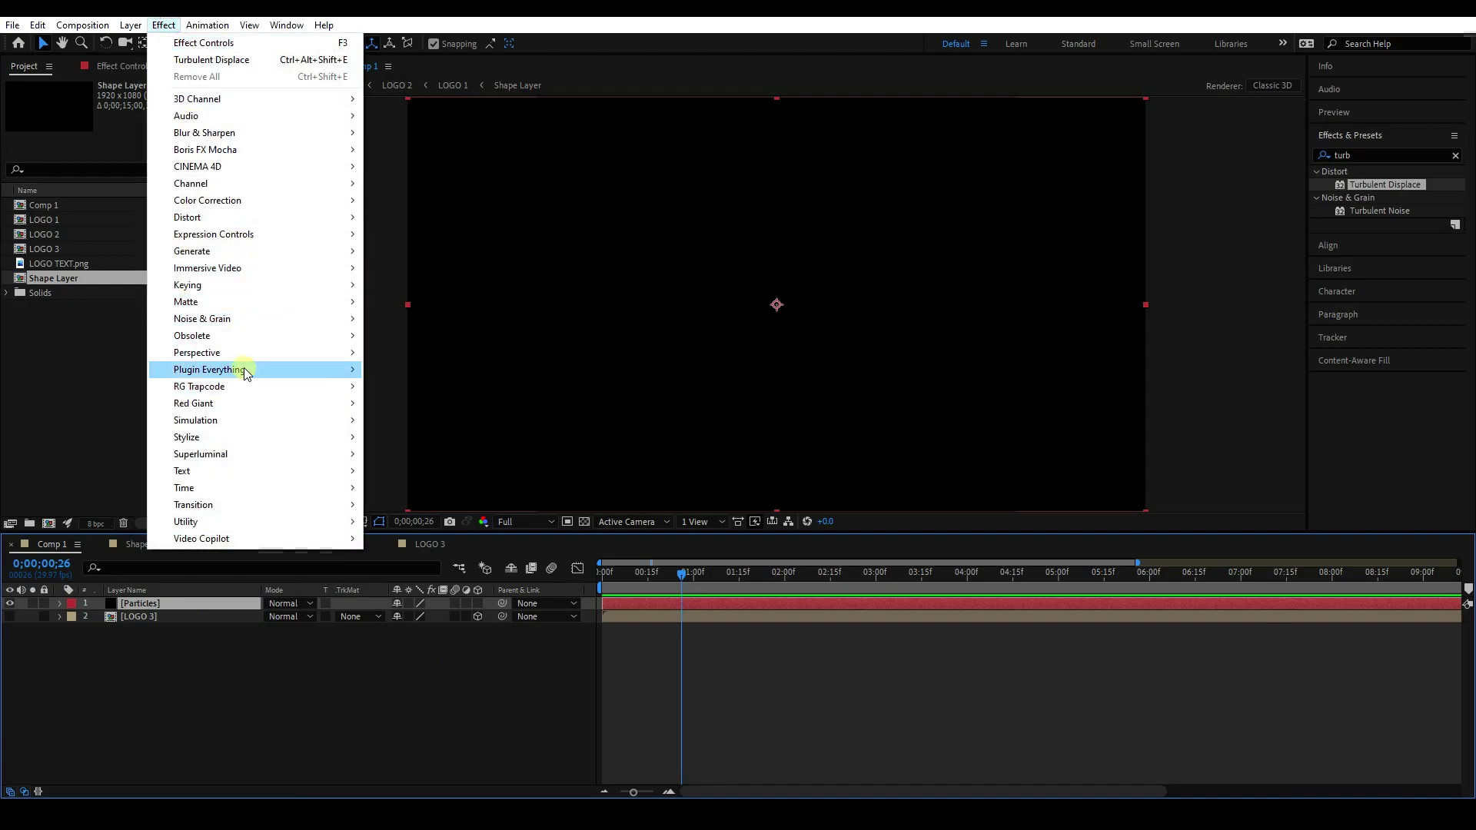
Step: Apply Trapcode Particular to the Particles layer and set Particles/sec to 80000
mouse_move(237, 389)
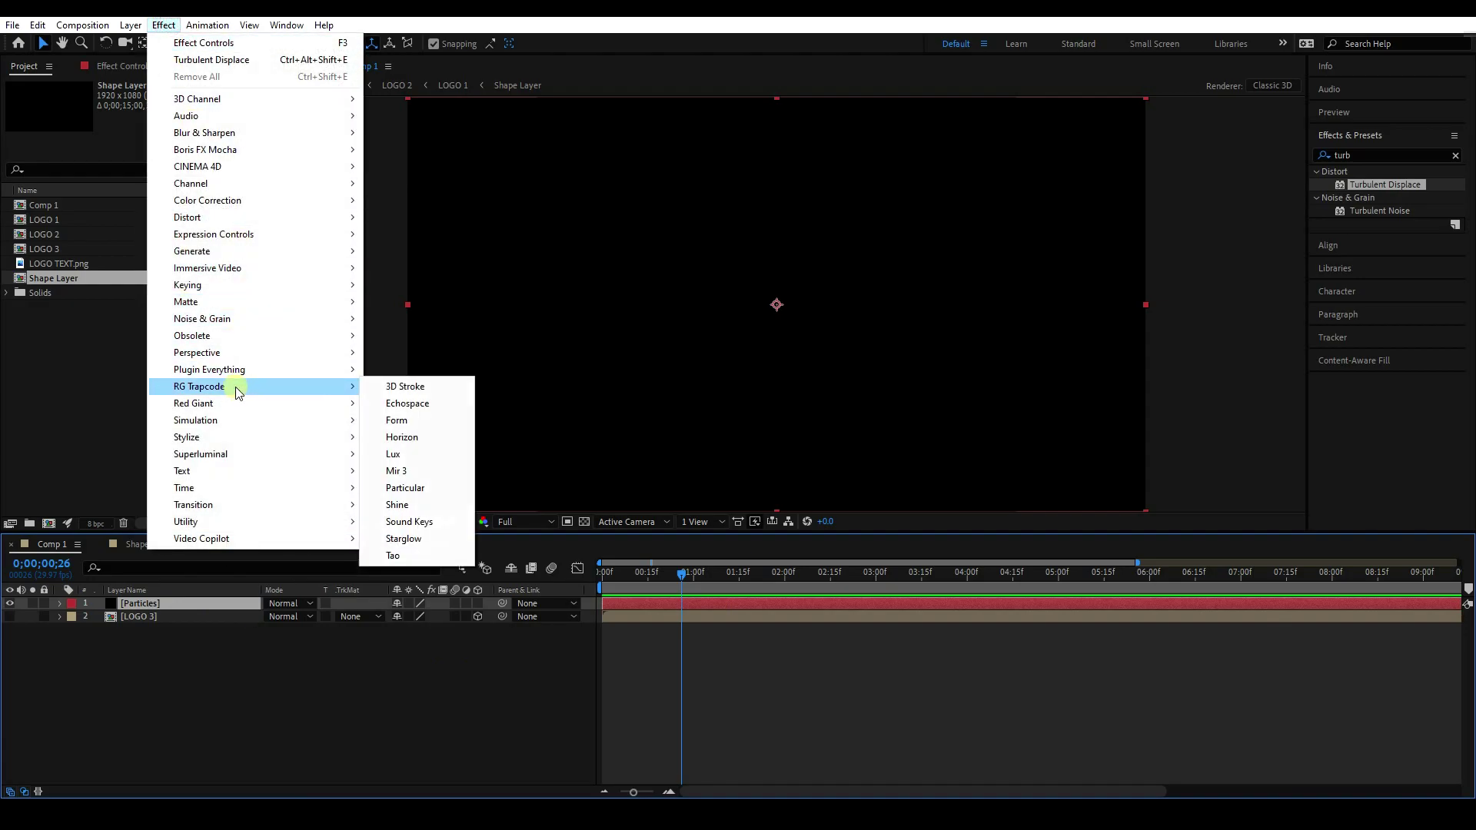
left_click(405, 488)
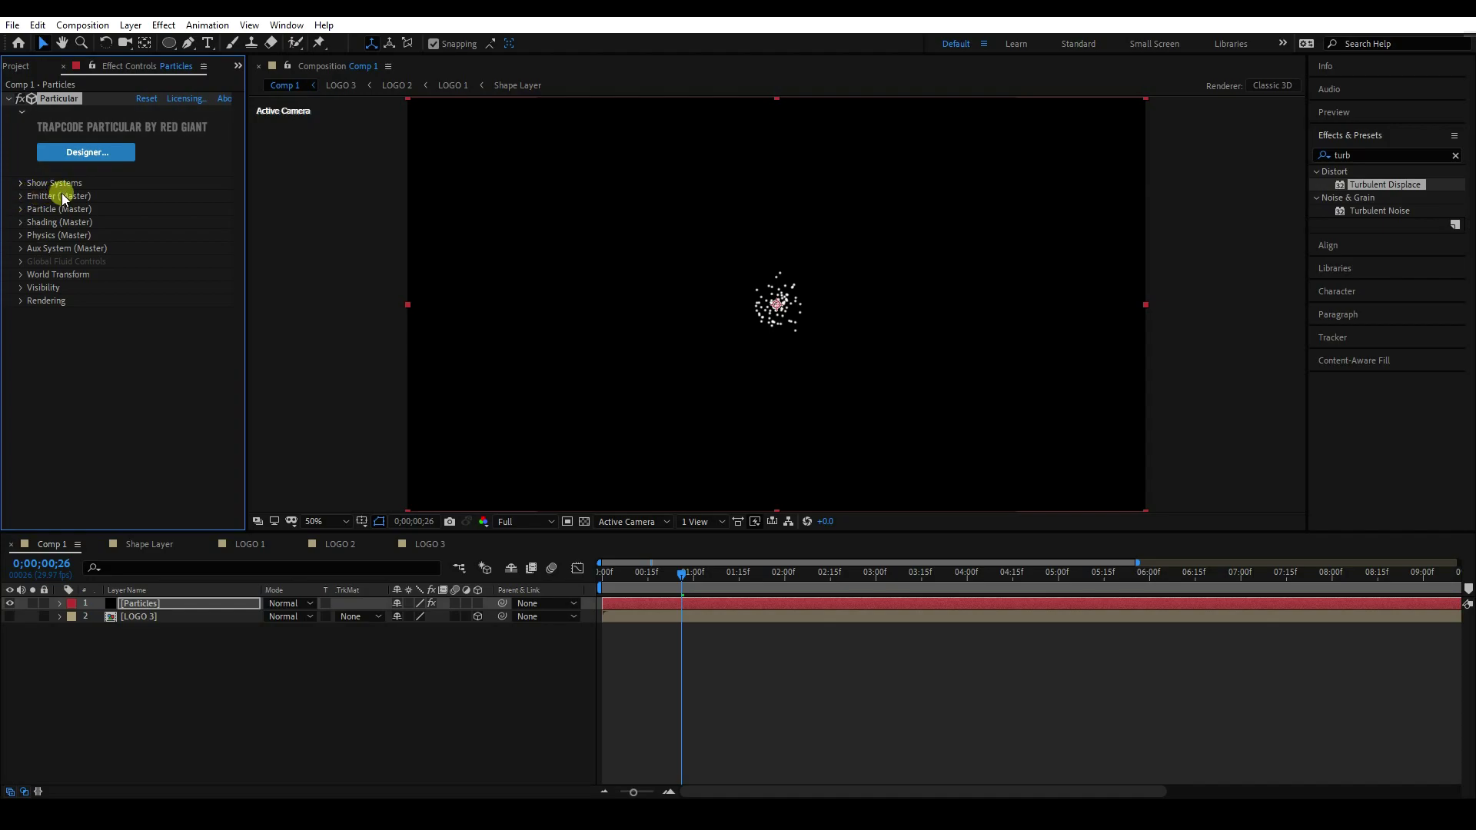
left_click(20, 197)
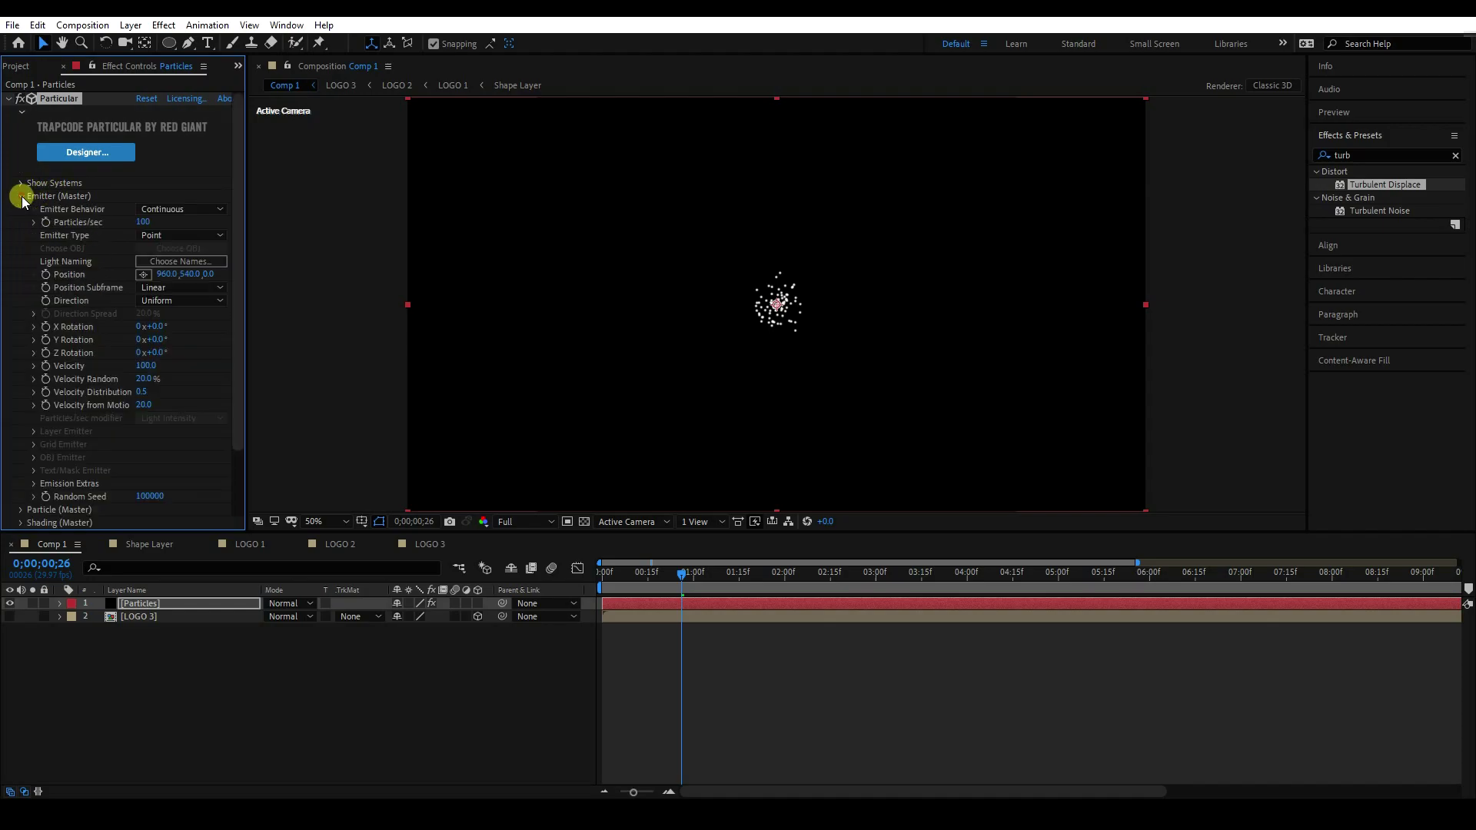
left_click(145, 222)
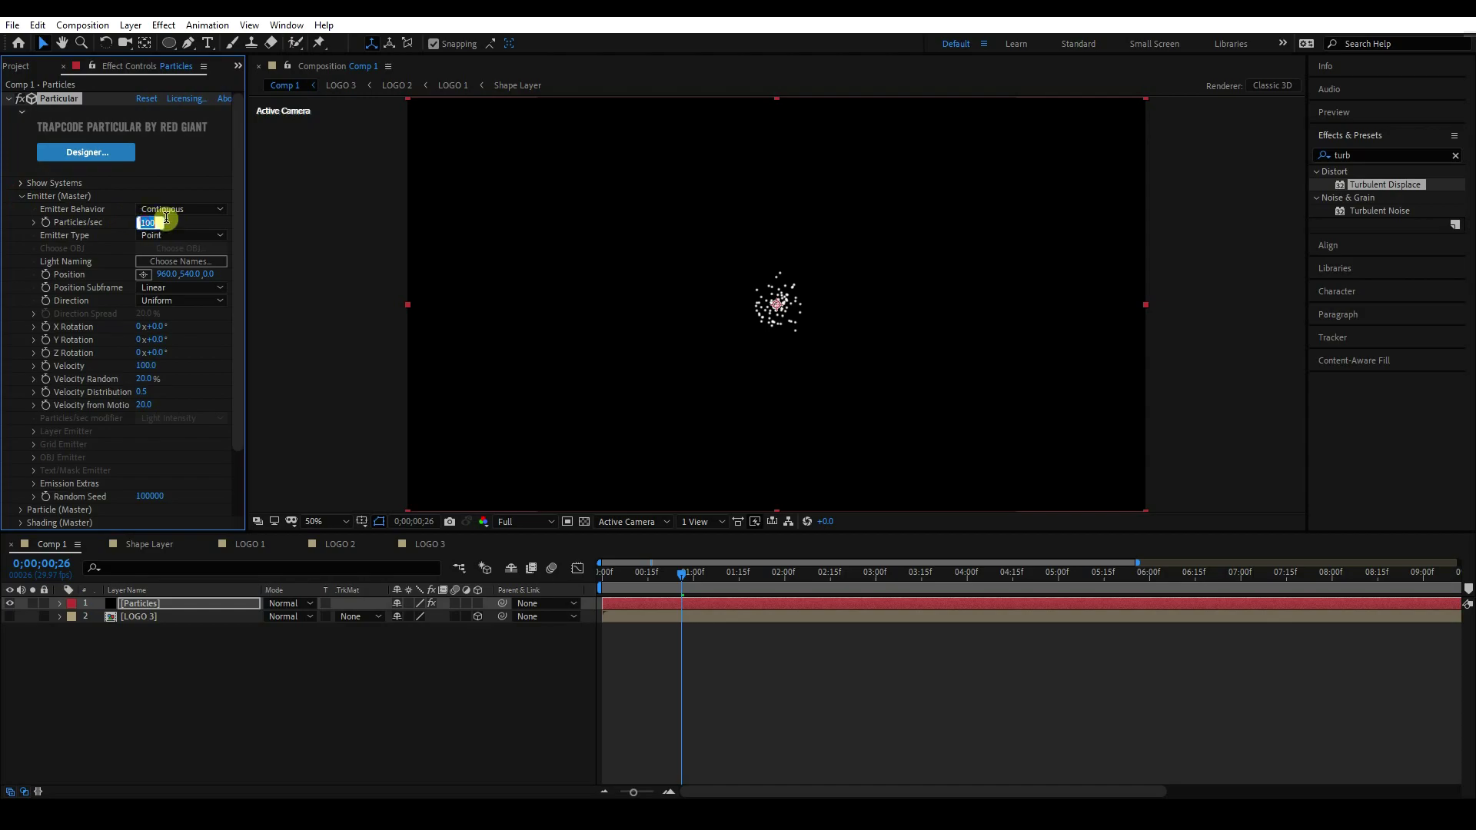
type("80000")
key("Return")
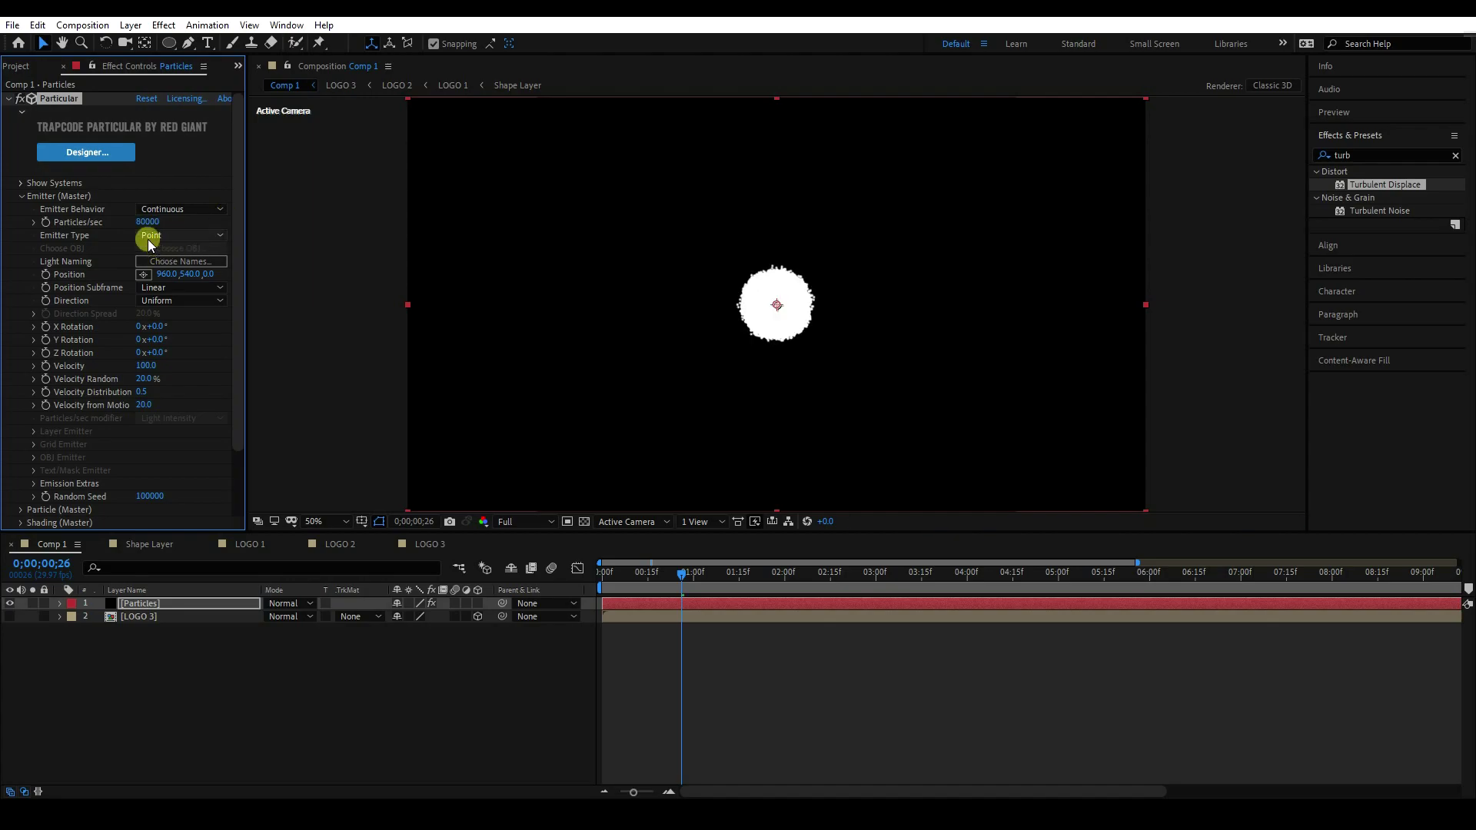
Step: Make the emitter a Layer emitter using the LOGO 3 layer
left_click(172, 238)
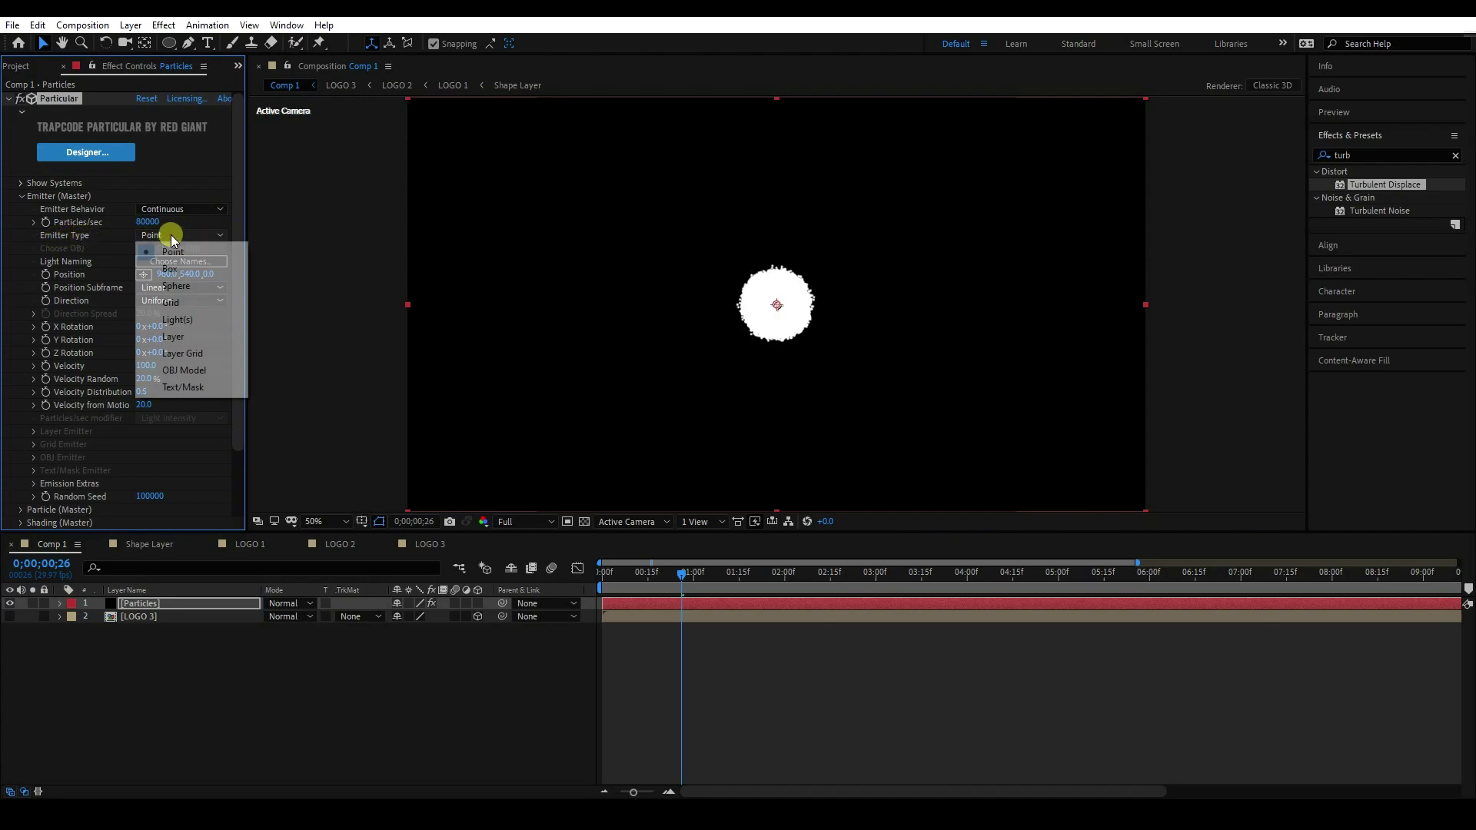
left_click(177, 342)
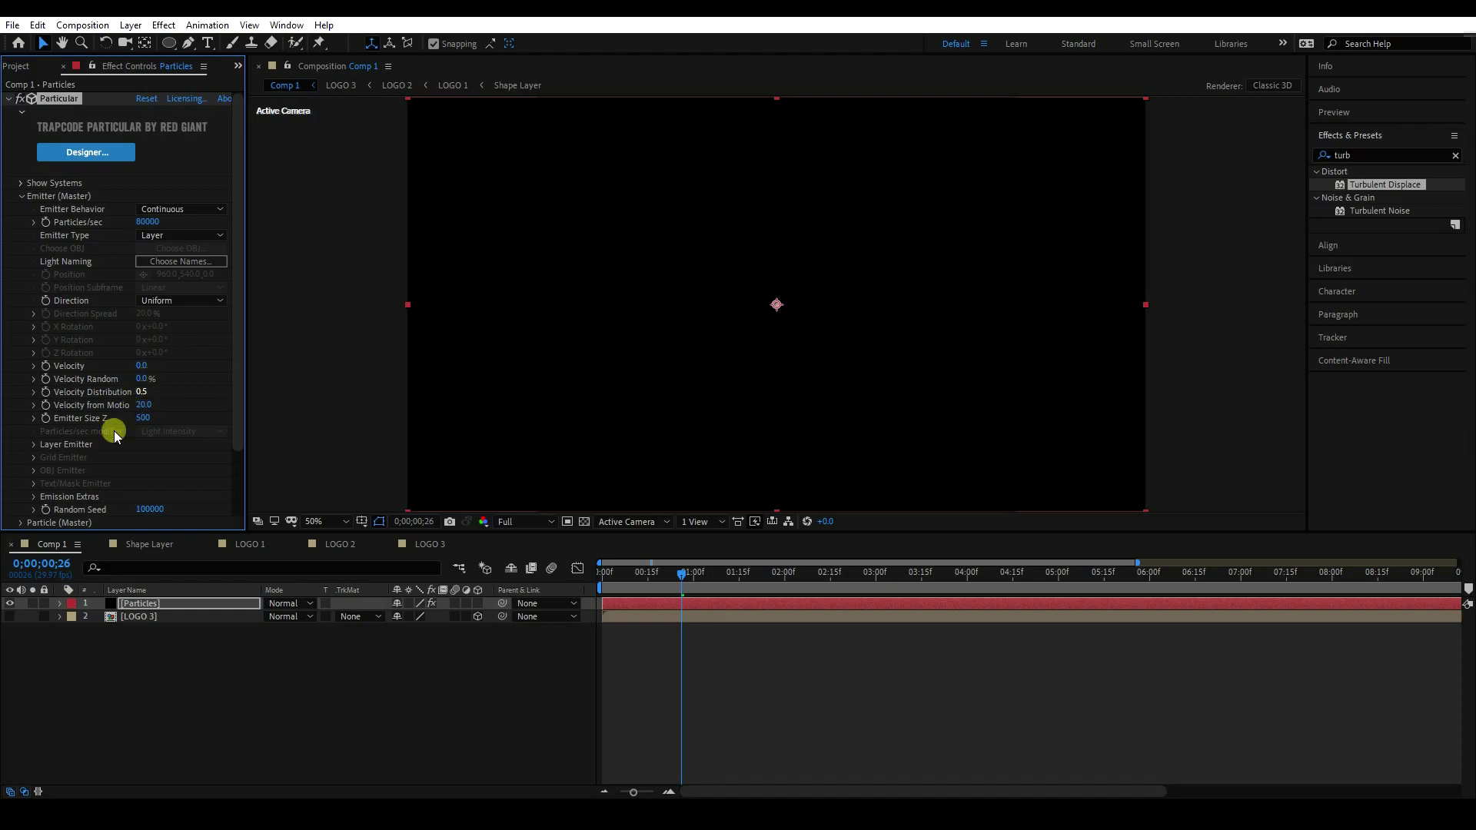
left_click(33, 445)
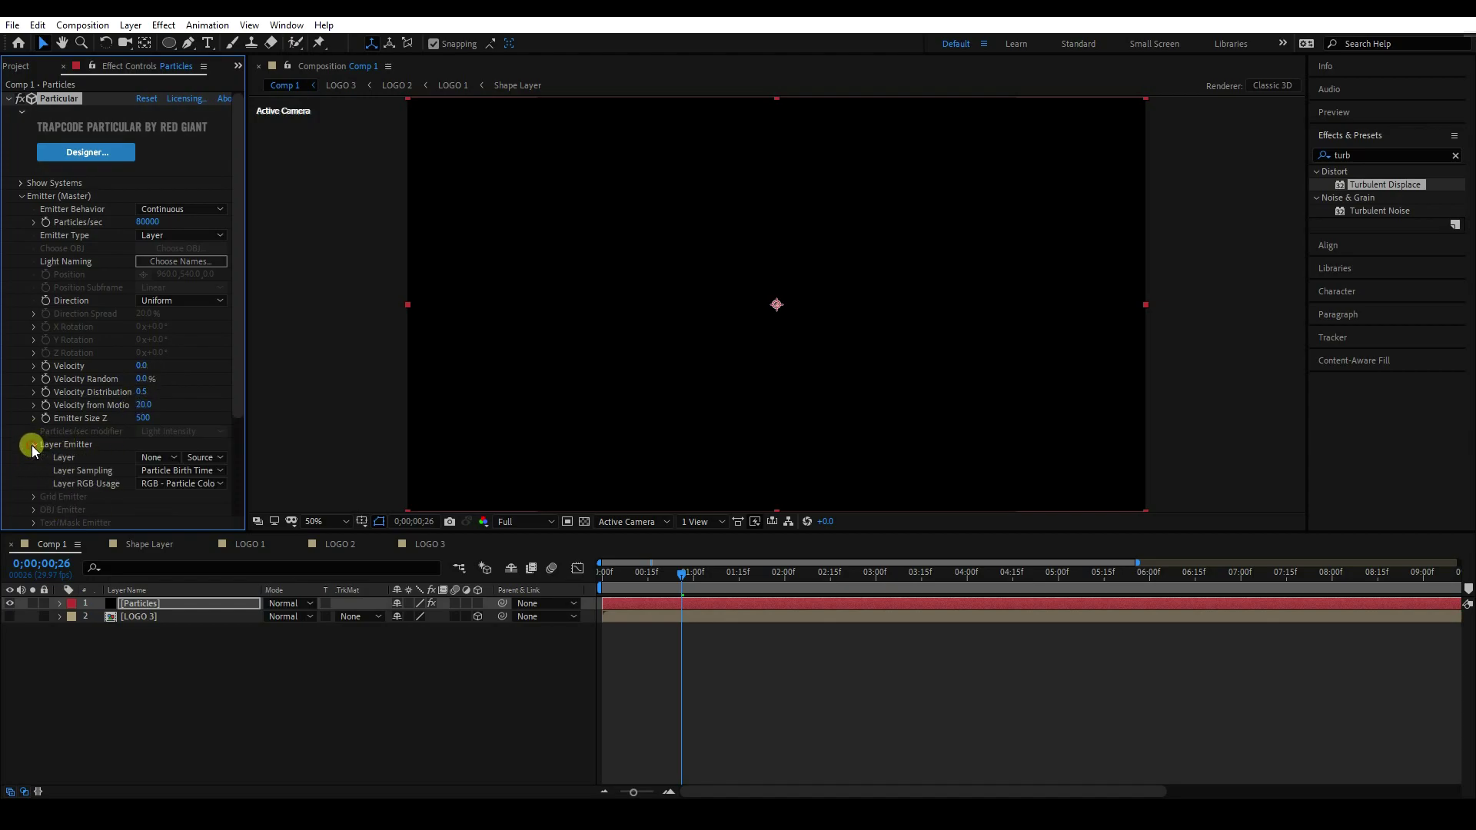
left_click(152, 457)
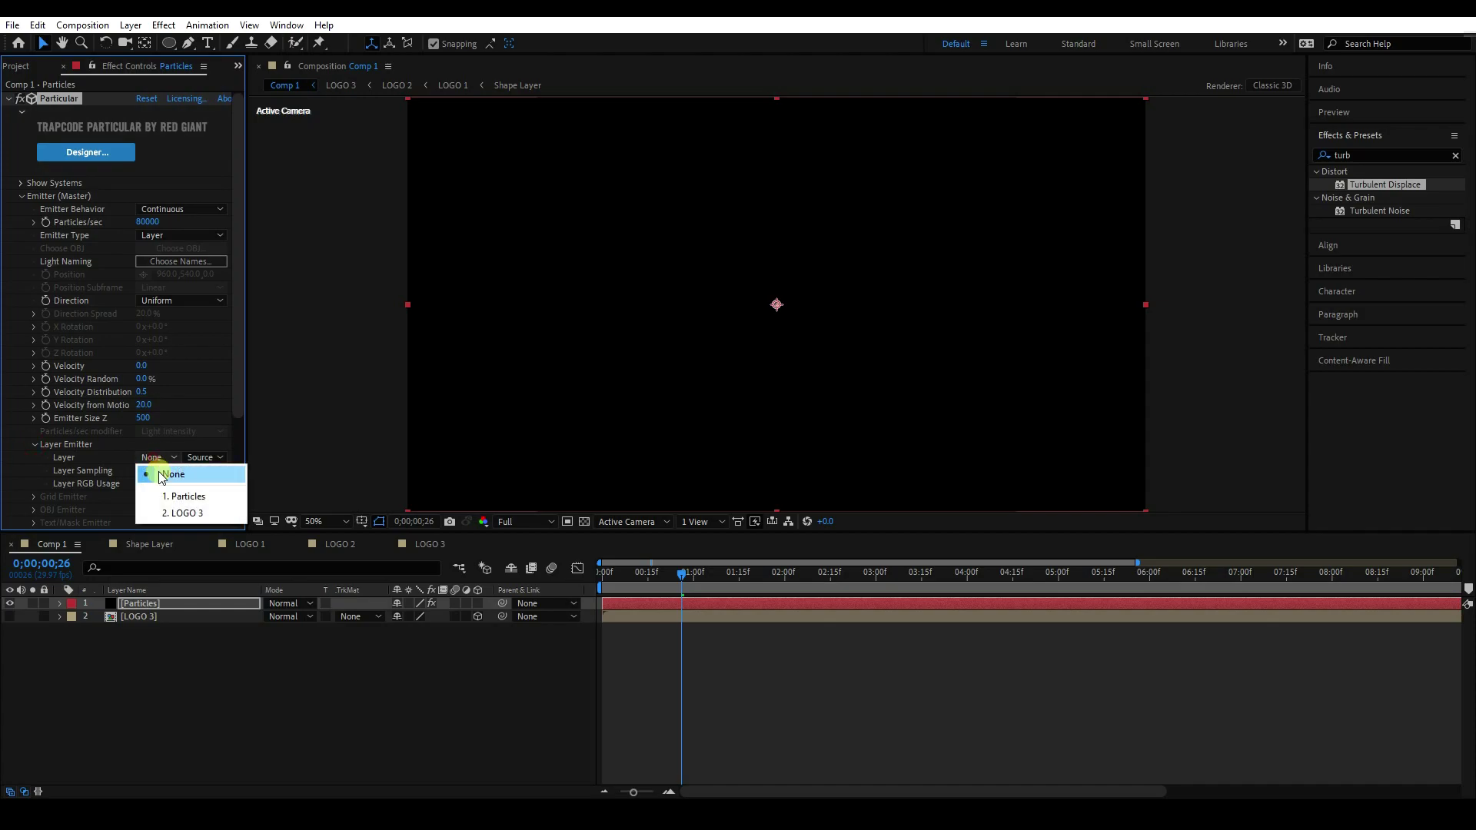
left_click(194, 514)
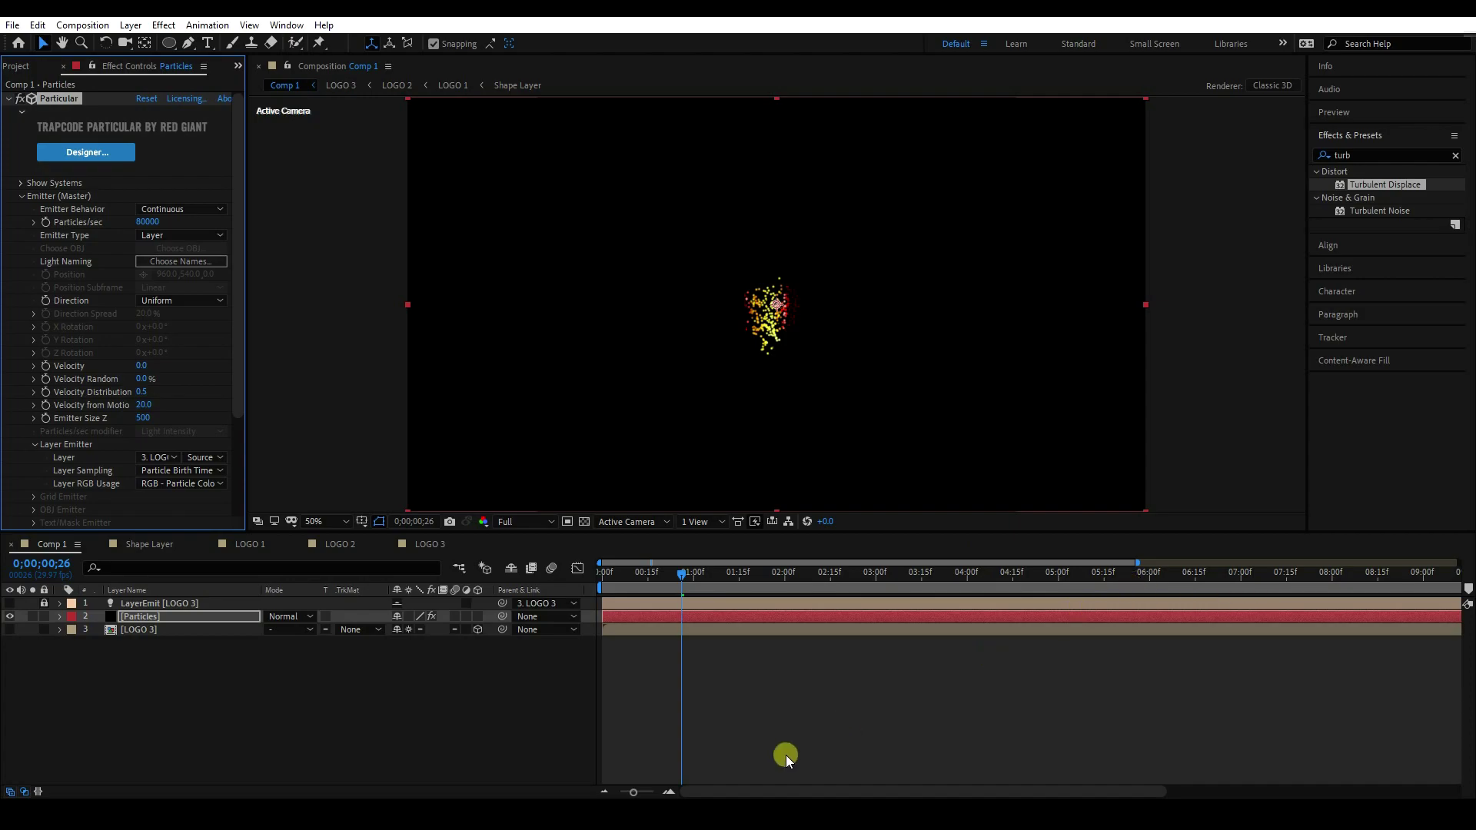
Step: At about 5 seconds, set Layer RGB Usage to RGB - XYZ Velocity + Col
left_click_drag(632, 792, 622, 793)
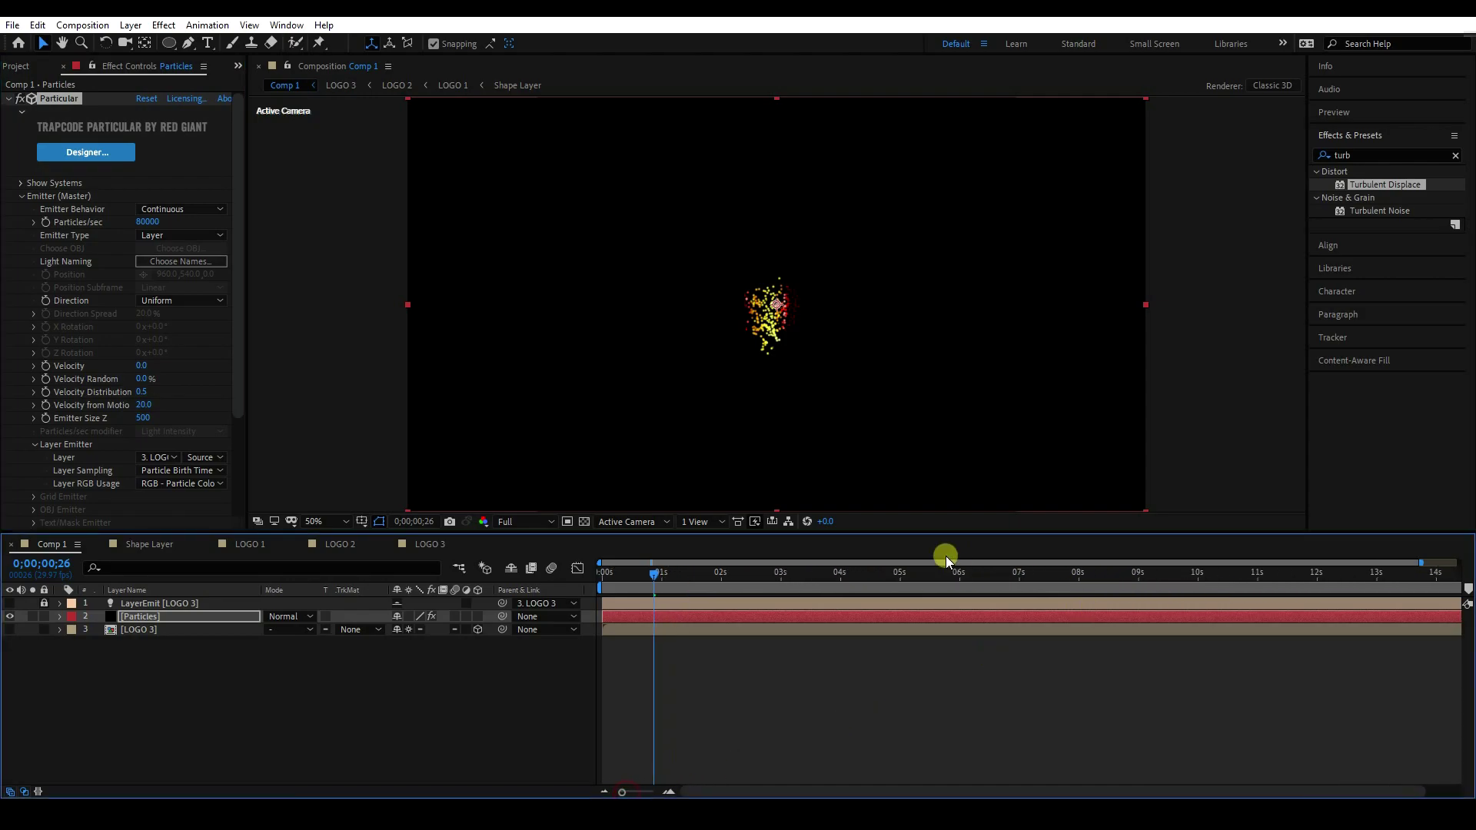
left_click(958, 574)
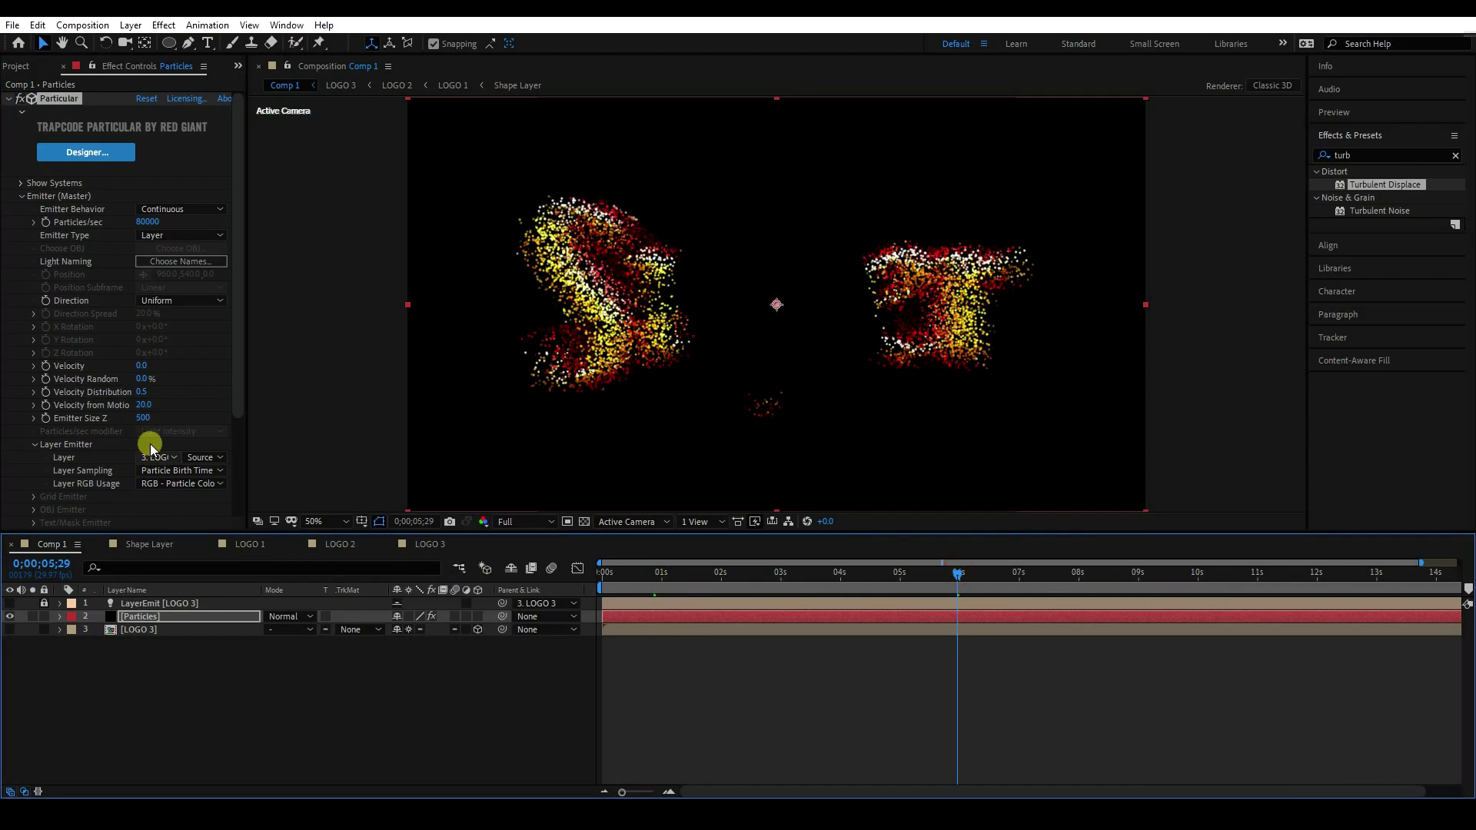
left_click(171, 483)
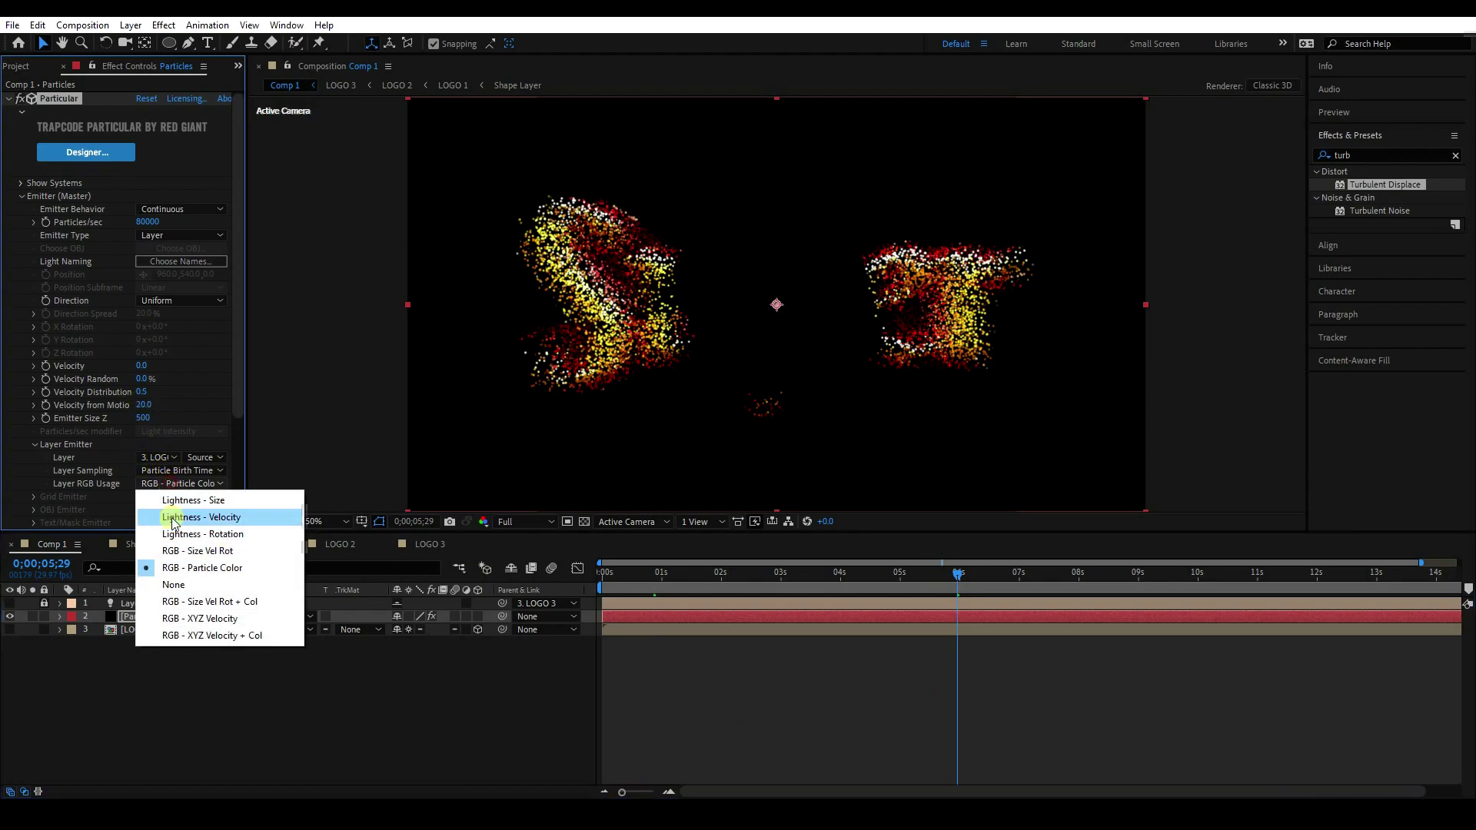
left_click(202, 638)
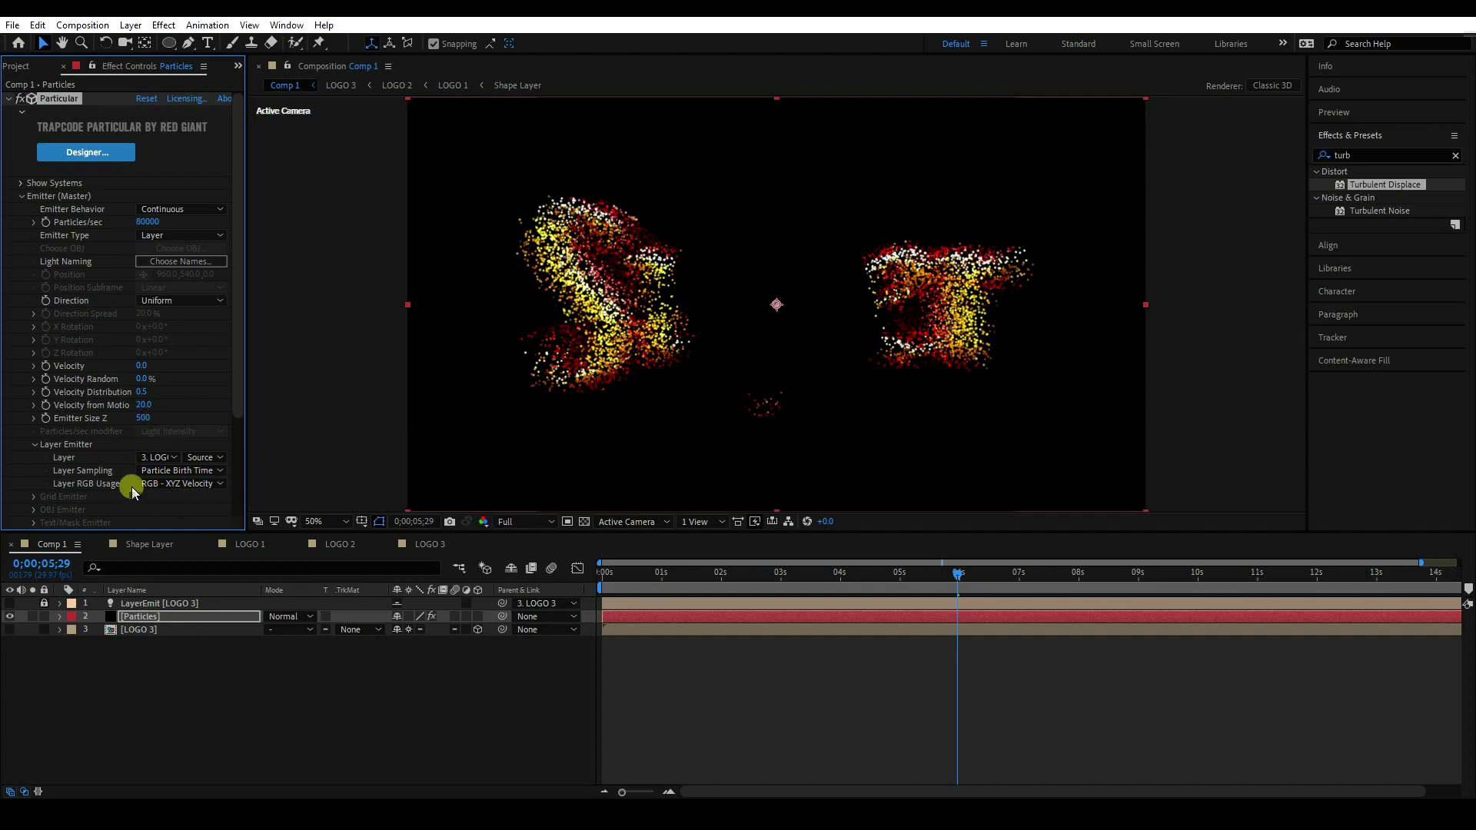
left_click_drag(248, 437, 290, 438)
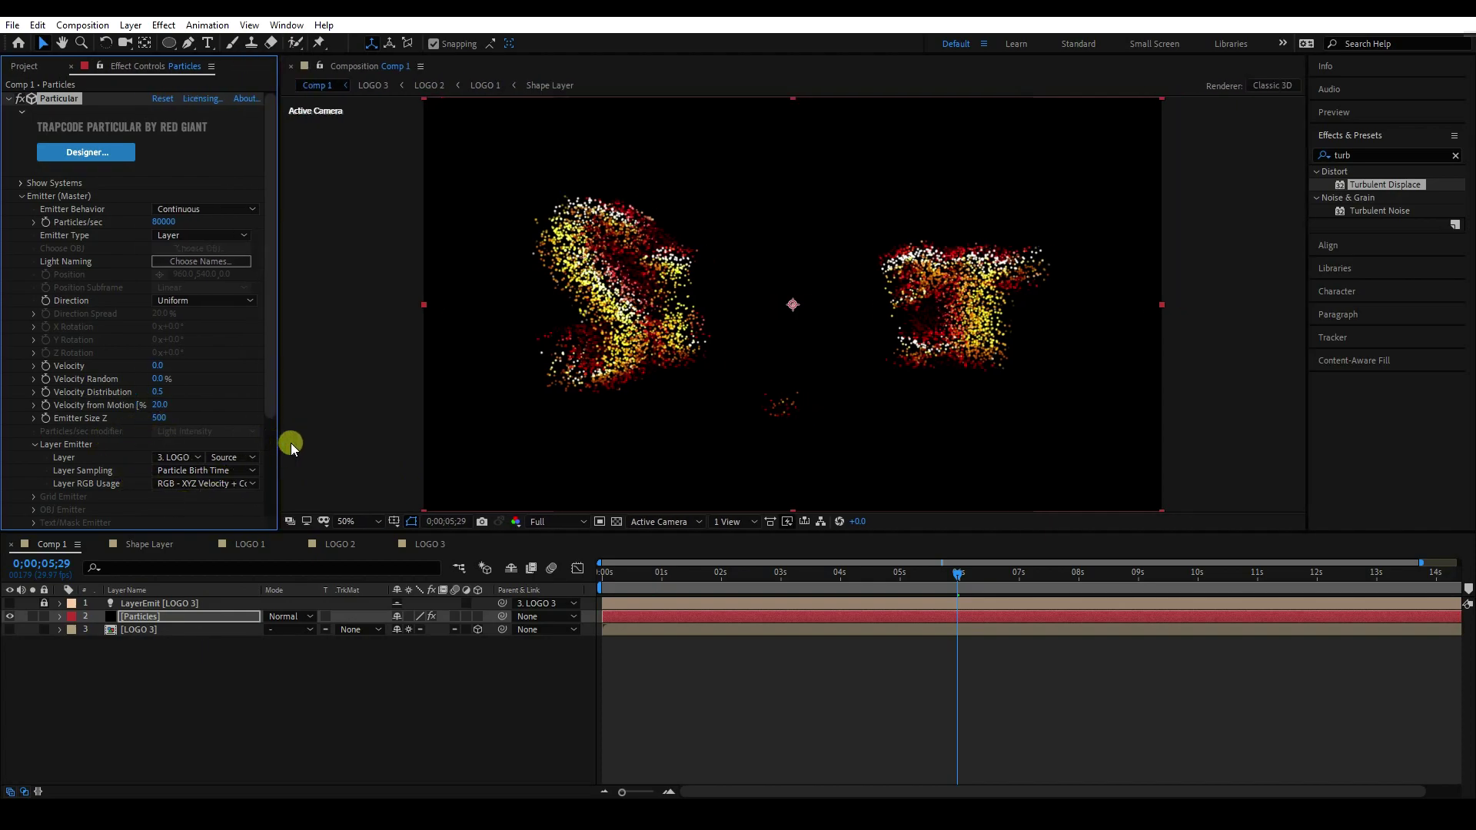
Step: Set Size Random to 50 and apply the descending Size over Life preset
left_click(21, 197)
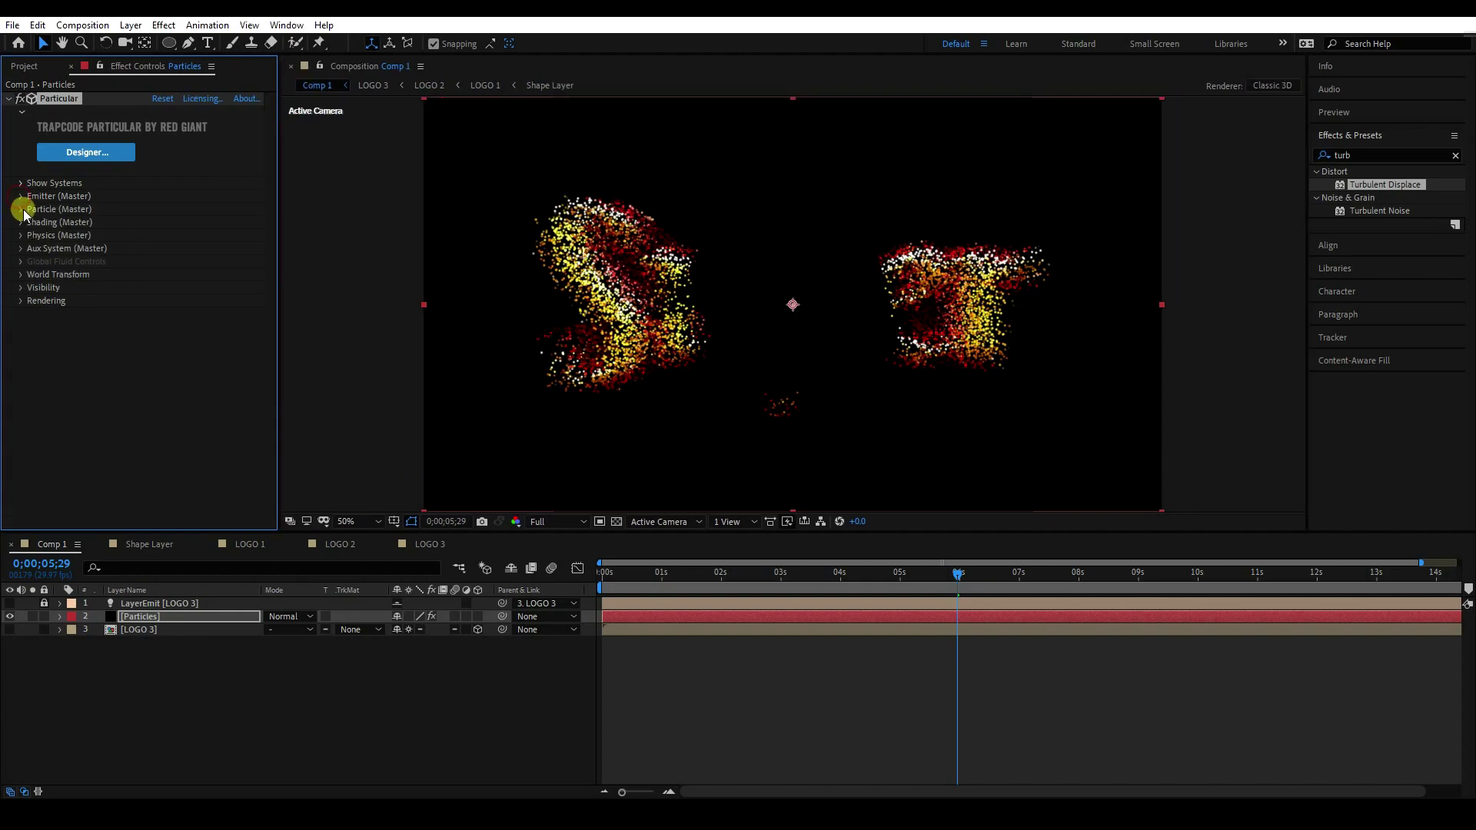
left_click(21, 209)
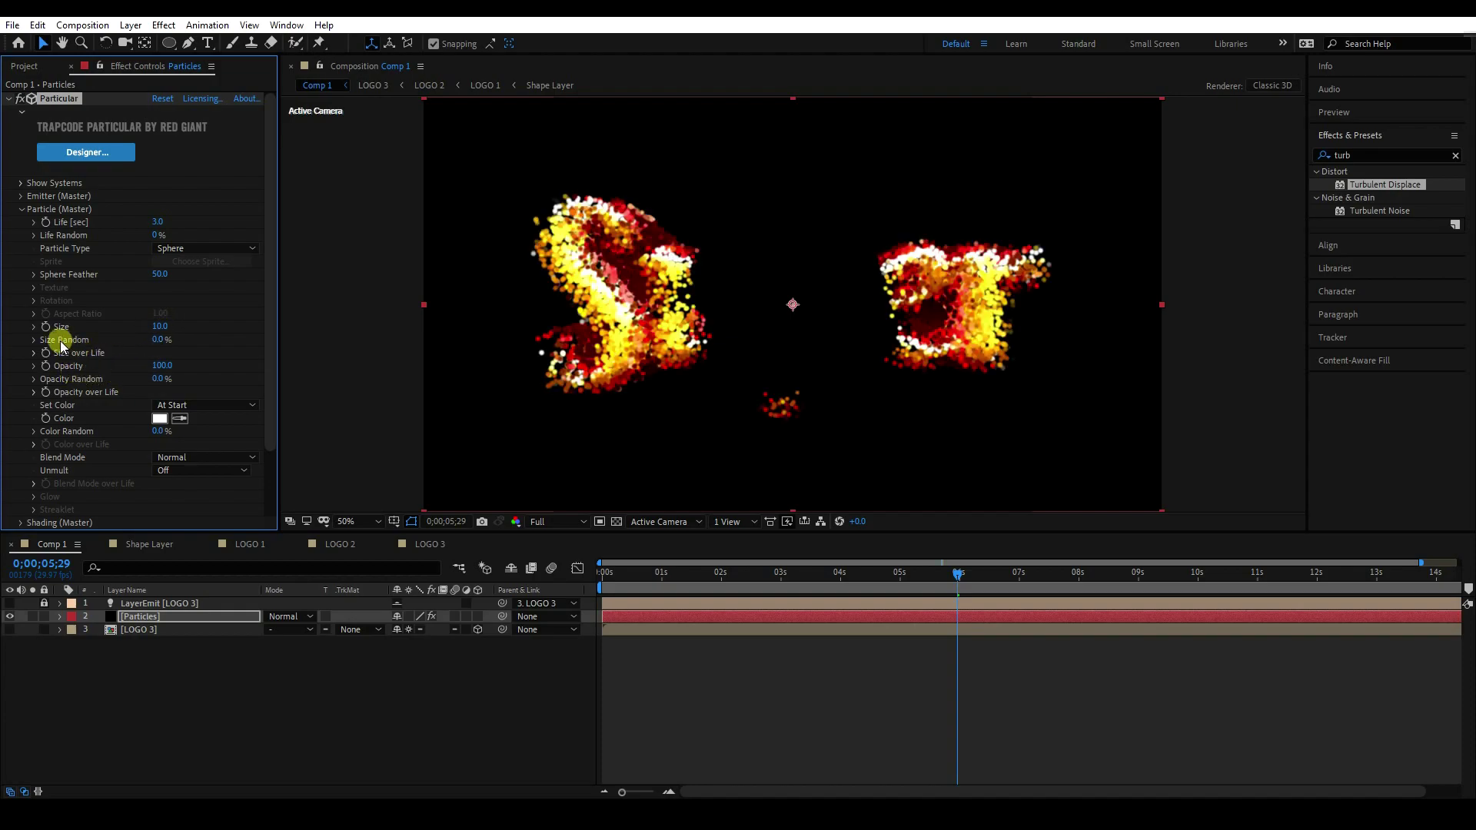
left_click(159, 339)
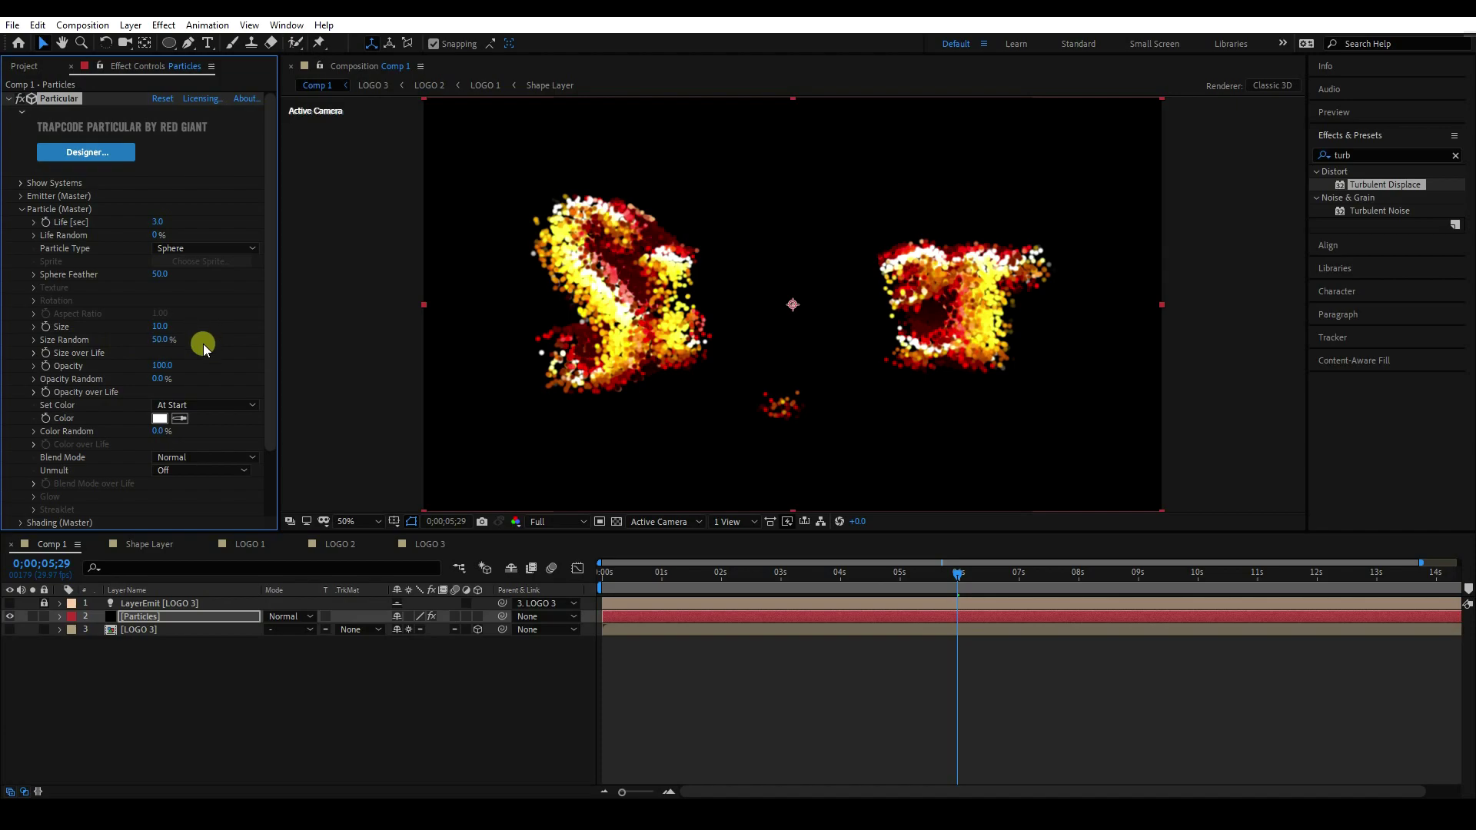
left_click(35, 355)
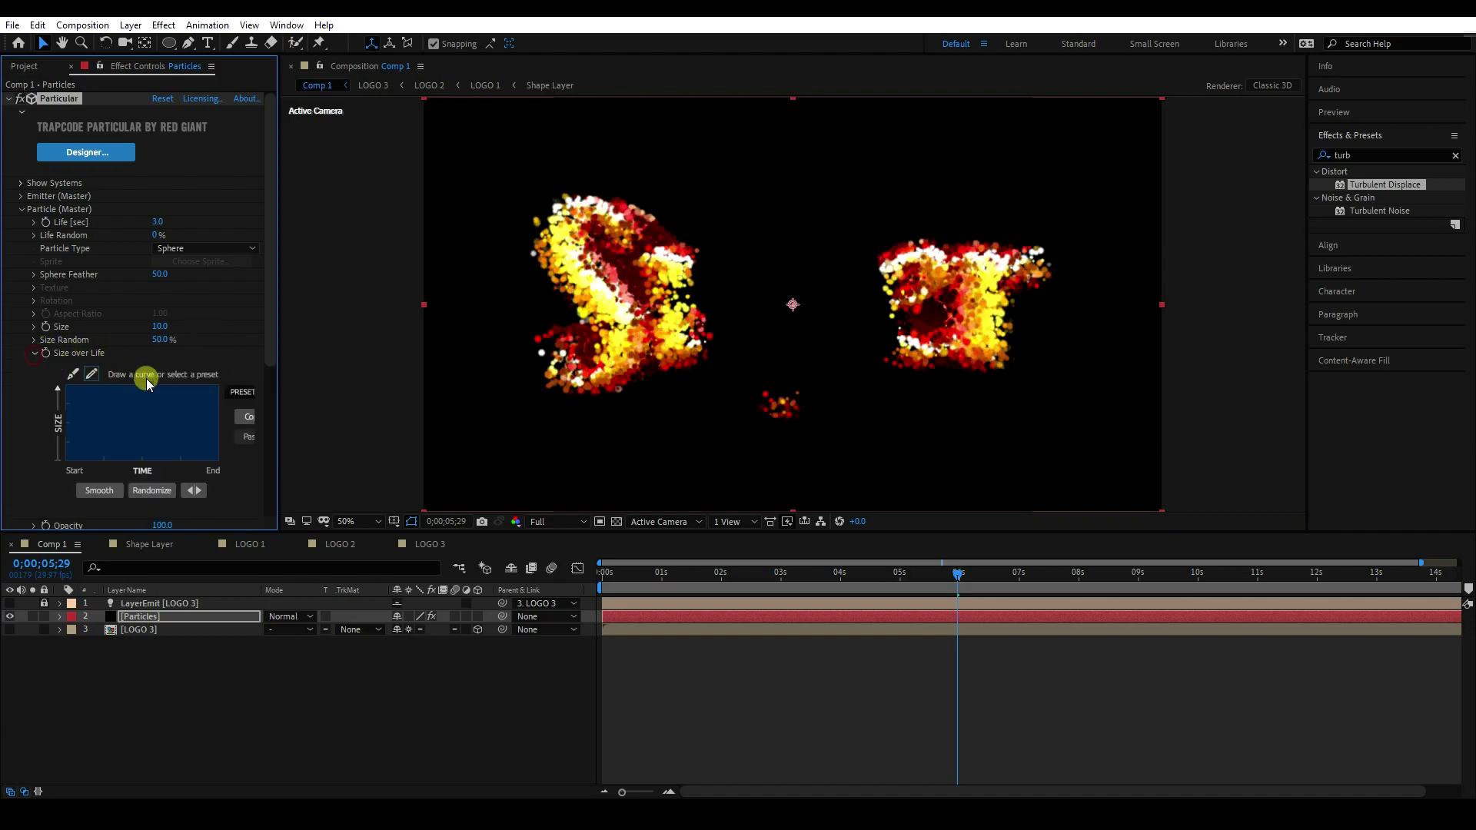
left_click_drag(279, 391, 330, 394)
left_click(271, 392)
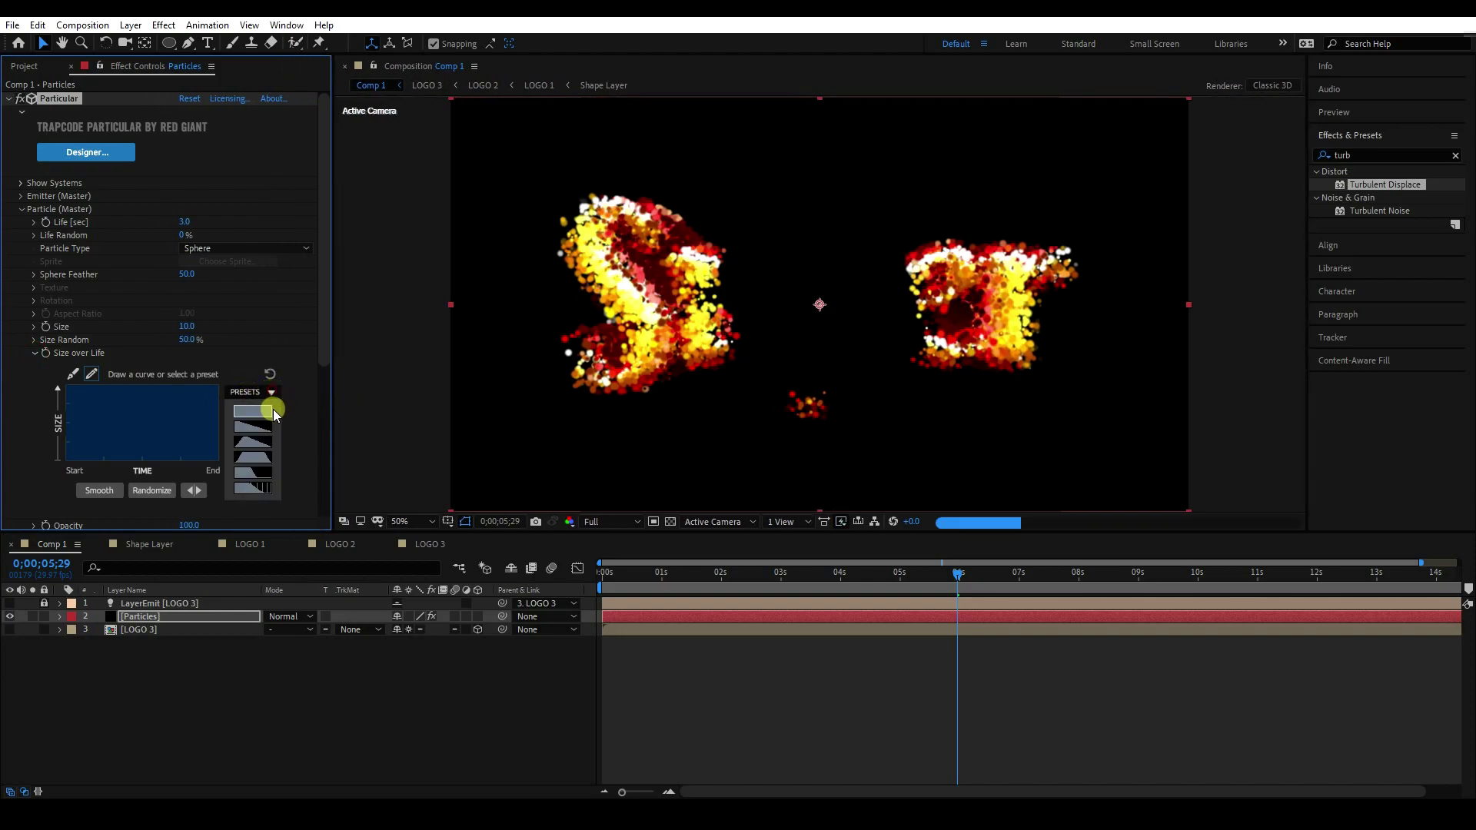
left_click(252, 435)
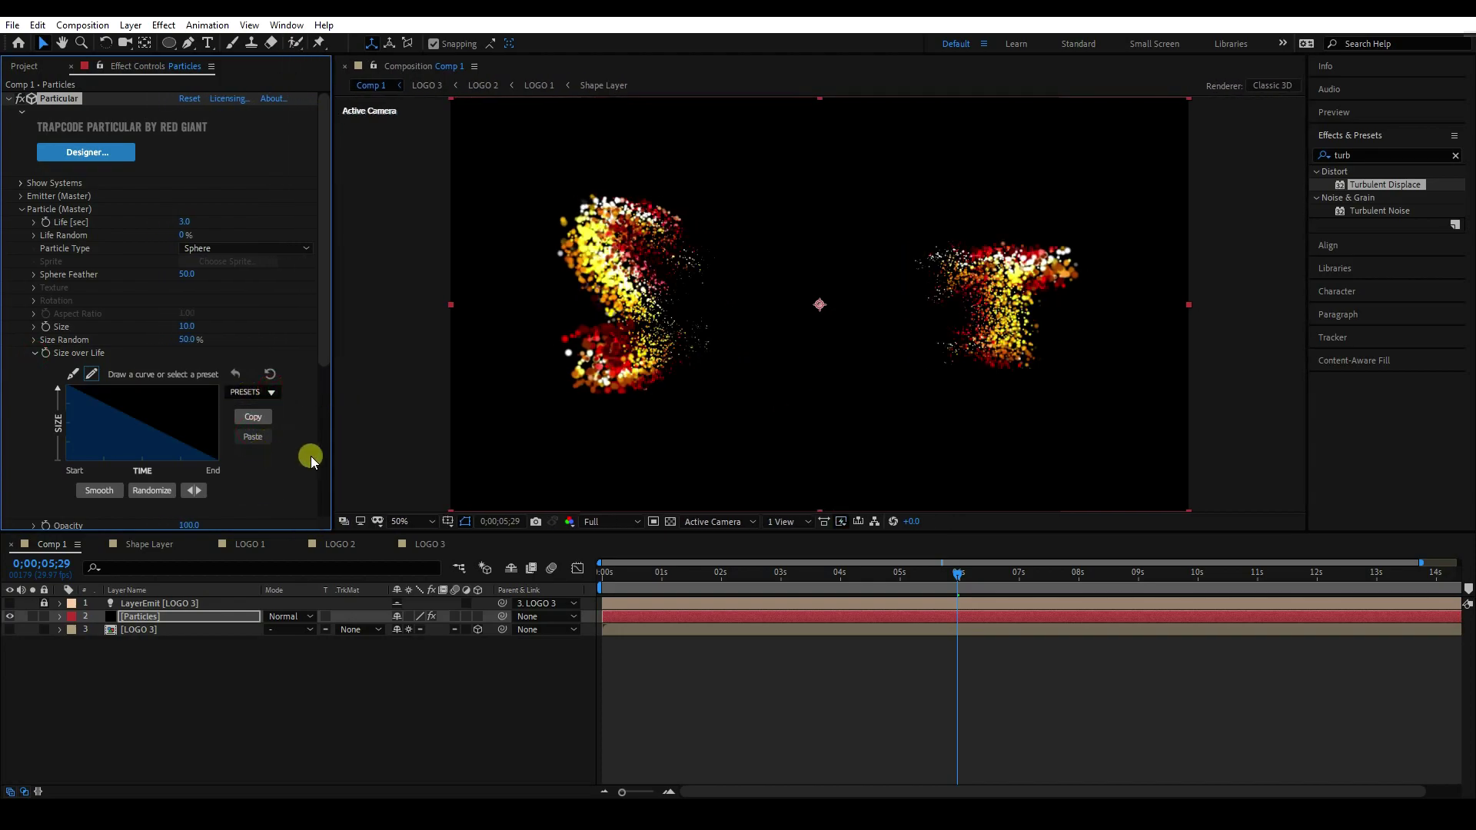
Step: Apply the descending Opacity over Life preset so particles fade, playhead at 0;00;04;26
left_click(35, 353)
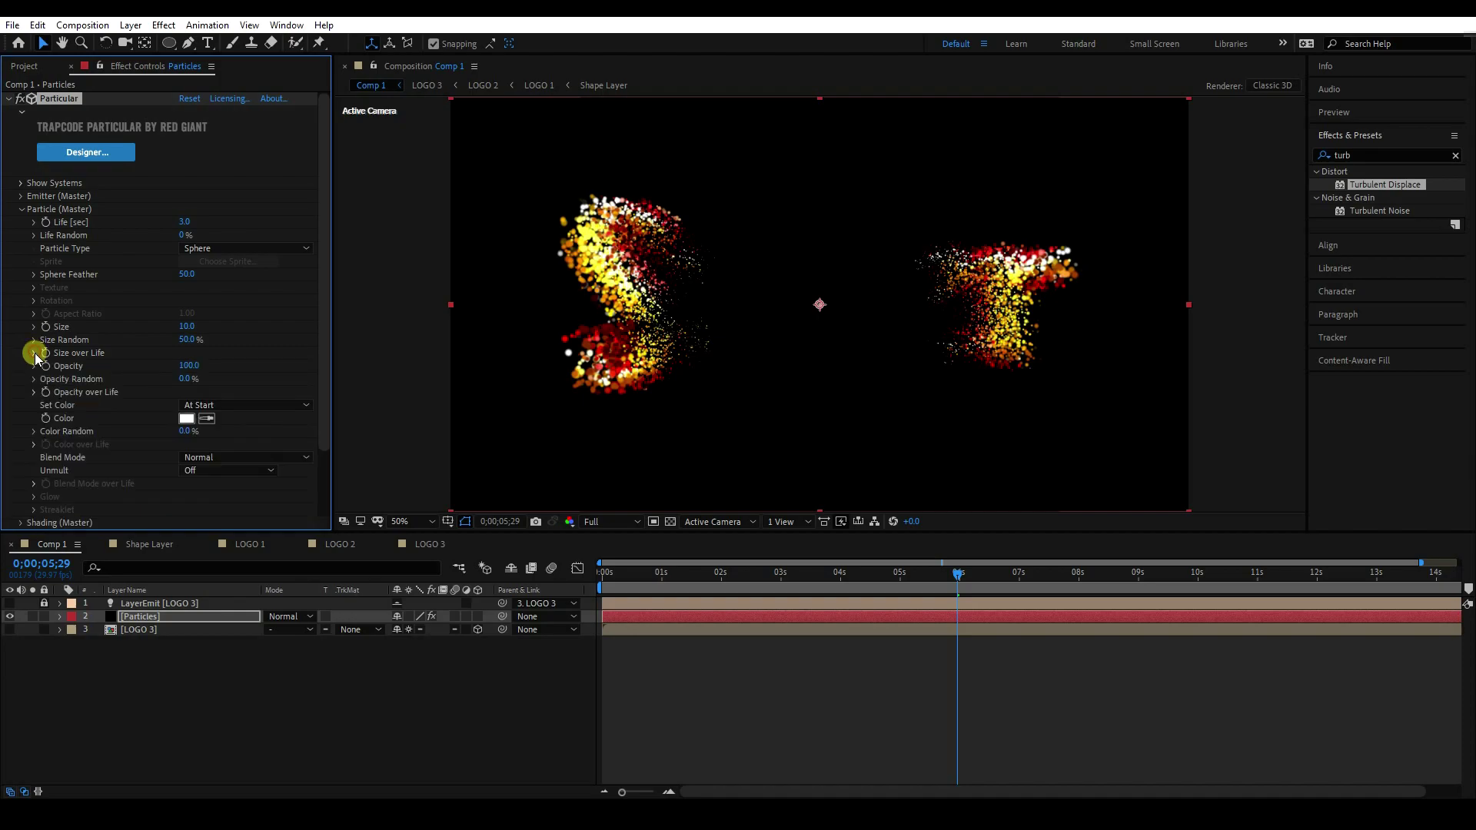
left_click(33, 392)
left_click(253, 403)
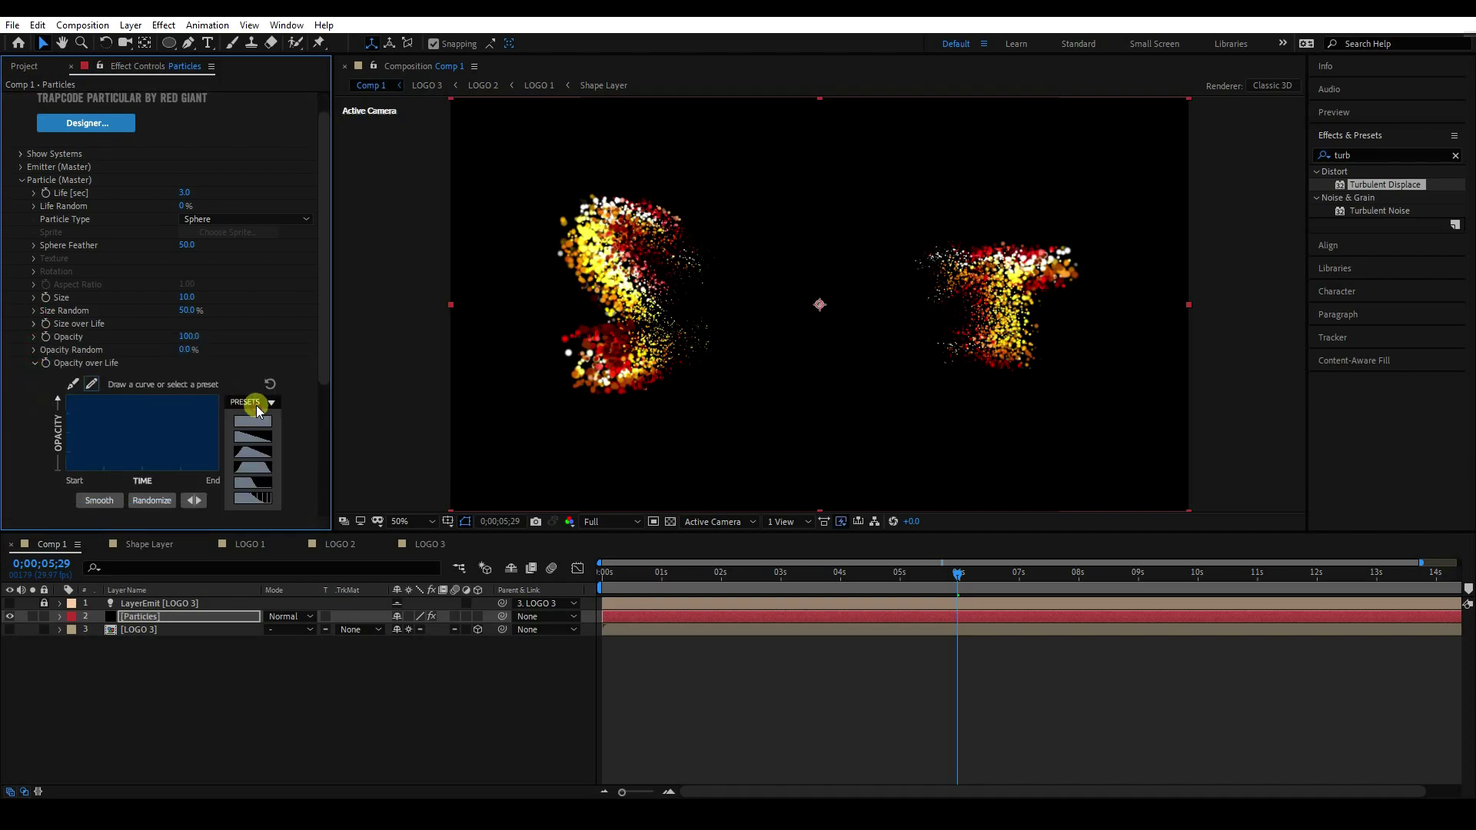
left_click(256, 404)
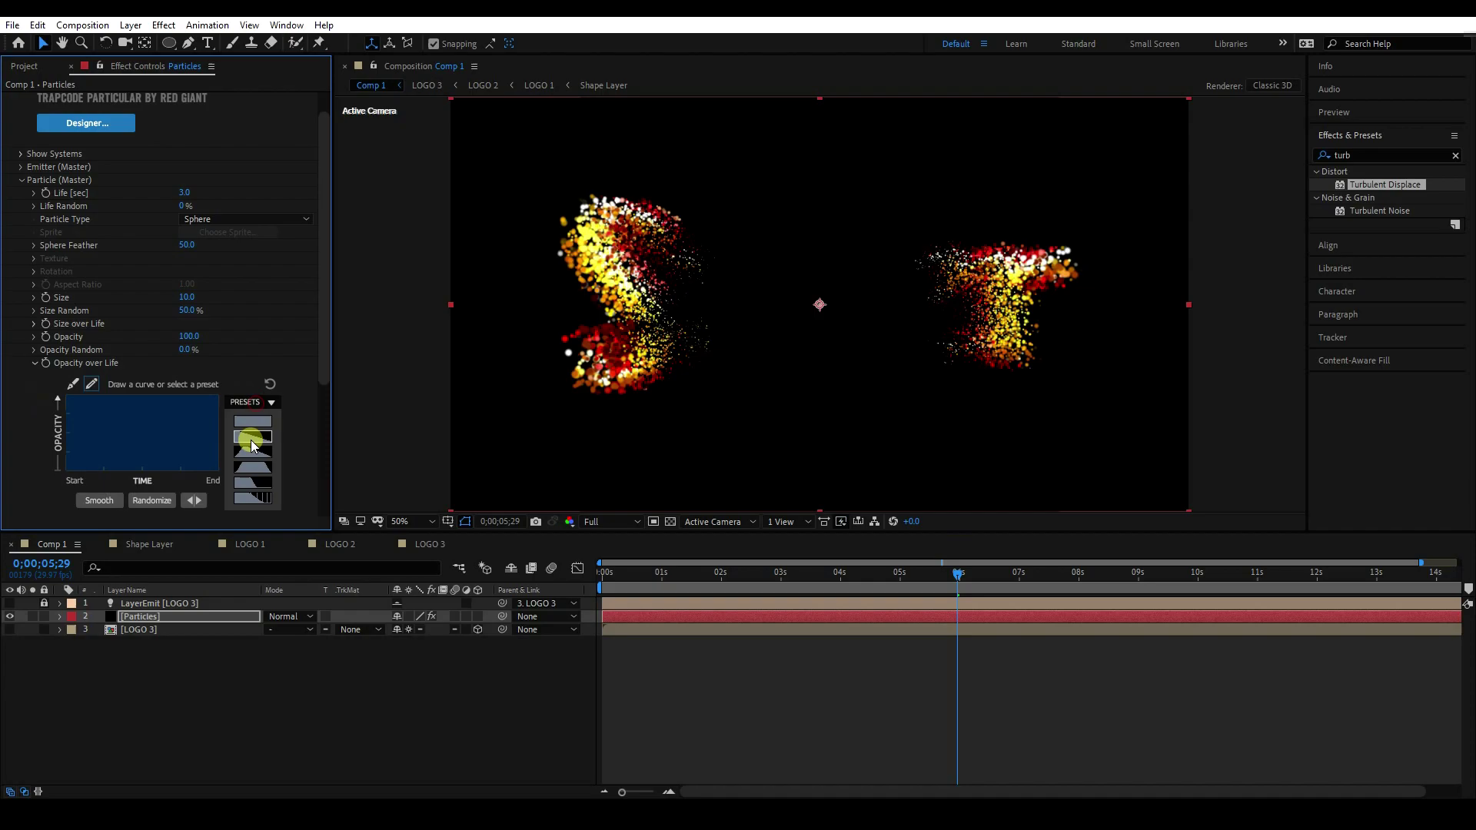
left_click(251, 446)
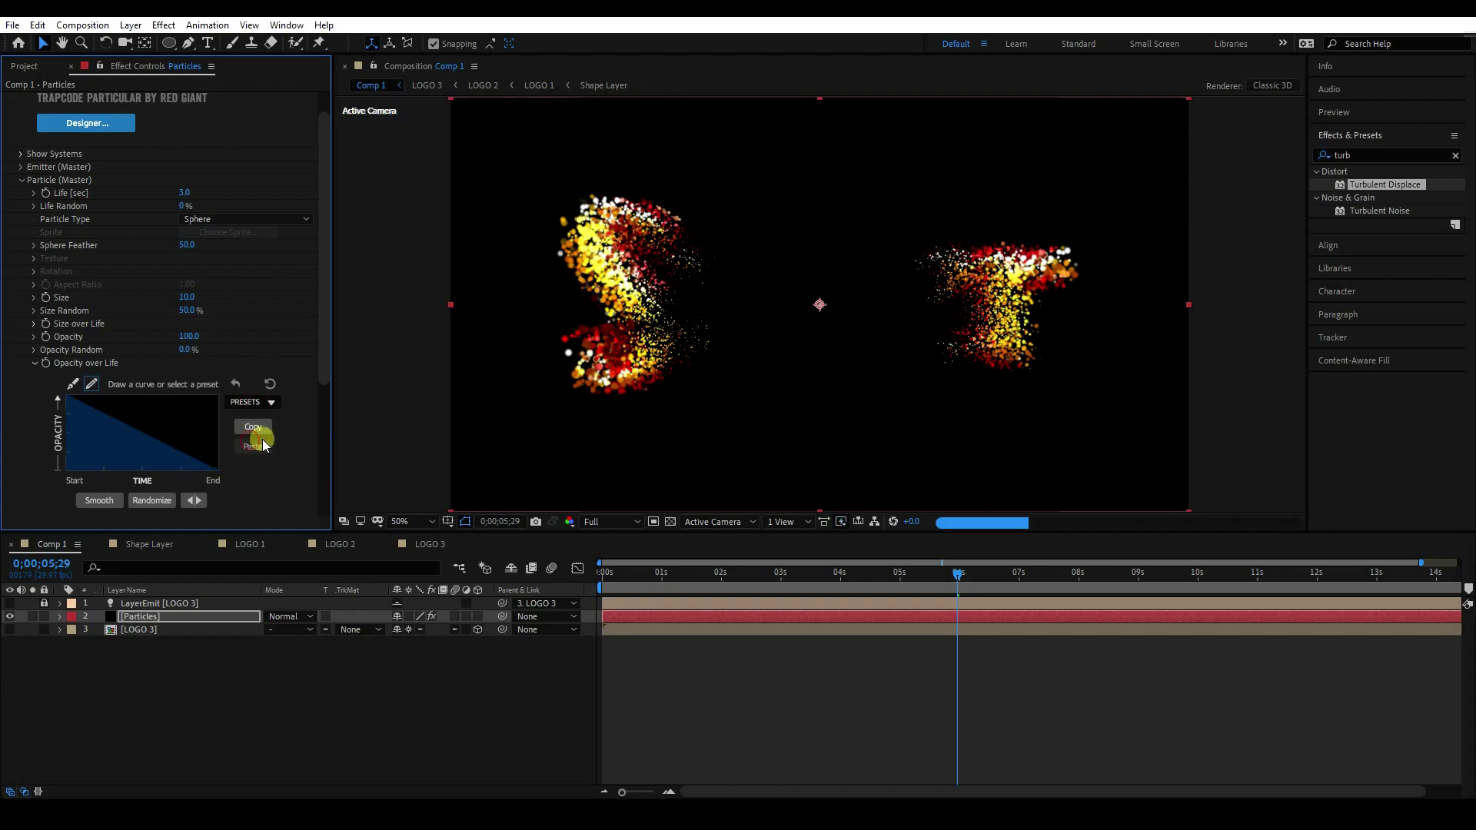
left_click(34, 362)
left_click(892, 575)
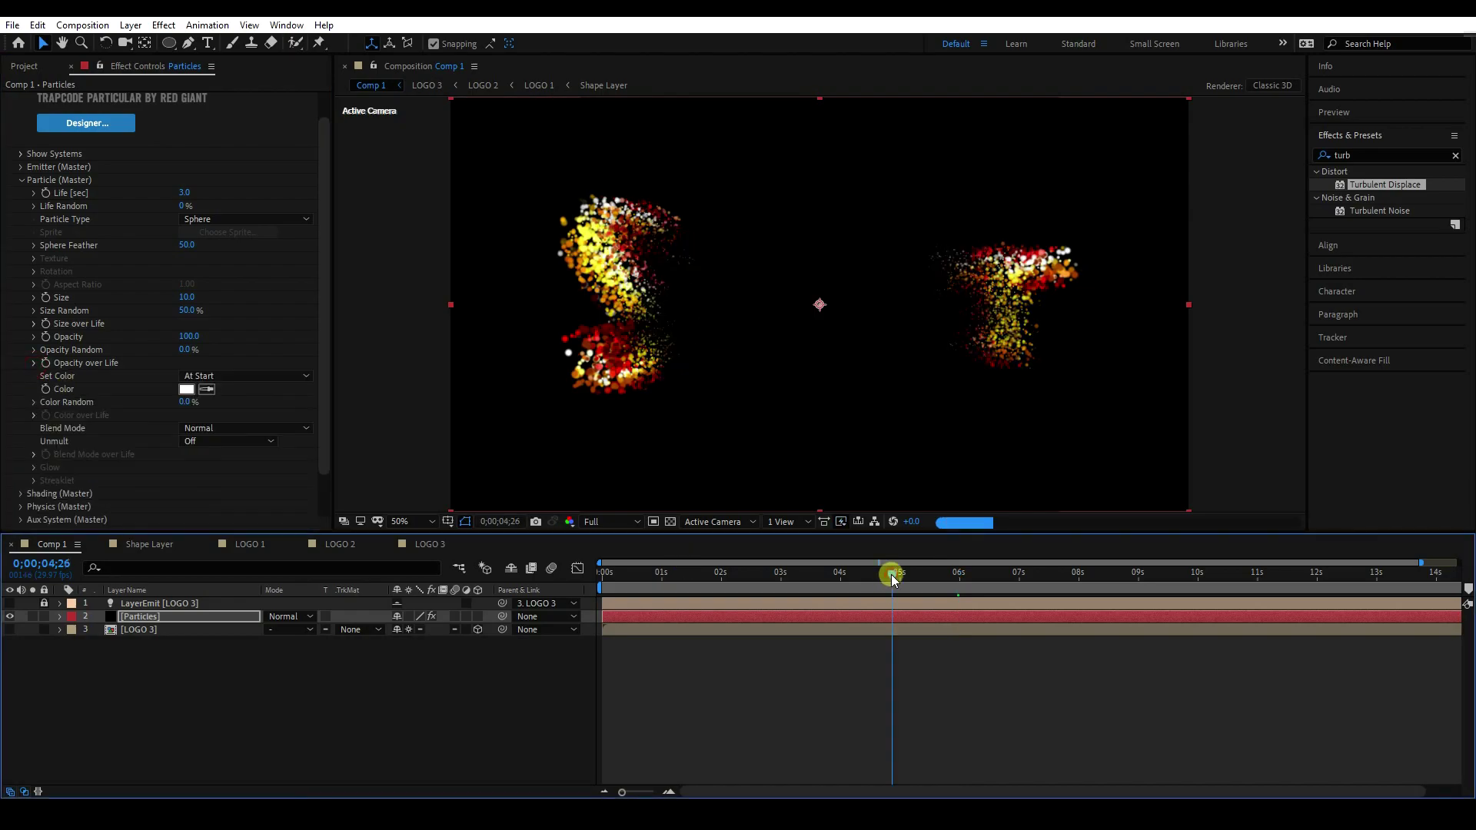
Step: Save the project and collapse the Particle settings
left_click(13, 24)
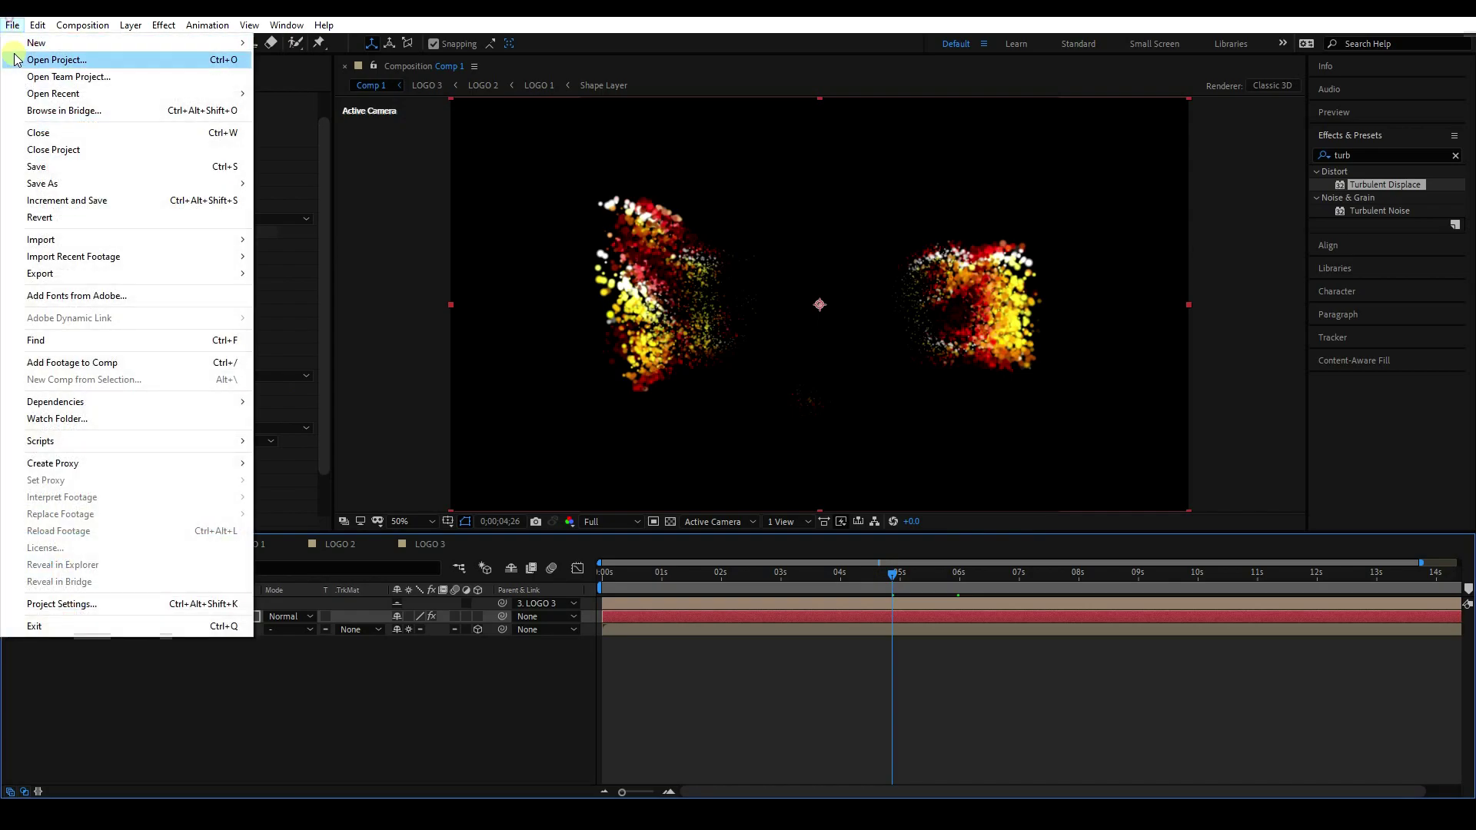
left_click(37, 167)
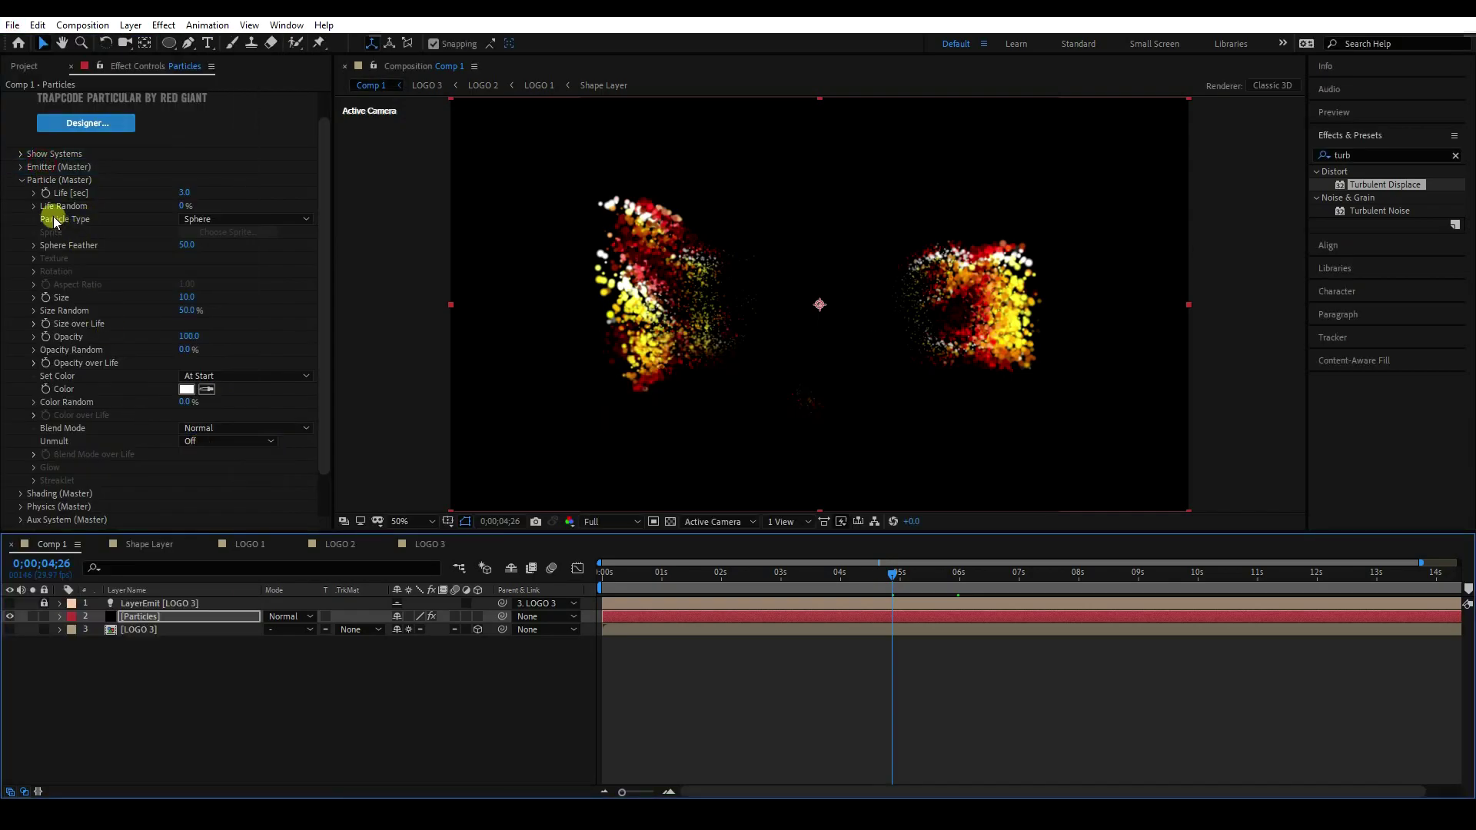
left_click(26, 181)
left_click(22, 181)
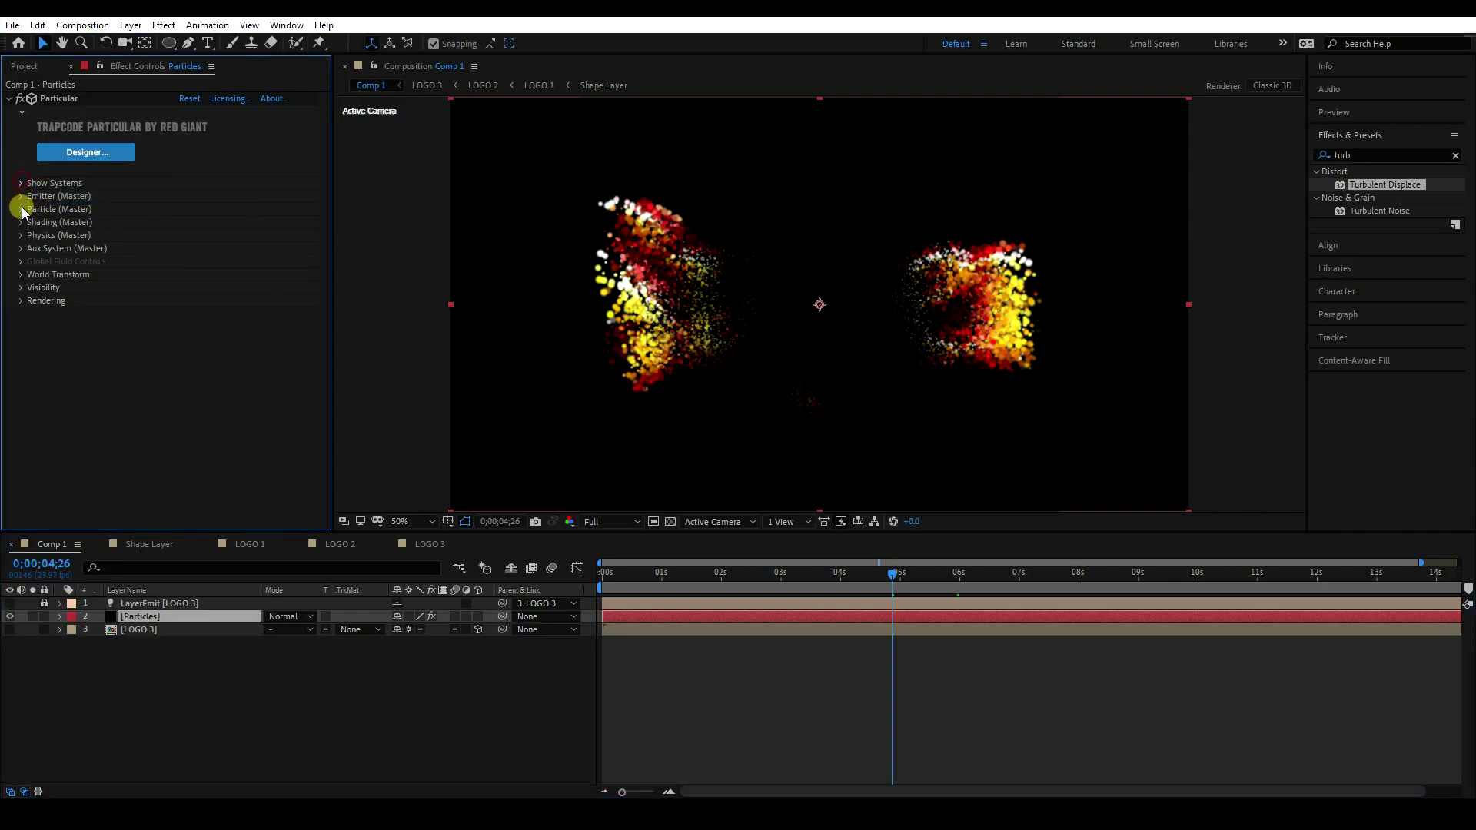
Step: Set Shadowlet for Main to On in Shading (Master)
left_click(21, 223)
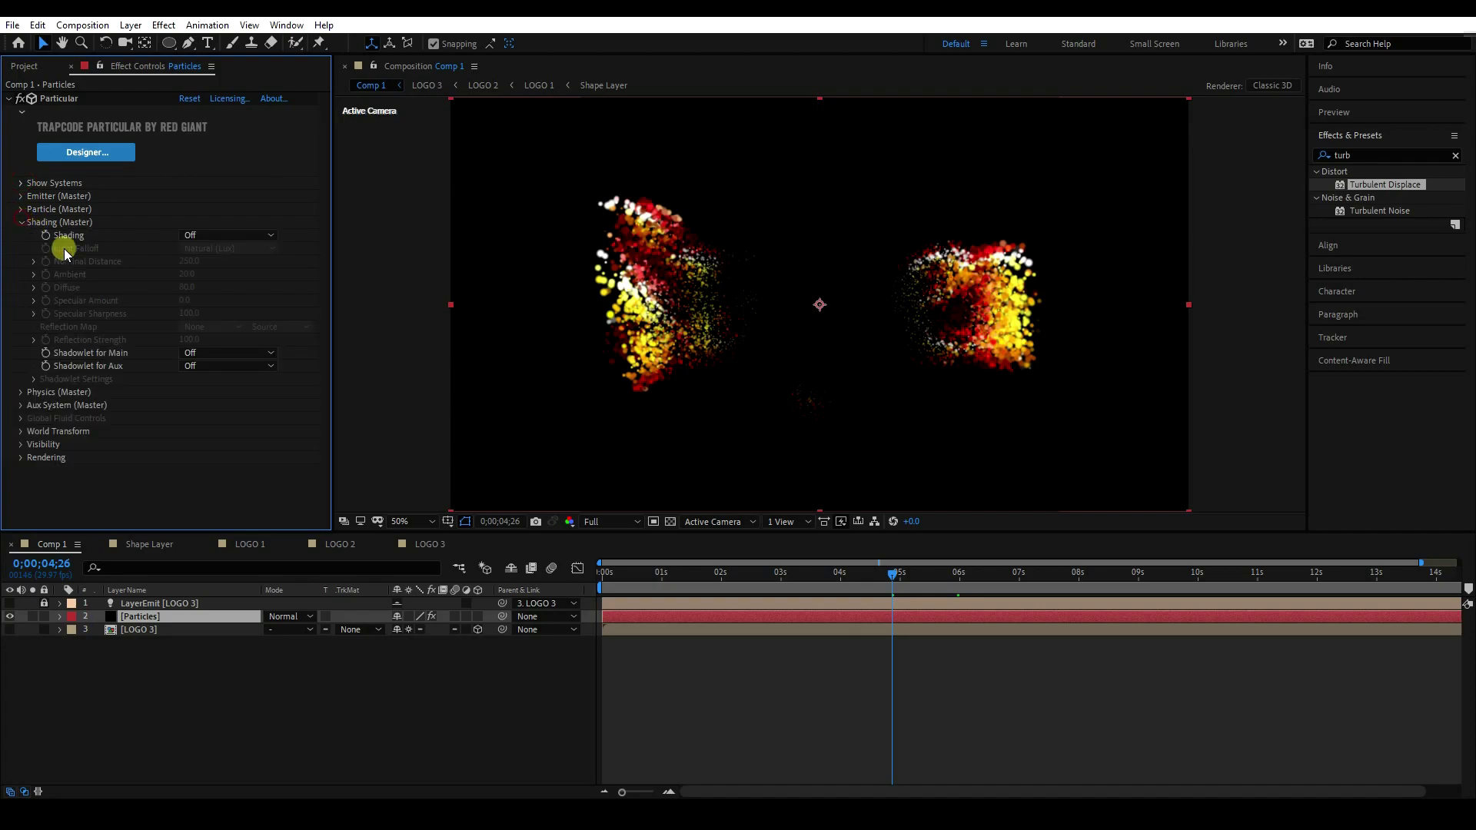
left_click(209, 352)
left_click(213, 388)
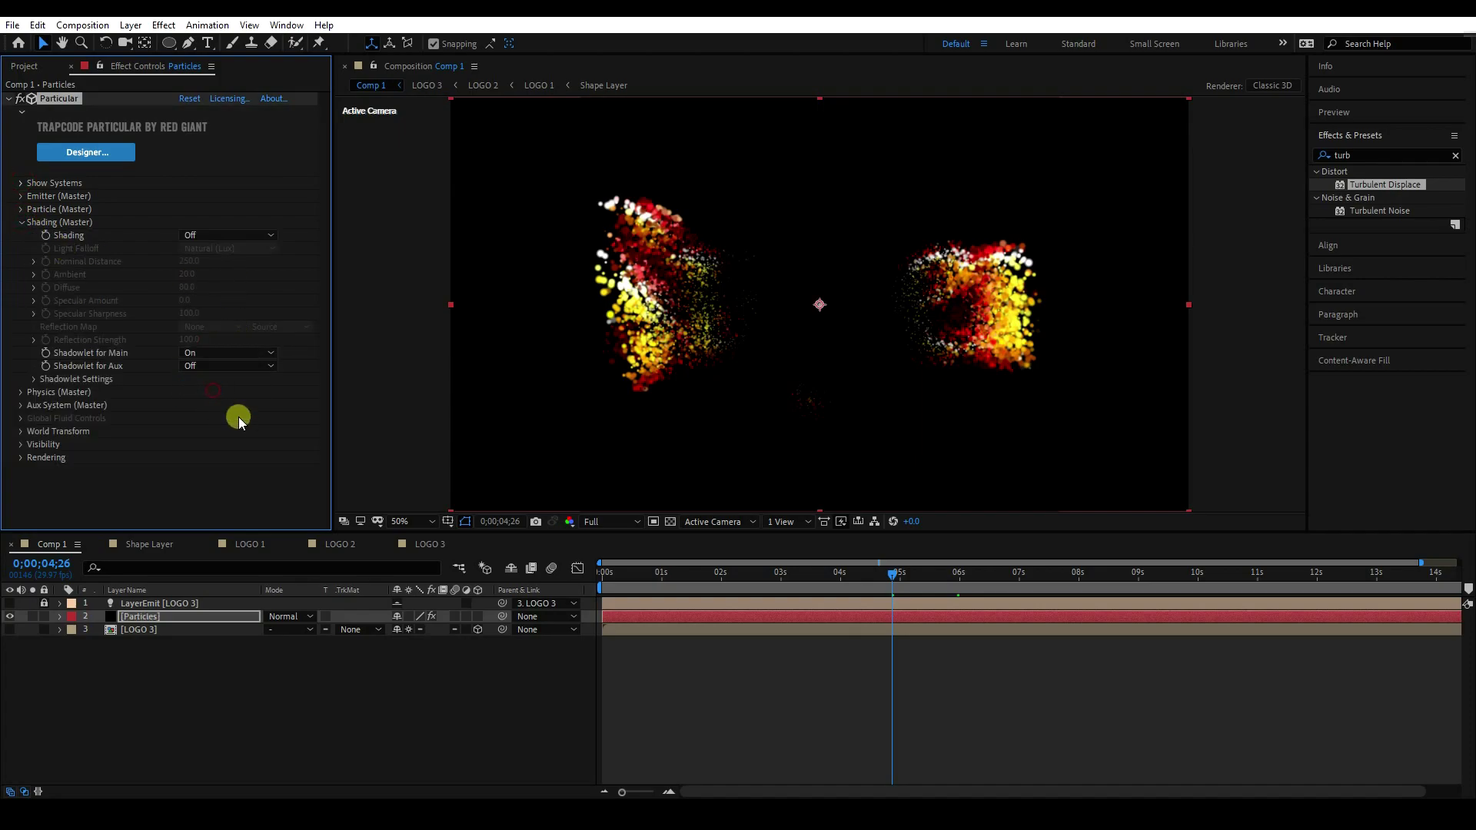
left_click(21, 223)
Step: Expand Physics > Air > Turbulence Field to review its settings
left_click(21, 235)
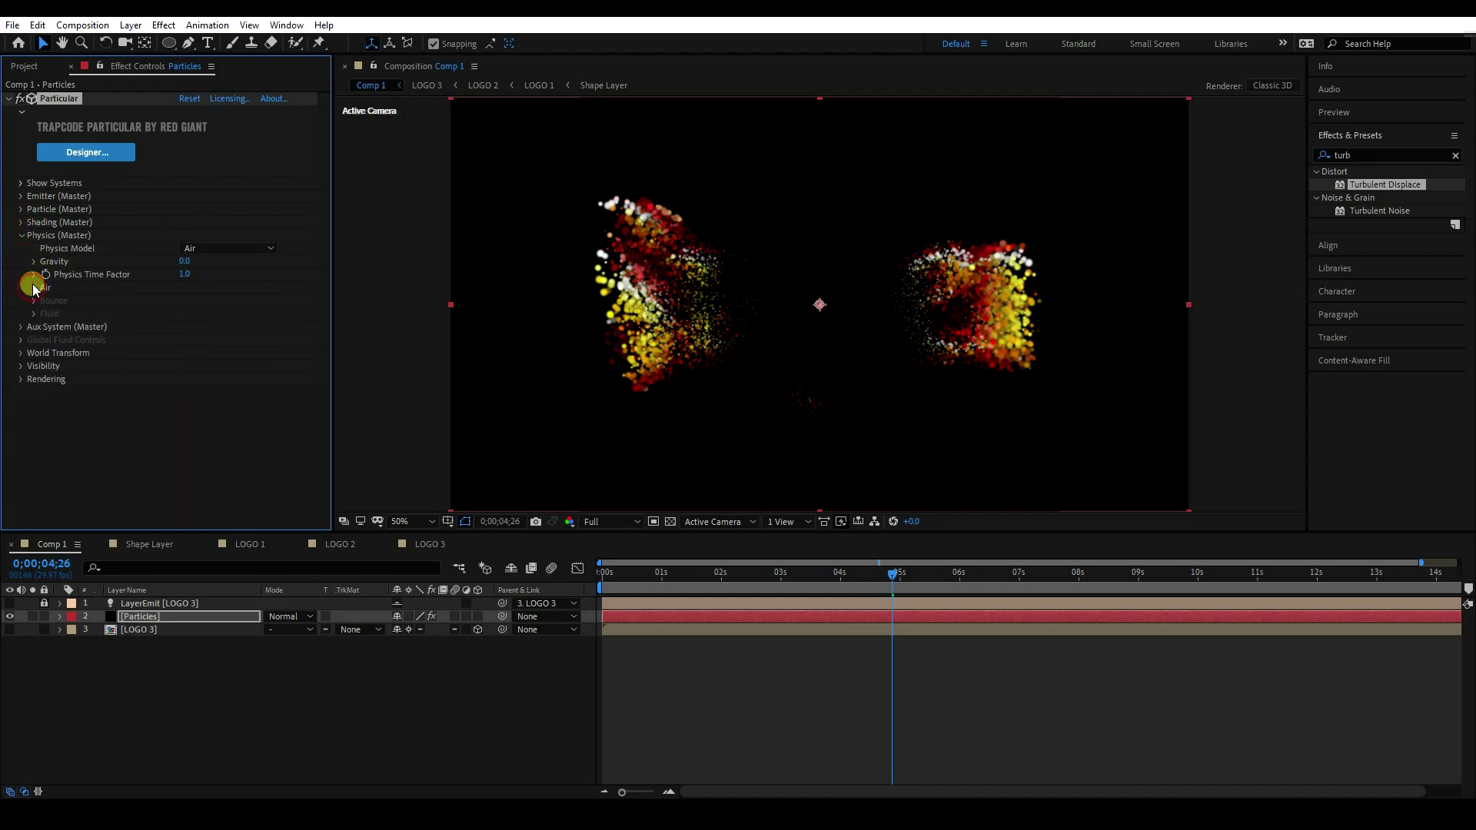
left_click(34, 288)
left_click(46, 431)
scroll(46, 431, "down", 3)
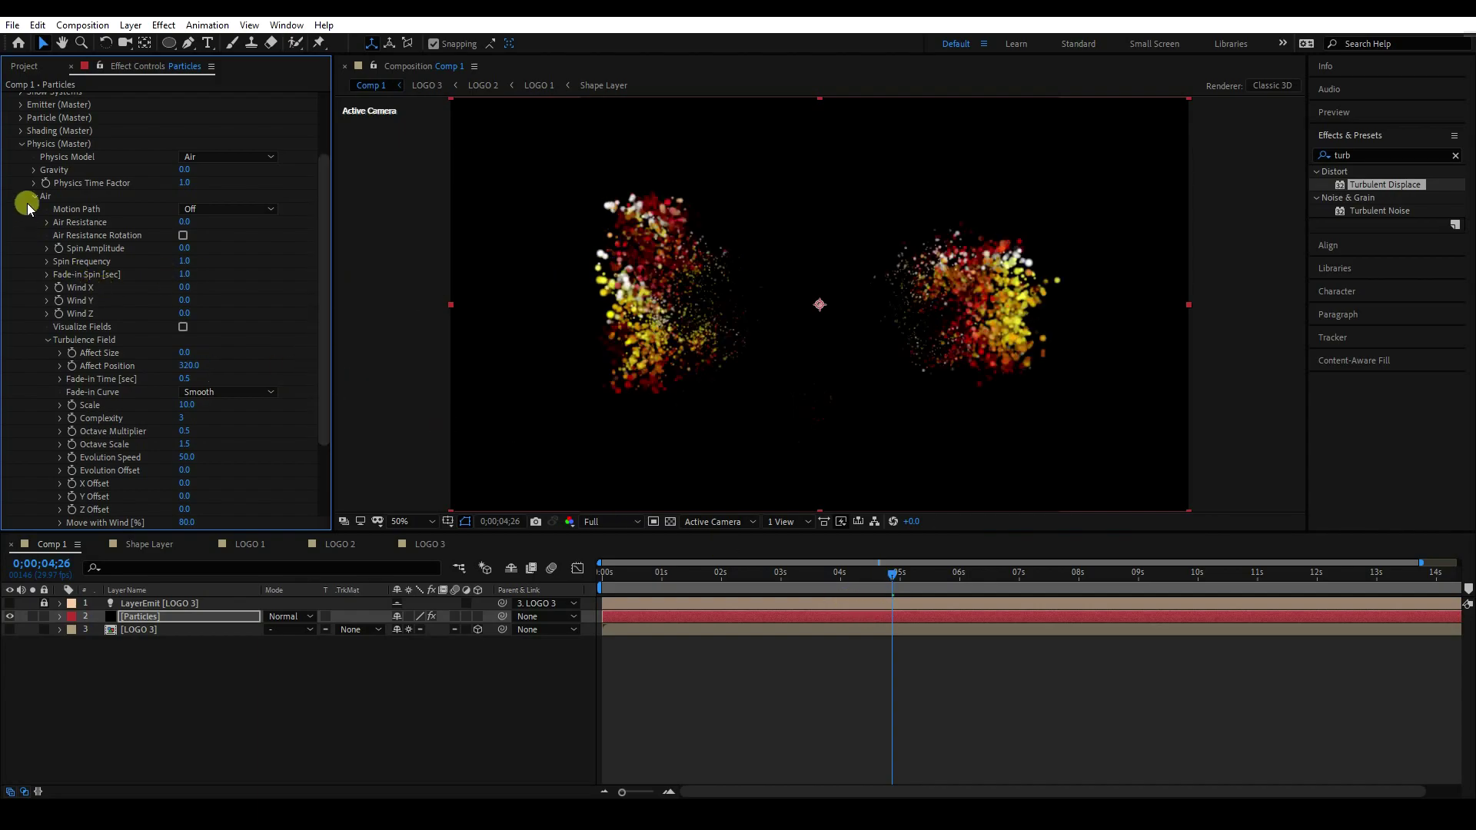
left_click(20, 145)
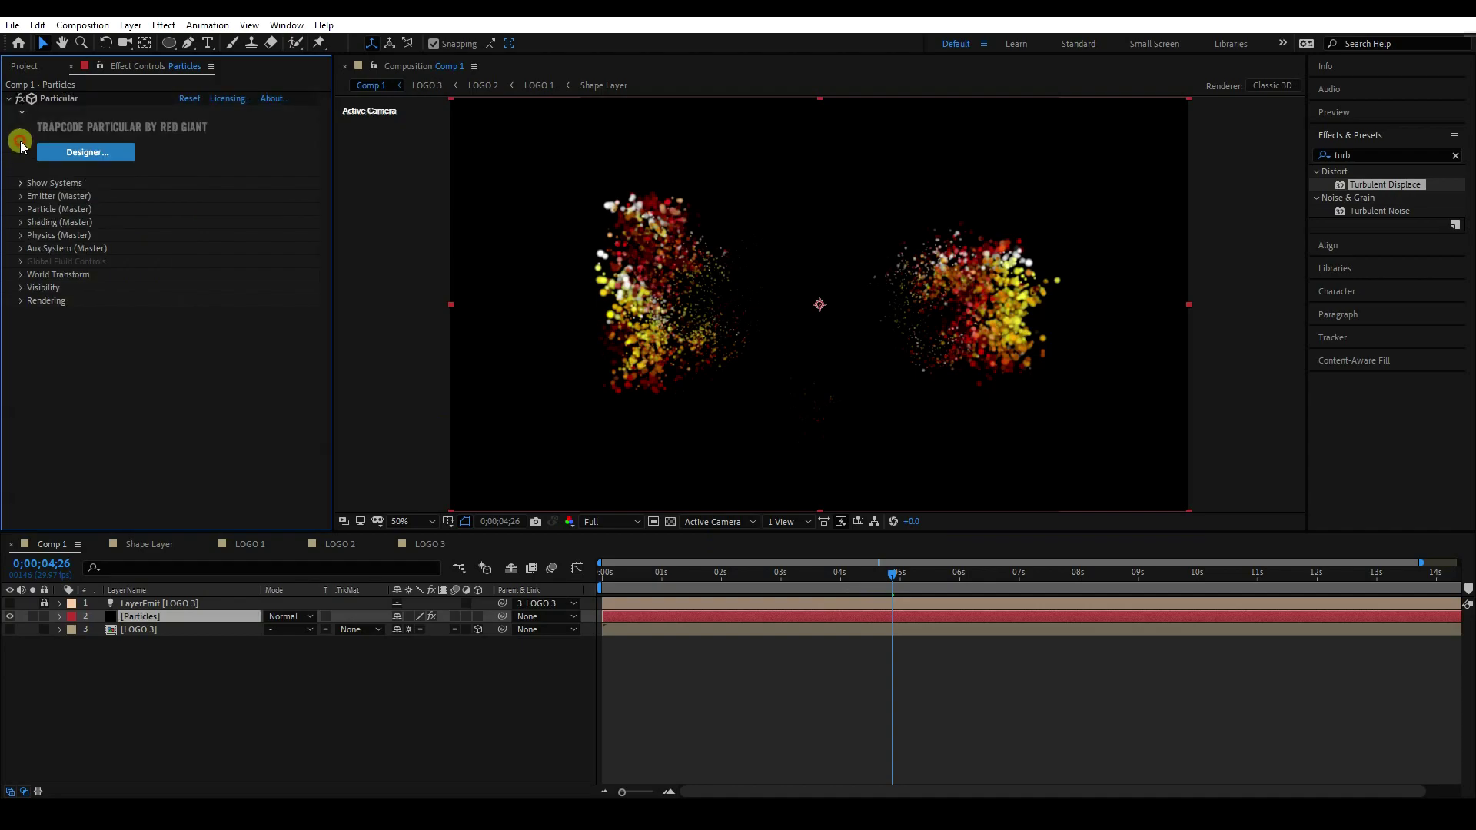
Step: Make the Aux System emit continuously and commit aux Opacity at 100
left_click(20, 248)
left_click(229, 170)
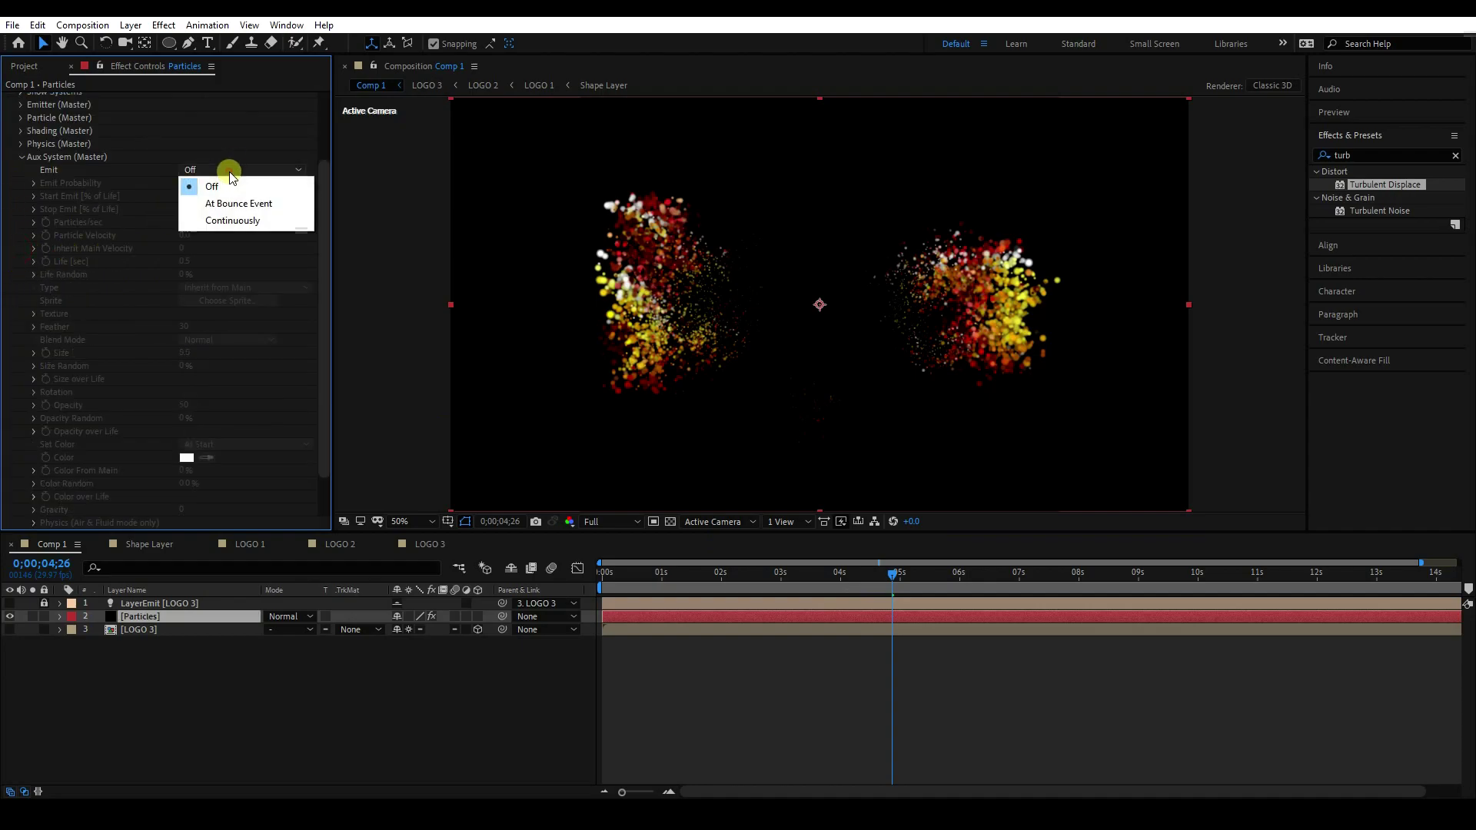
left_click(229, 220)
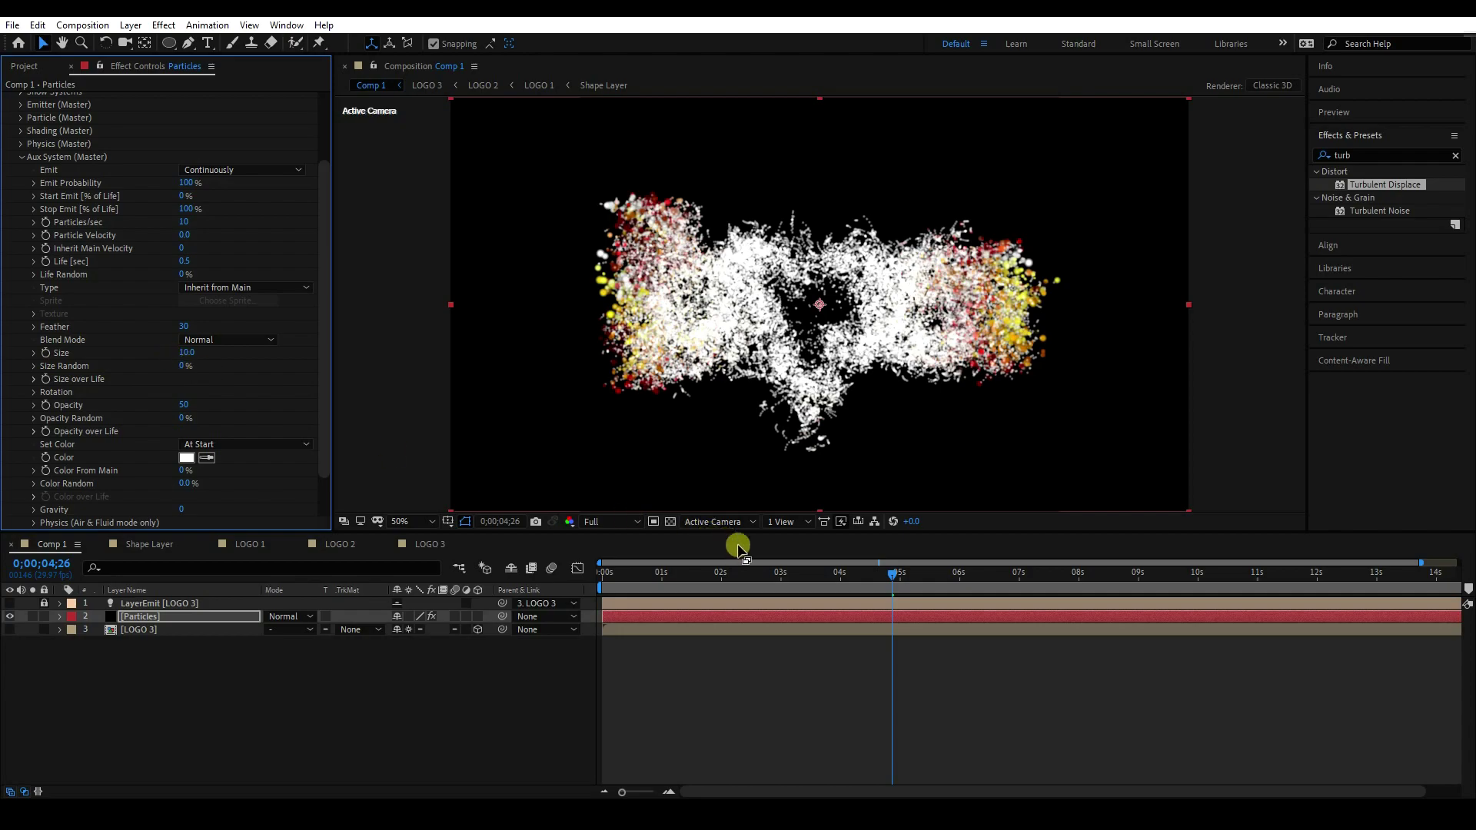
left_click(182, 406)
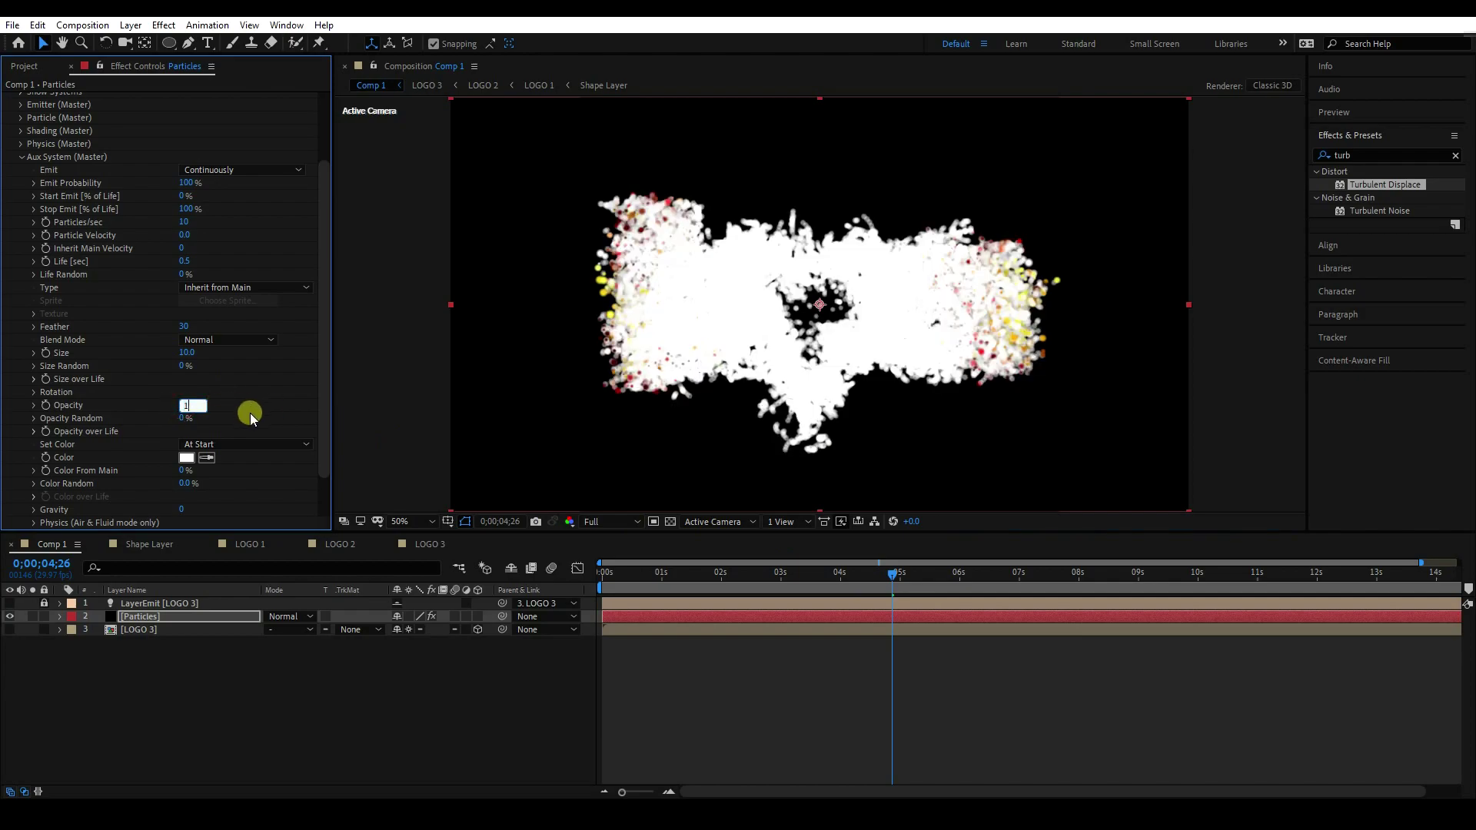
key("Return")
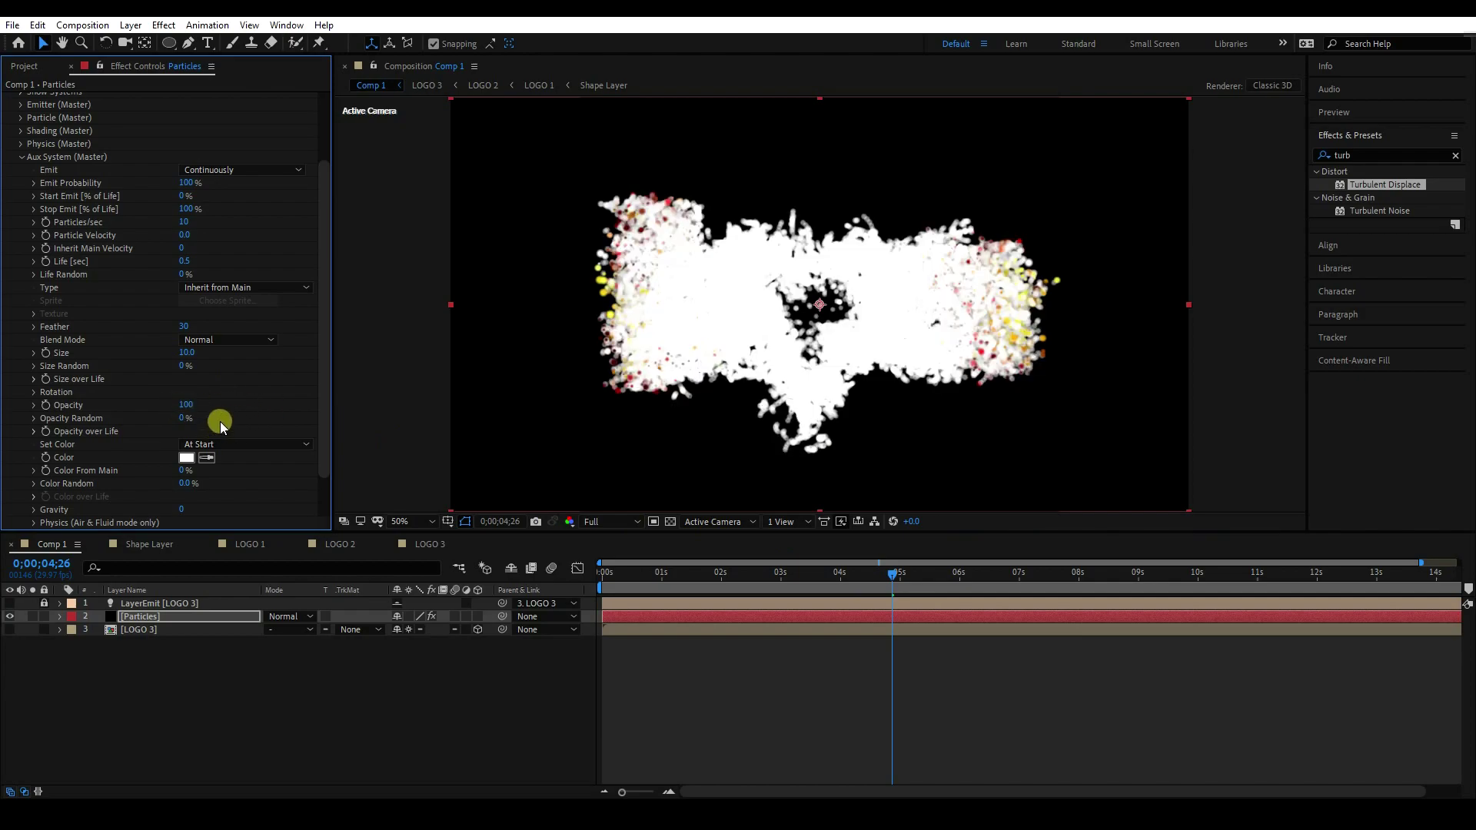
scroll(218, 417, "down", 2)
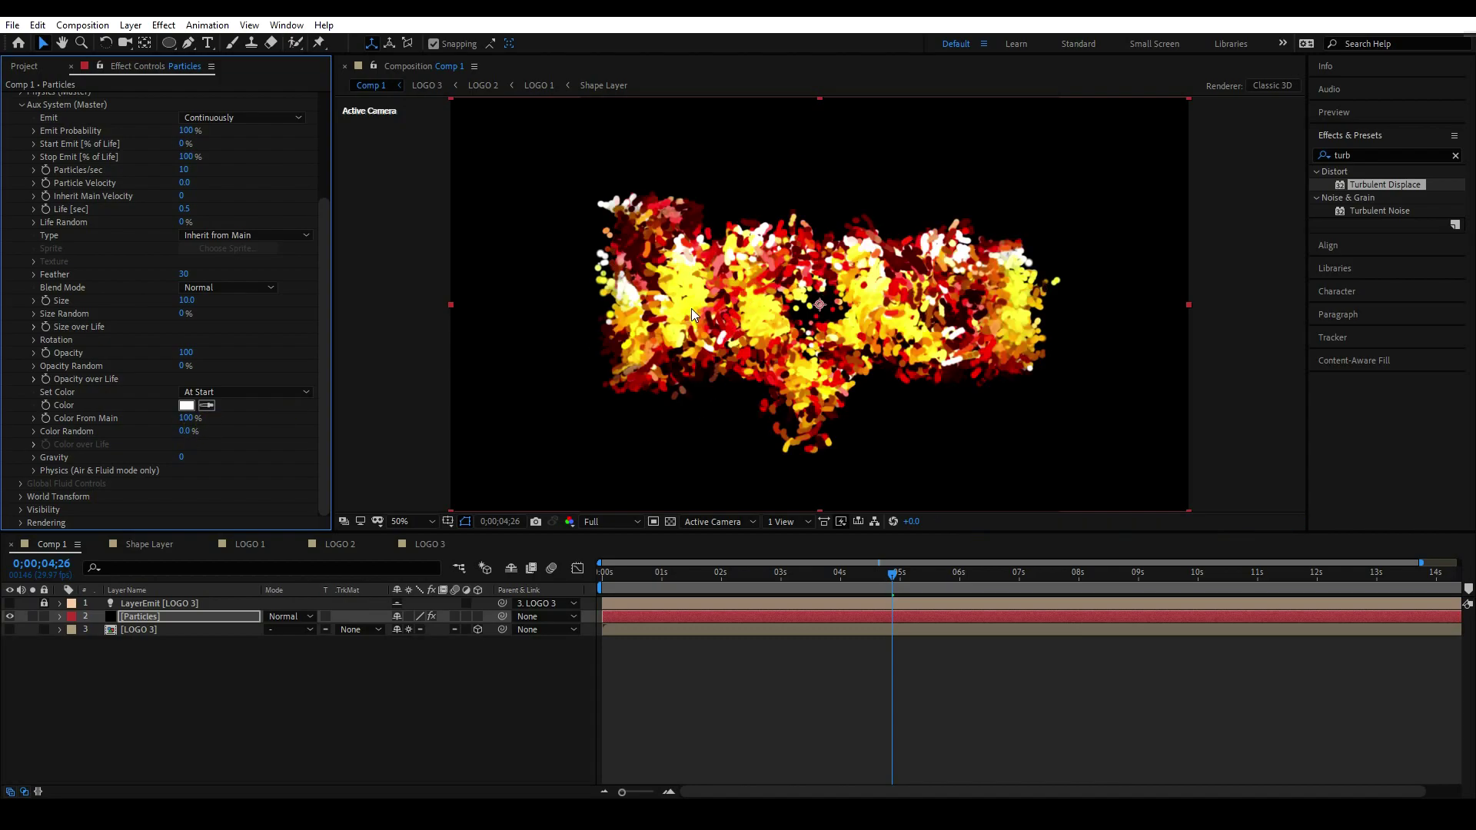
Step: Apply the falling presets to the aux Size over Life and Opacity over Life curves
left_click(33, 327)
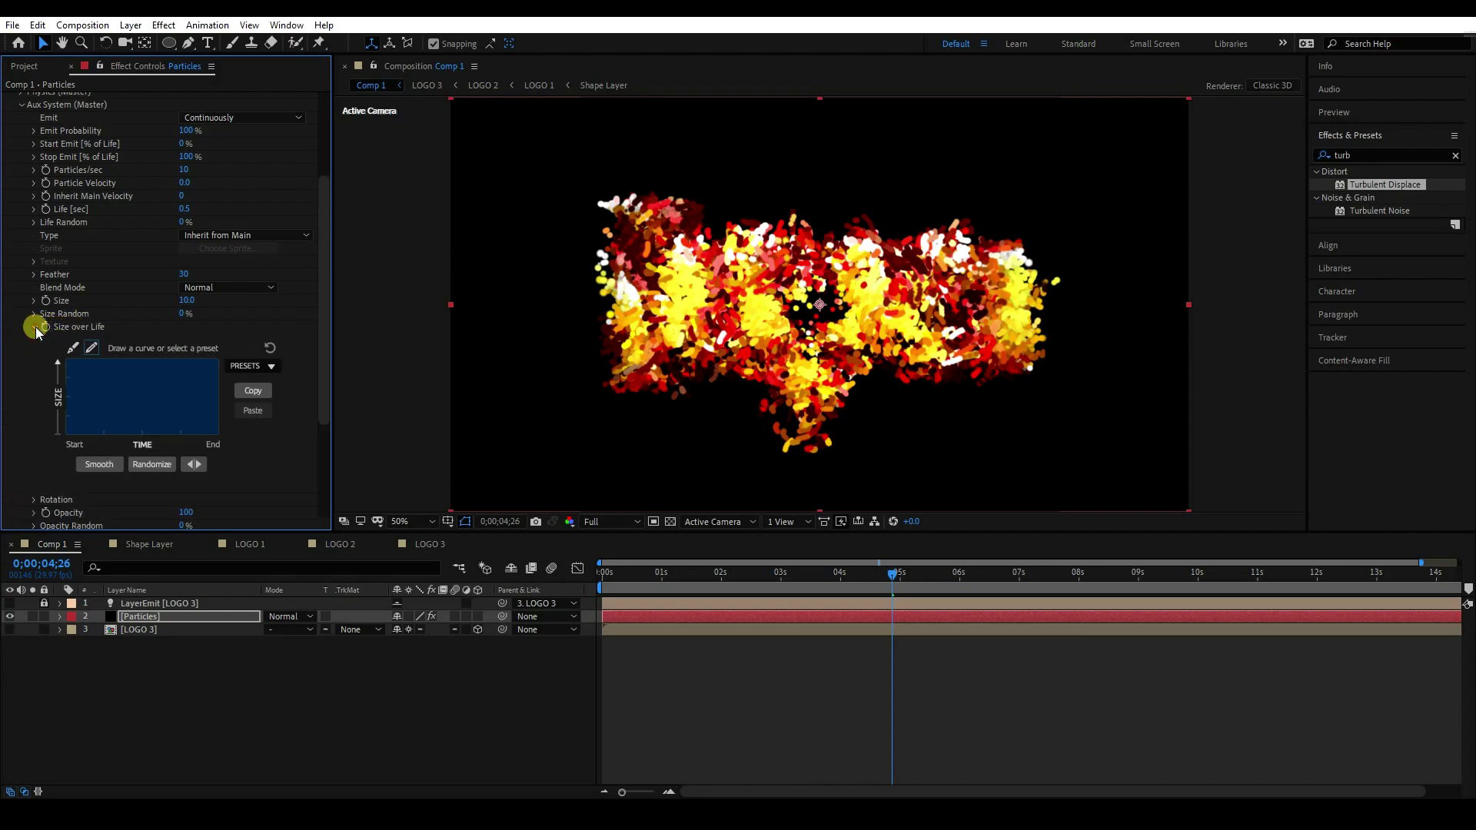
left_click(271, 367)
left_click(250, 396)
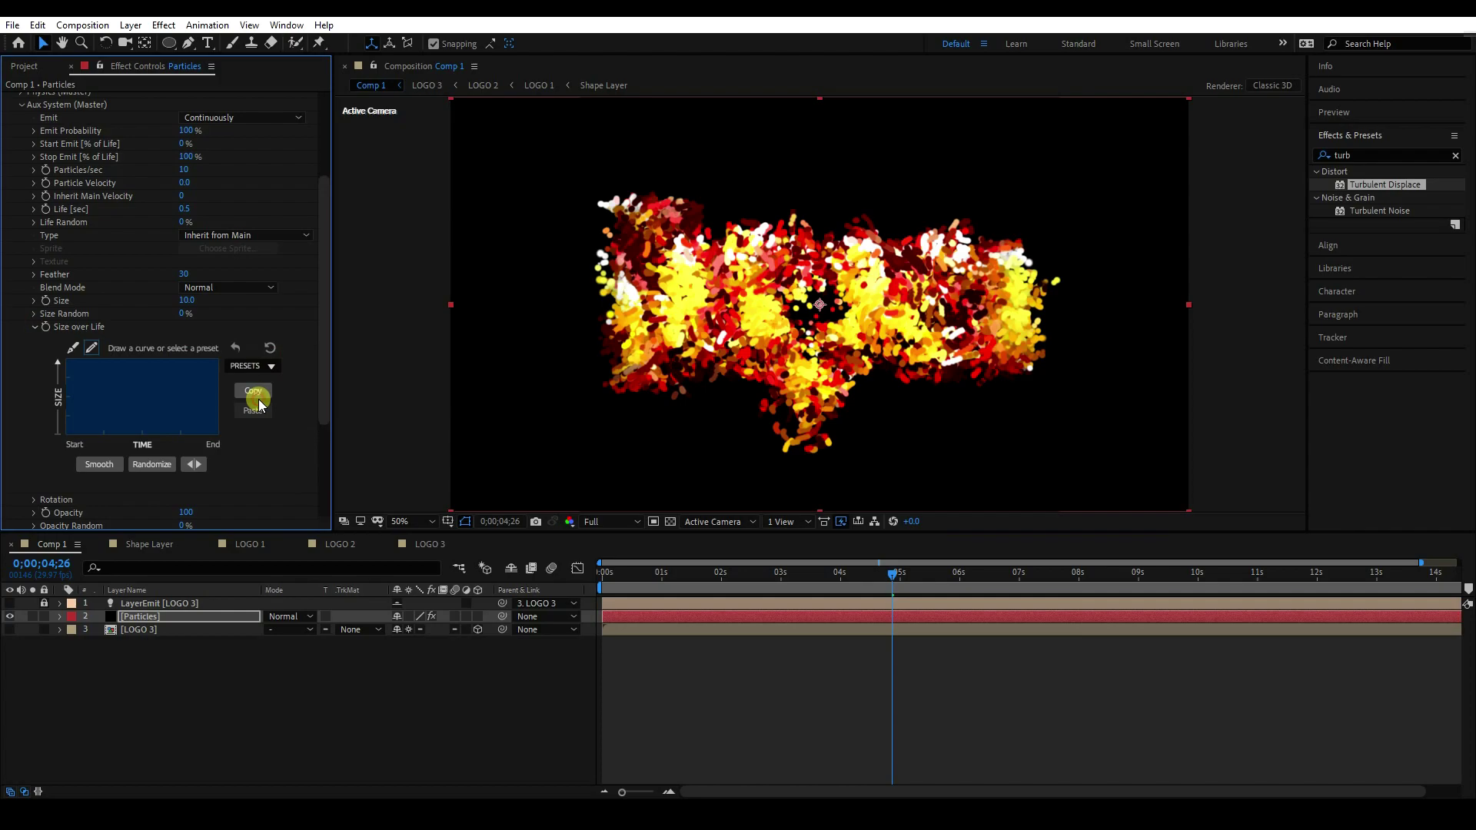
left_click(129, 401)
left_click(33, 327)
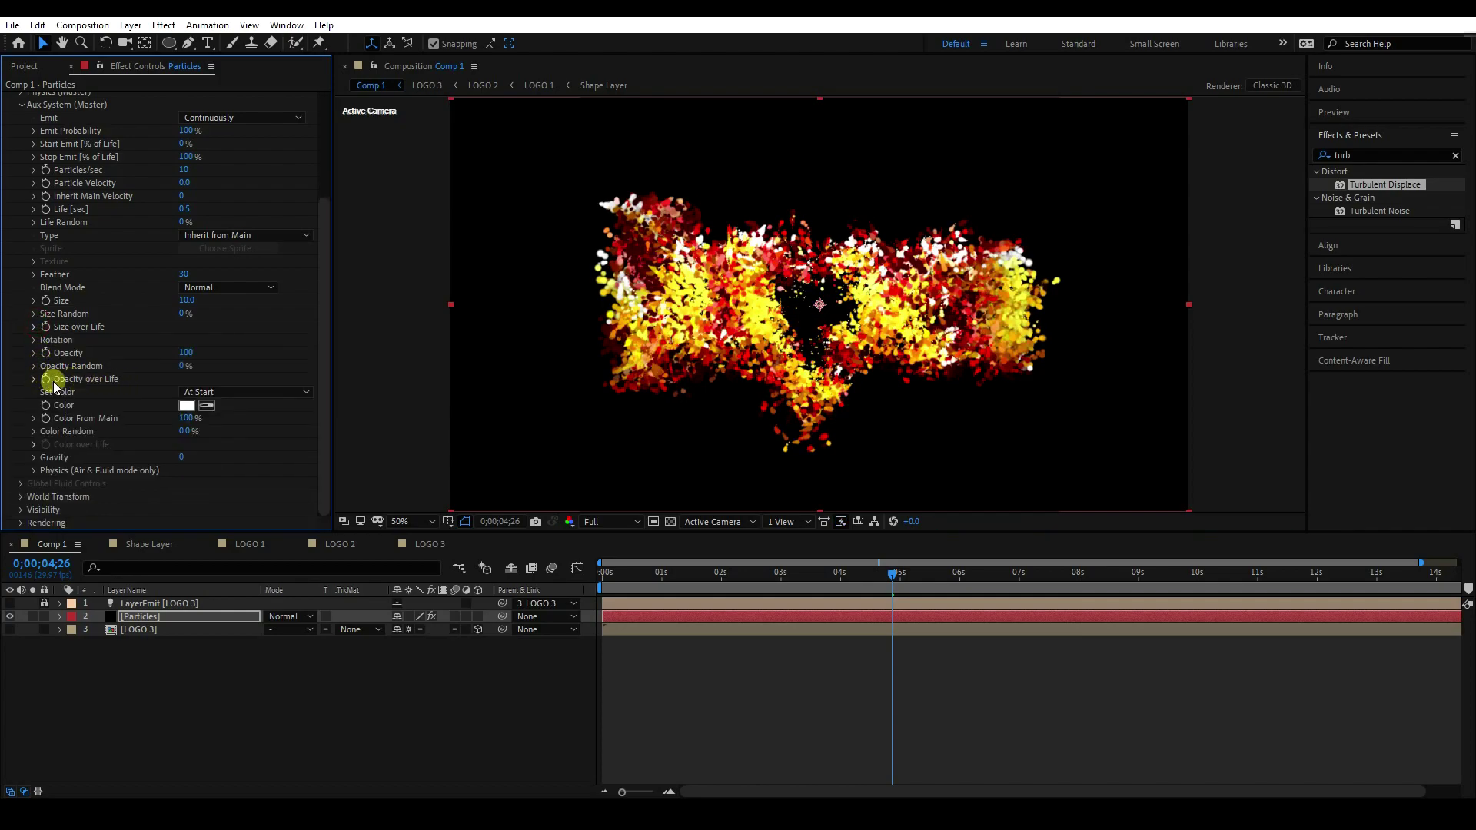
left_click(34, 379)
left_click(248, 401)
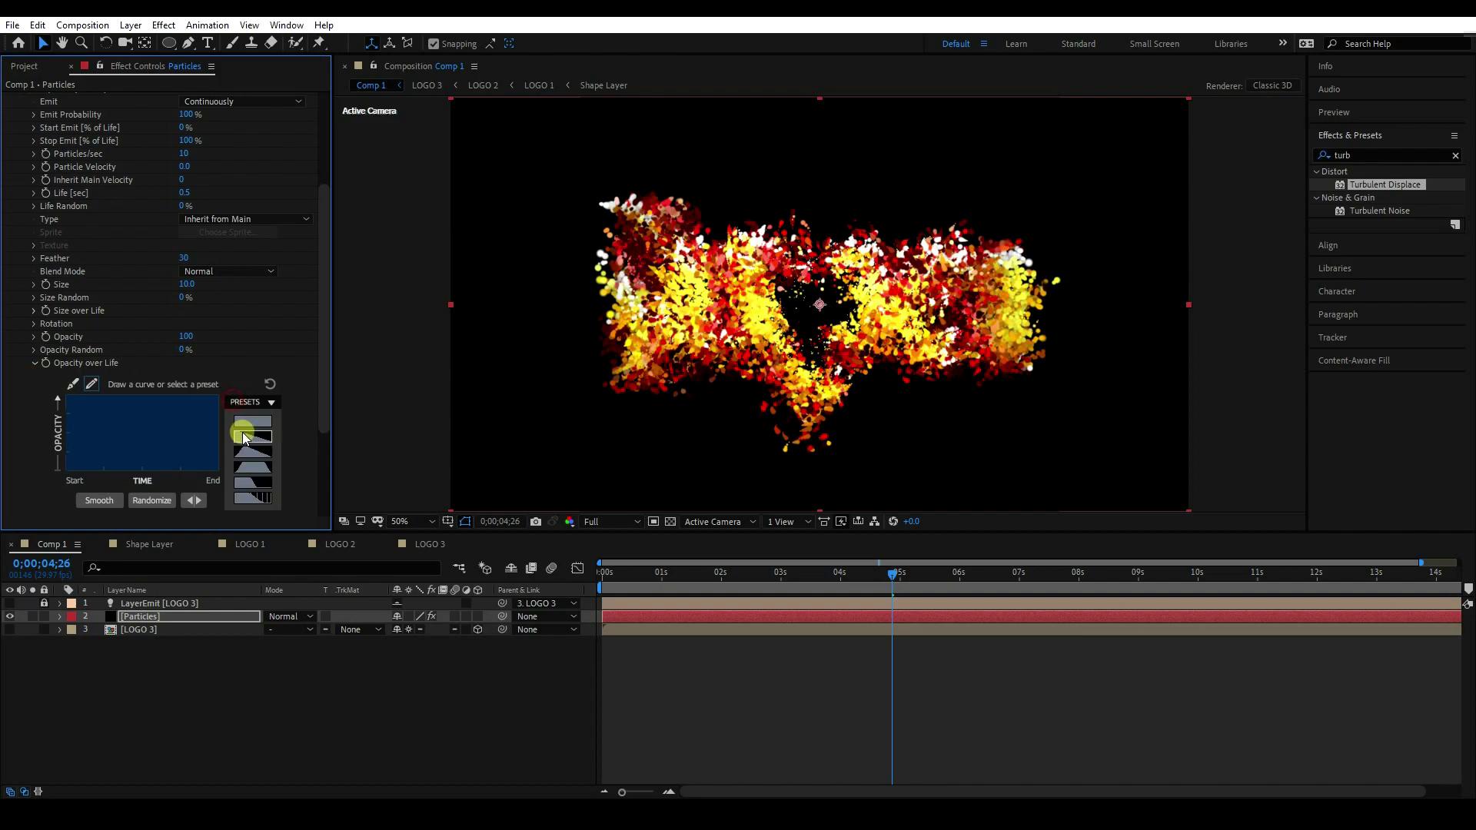
left_click(248, 445)
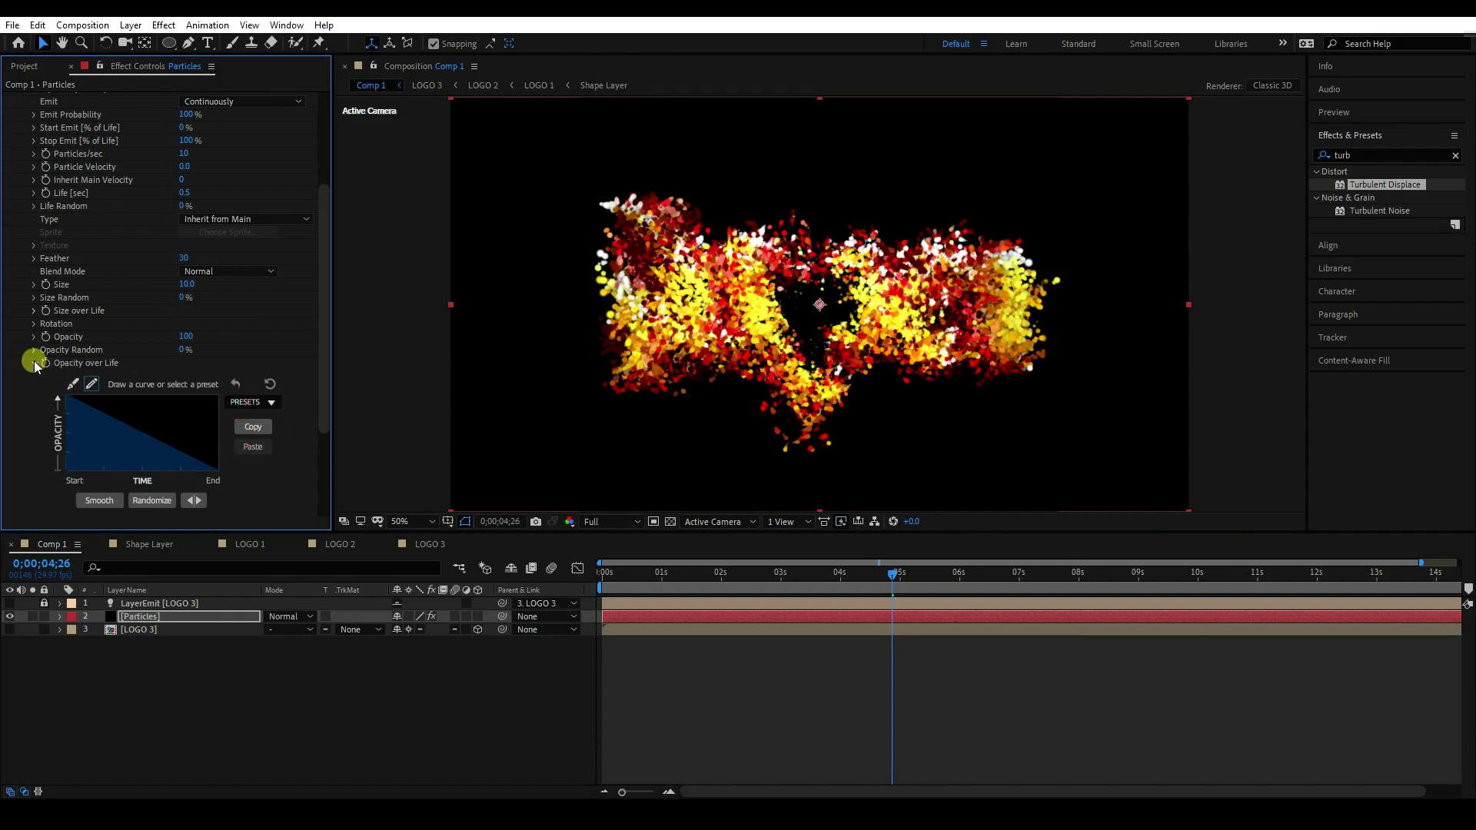
left_click(35, 363)
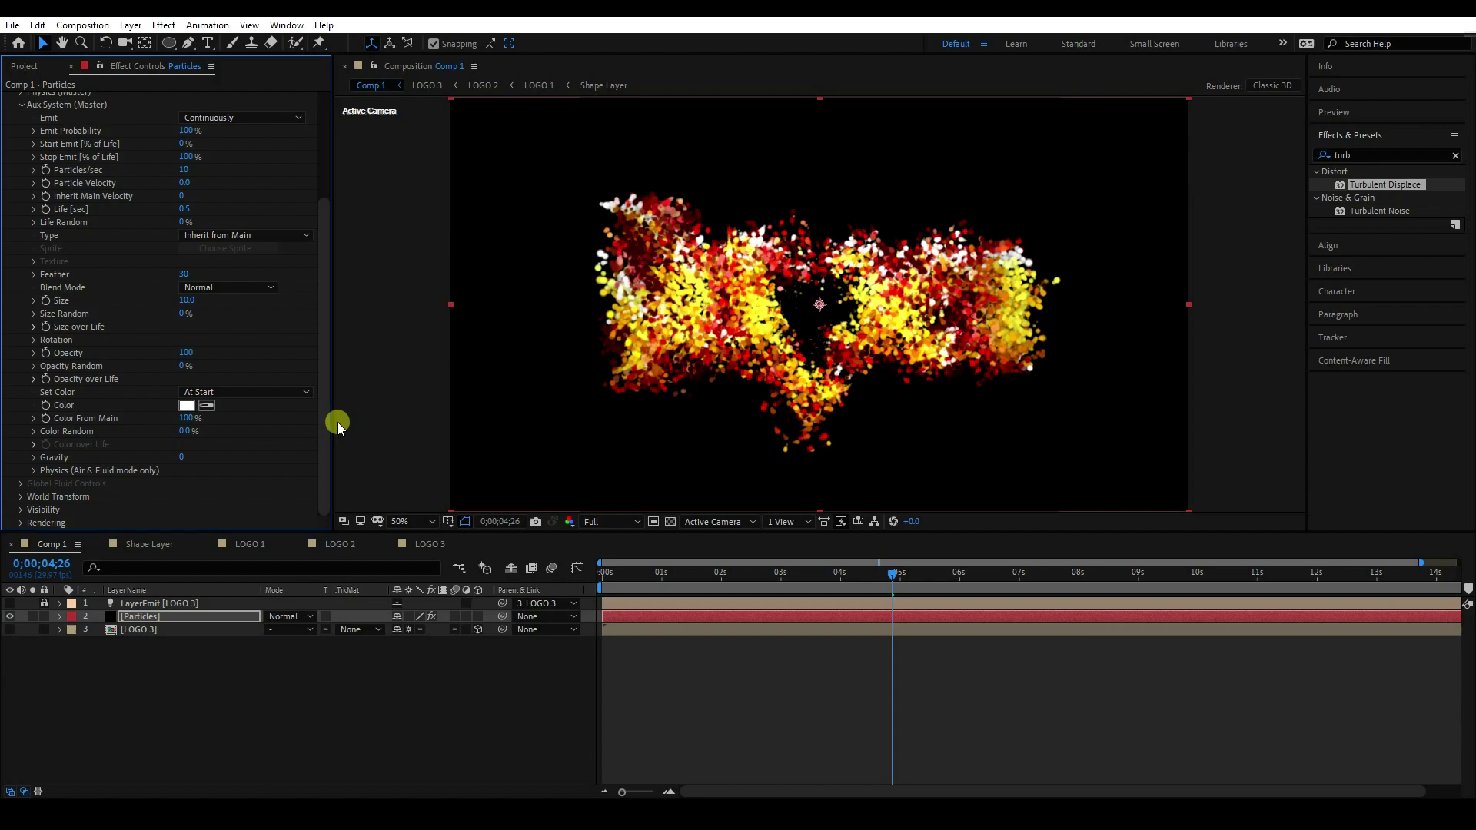
Step: Preview the particle burst from the start, stopping at 2 seconds
left_click_drag(632, 573, 492, 569)
key("space")
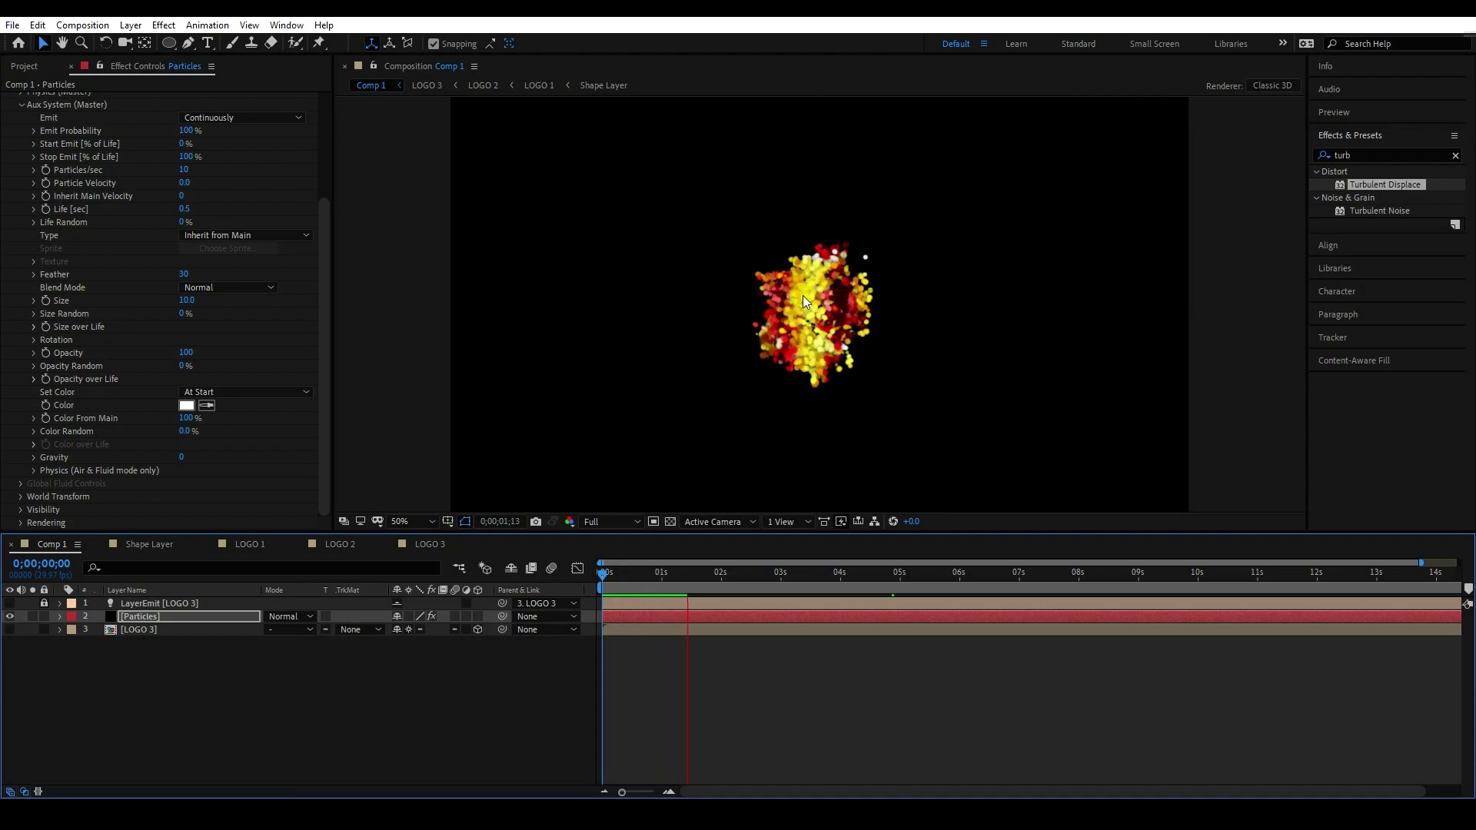
left_click(623, 575)
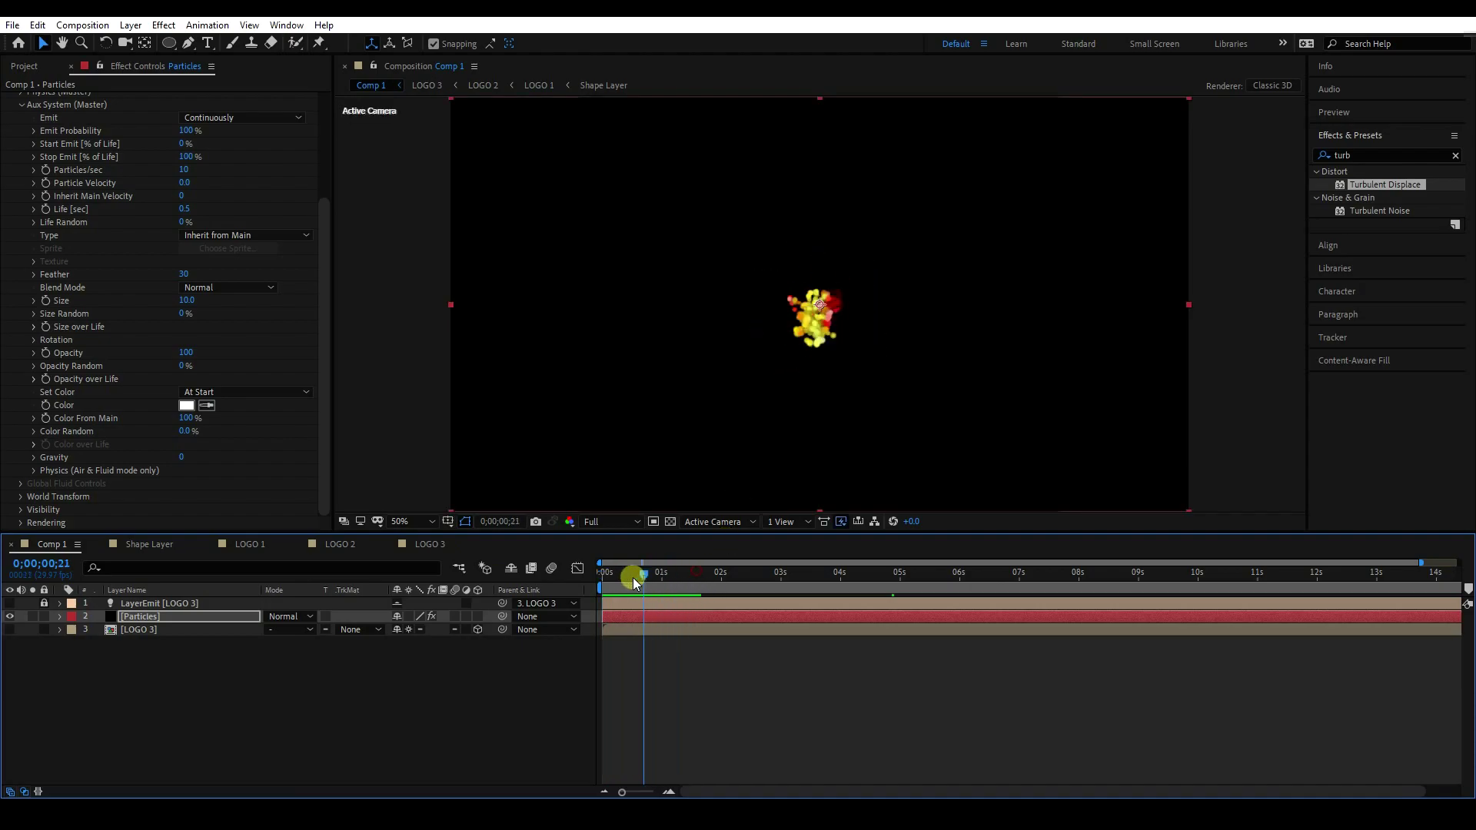
key("space")
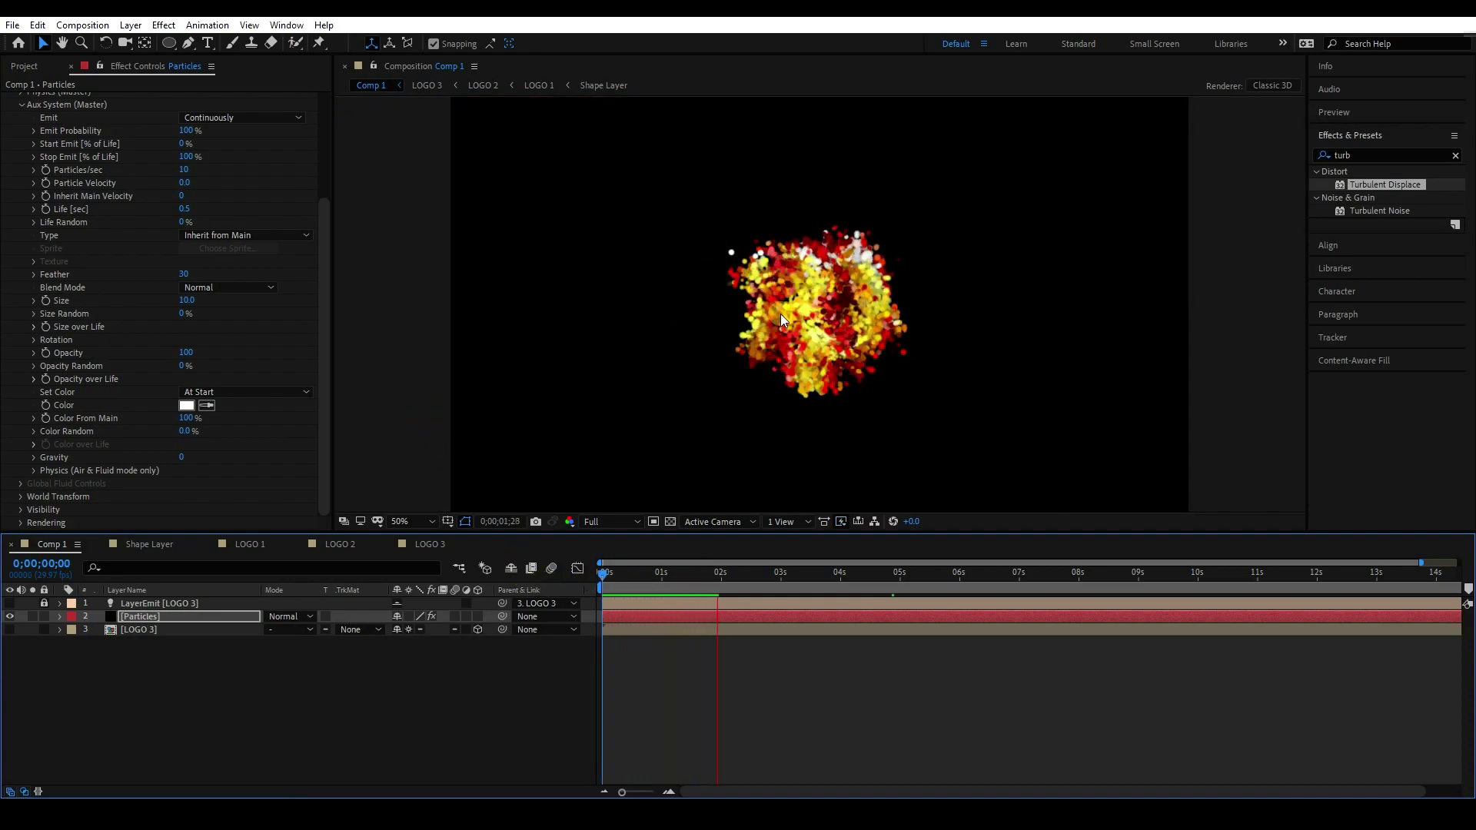
key("space")
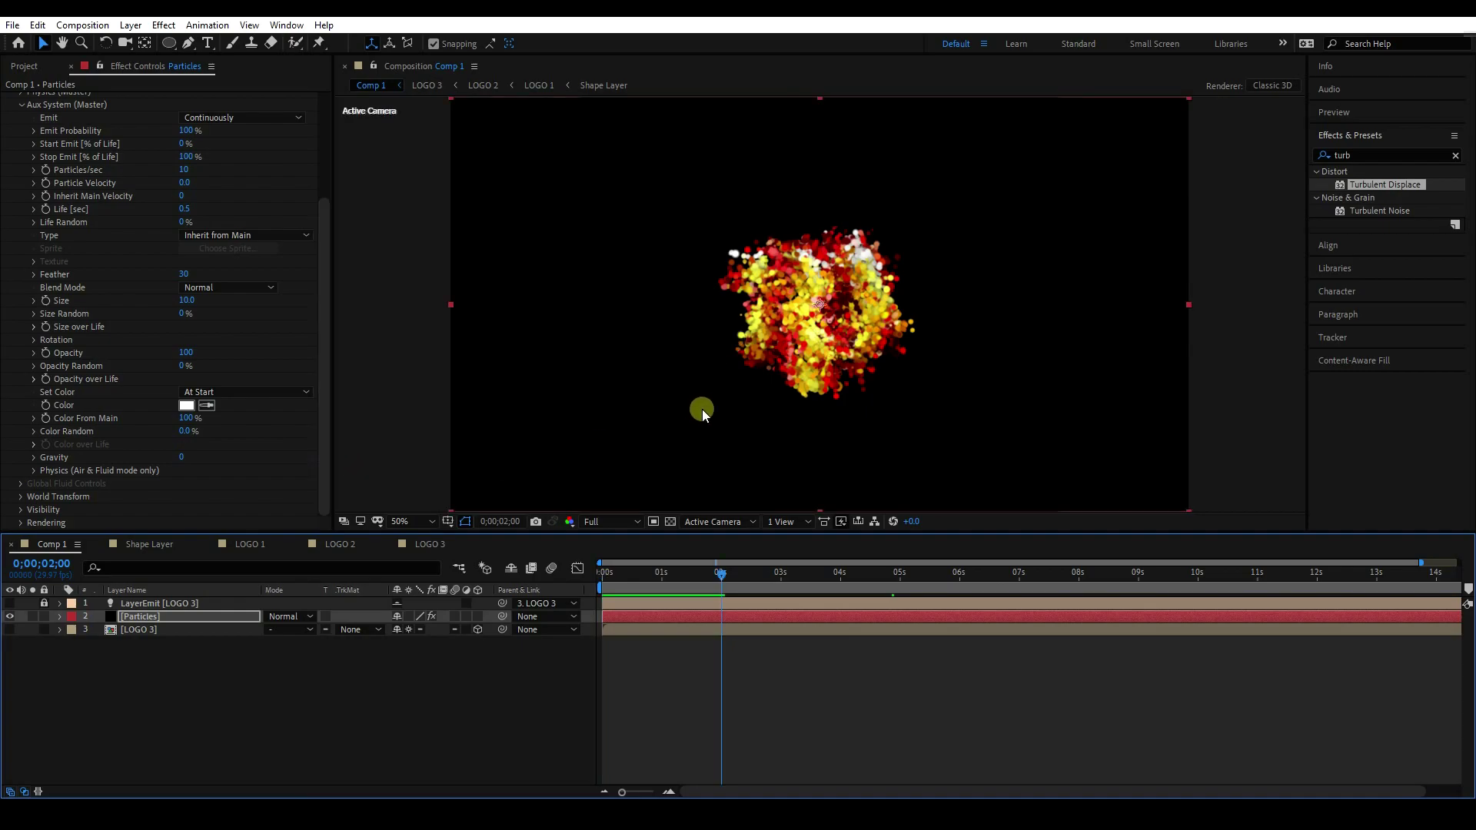
Step: In Aux System physics, set Wind Affect to 100 and Turbulence Position to 1000
left_click(33, 474)
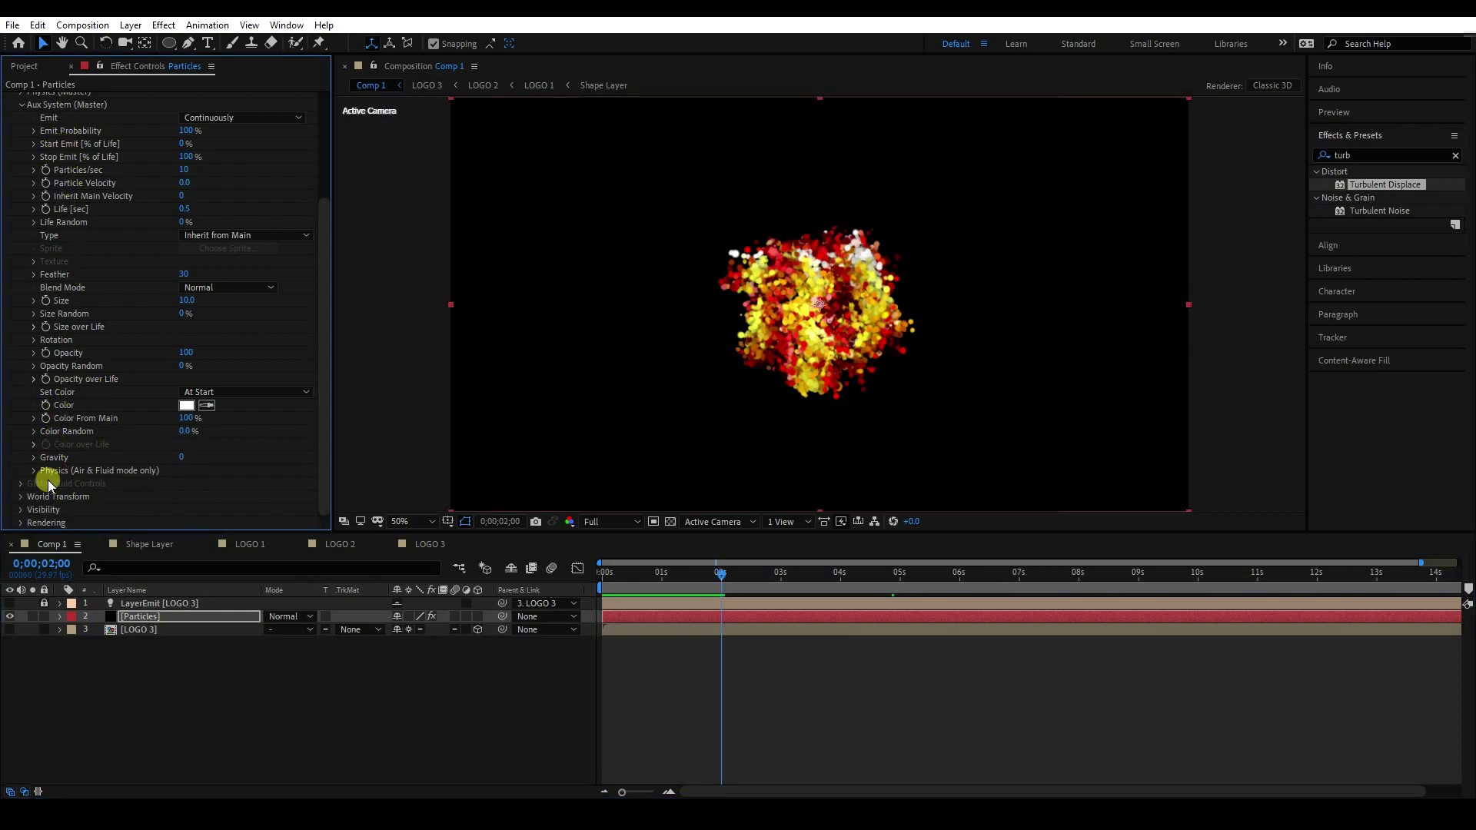
left_click(35, 471)
left_click(35, 471)
left_click(35, 471)
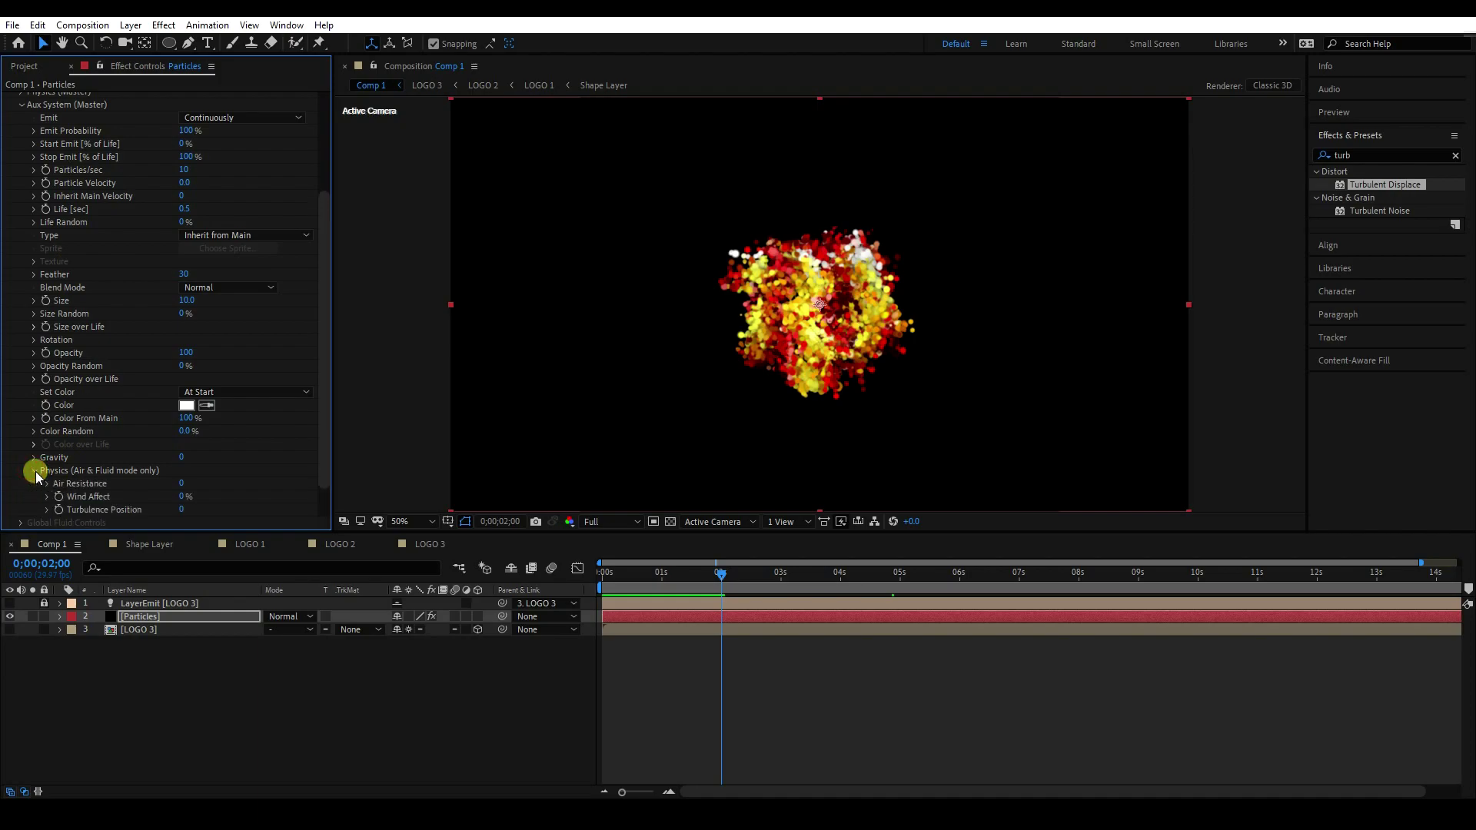
scroll(58, 474, "down", 1)
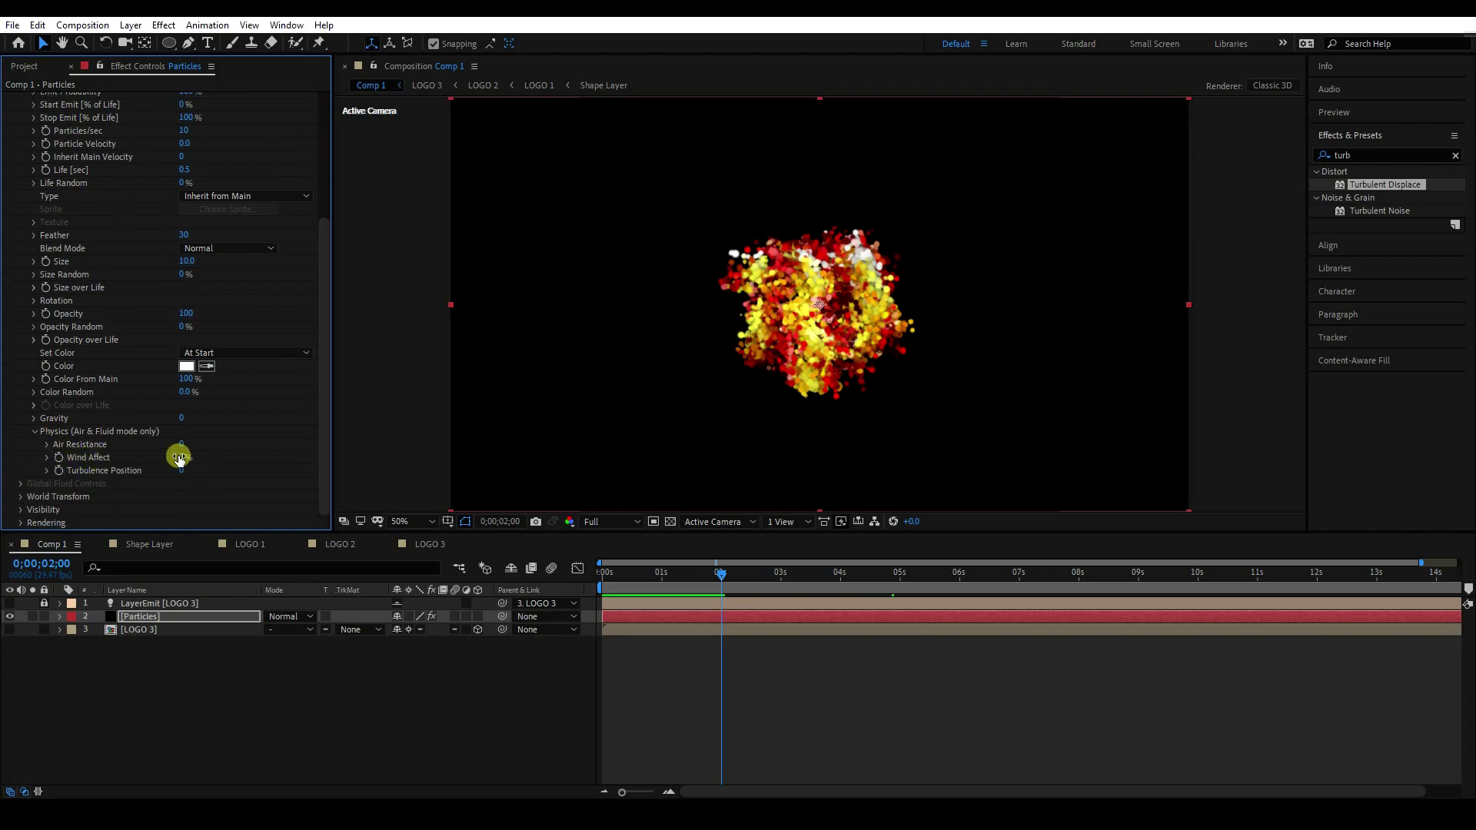
left_click(184, 459)
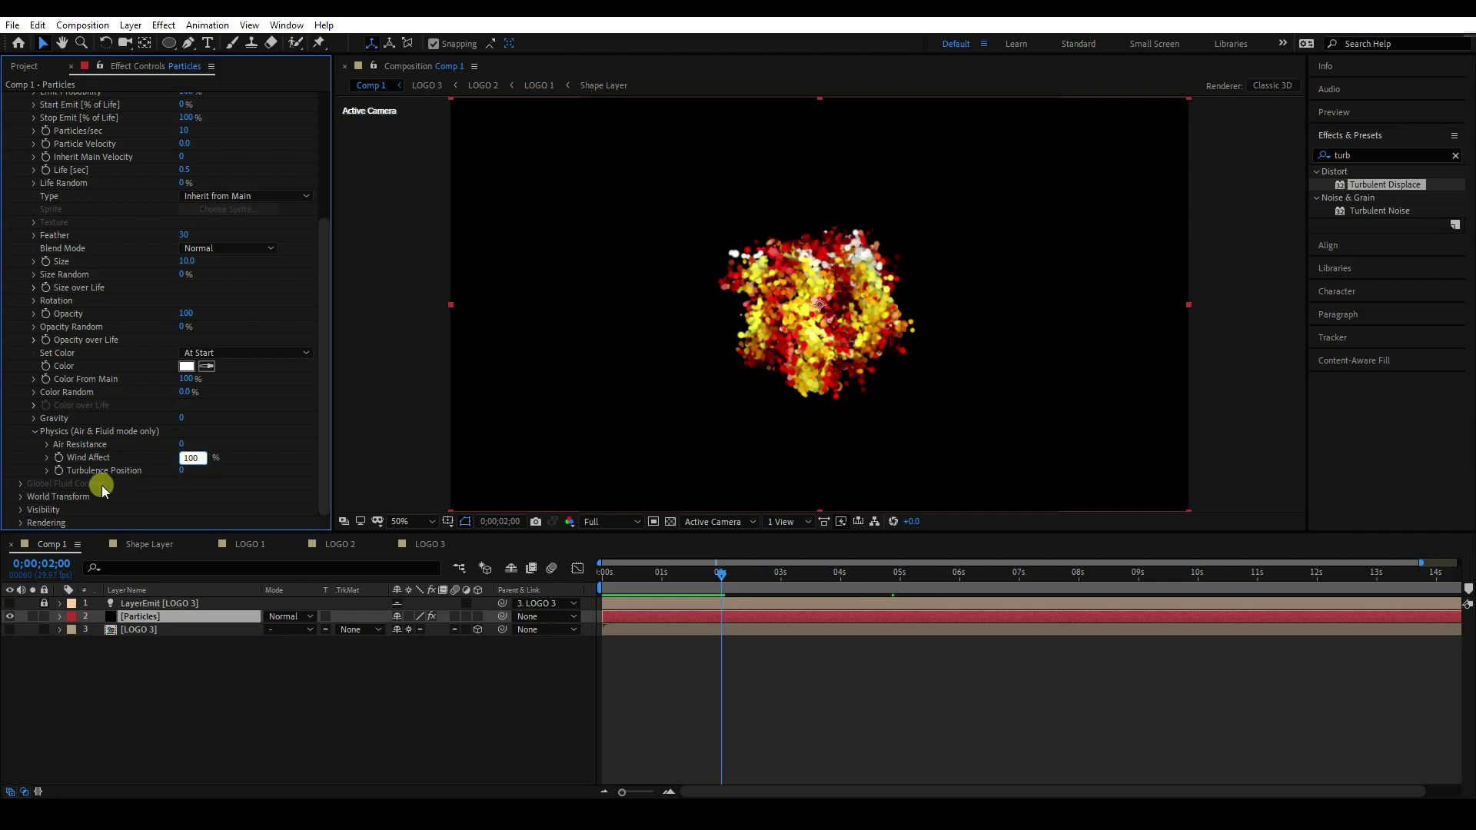
left_click(185, 471)
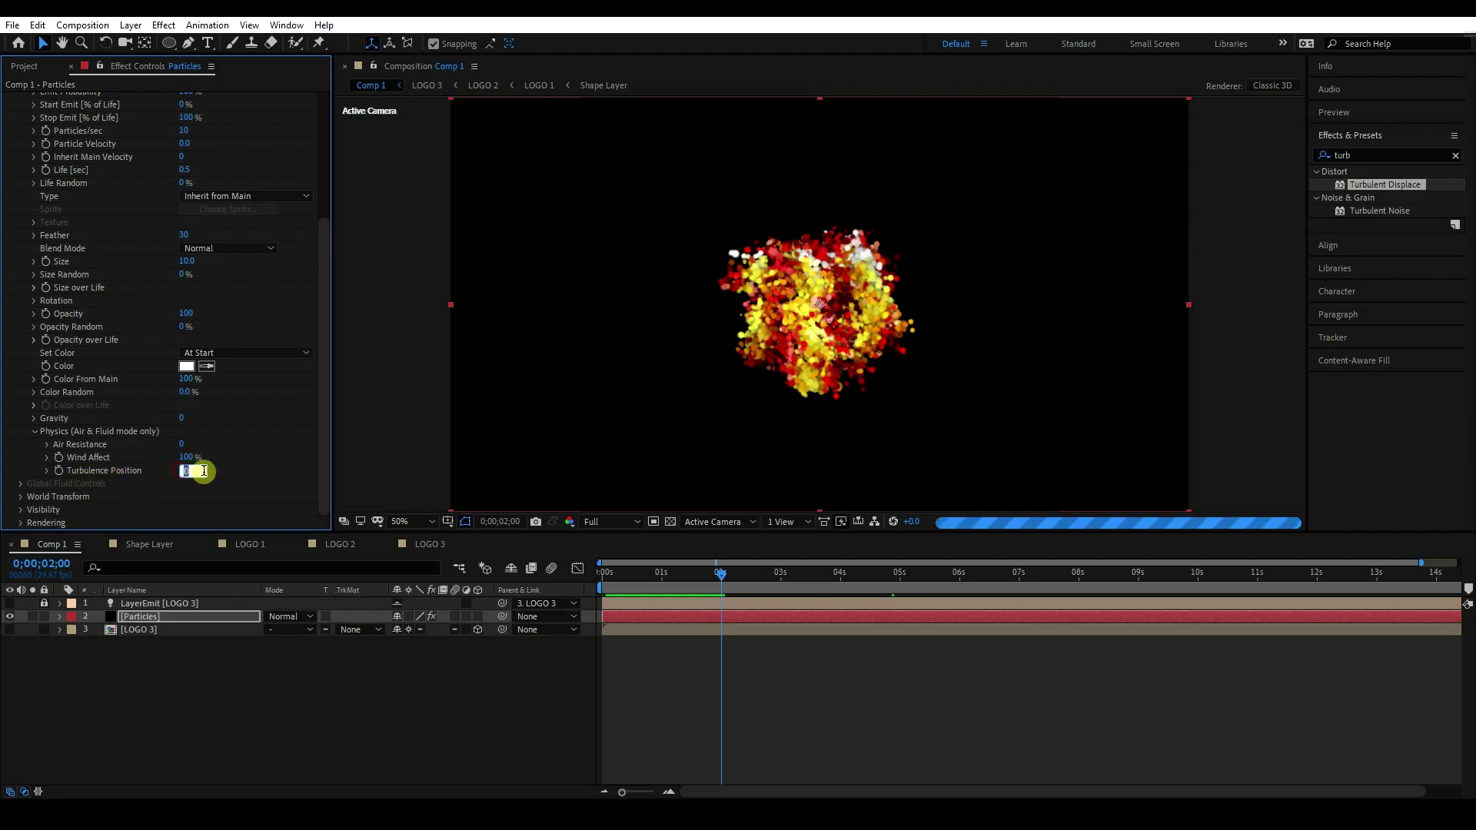
type("1000")
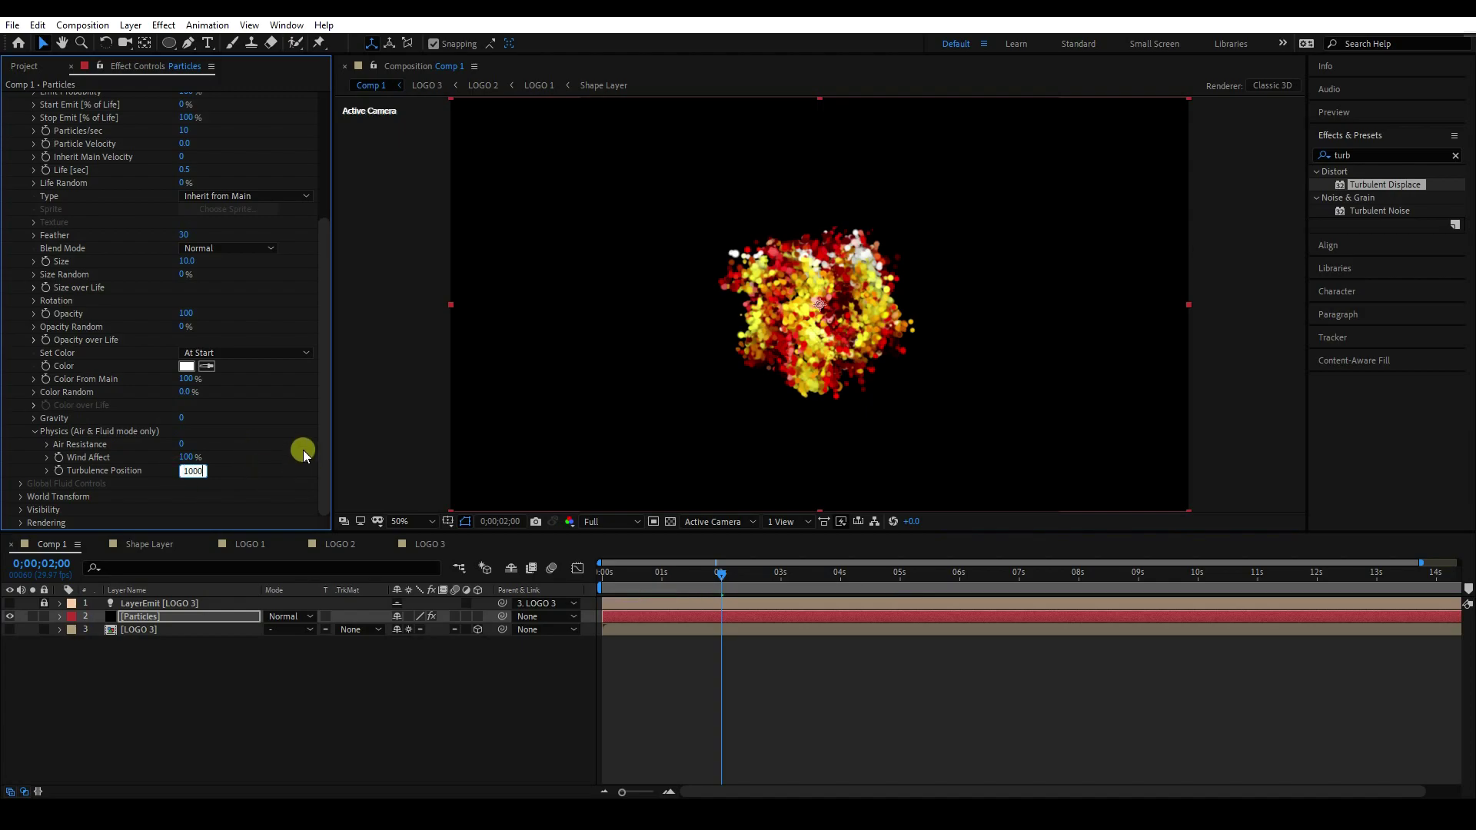
key("Return")
Step: Preview again from the start and park the time indicator at 4 seconds
left_click_drag(723, 578, 600, 580)
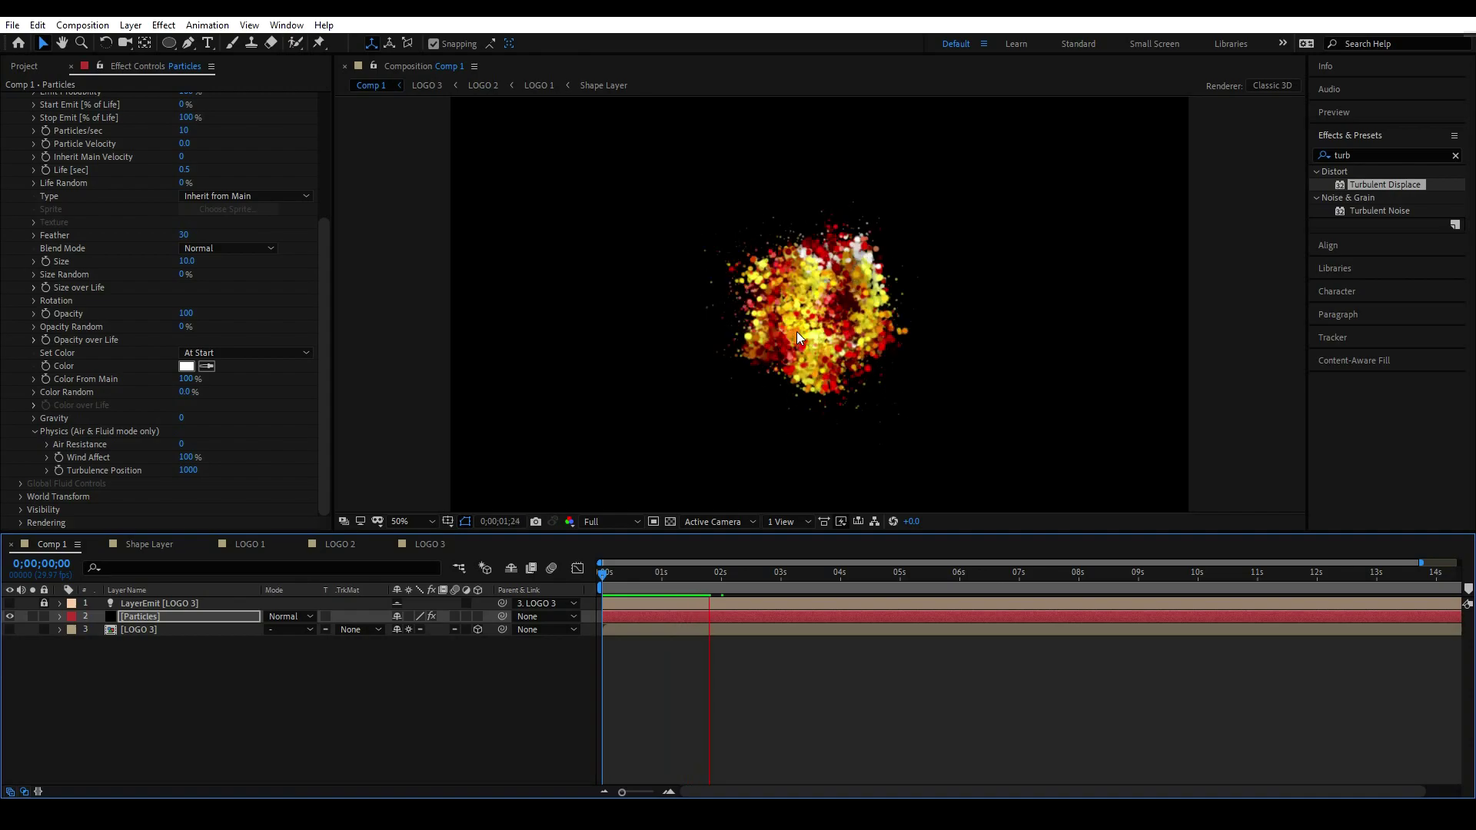
key("space")
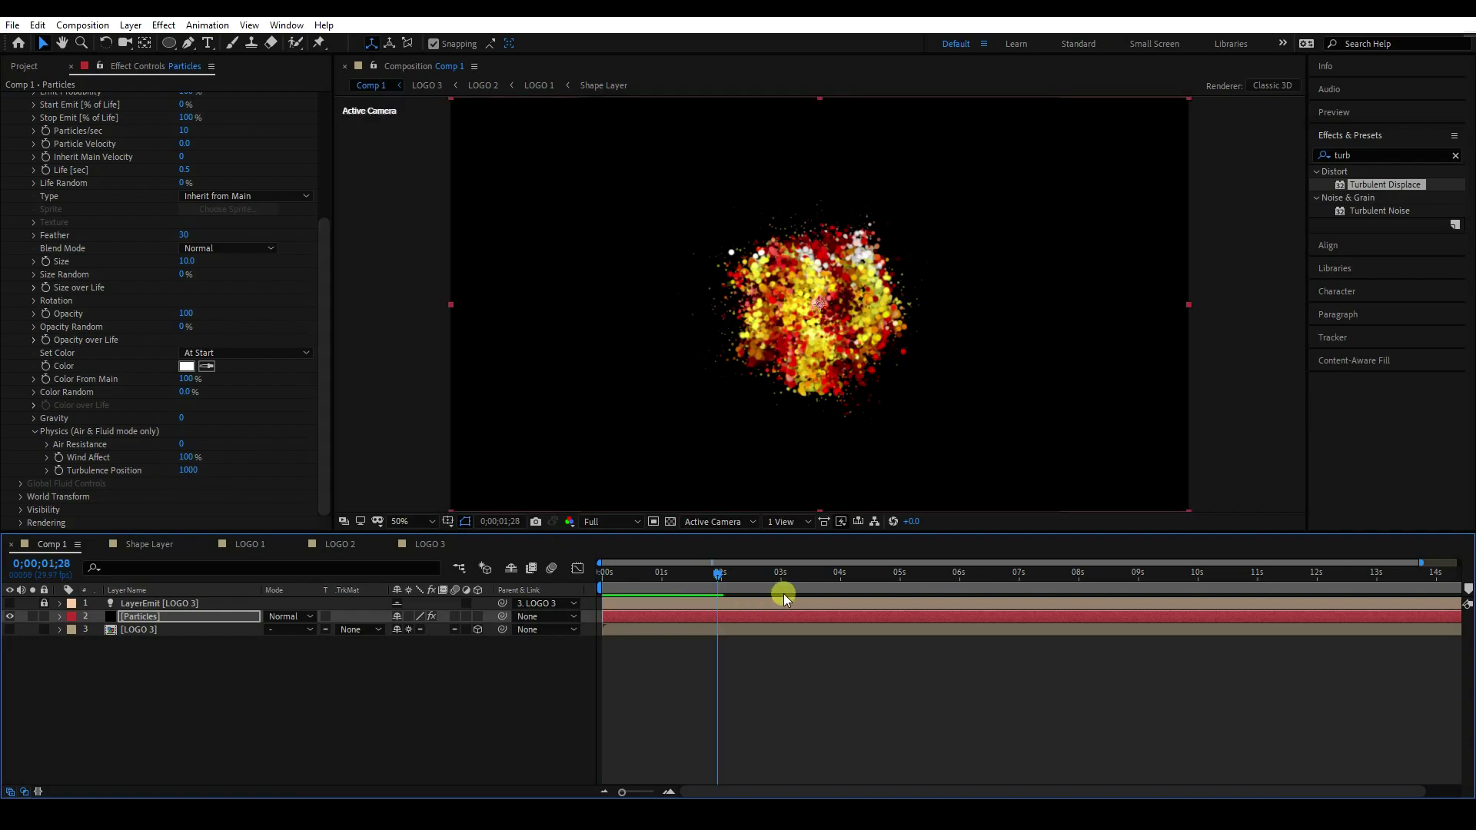
left_click(840, 574)
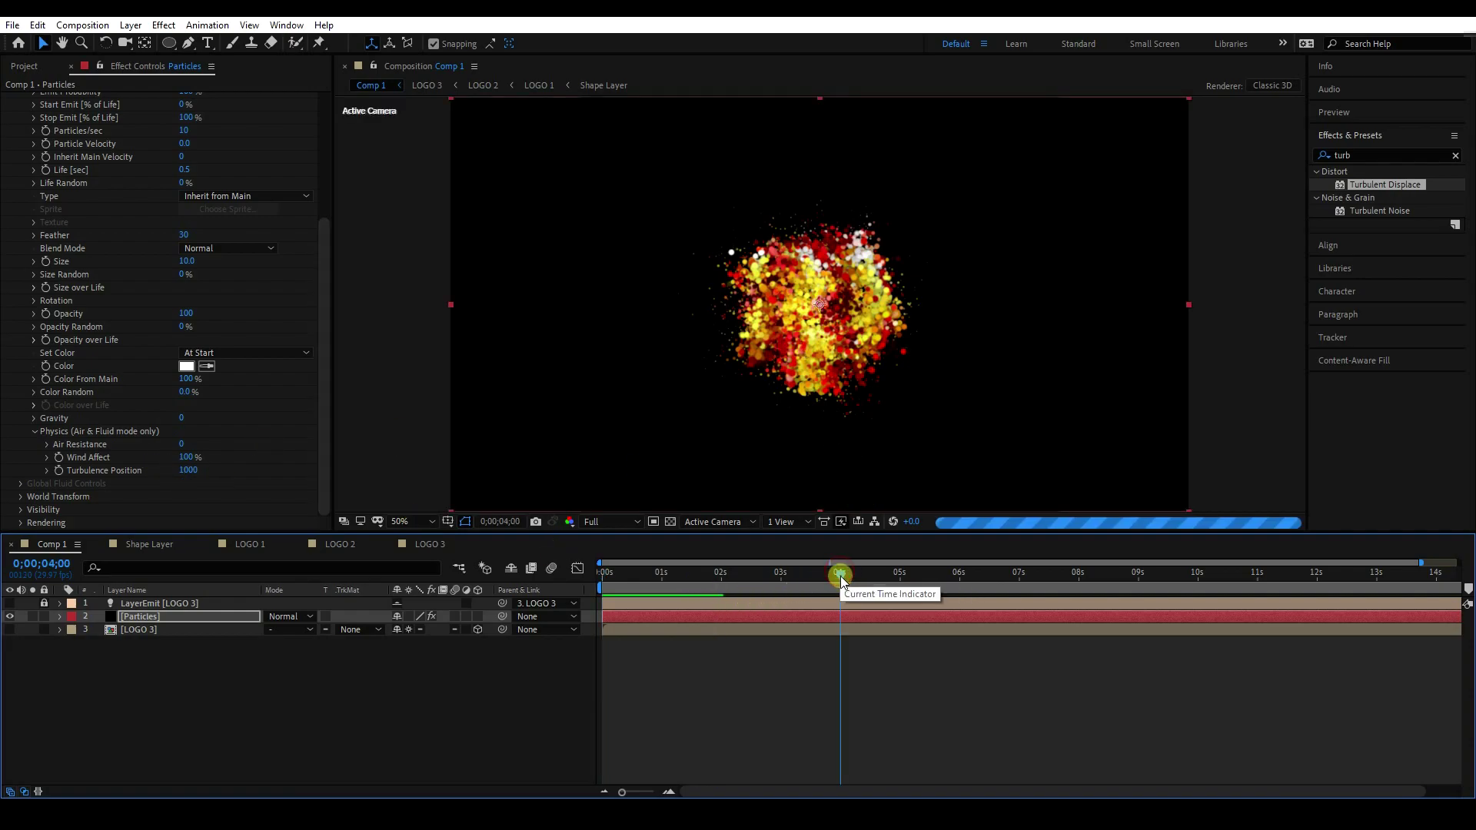
left_click(20, 522)
scroll(20, 522, "down", 2)
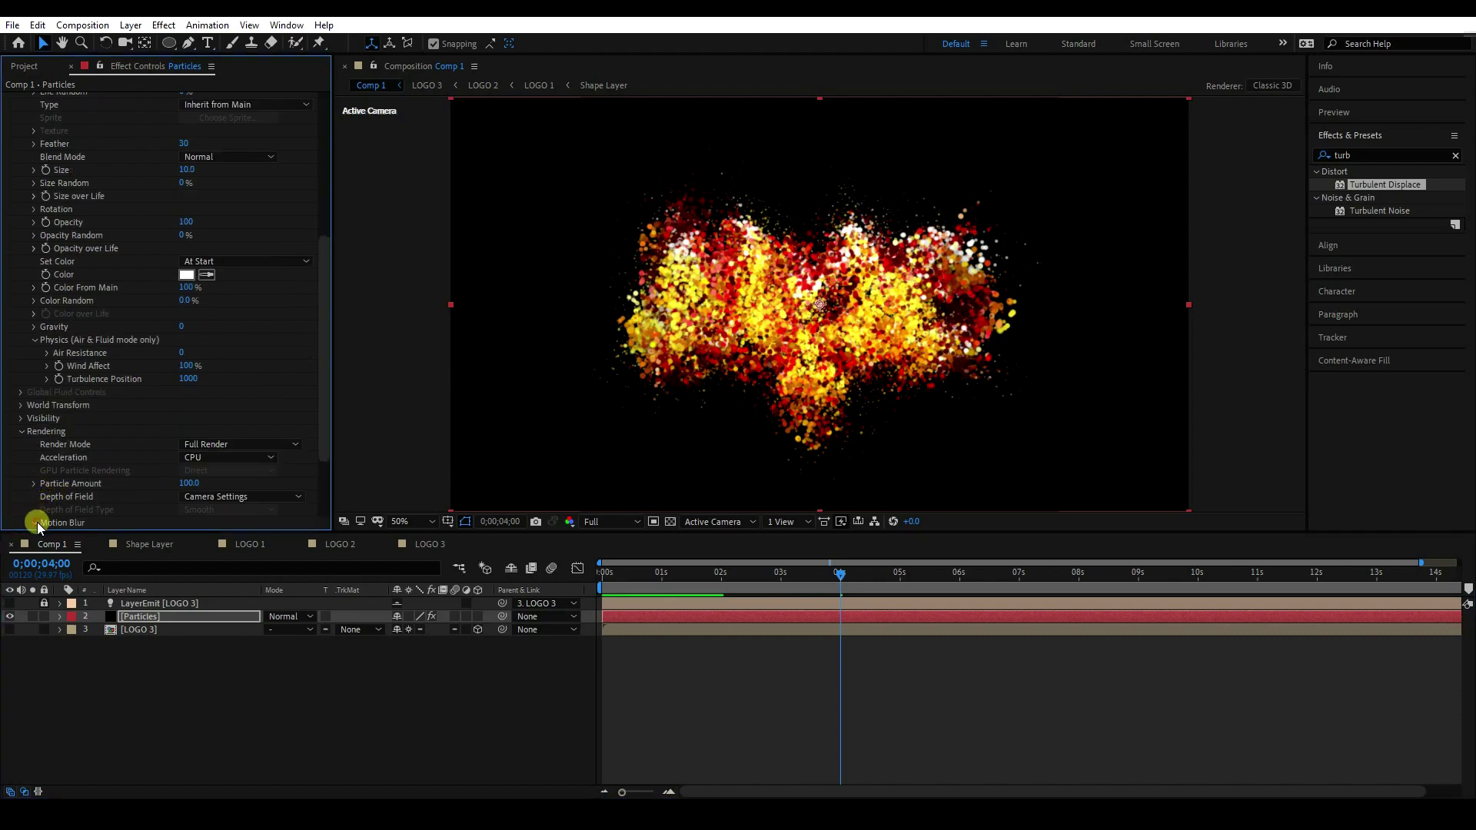
Step: Turn Motion Blur On with Shutter Phase 100 and Opacity Boost 100
left_click(34, 522)
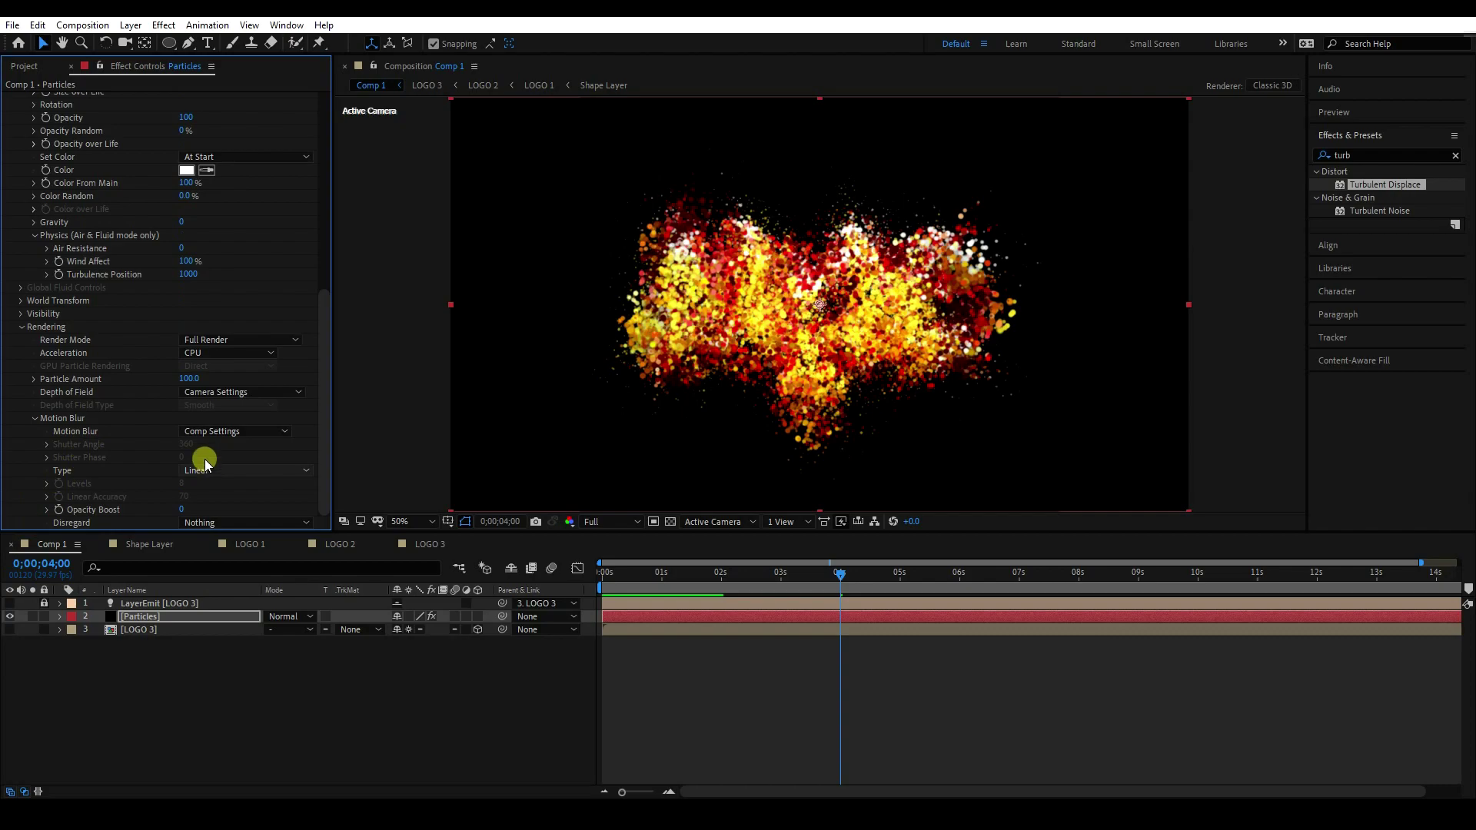
left_click(207, 432)
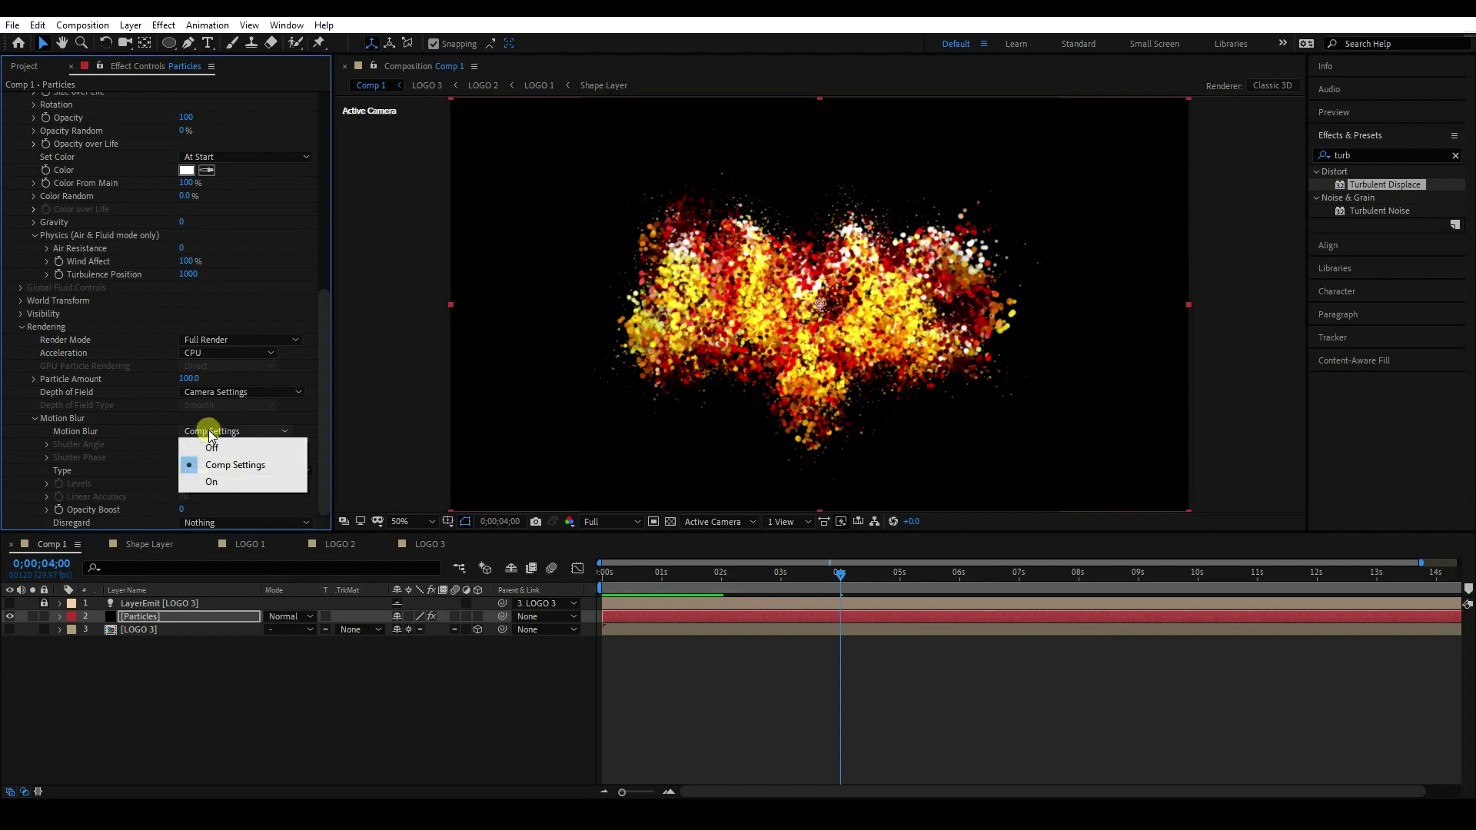
left_click(202, 483)
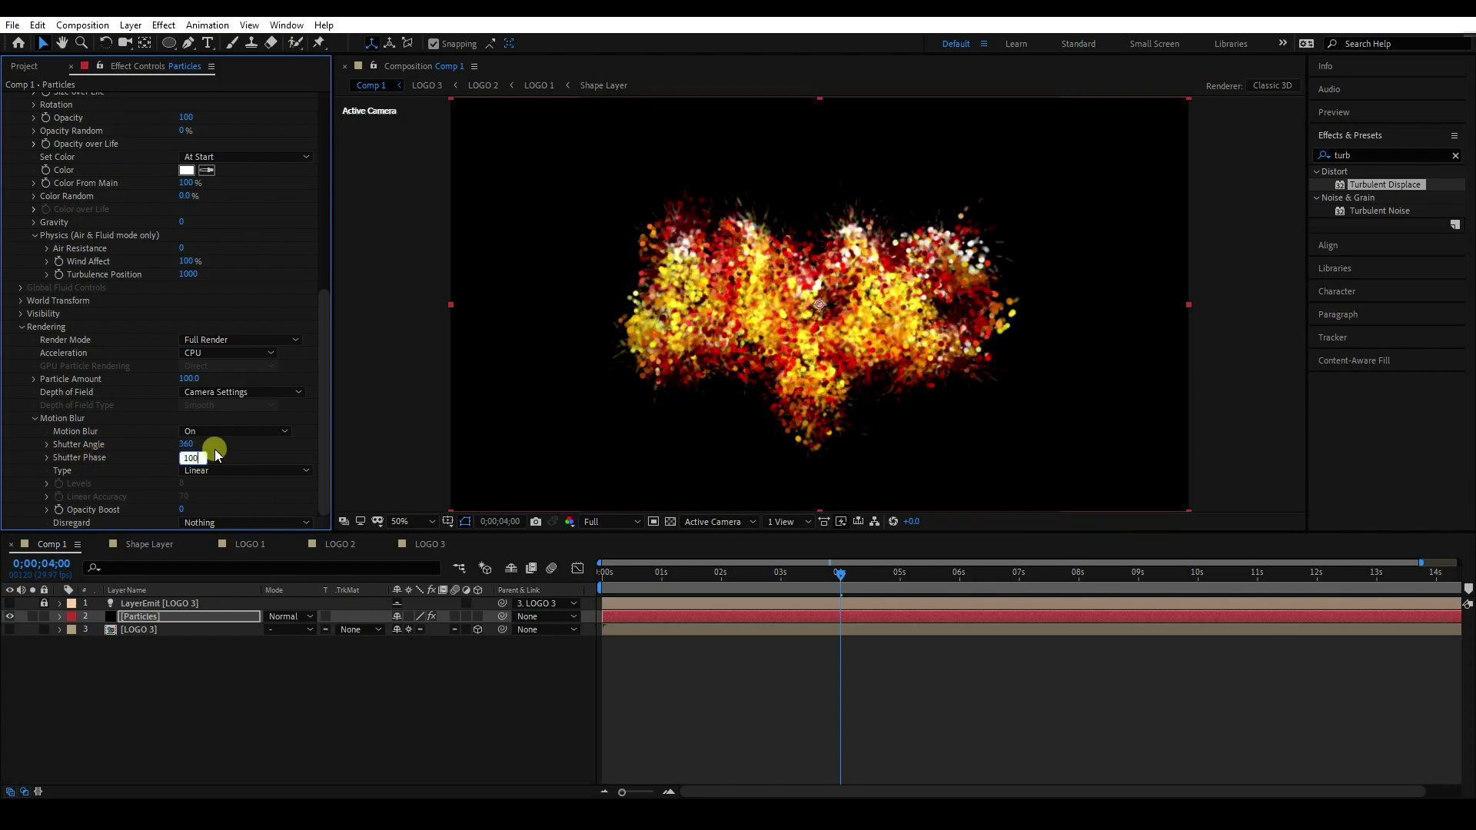
key("Return")
key("shift+F10")
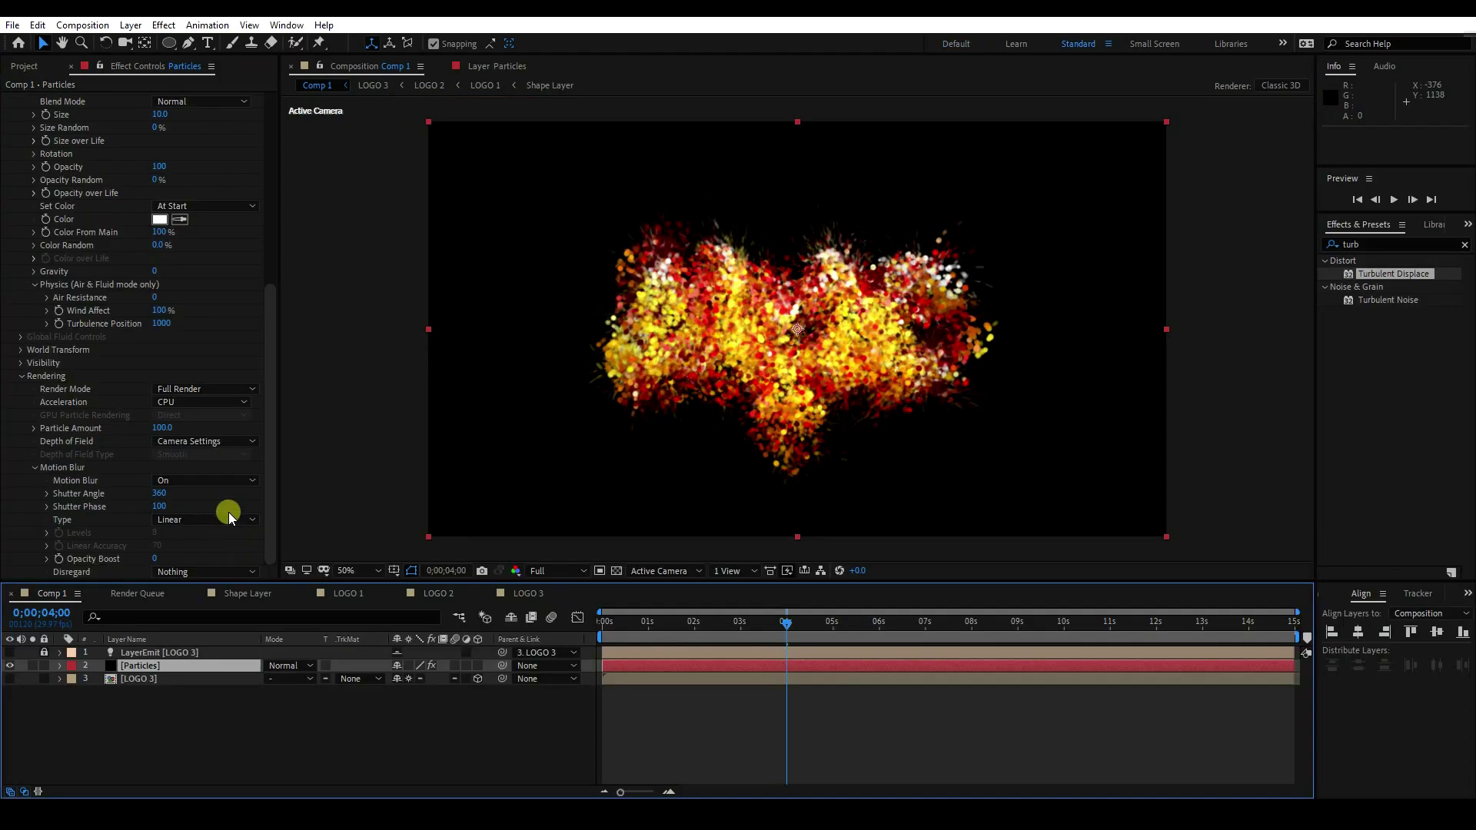
left_click(154, 559)
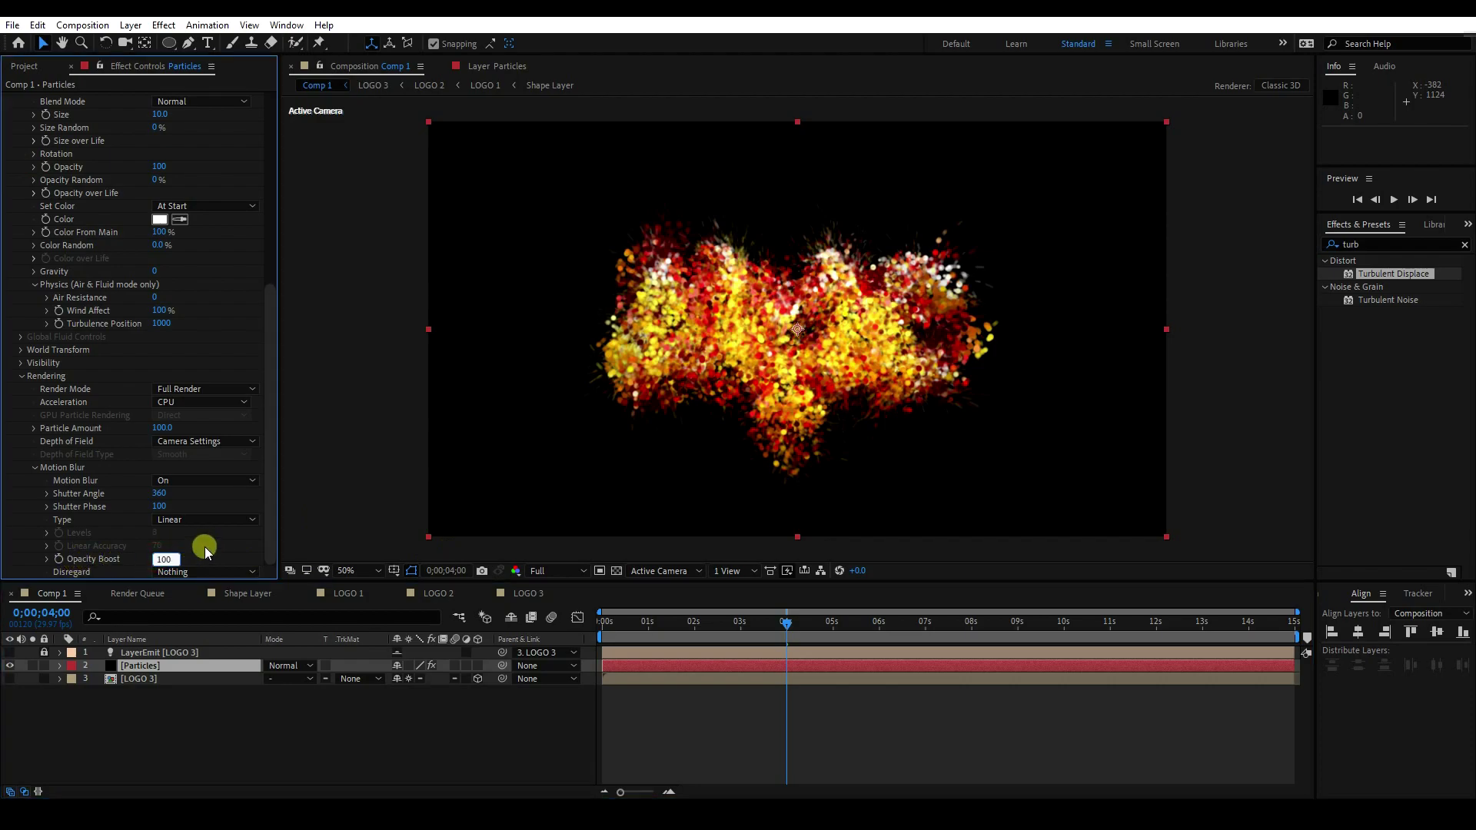
type("100")
key("Return")
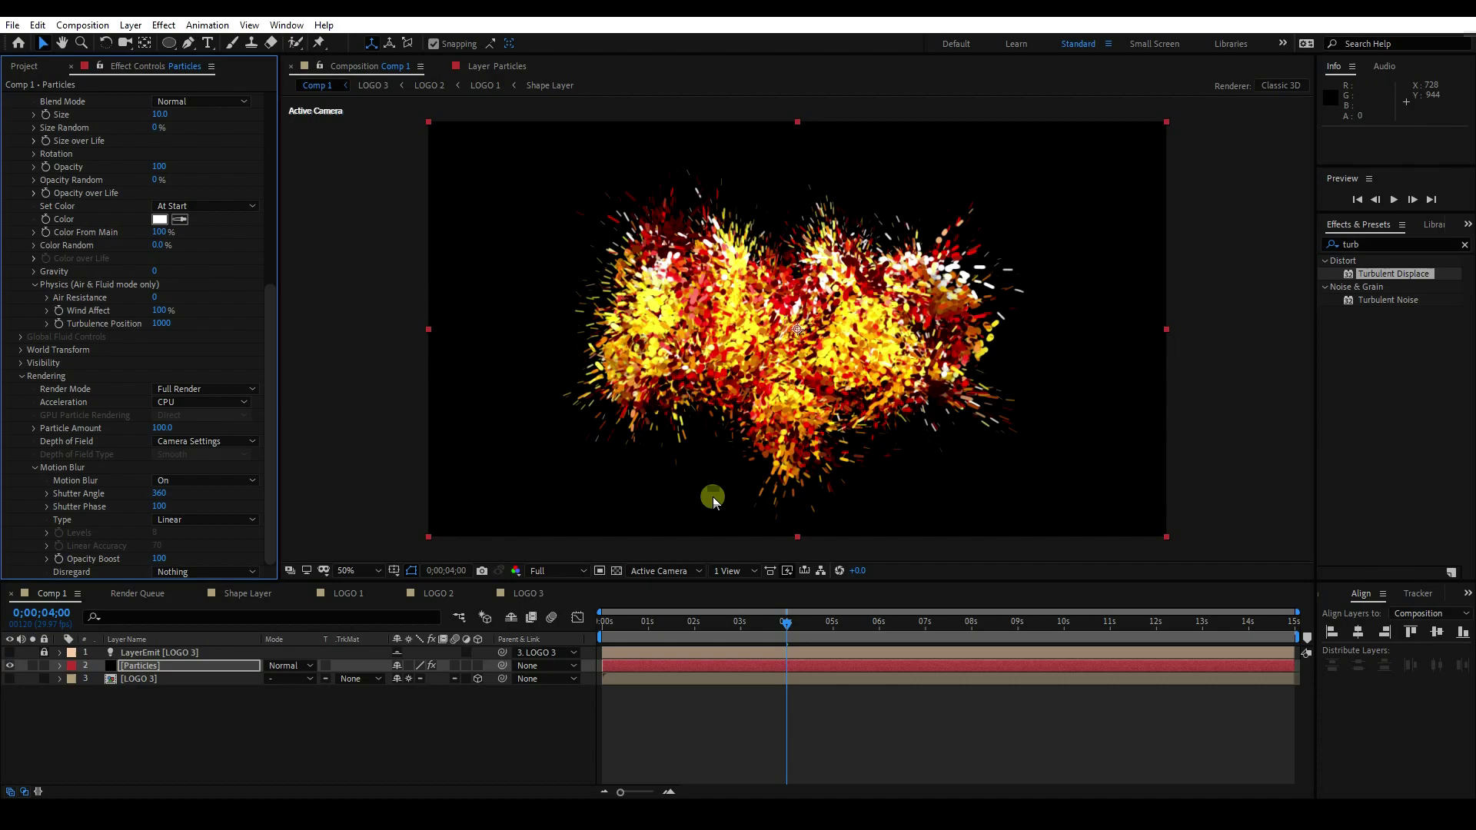
Step: Preview the motion-blurred particles from the start of the composition
left_click_drag(786, 621, 613, 675)
key("space")
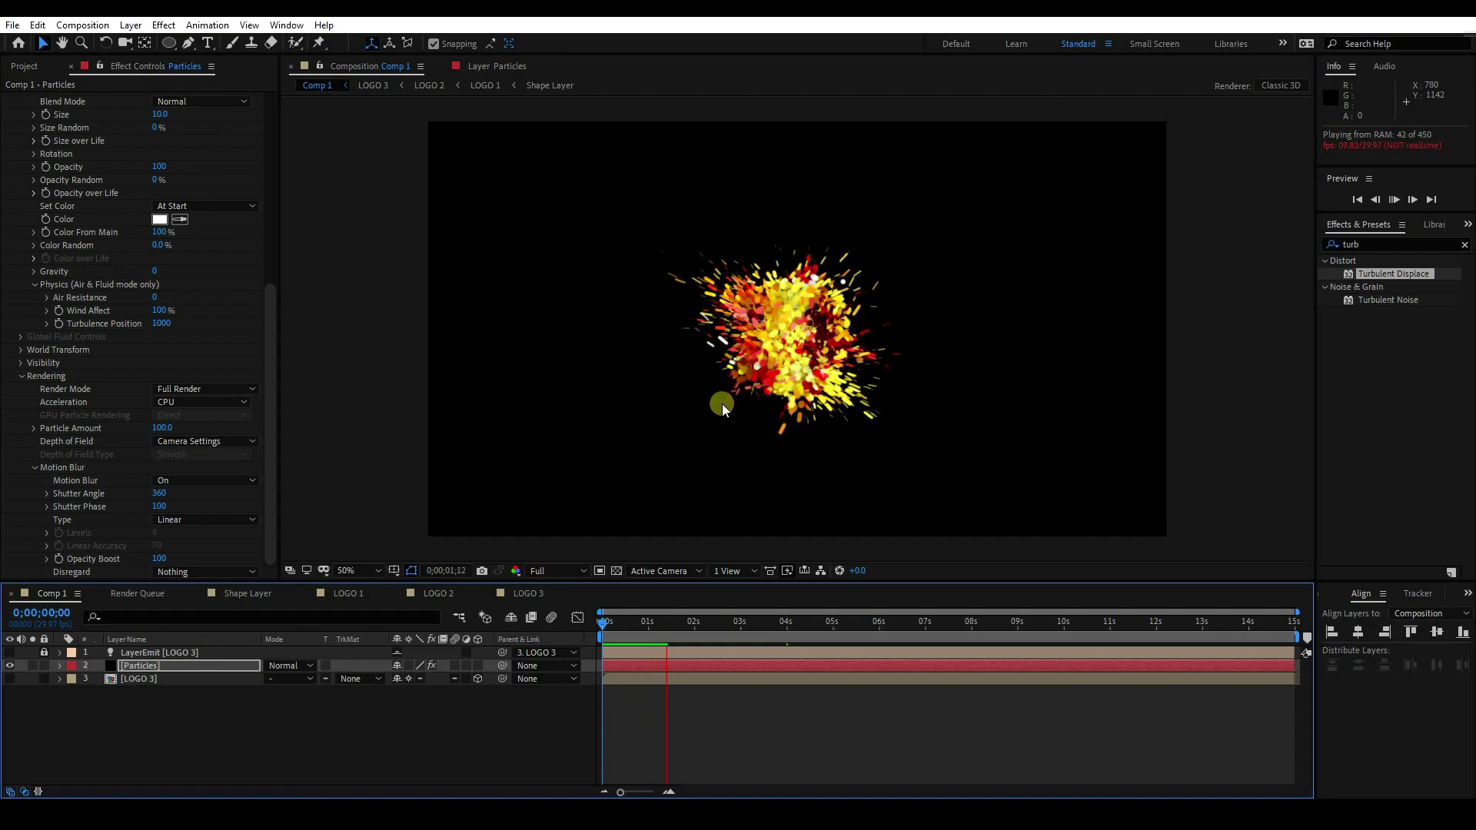
key("space")
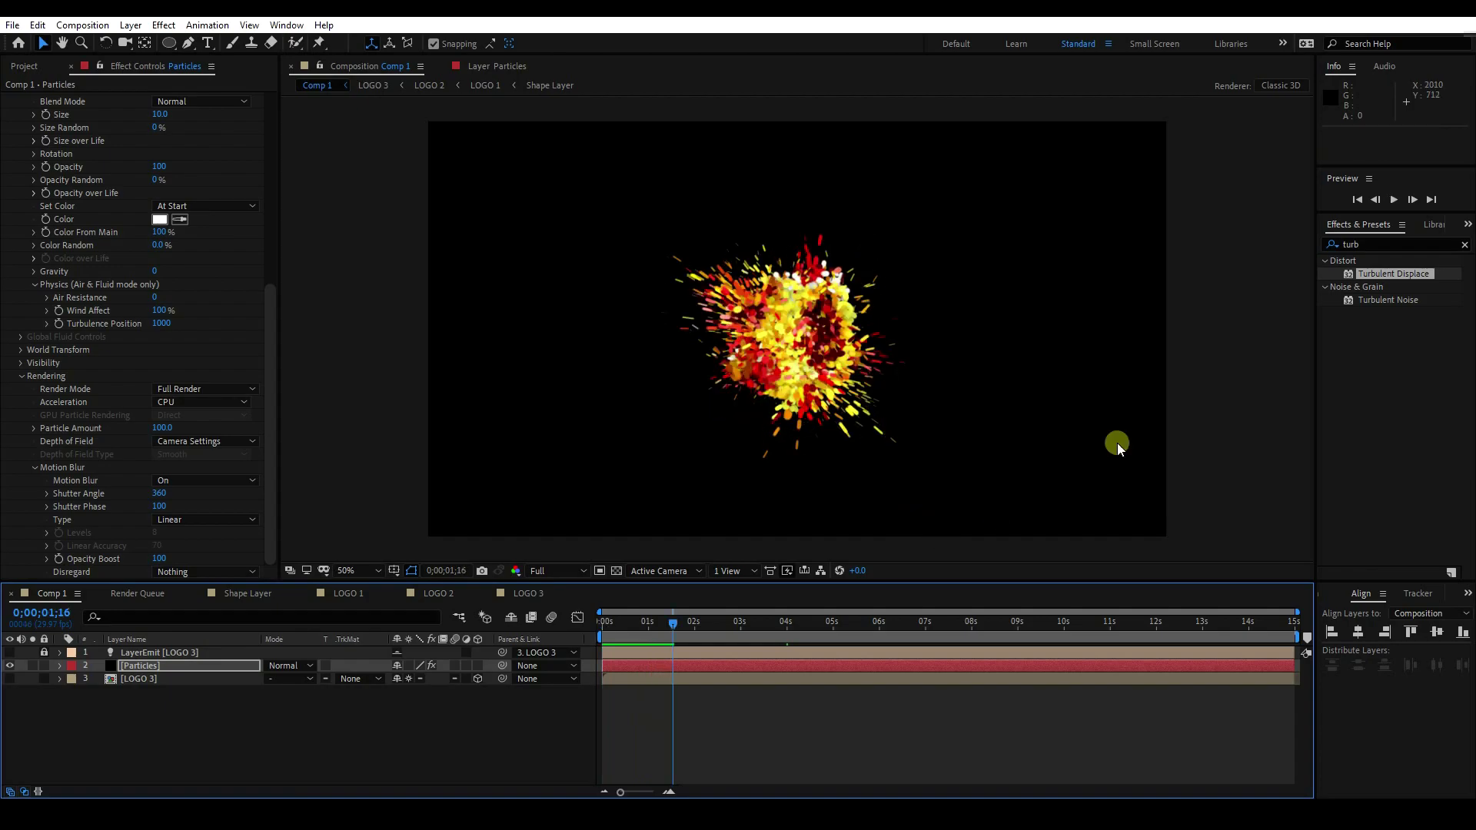
Step: Search 'glow', apply Glow to the Particles layer and set Glow Radius to 20
left_click(1464, 244)
left_click(1409, 245)
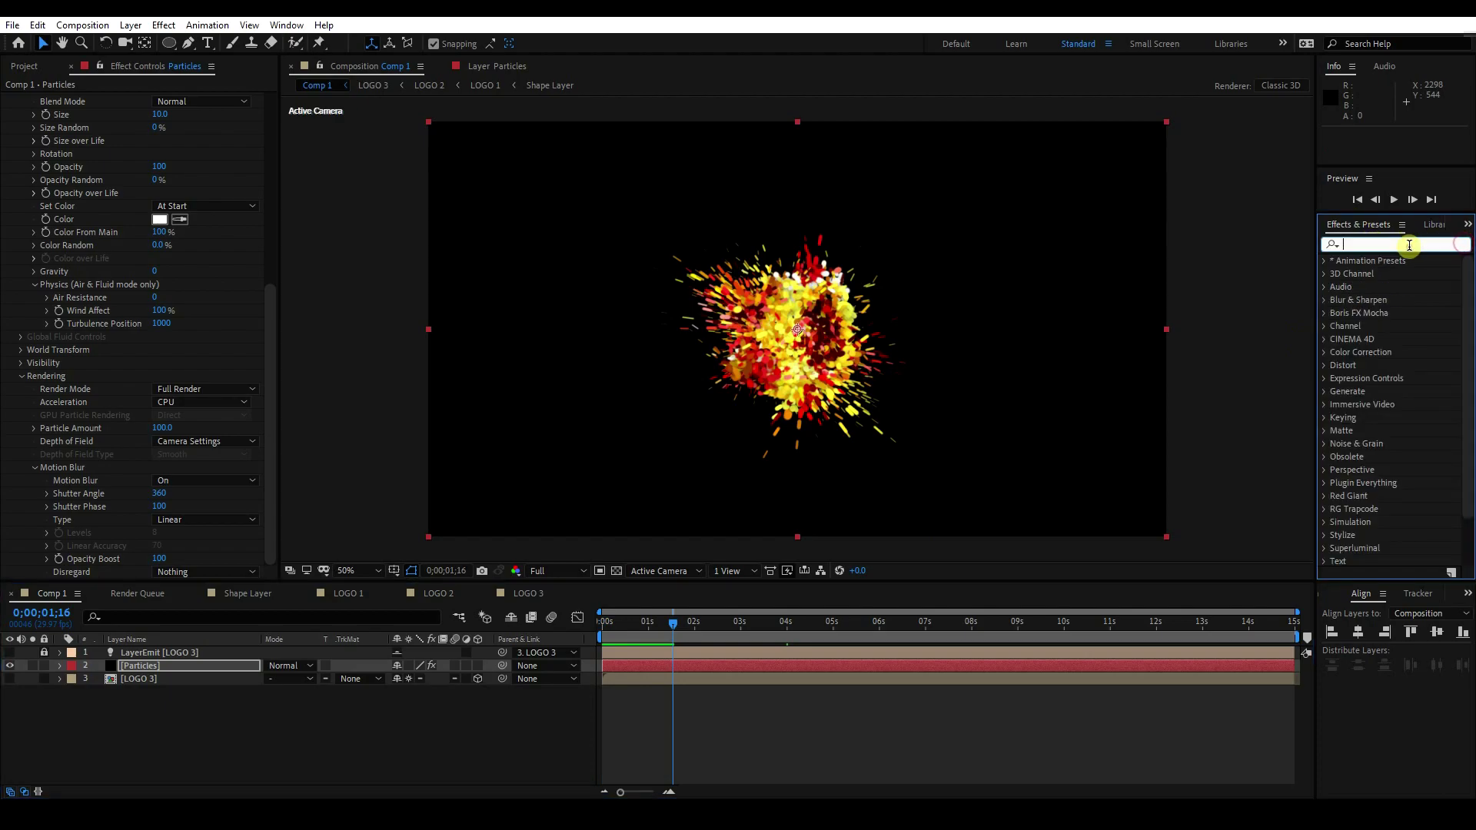
type("glow")
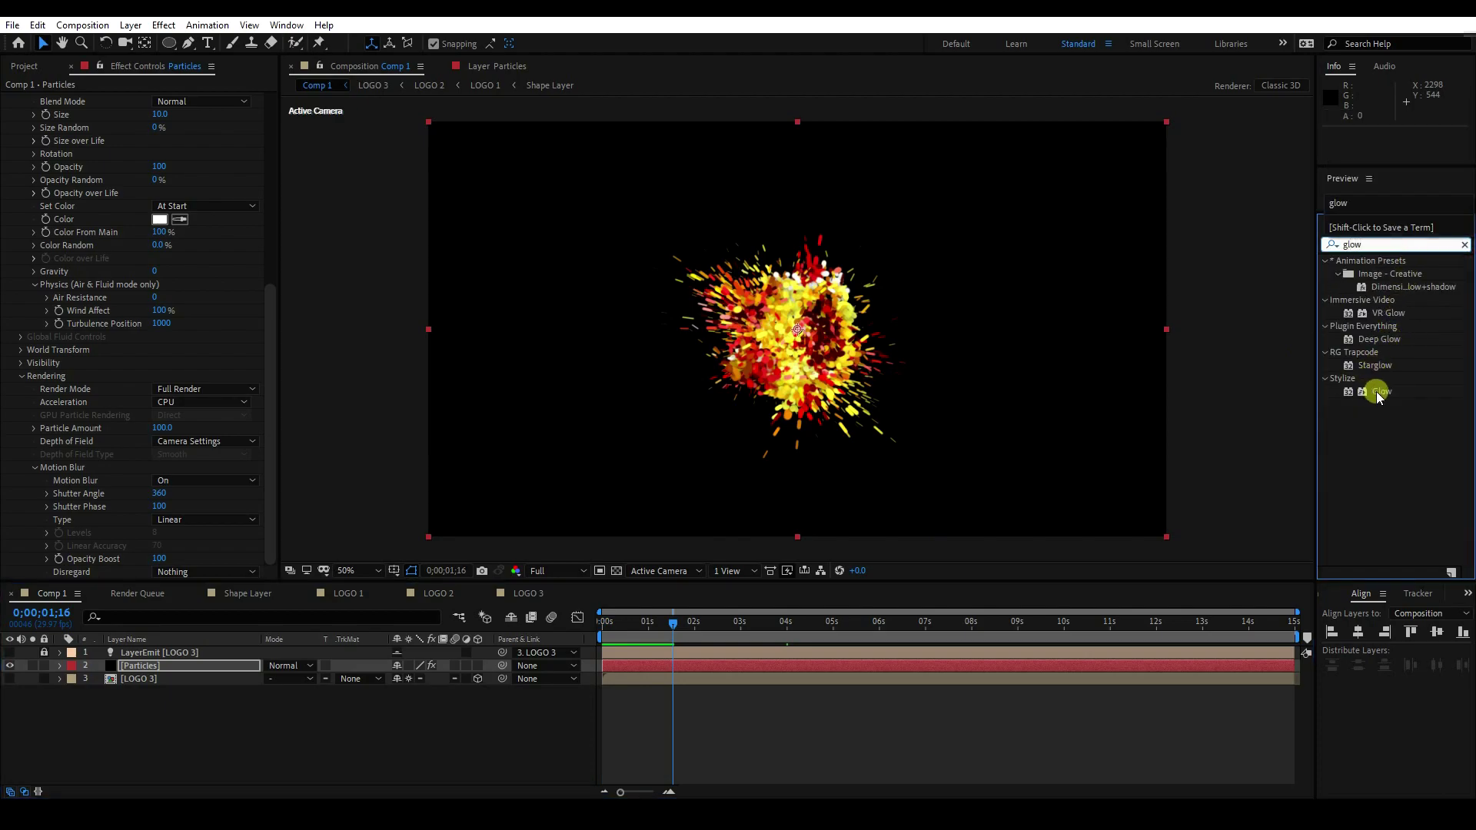
left_click_drag(1354, 390, 197, 666)
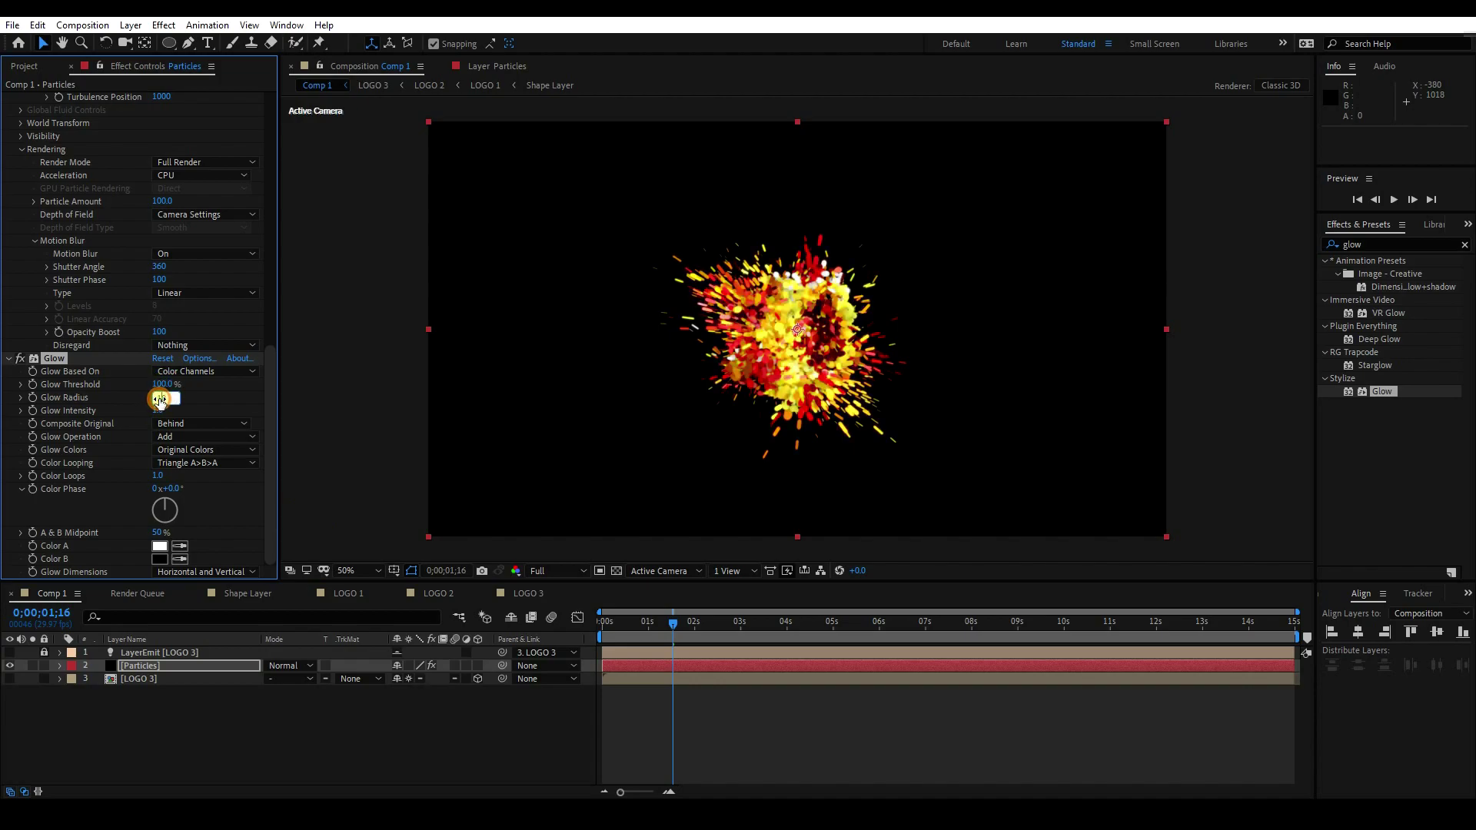
key("Return")
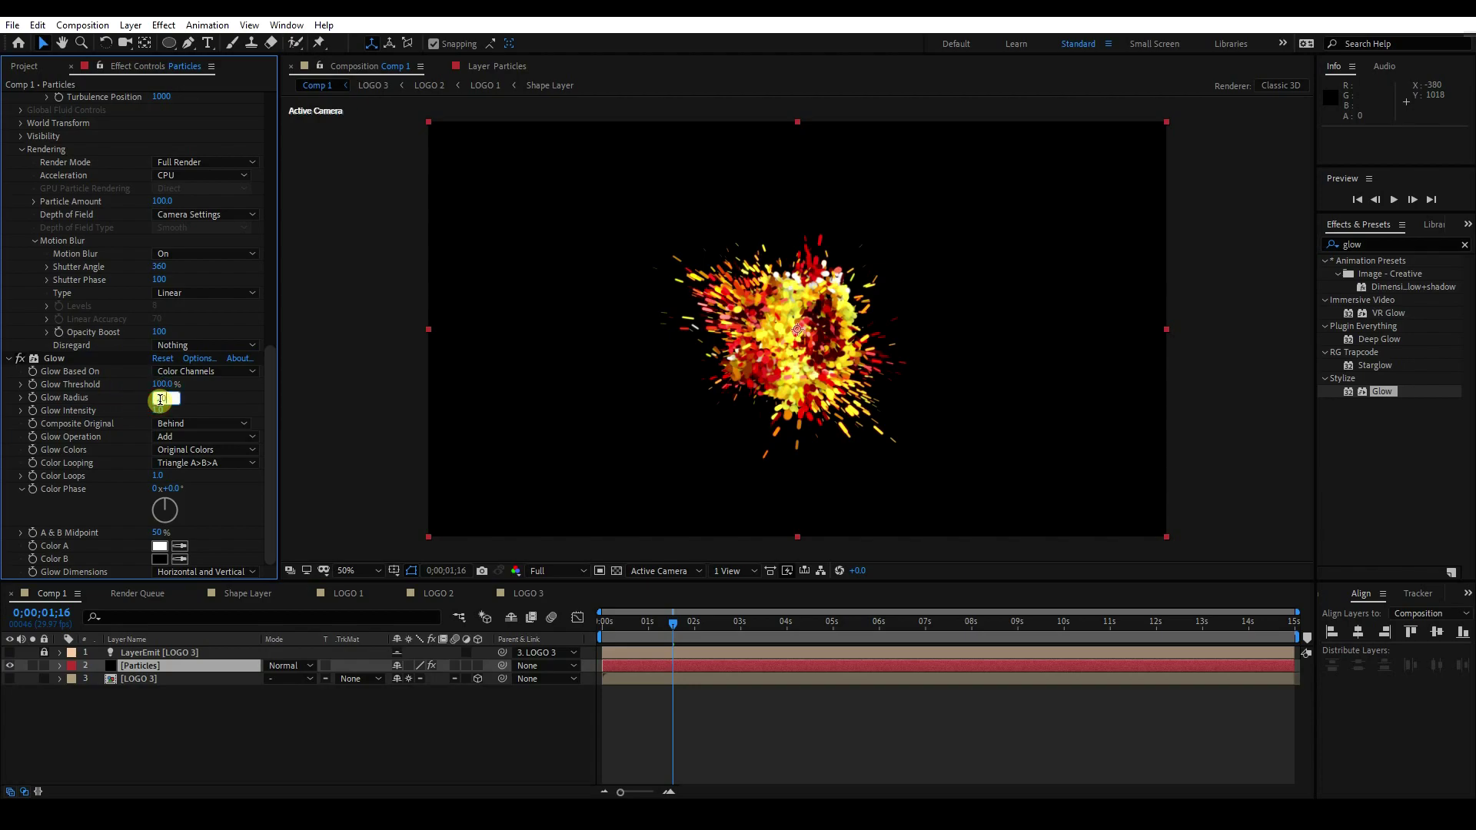
type("20")
key("Return")
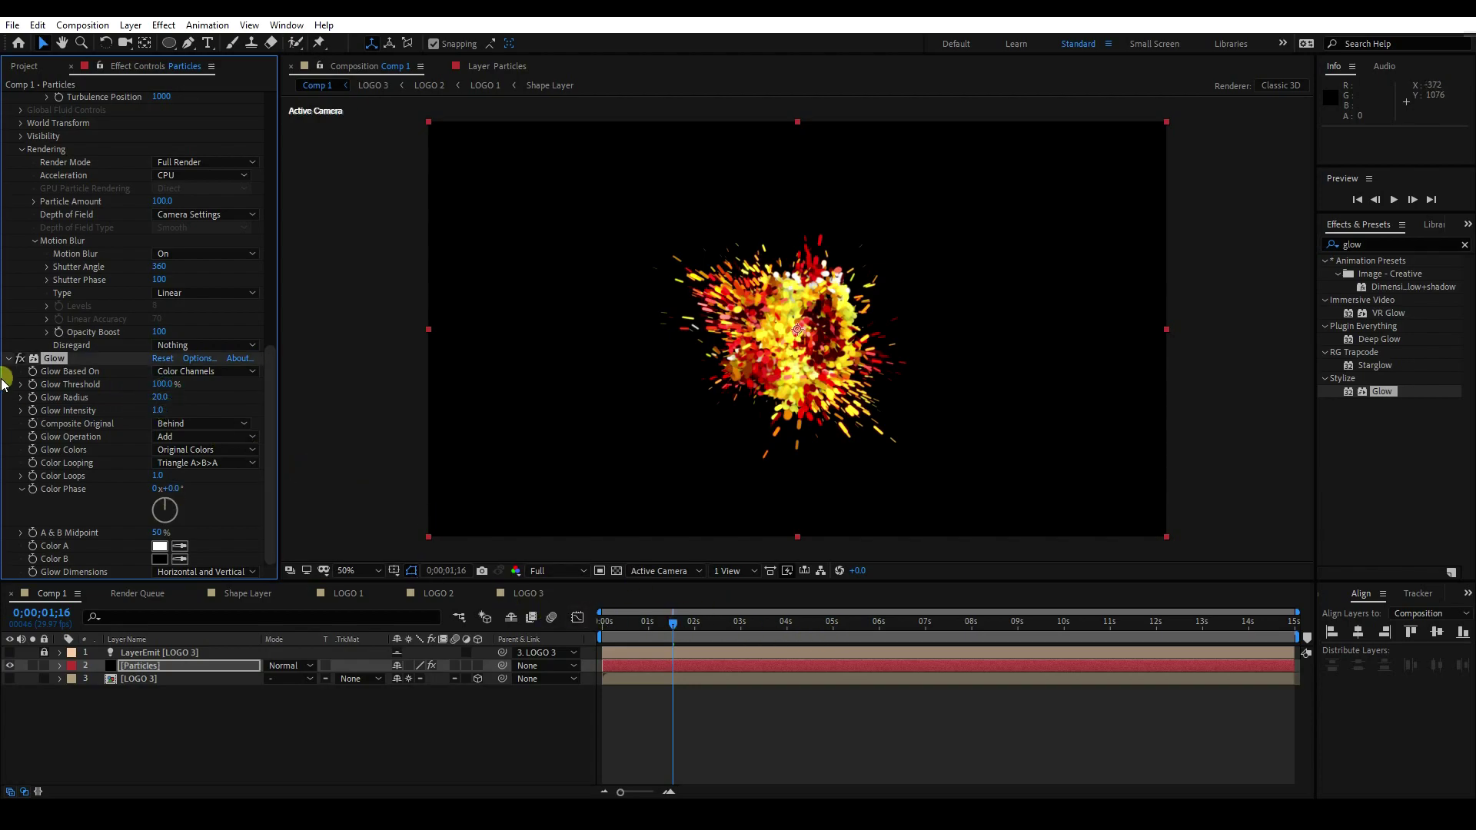
Step: Collapse the Glow, Particle, Physics and Rendering groups and search effects for 'shar'
left_click(8, 359)
scroll(9, 348, "up", 2)
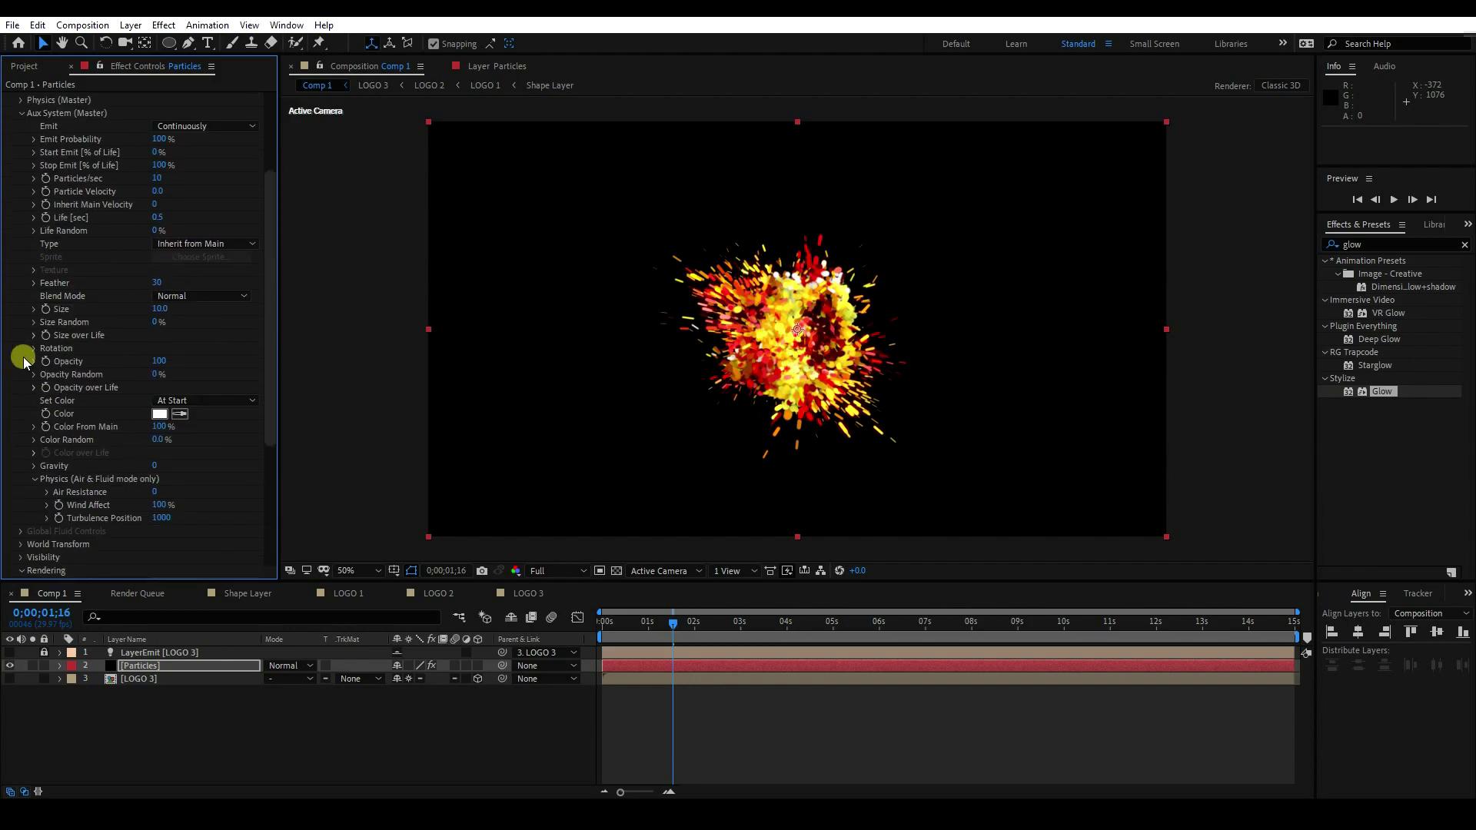
left_click(21, 350)
left_click(20, 240)
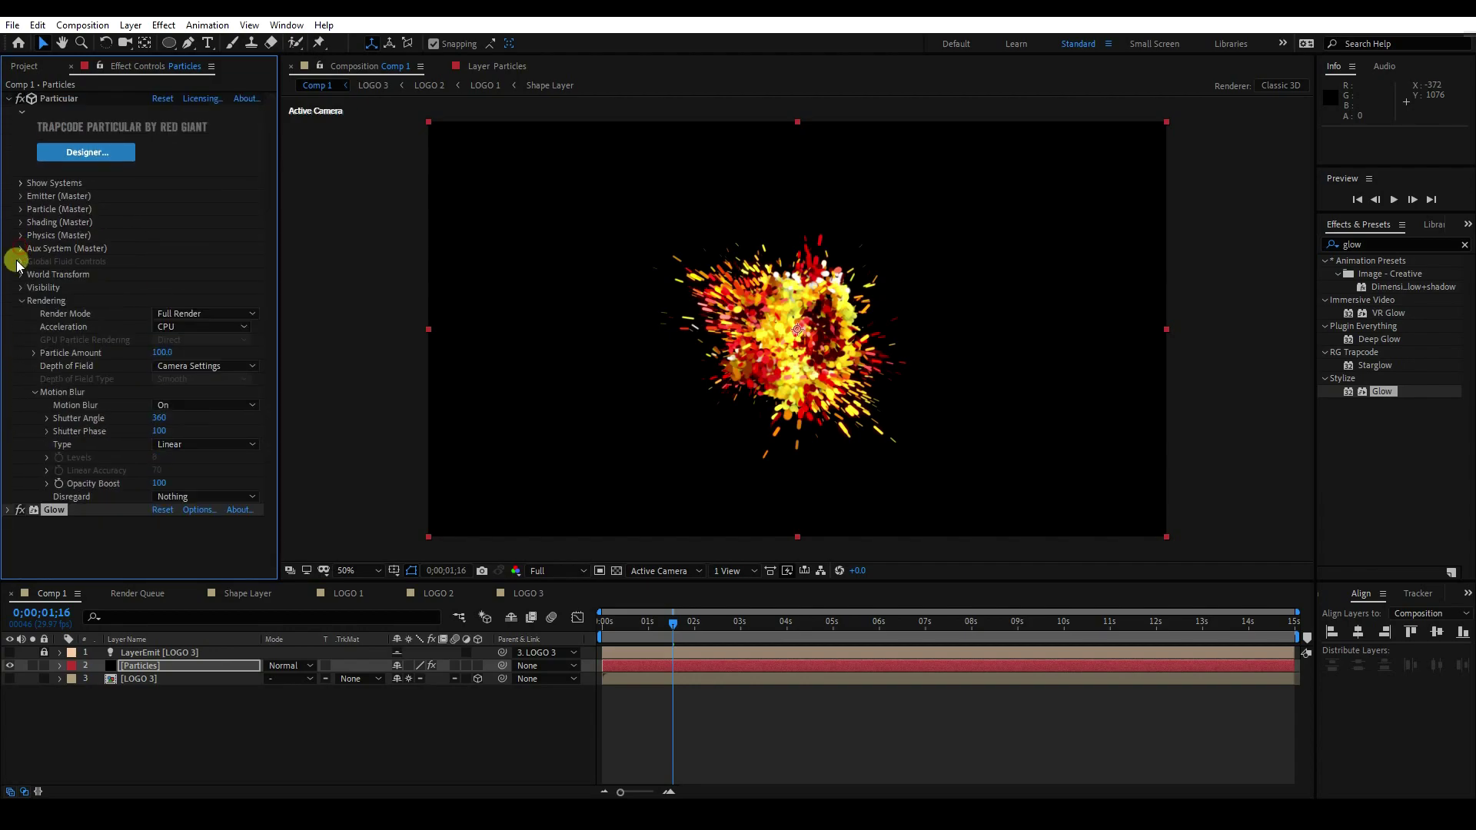
left_click(21, 302)
left_click(1466, 244)
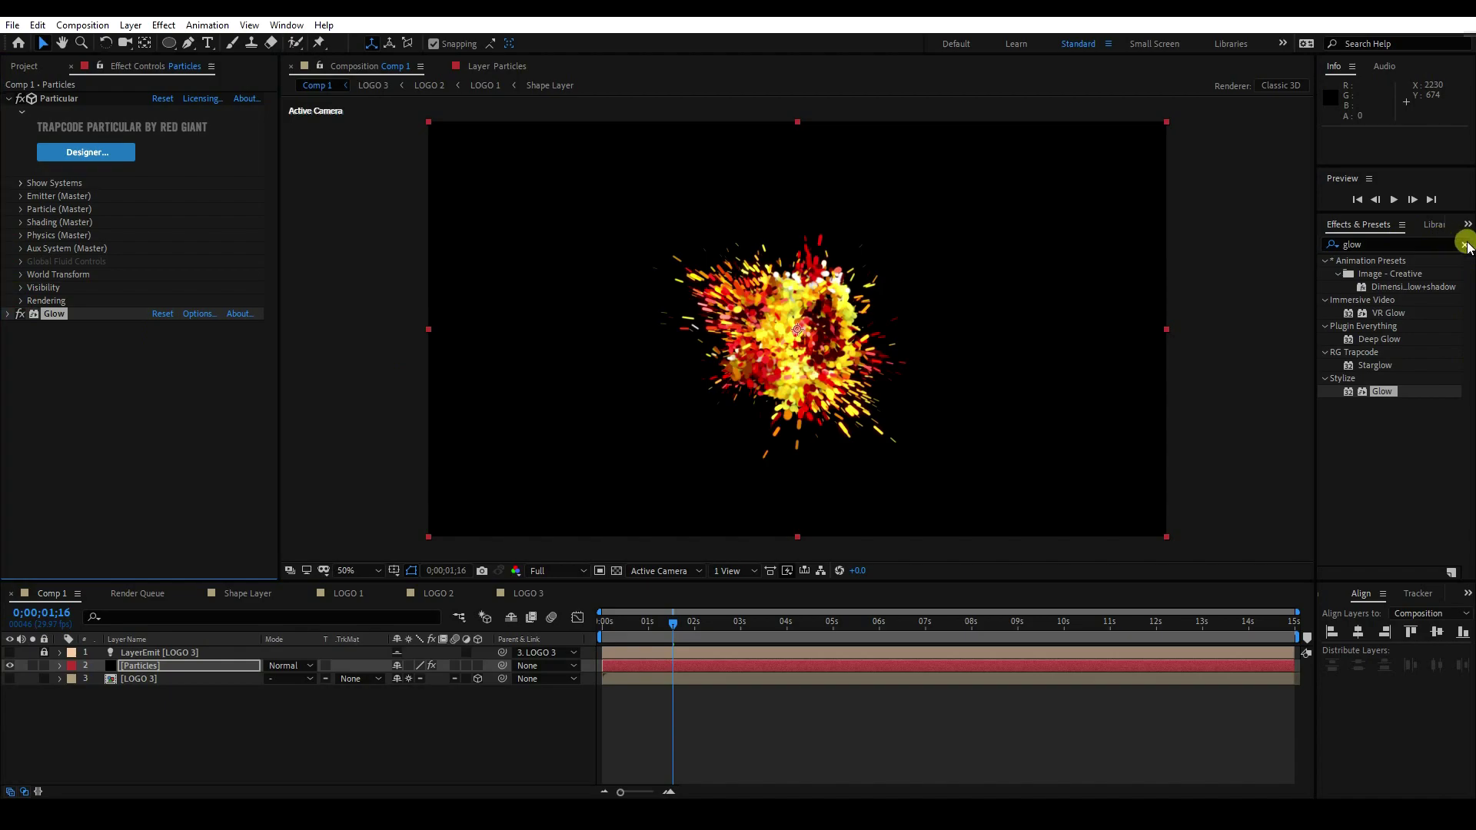
left_click(1466, 244)
type("shar")
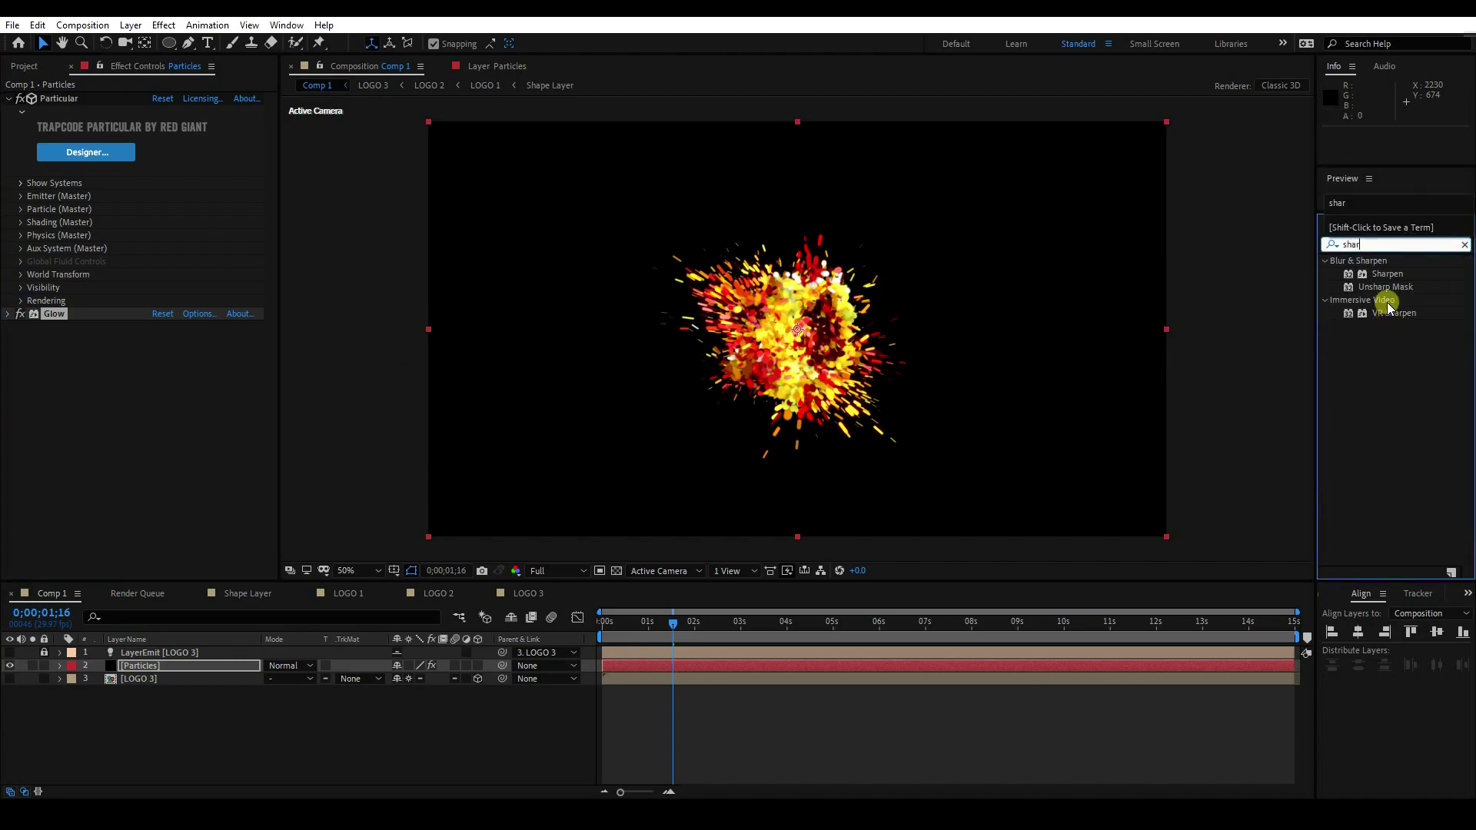
Step: Apply Sharpen at amount 100 to Particles and preview the burst from frame 0
left_click_drag(1389, 273, 183, 665)
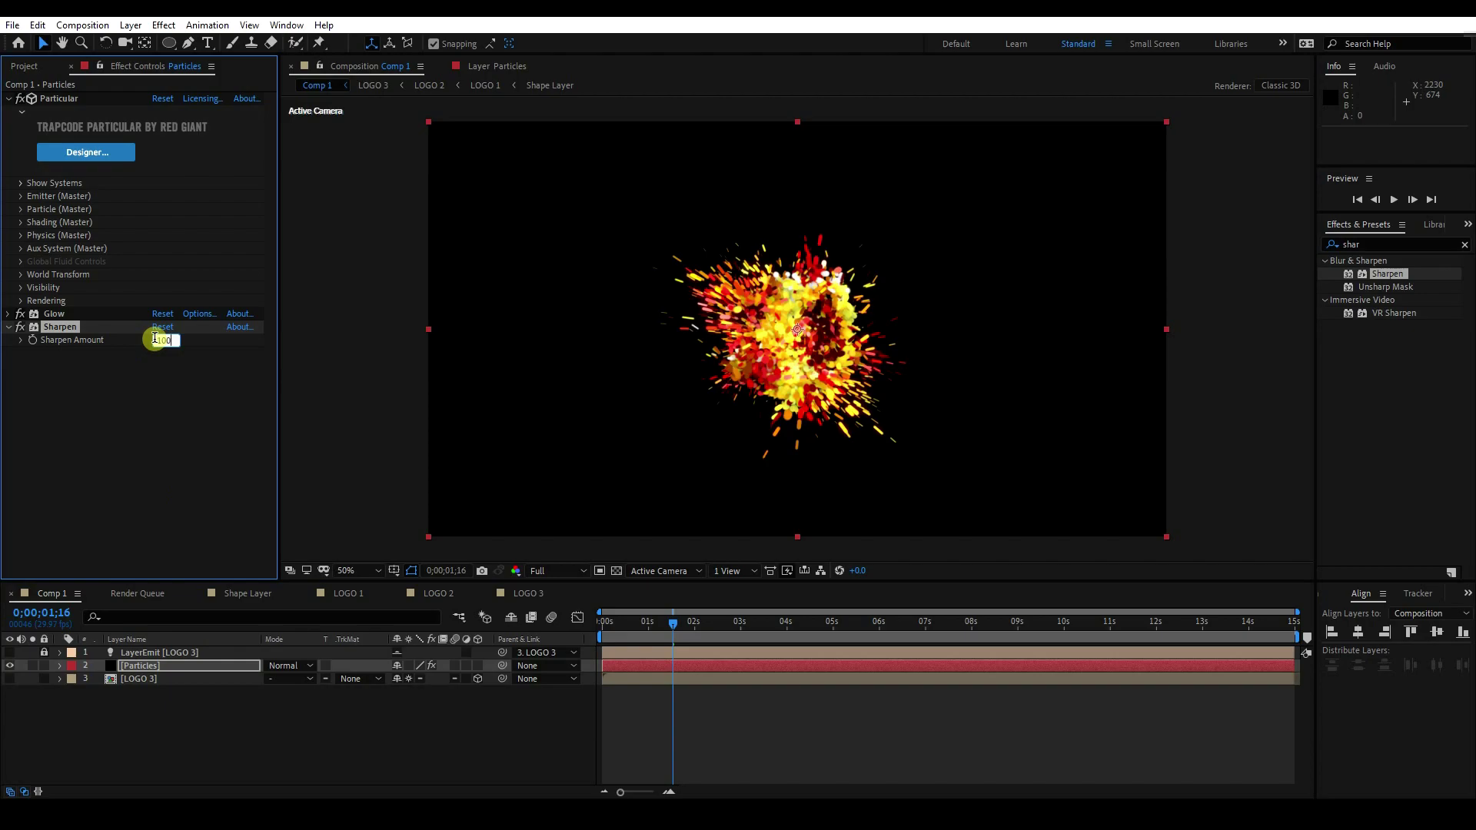
left_click_drag(673, 621, 499, 629)
key("space")
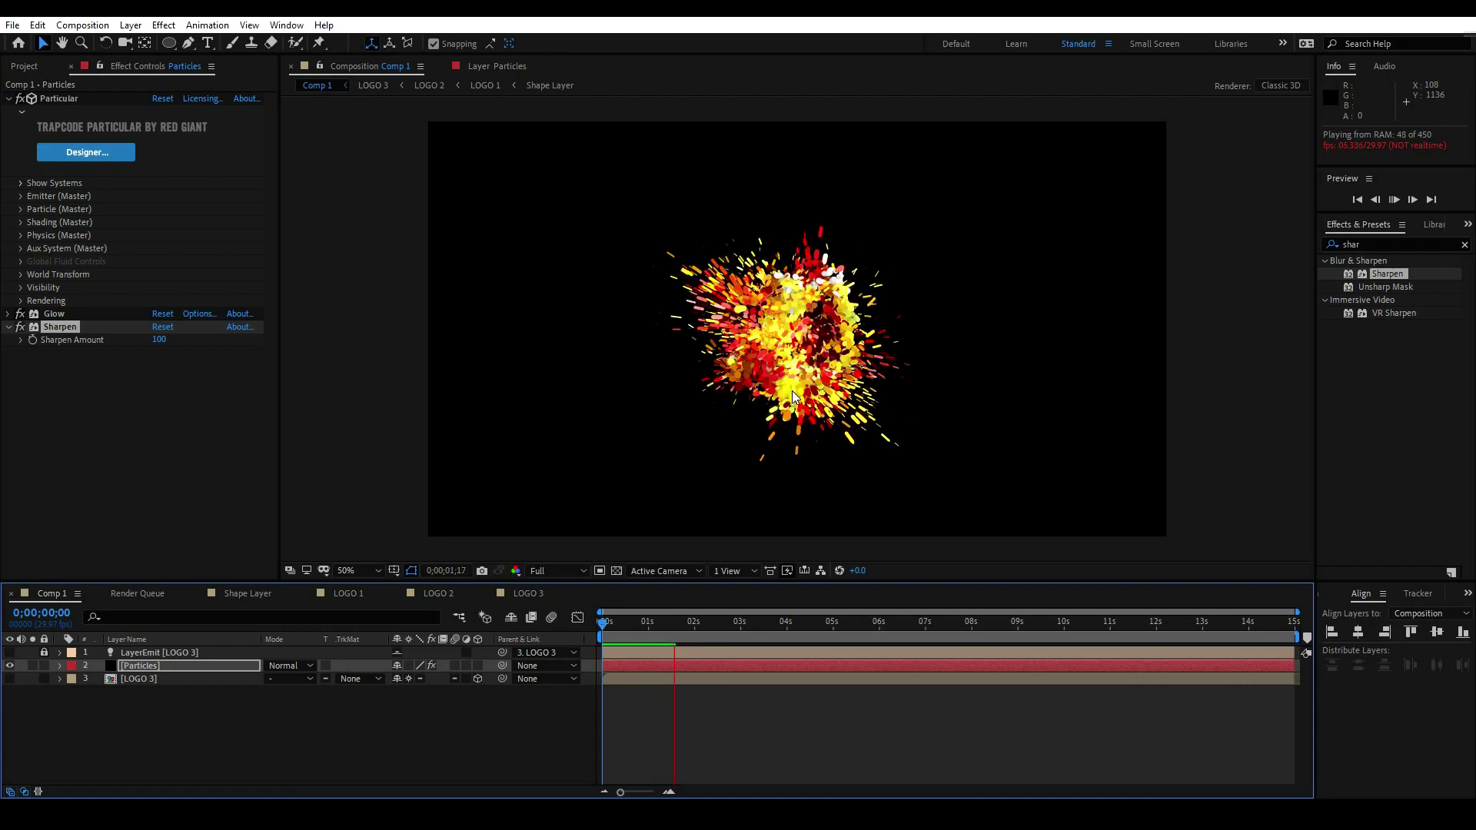
key("space")
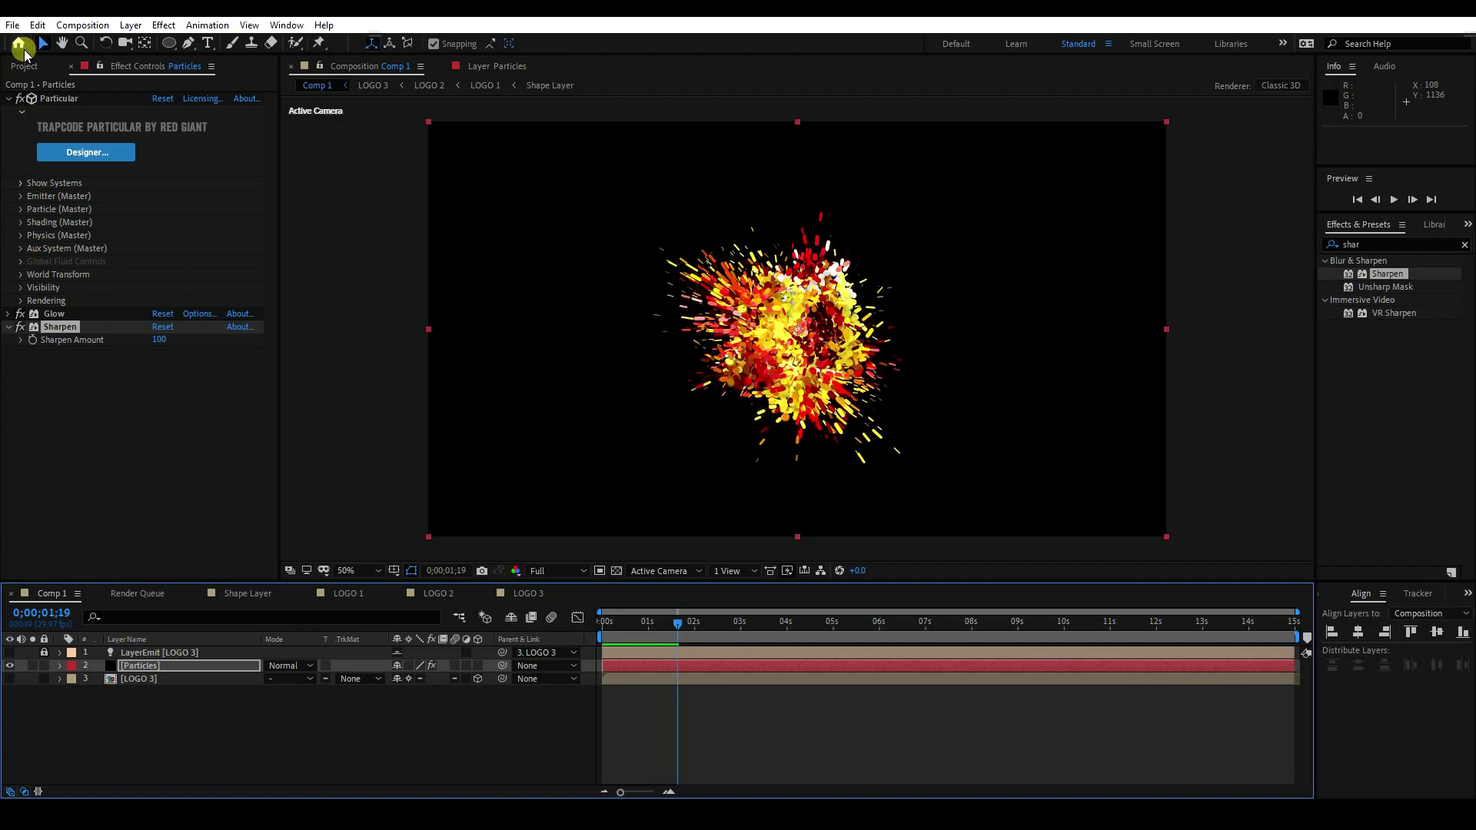
Step: Drag the LOGO 1 composition from the Project panel into Comp 1
left_click(24, 67)
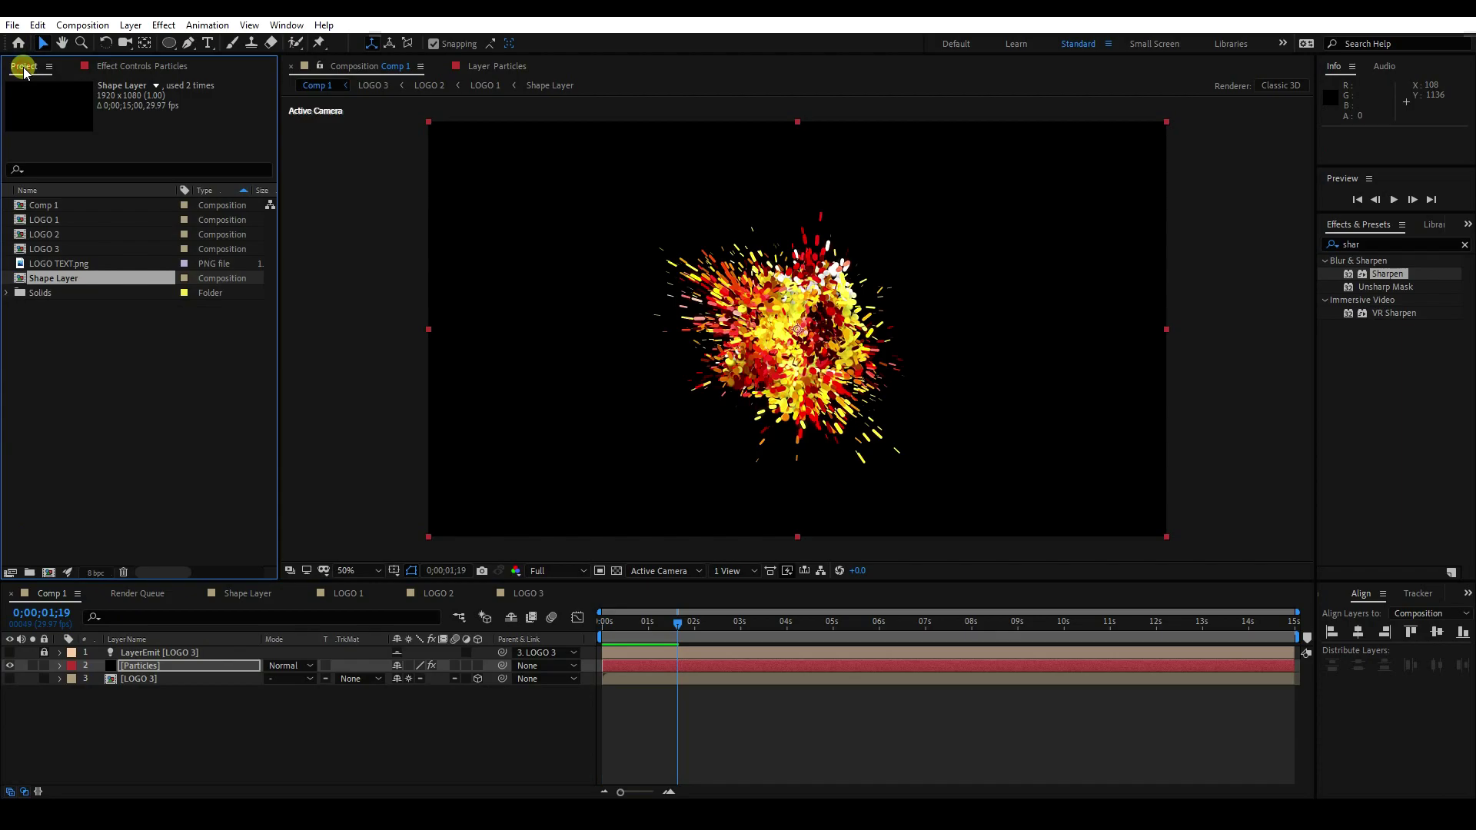
left_click(33, 221)
left_click_drag(47, 227, 205, 723)
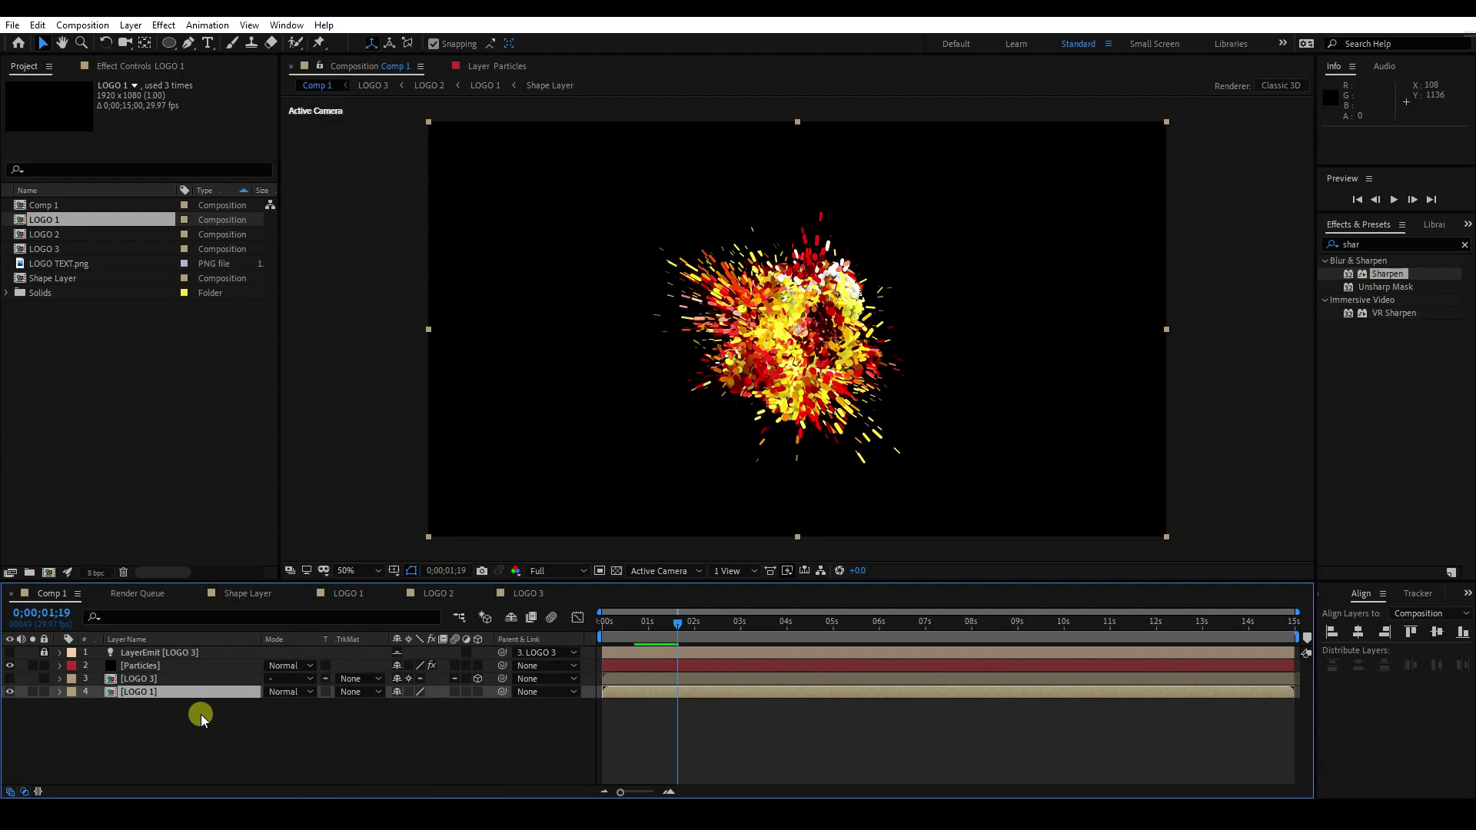
Step: Preview the logo dissolving into particles from the first frame
left_click(670, 622)
key("space")
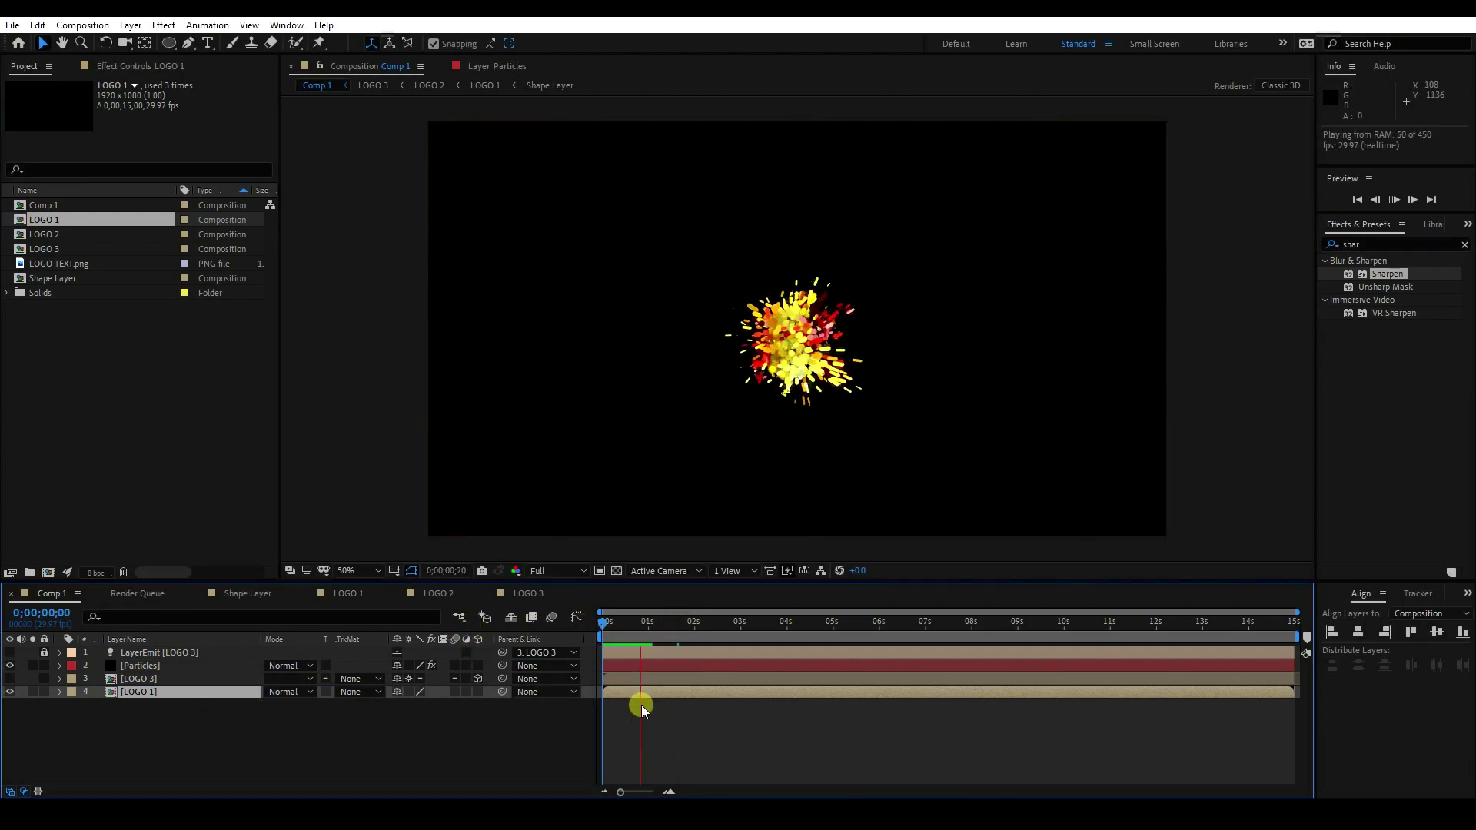
key("space")
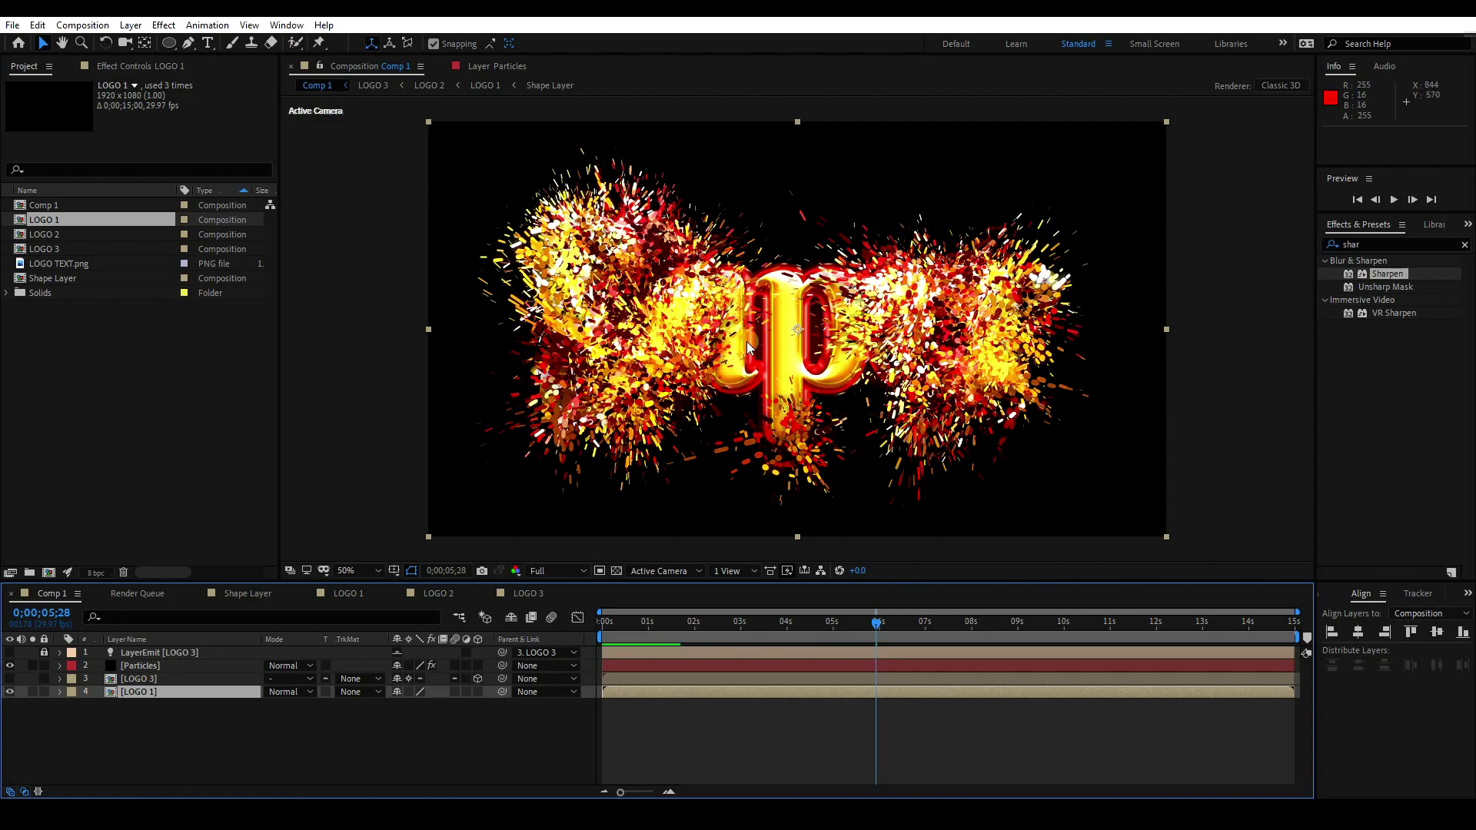
left_click_drag(876, 621, 520, 616)
key("space")
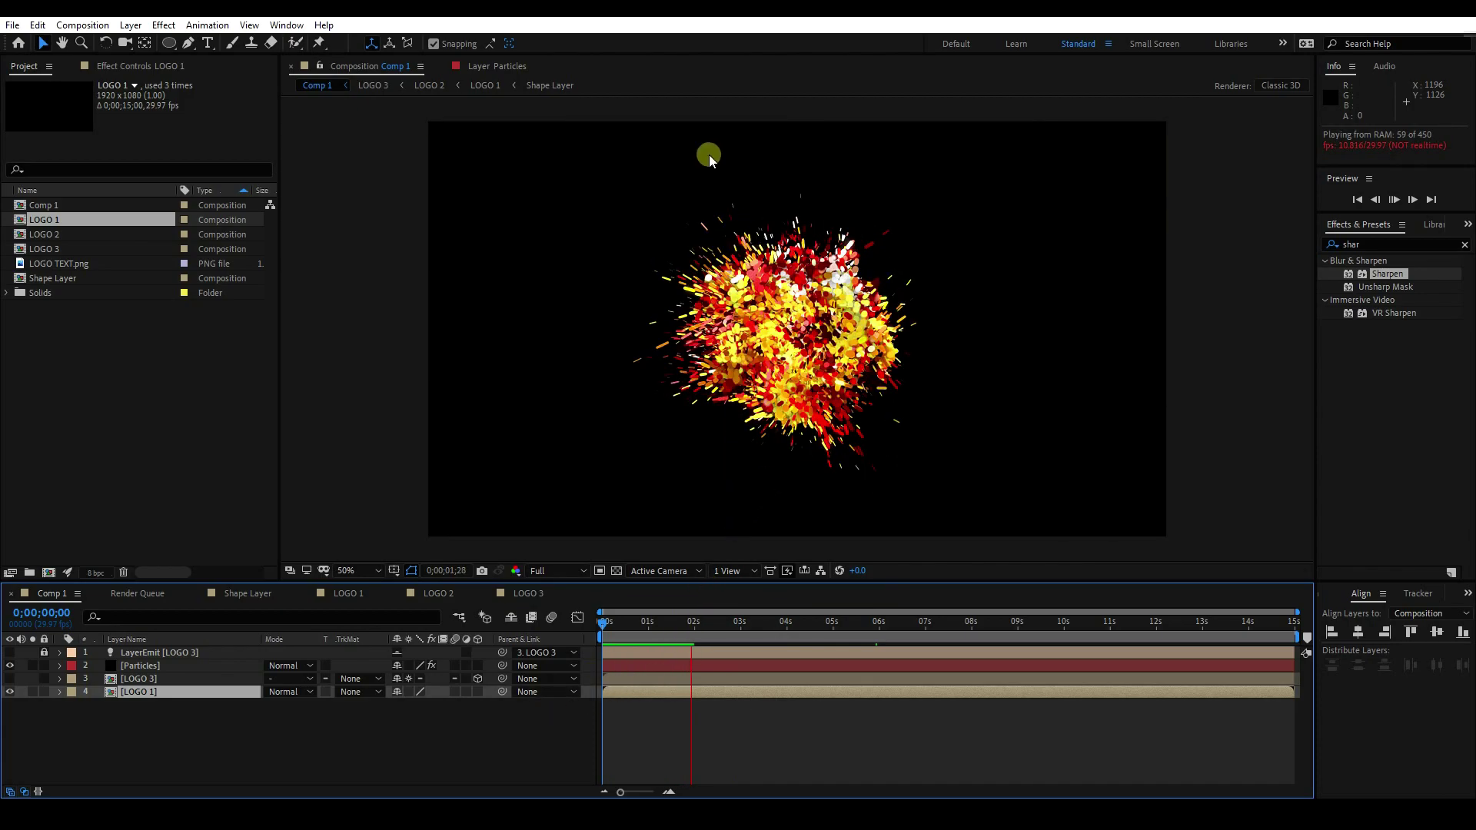
Step: Create a new 1920×1080 solid layer named BG
right_click(233, 749)
mouse_move(293, 573)
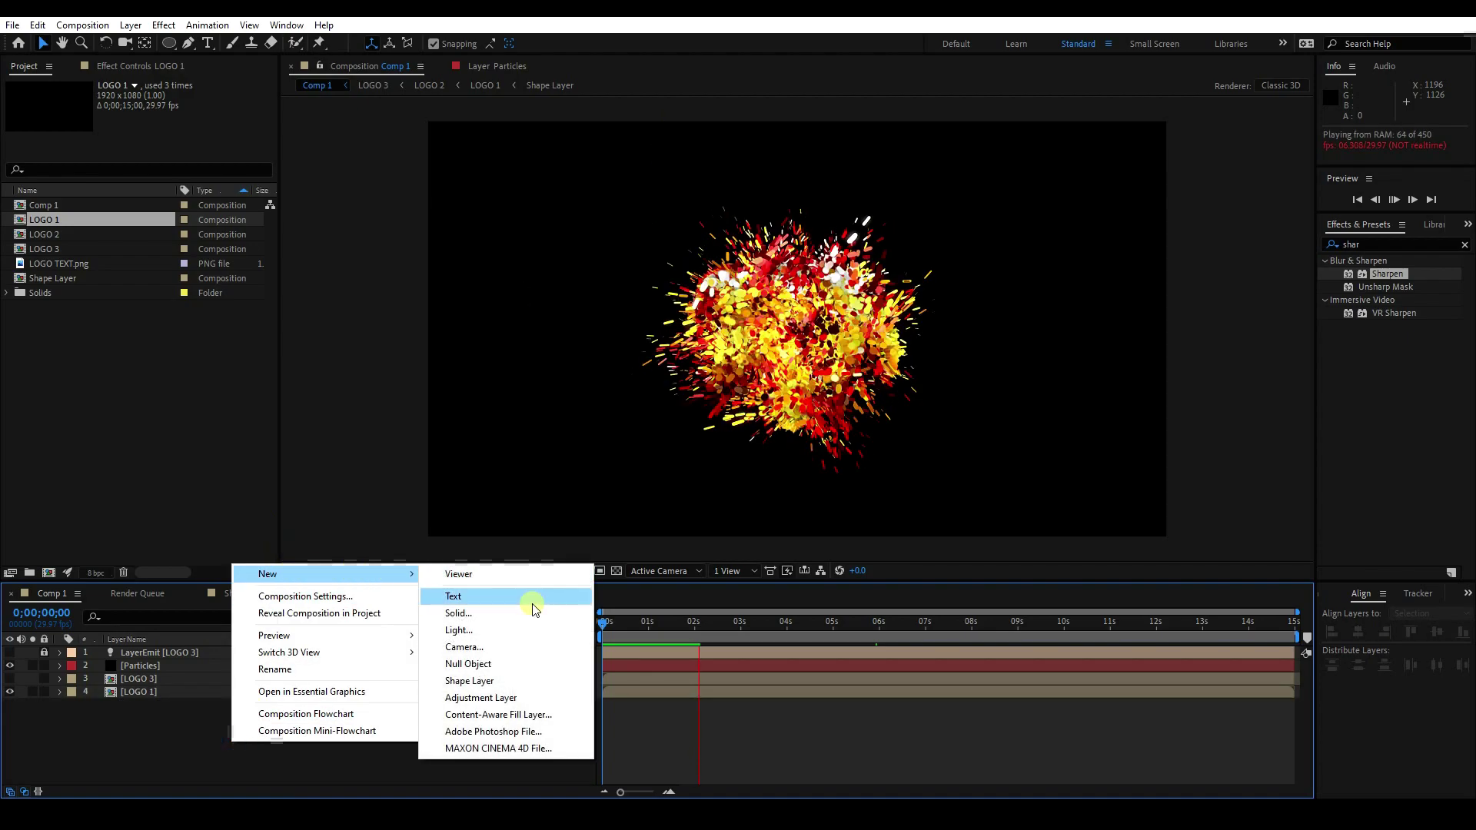
left_click(459, 613)
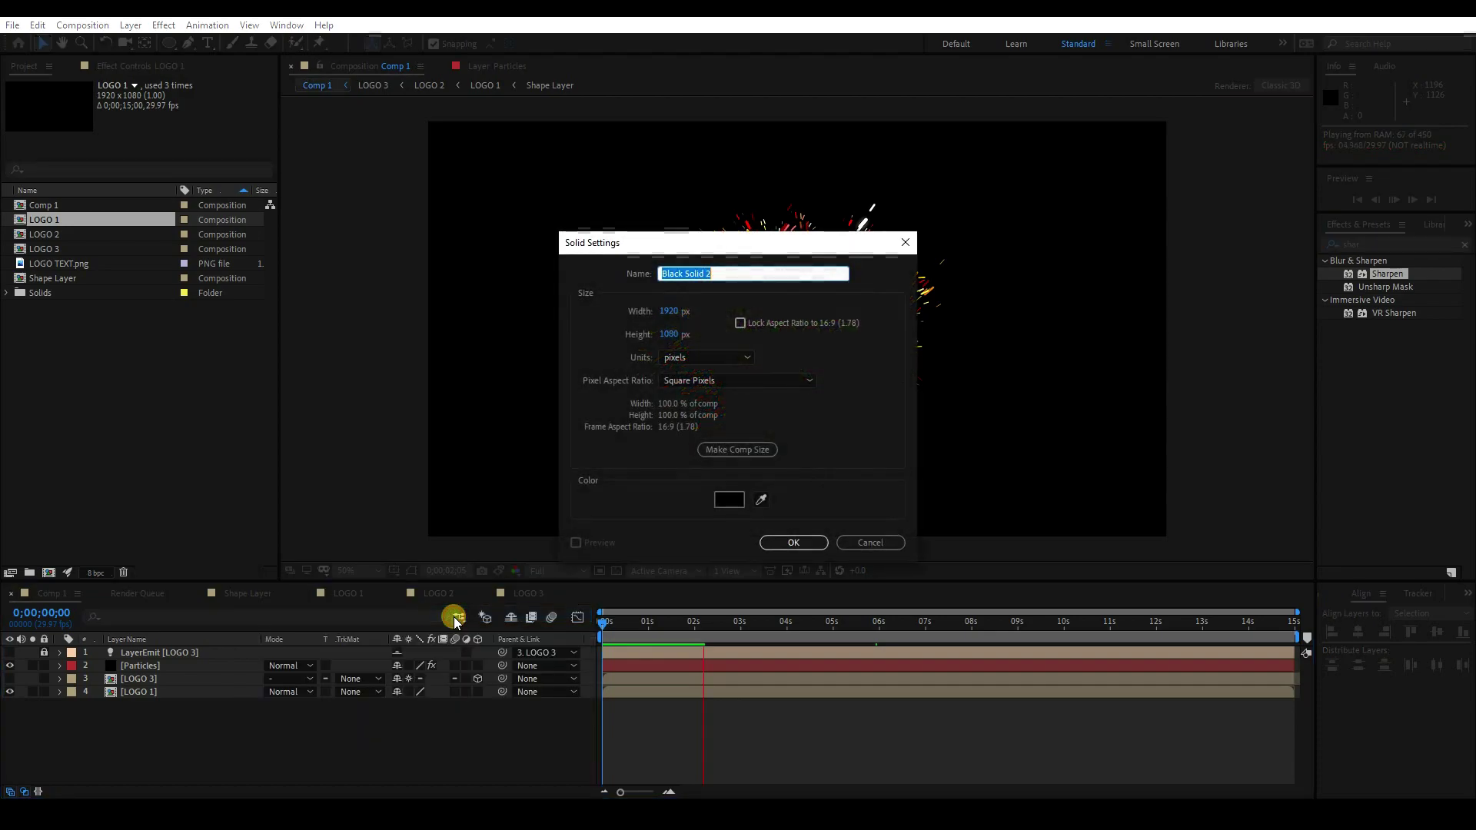
type("BG")
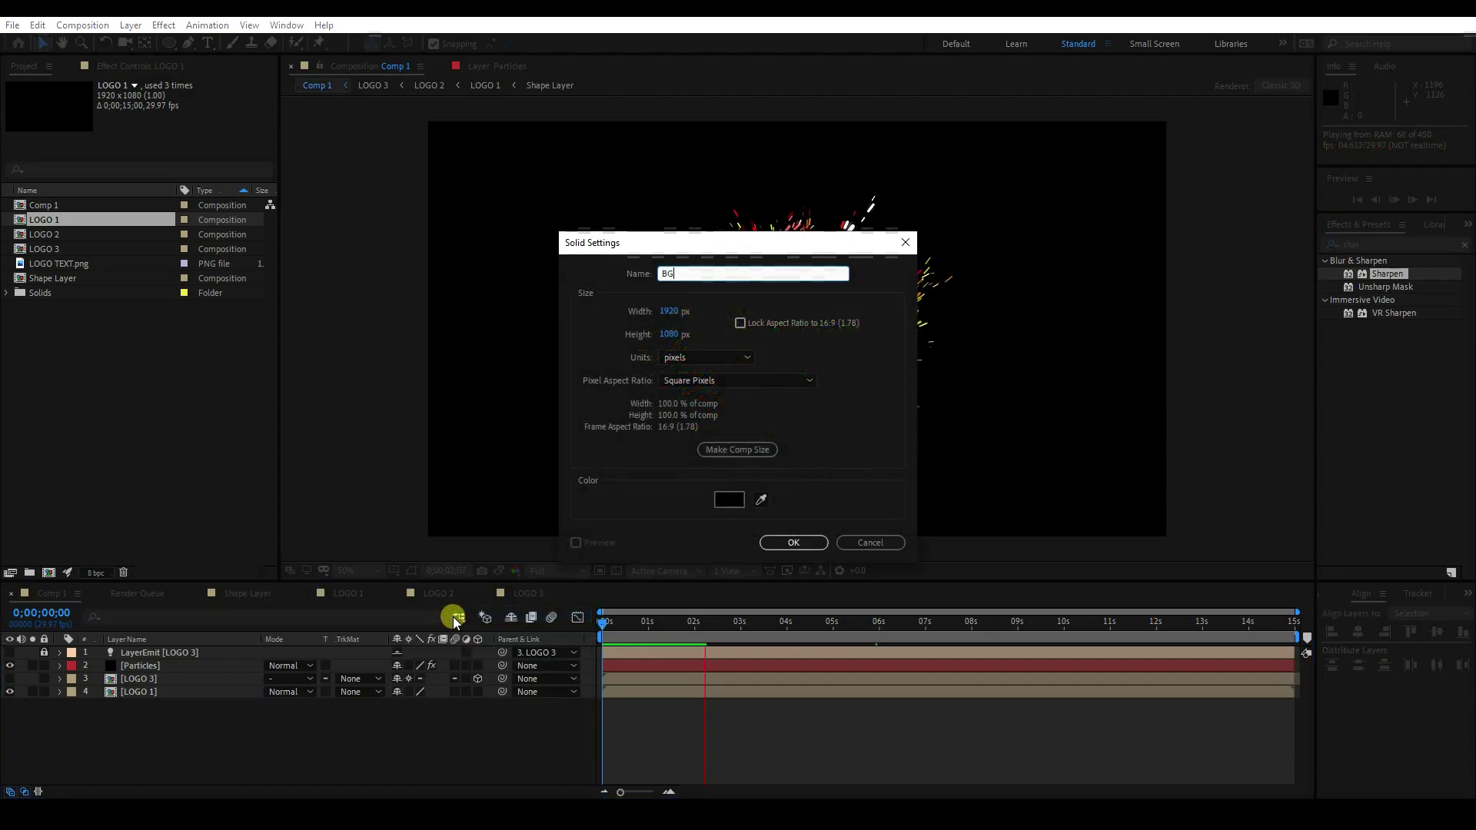
left_click(790, 544)
Step: Move the BG solid to the bottom of the layer stack, beneath LOGO 1
left_click(113, 655)
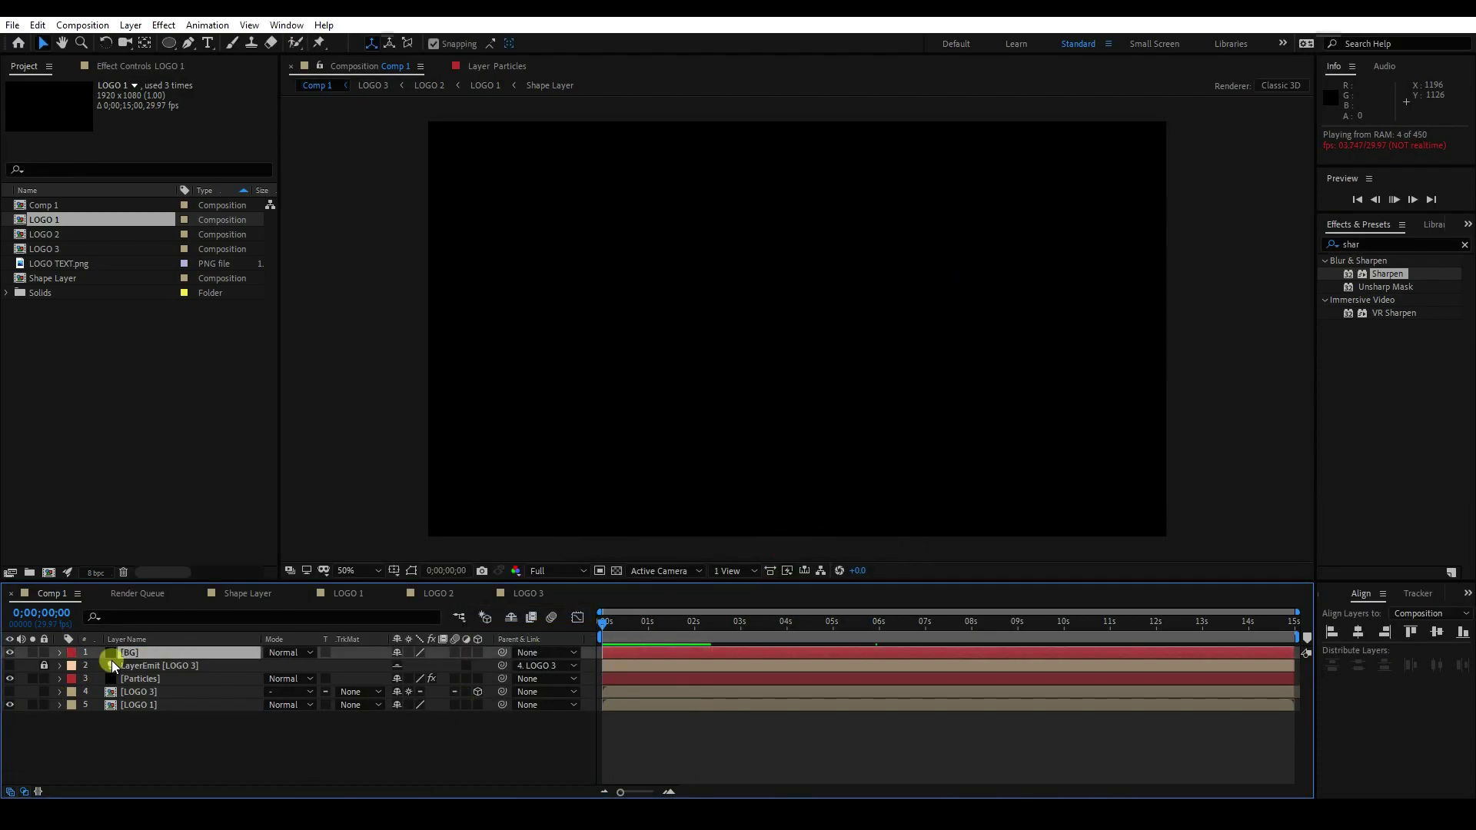
left_click_drag(134, 658, 181, 734)
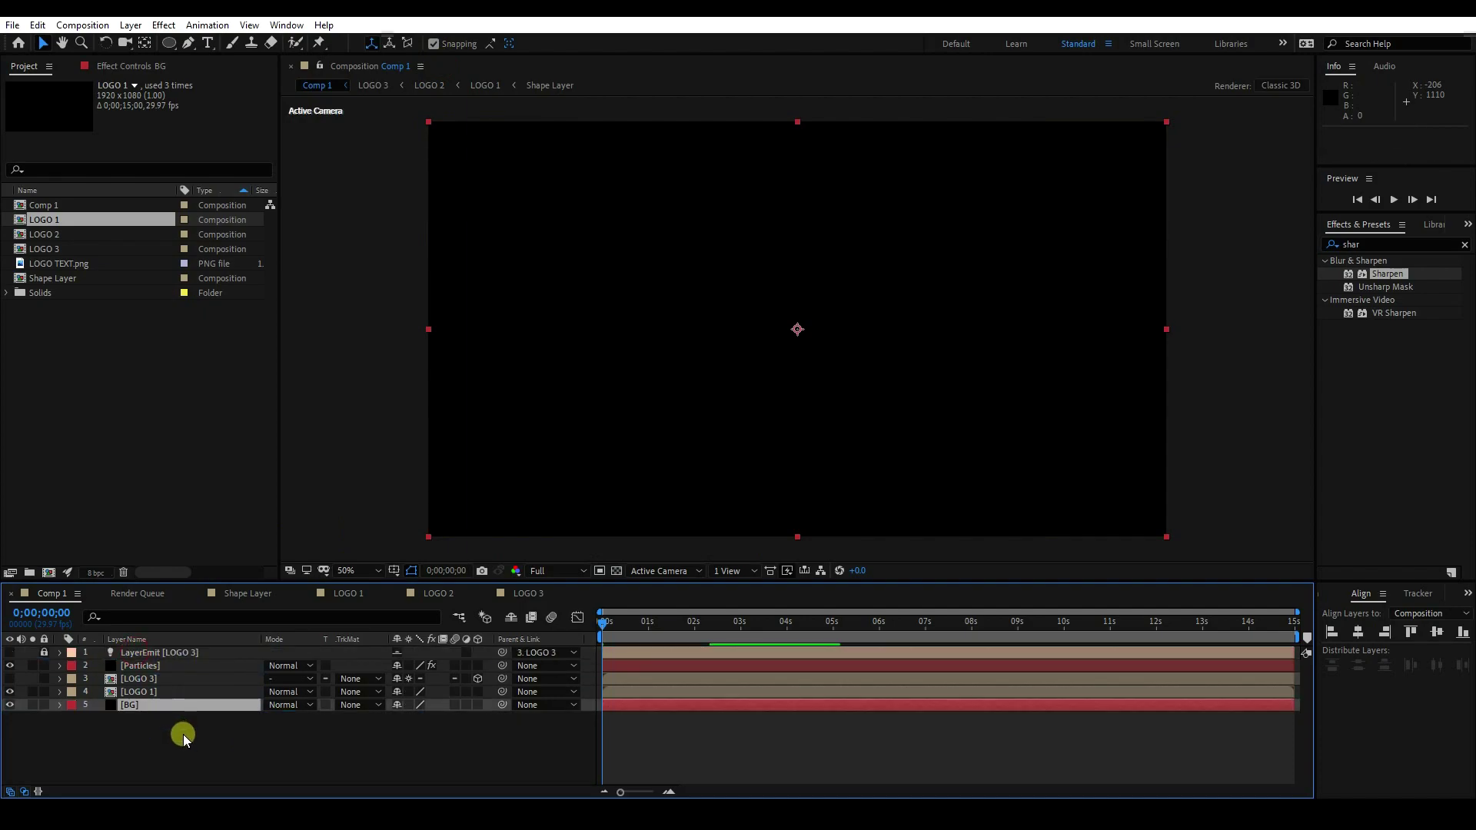
left_click(1465, 244)
left_click(1402, 244)
Step: Apply Gradient Ramp to BG and give it dark red start and end colours
type("ramp")
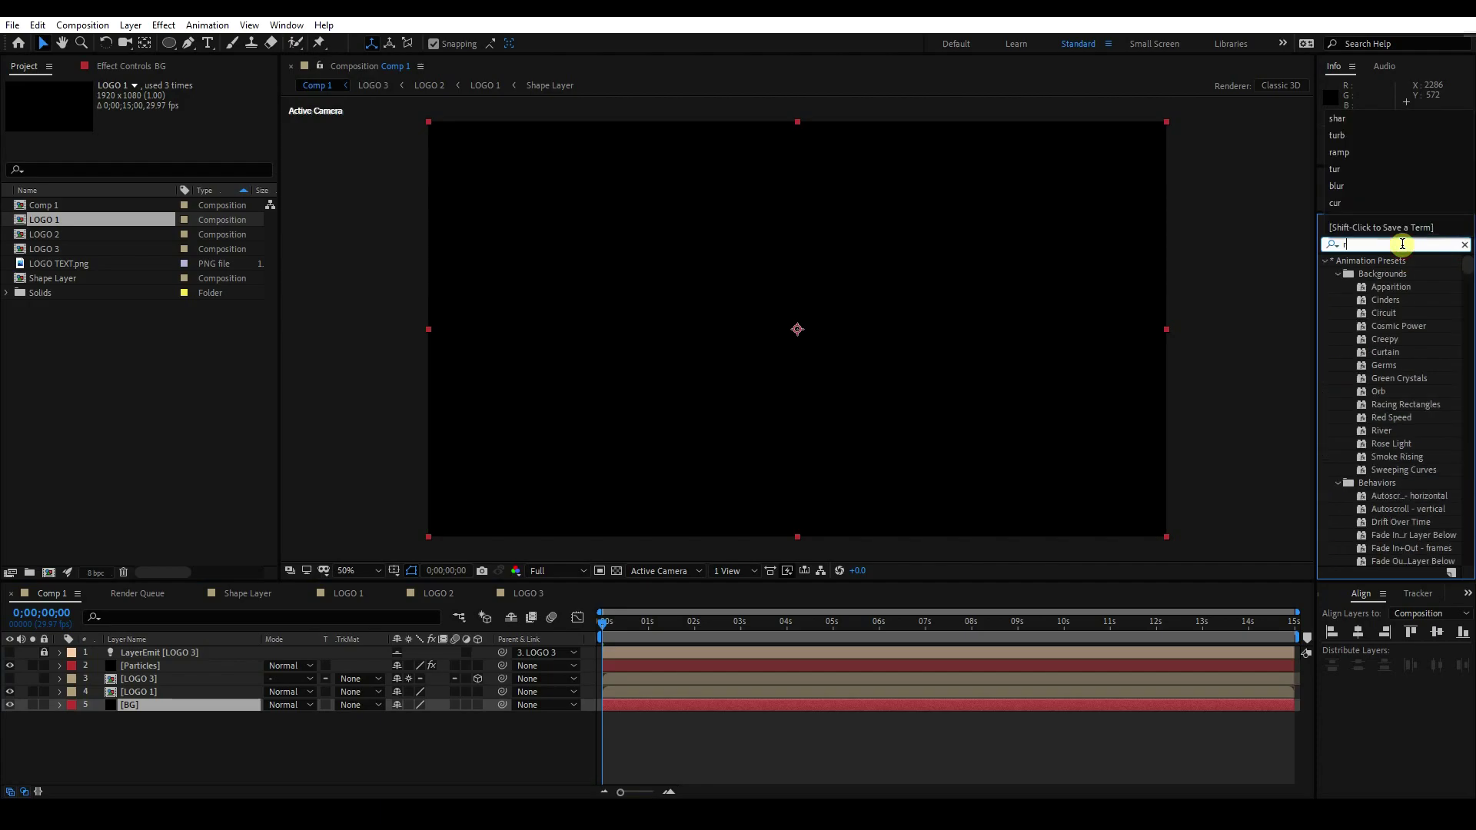
left_click_drag(1401, 274, 172, 708)
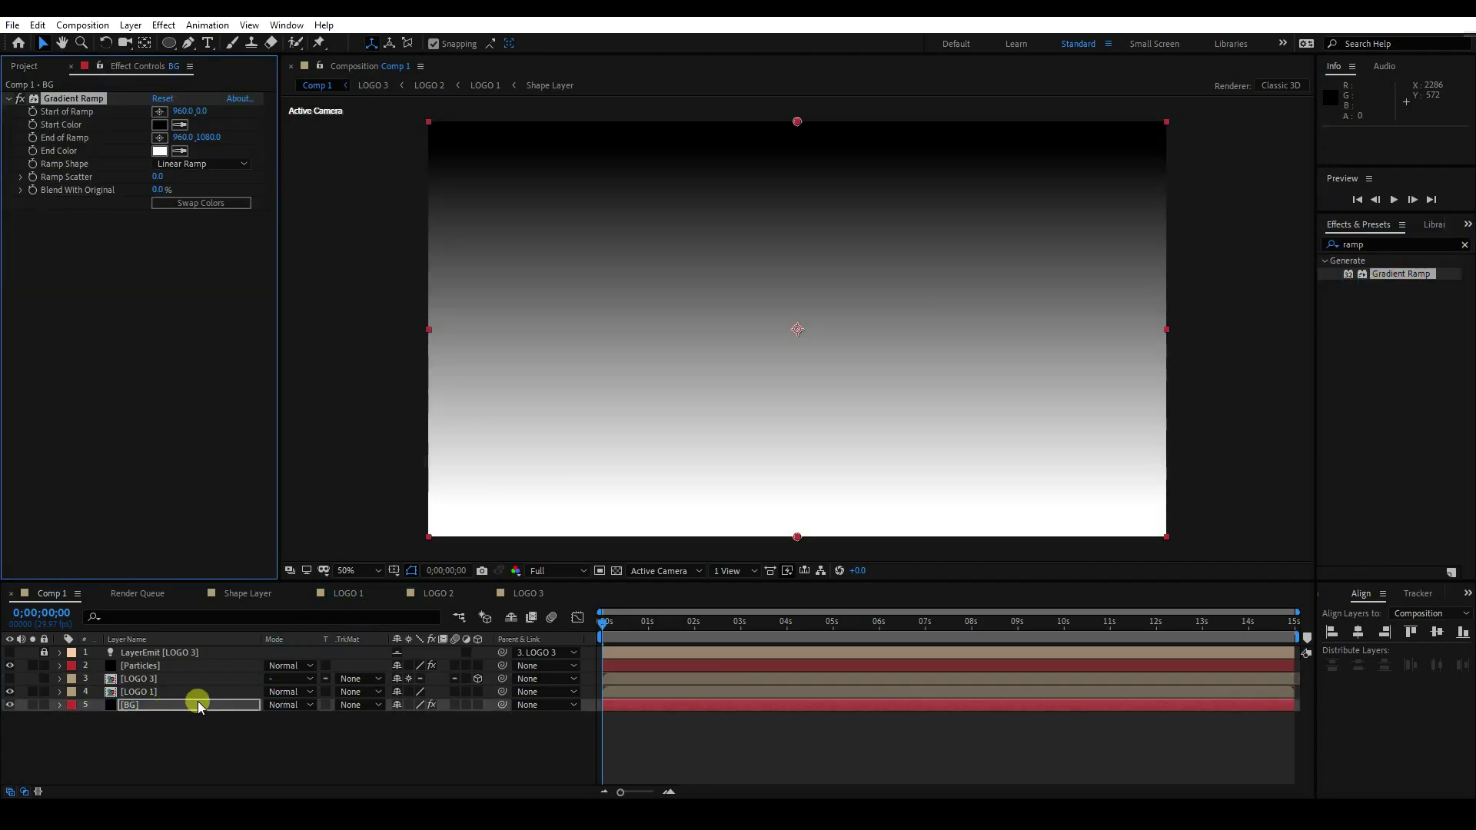
left_click(159, 151)
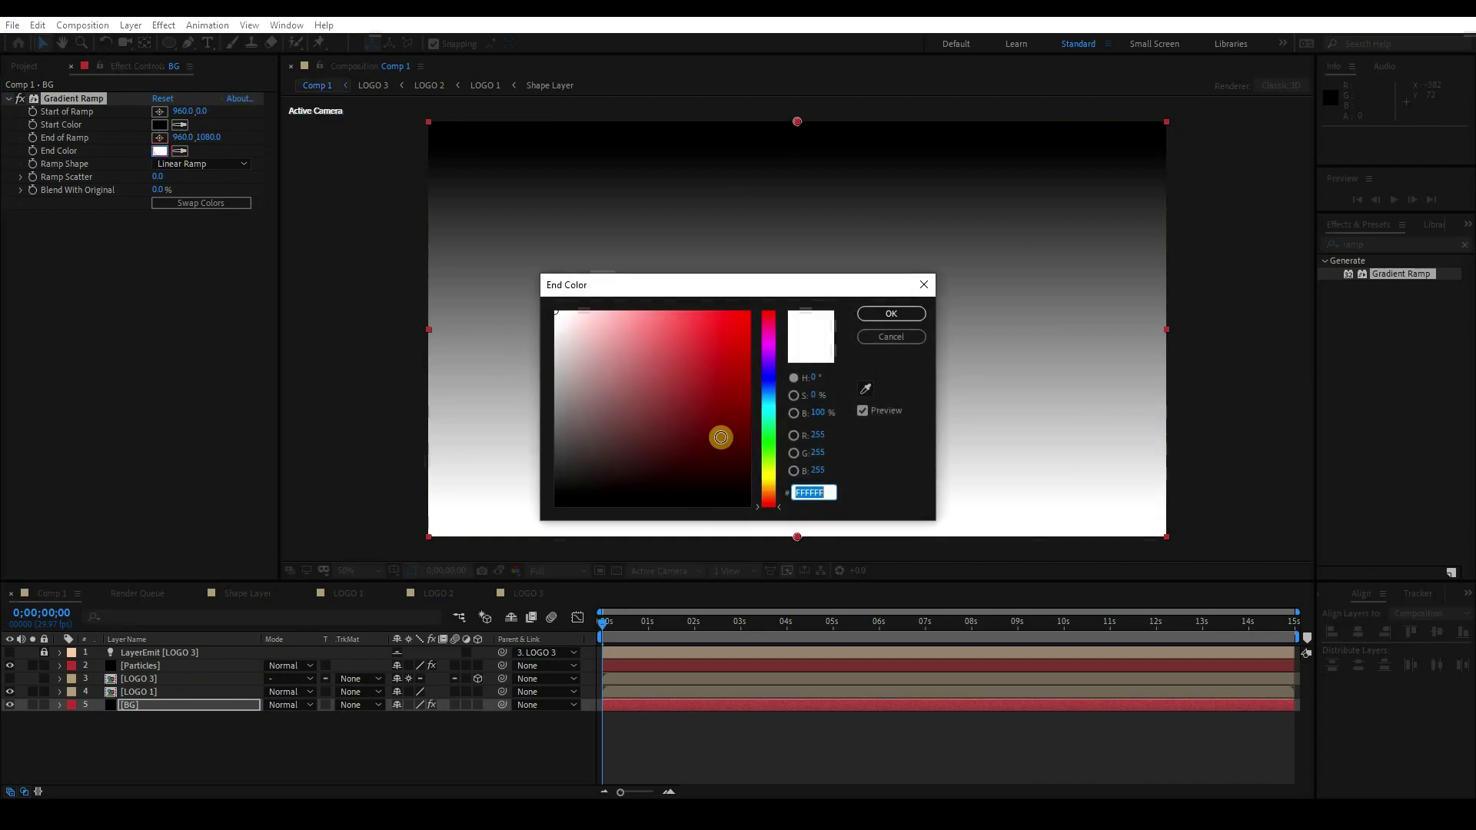
left_click_drag(735, 438, 775, 281)
left_click(868, 313)
left_click(159, 124)
left_click_drag(731, 453, 766, 437)
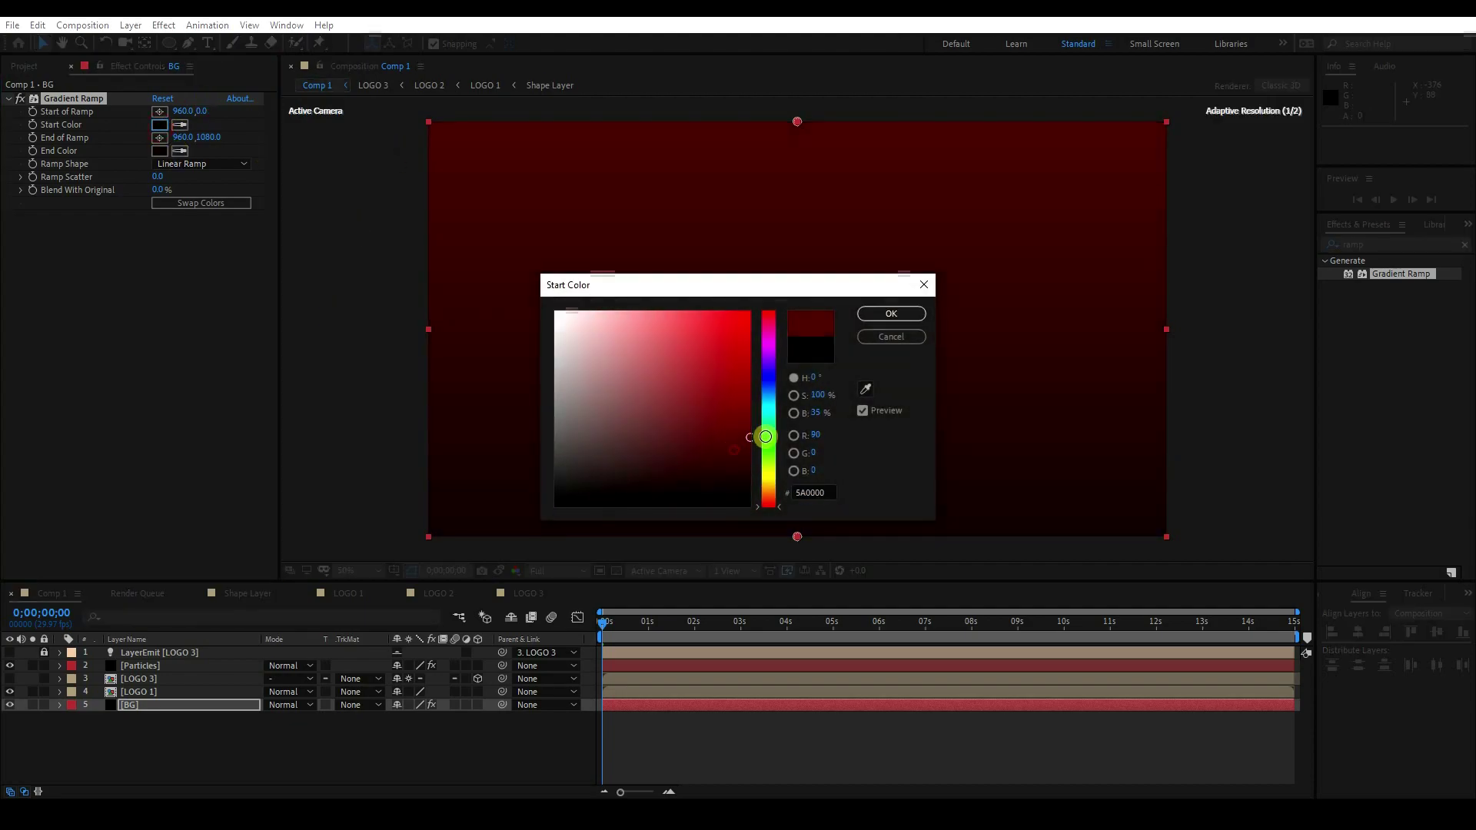
left_click(859, 315)
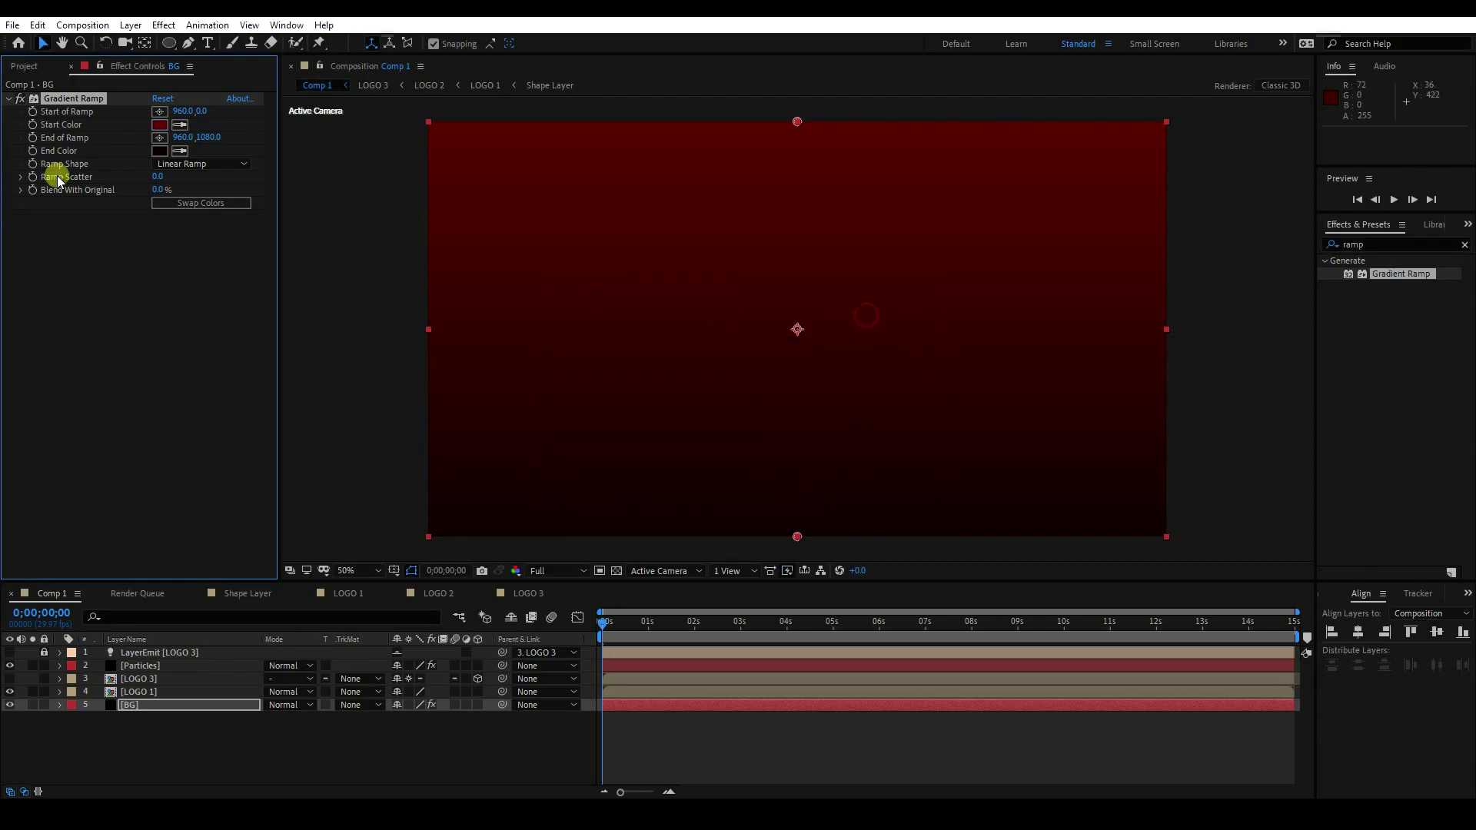
Step: Make the ramp a Radial Ramp with its start centred and its end pushed outward
left_click(195, 164)
left_click(198, 196)
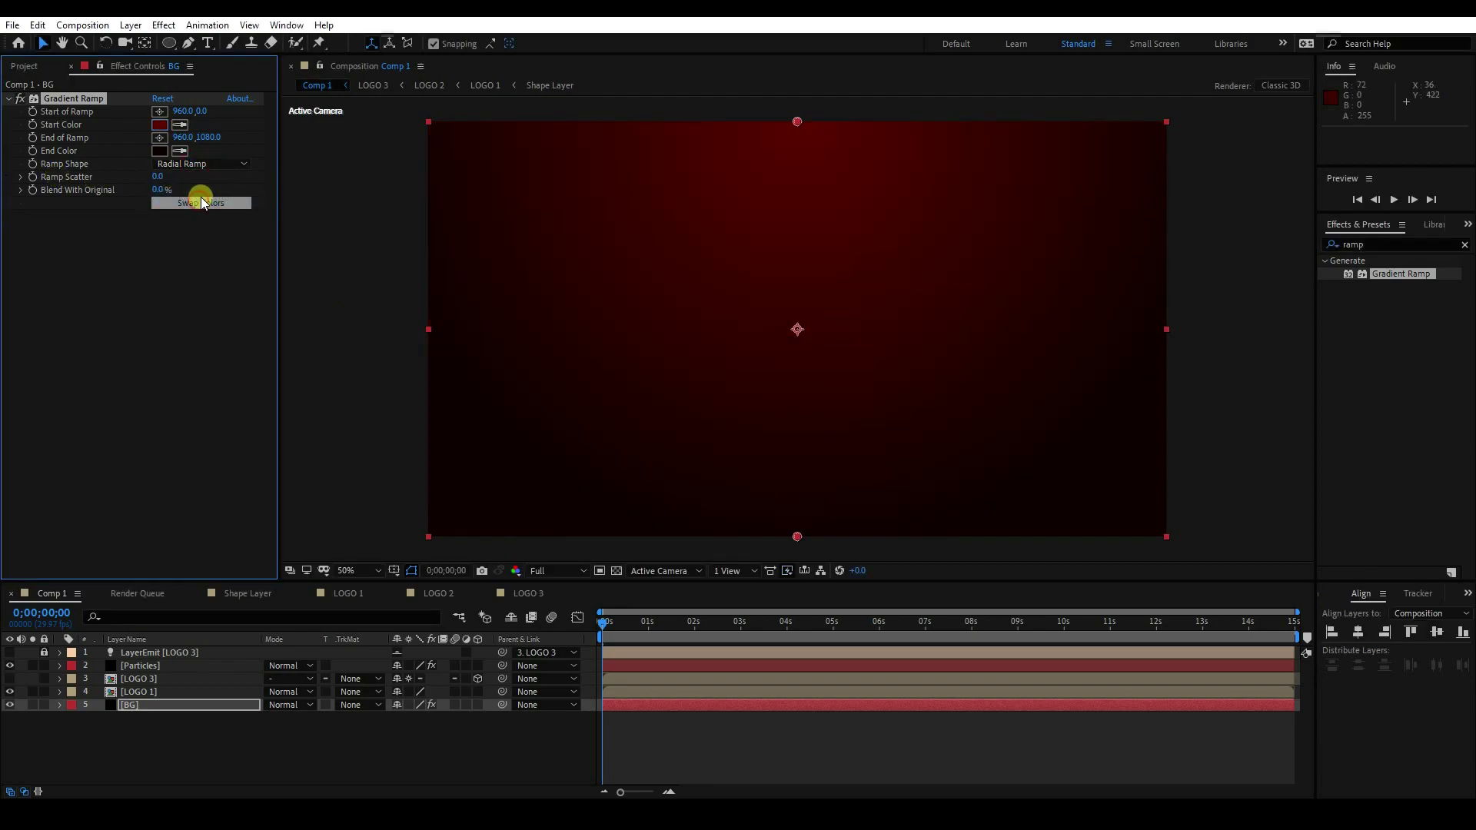
left_click_drag(796, 121, 789, 308)
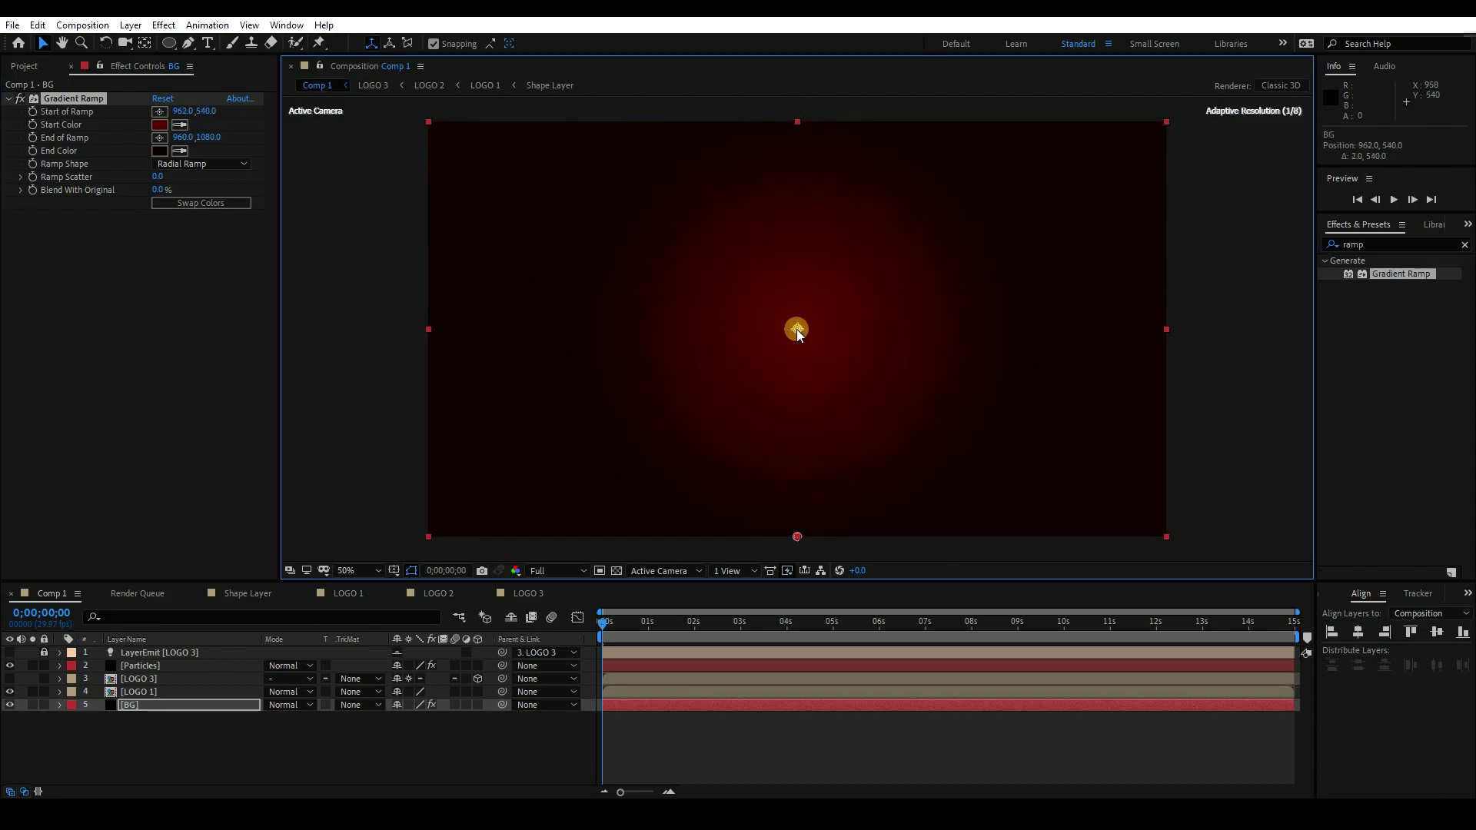
left_click_drag(214, 148, 536, 176)
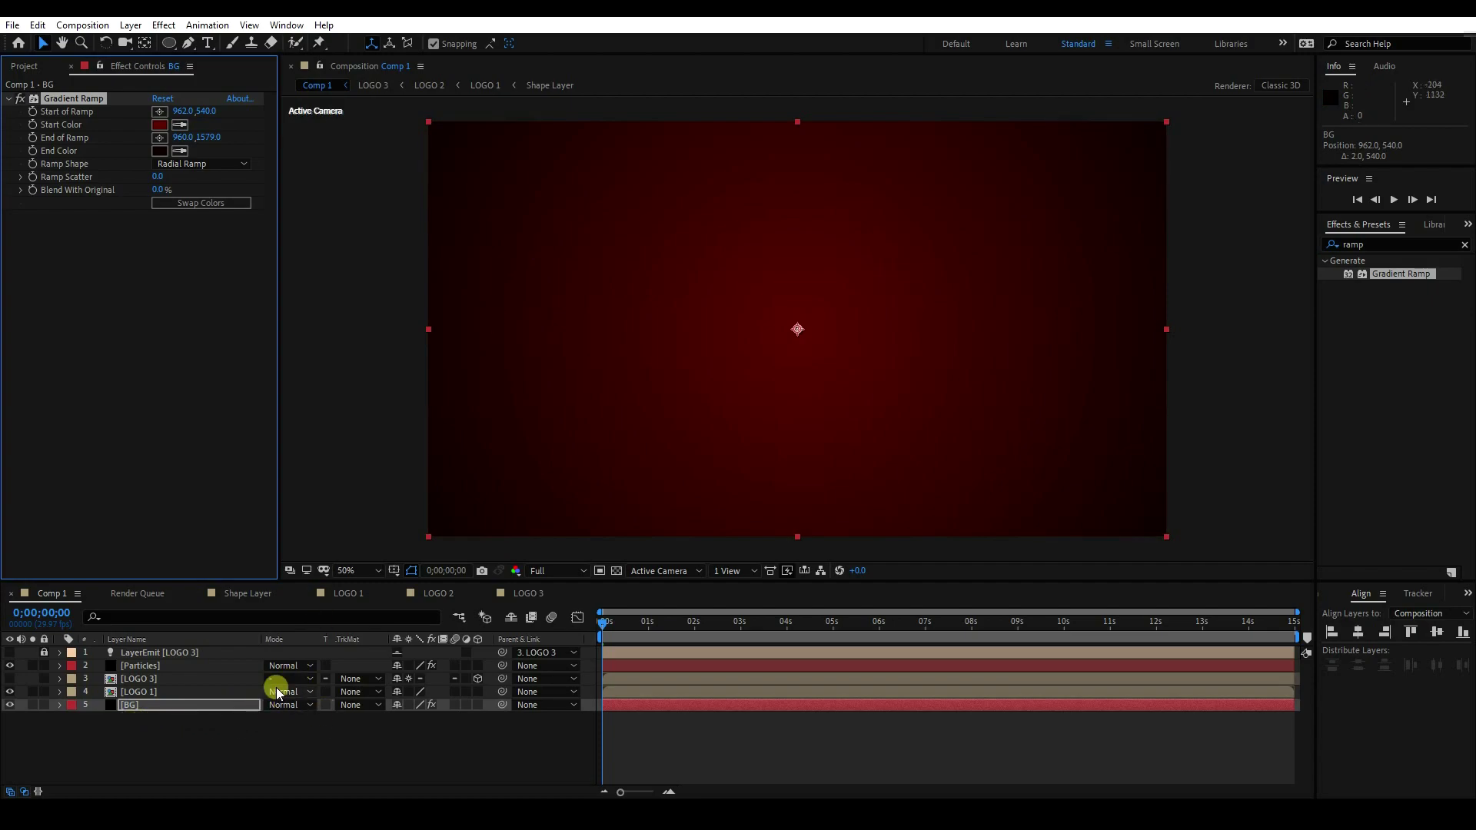
left_click_drag(613, 643, 773, 629)
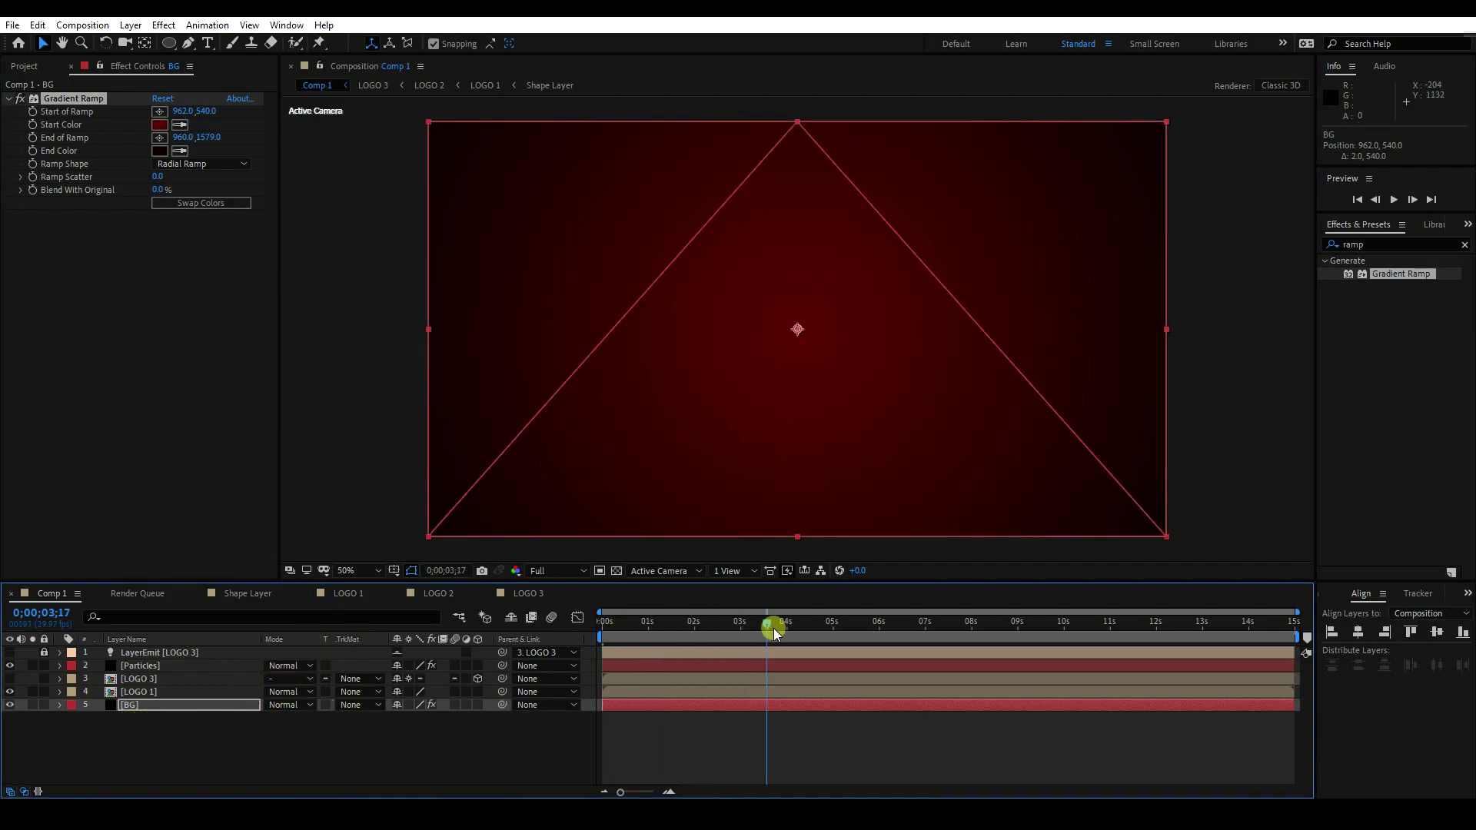